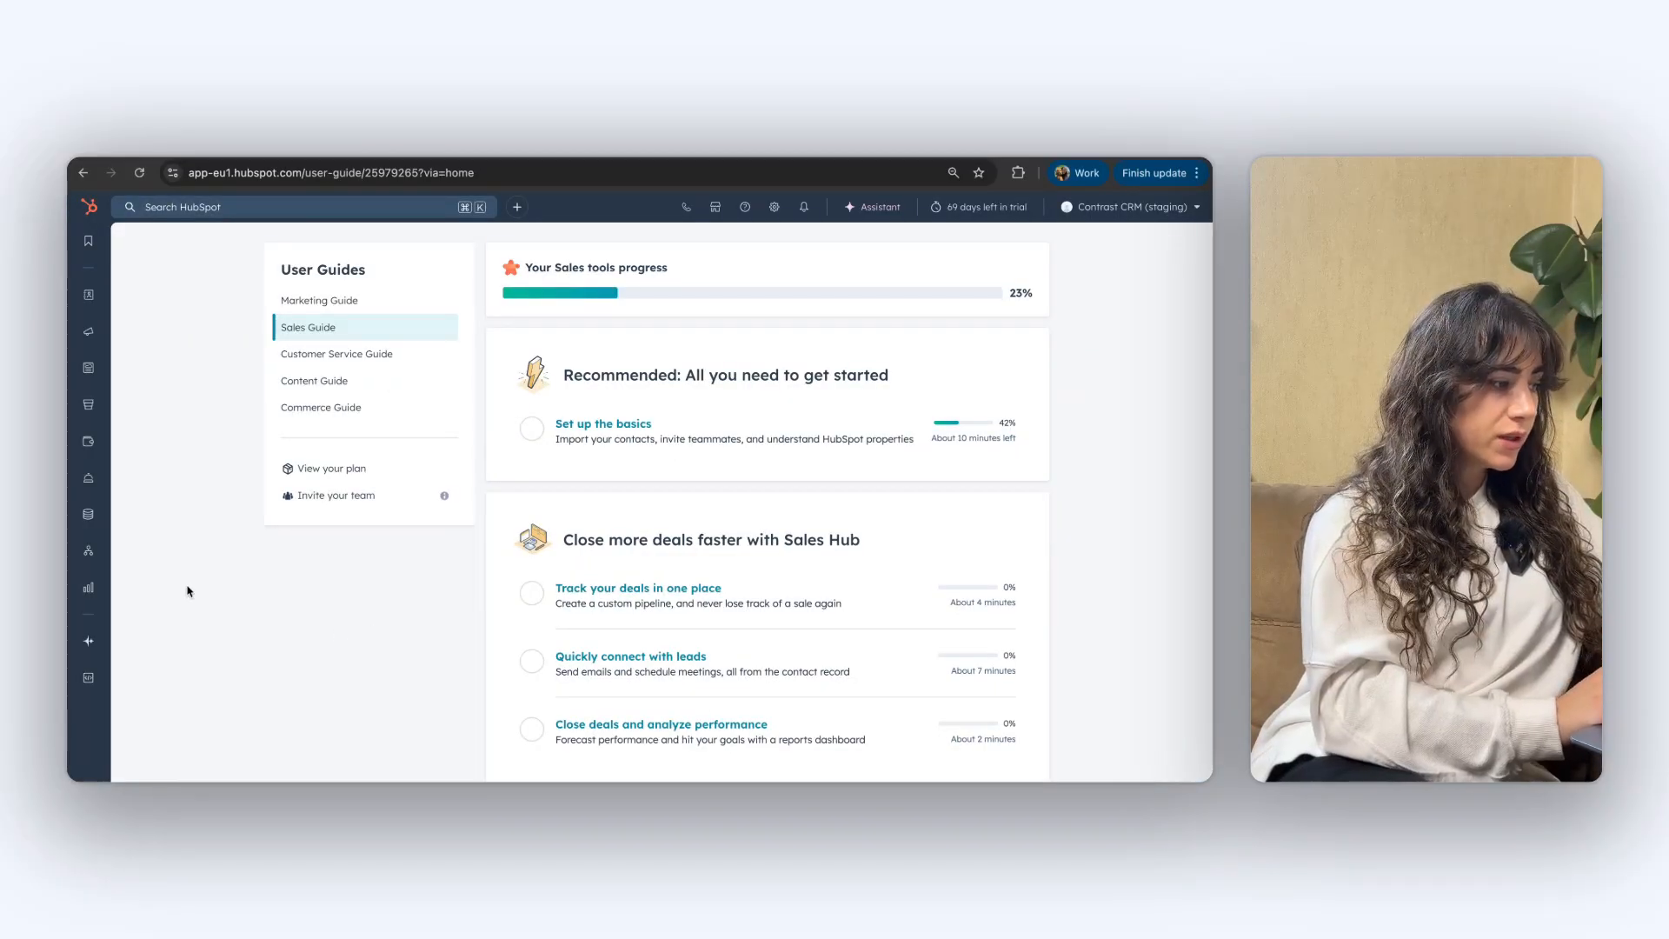
# Open the automation Workflows list and look across all its table columns
pyautogui.moveTo(89, 551)
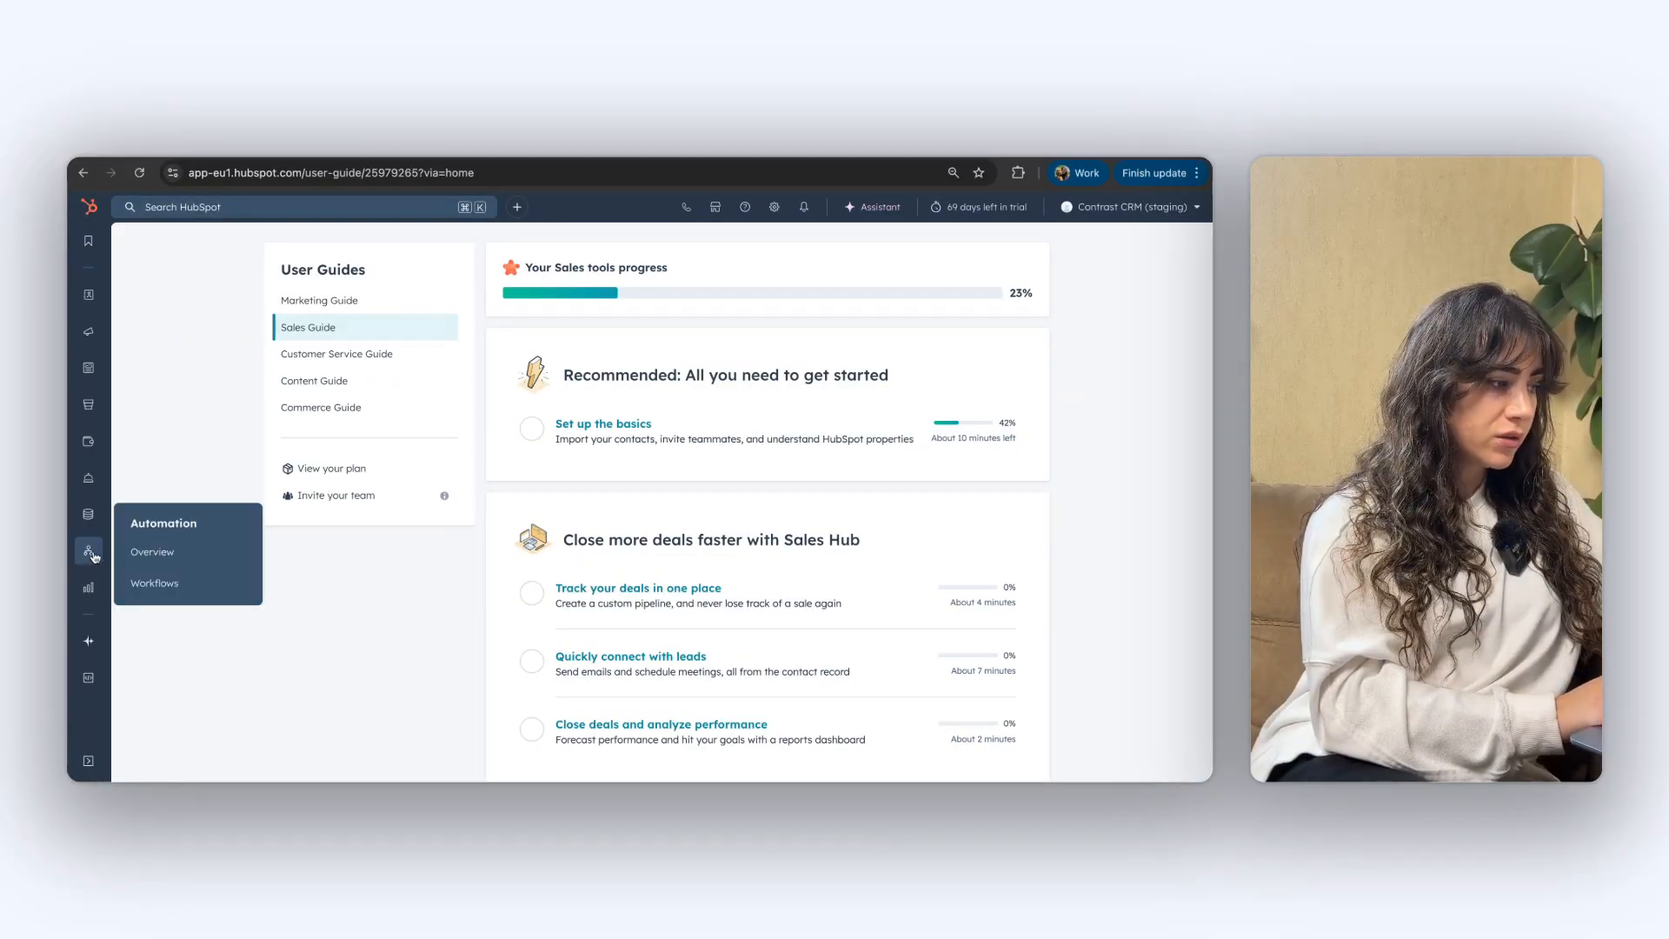
pyautogui.click(168, 582)
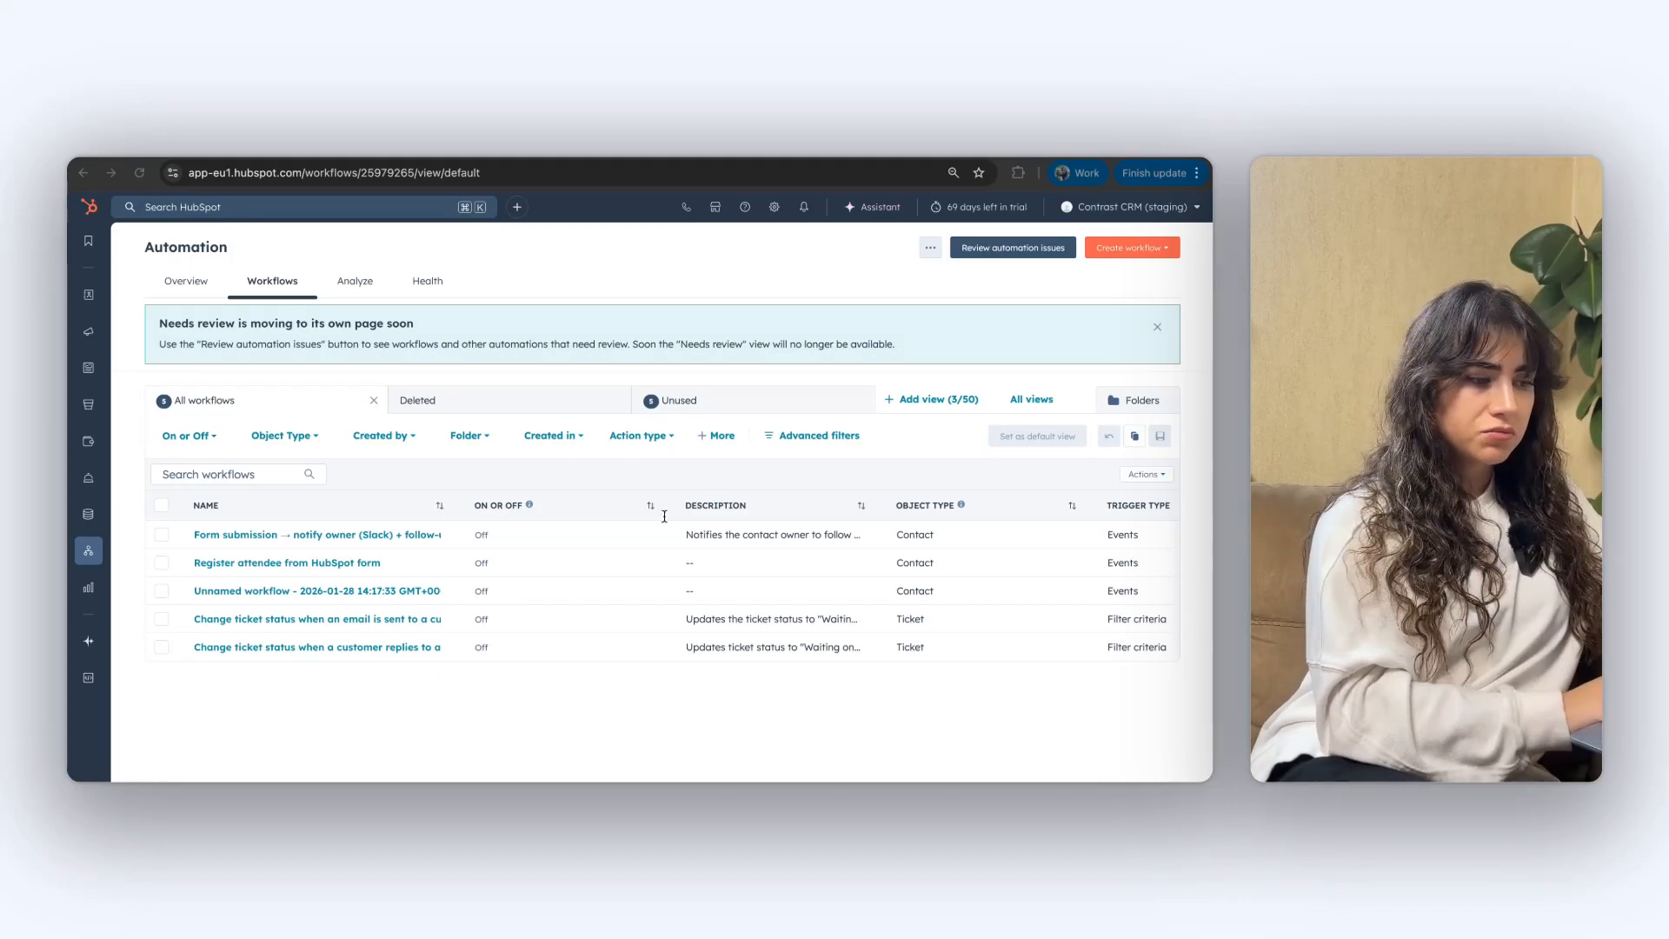
pyautogui.hscroll(5, 989, 567)
pyautogui.hscroll(10, 991, 569)
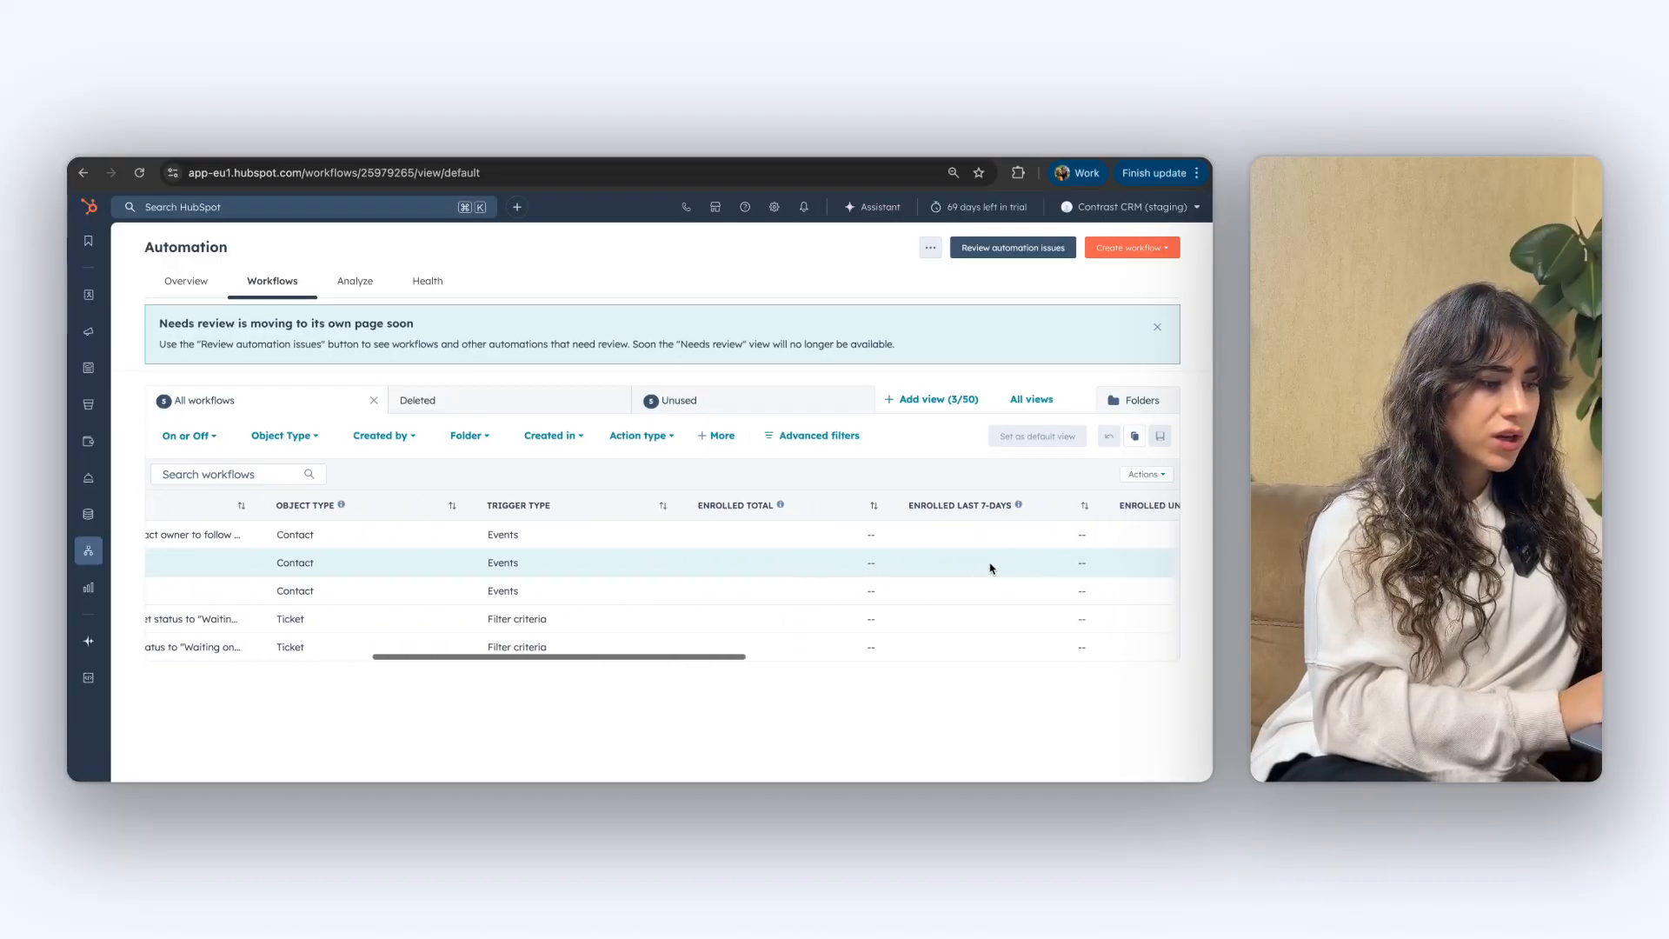
pyautogui.hscroll(-15, 991, 568)
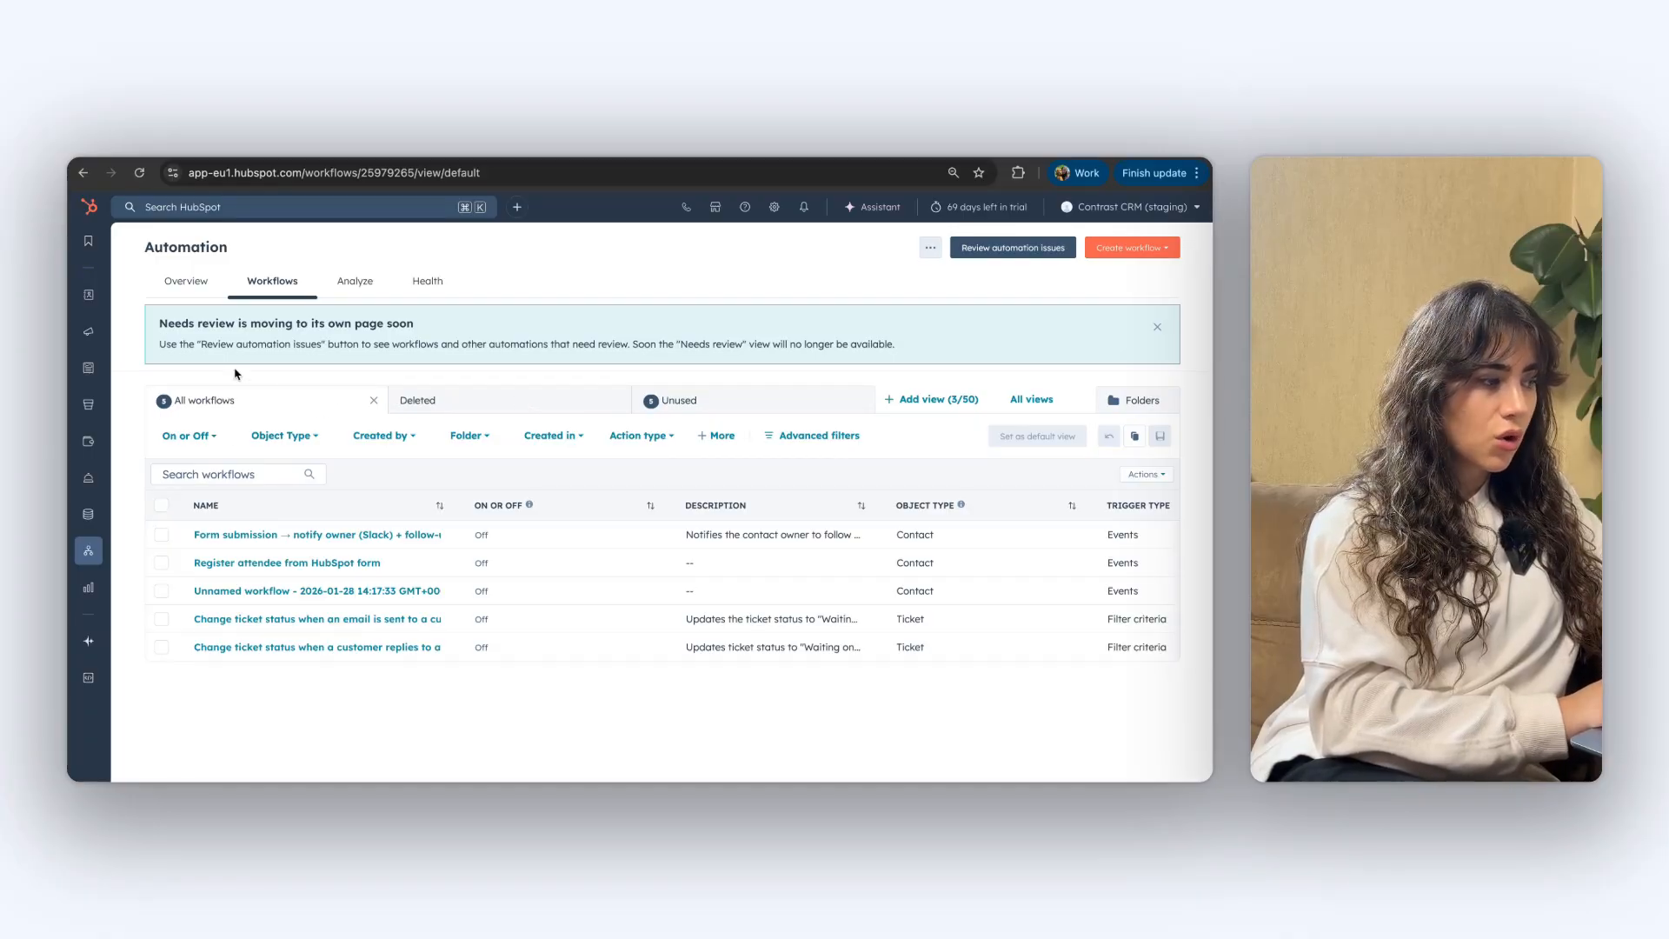
# Review the Deleted and Unused workflow views, finishing on the All workflows view
pyautogui.click(465, 403)
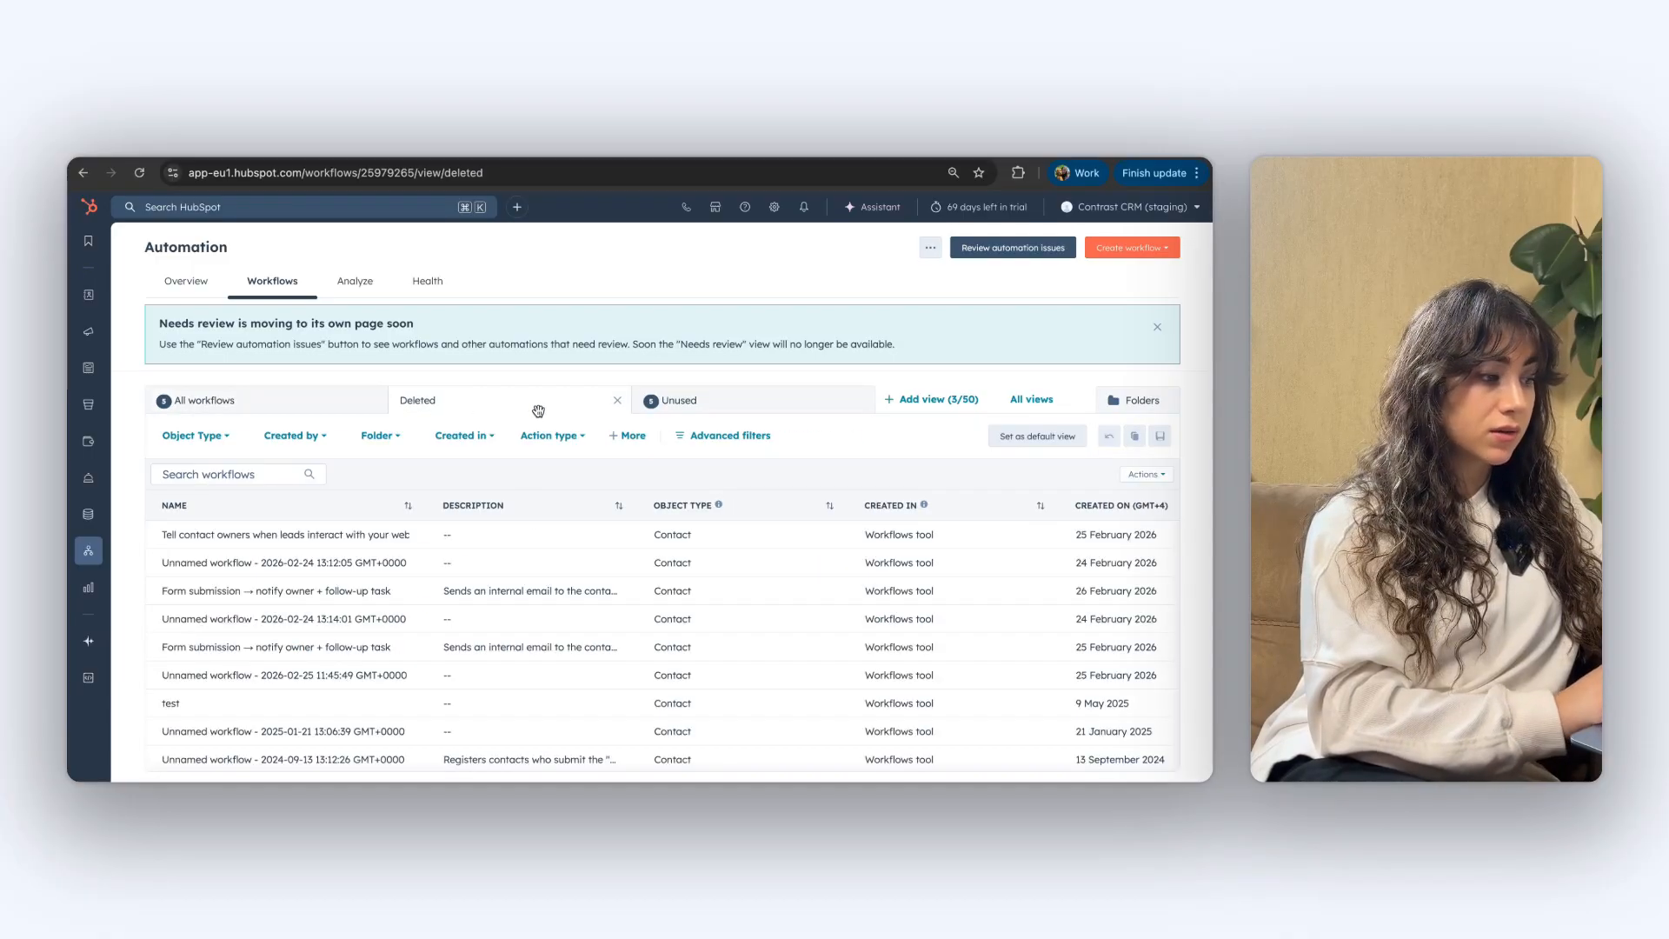
pyautogui.click(697, 402)
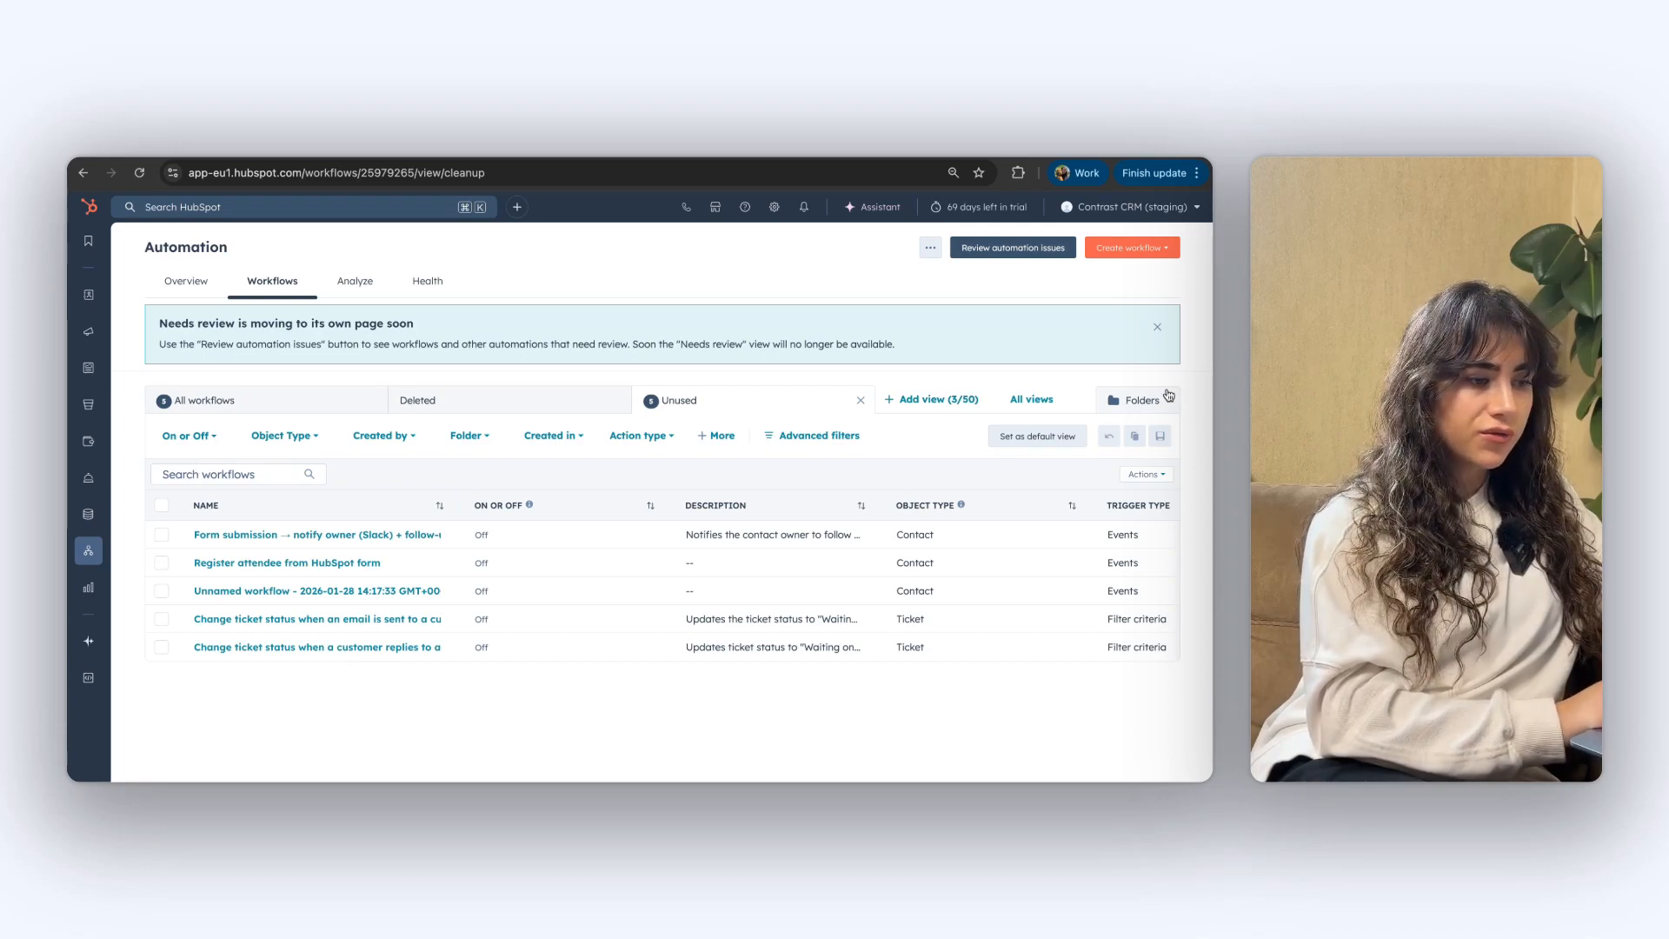
pyautogui.click(221, 401)
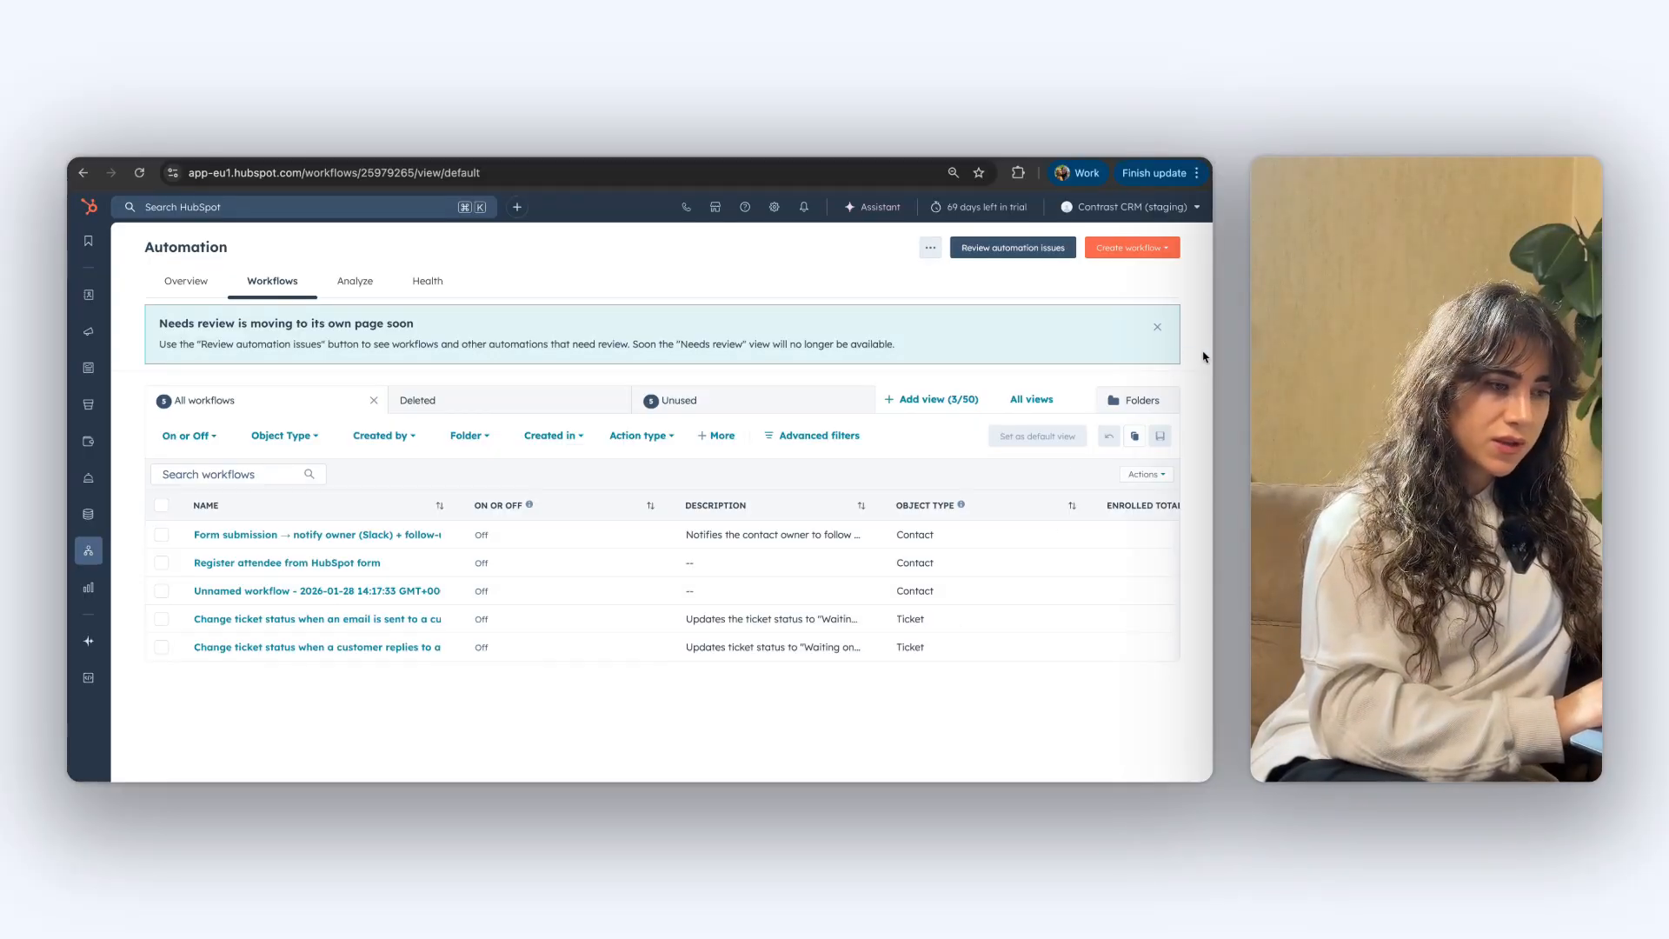
# Create a workflow folder named "Marketing workflows"
pyautogui.click(1147, 399)
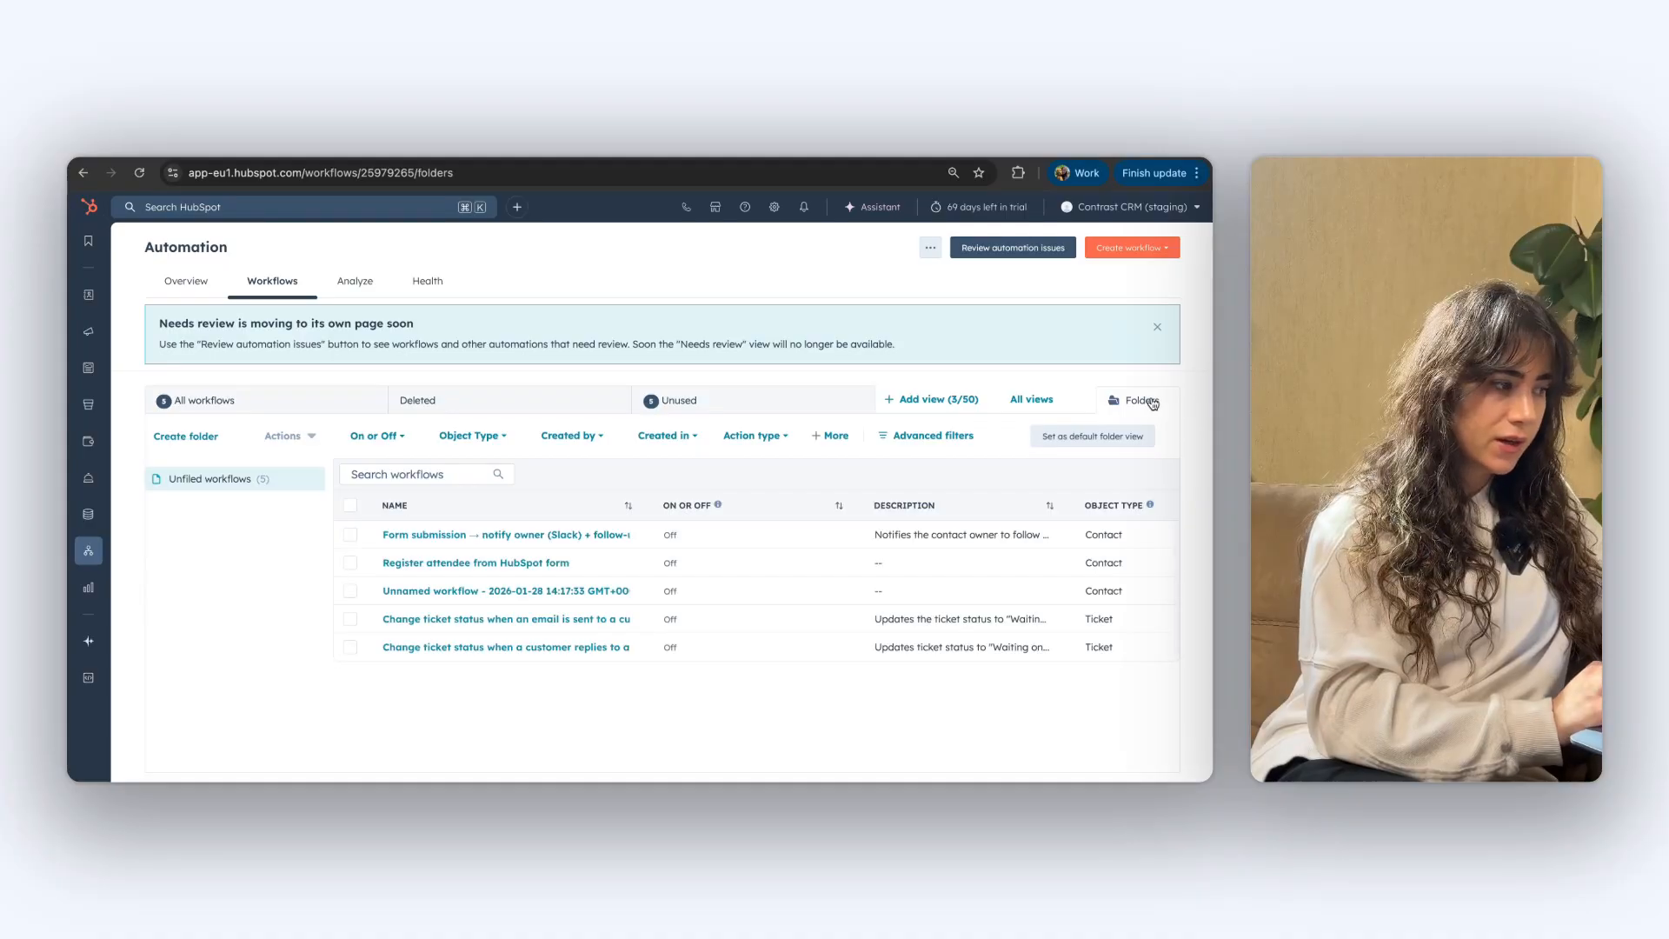
pyautogui.click(173, 439)
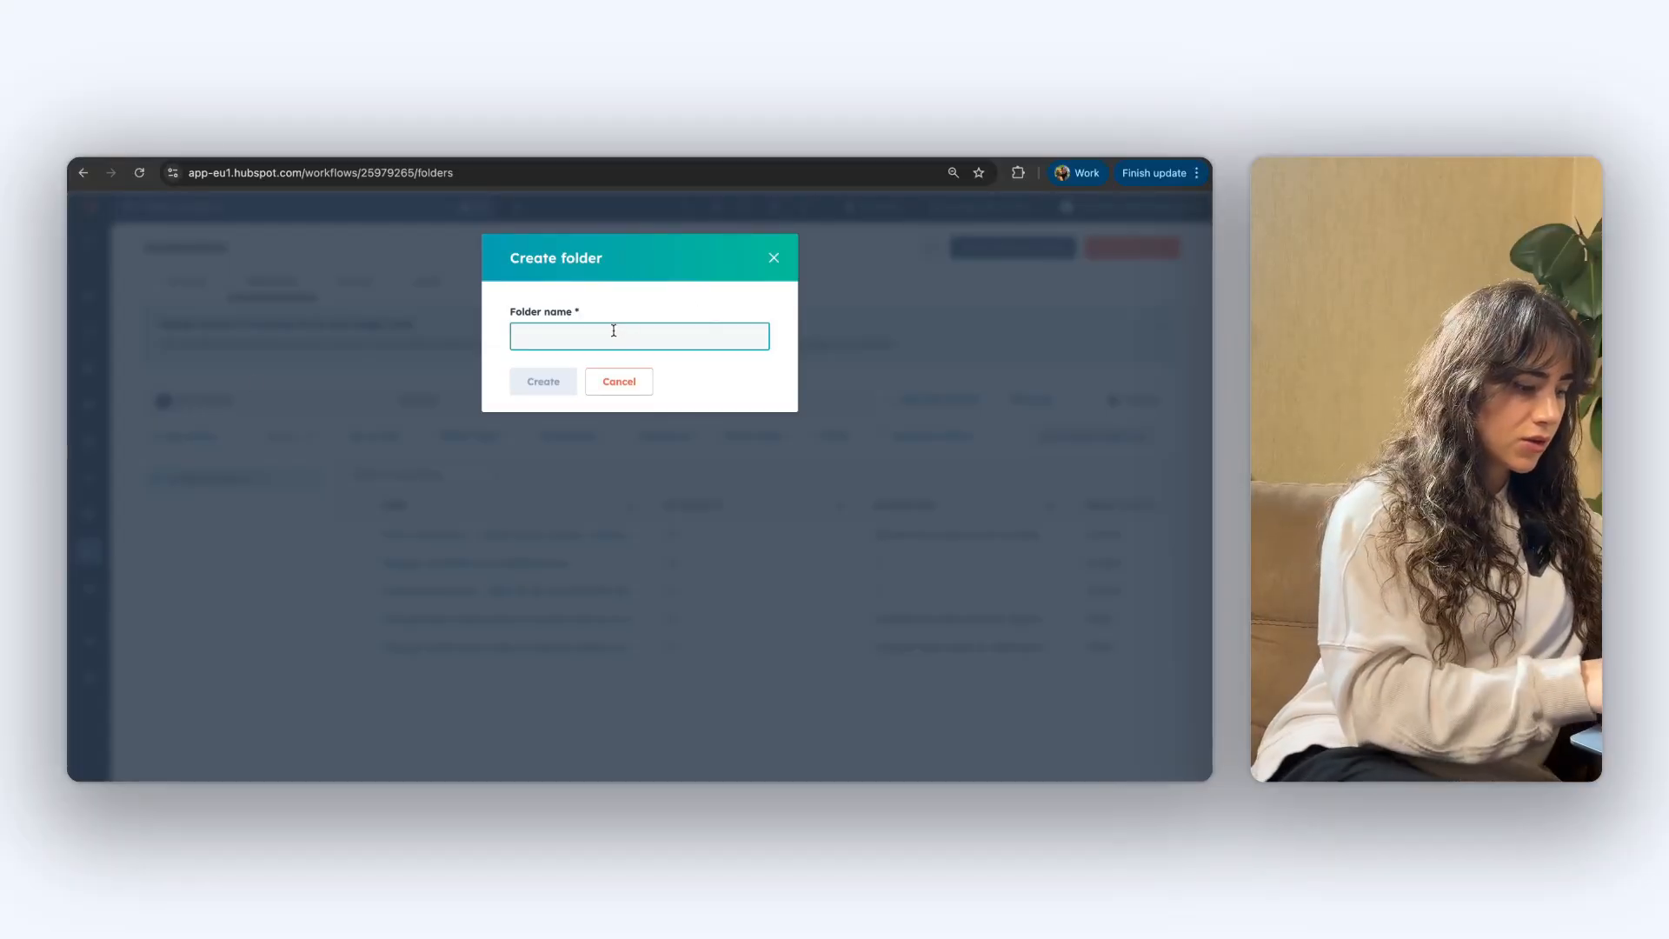
pyautogui.write('Marketing workflows')
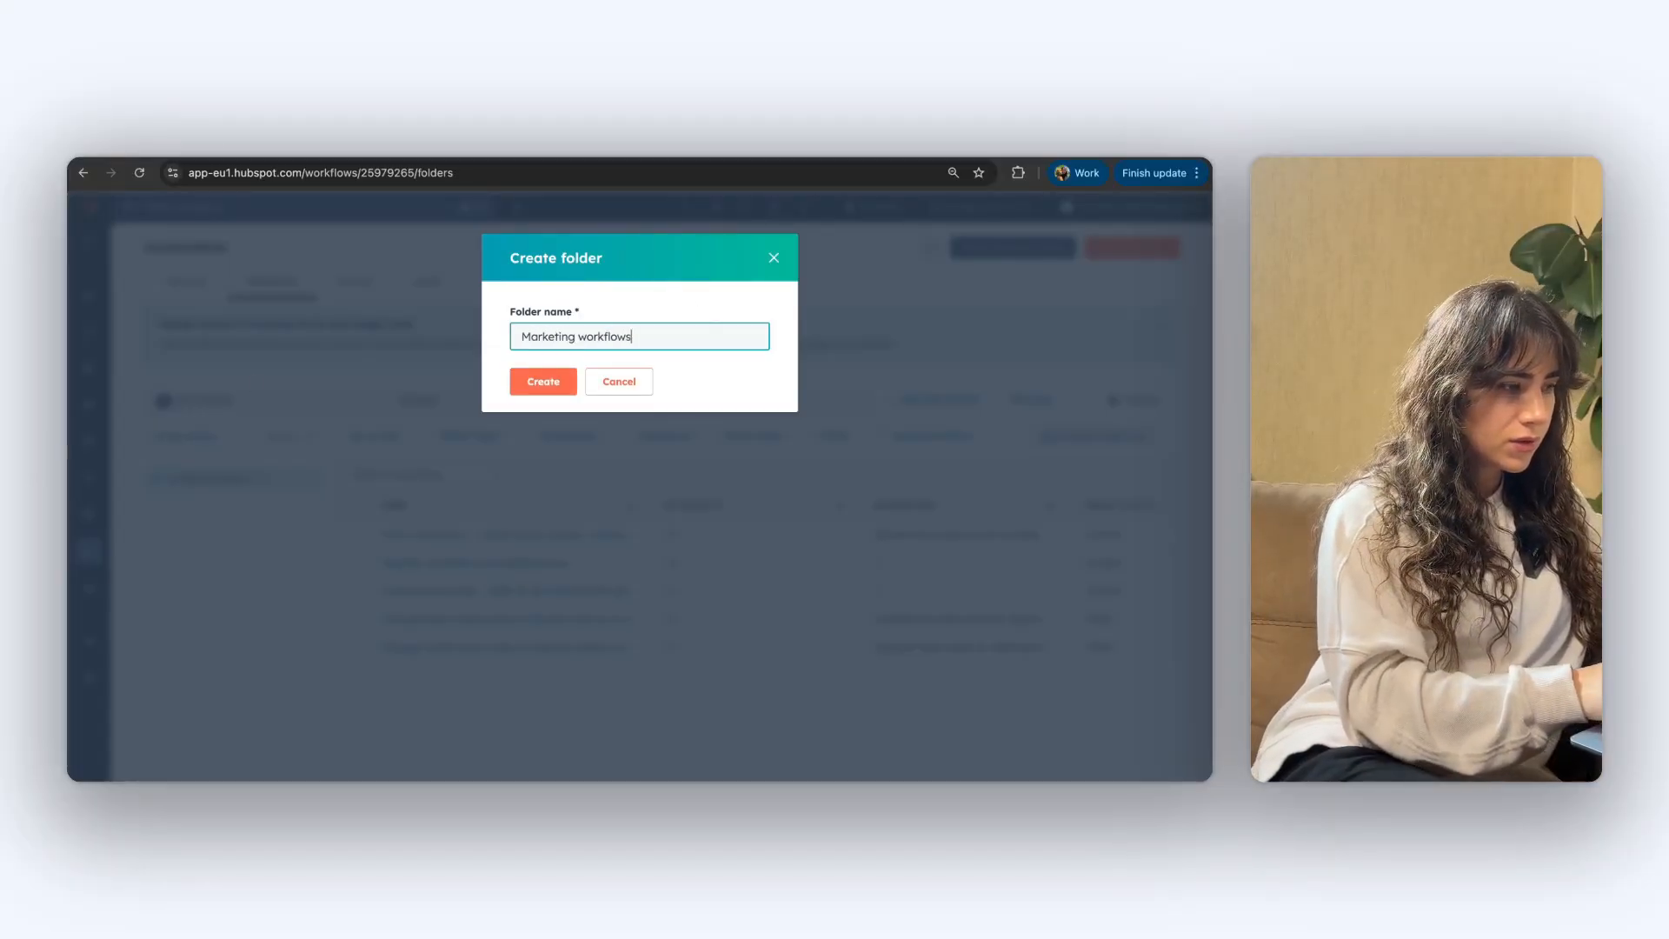
pyautogui.click(542, 391)
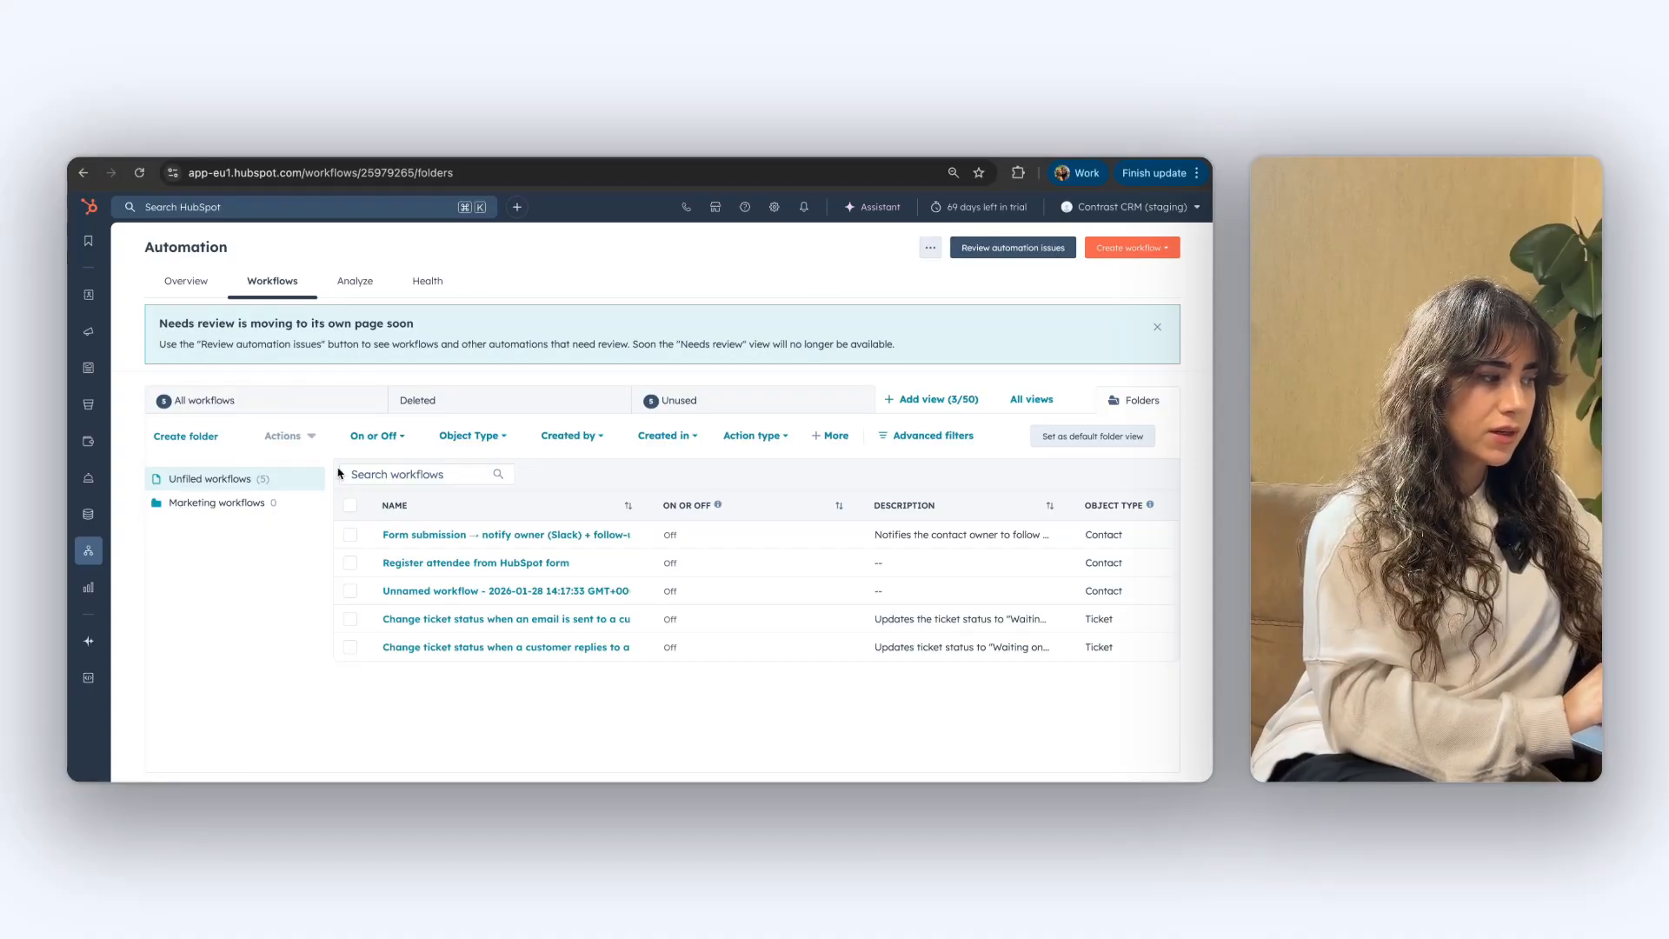
# Move the "Form submission → notify owner (Slack) + follow-up task" workflow into the Marketing workflows folder and open that folder
pyautogui.click(237, 405)
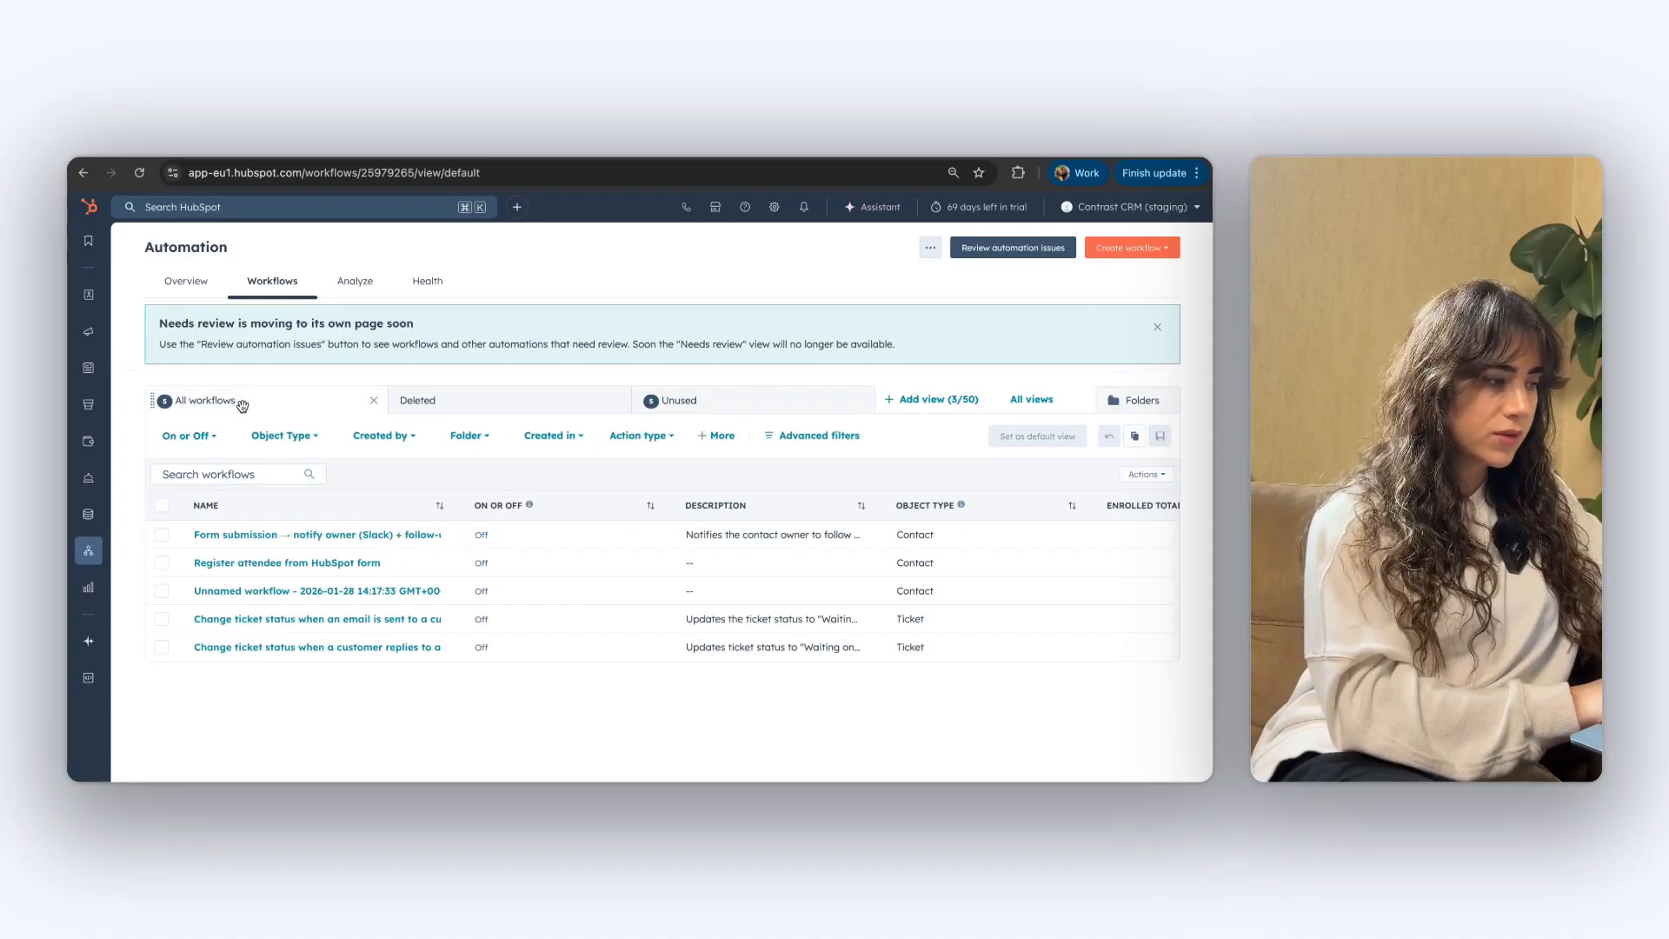
pyautogui.click(160, 542)
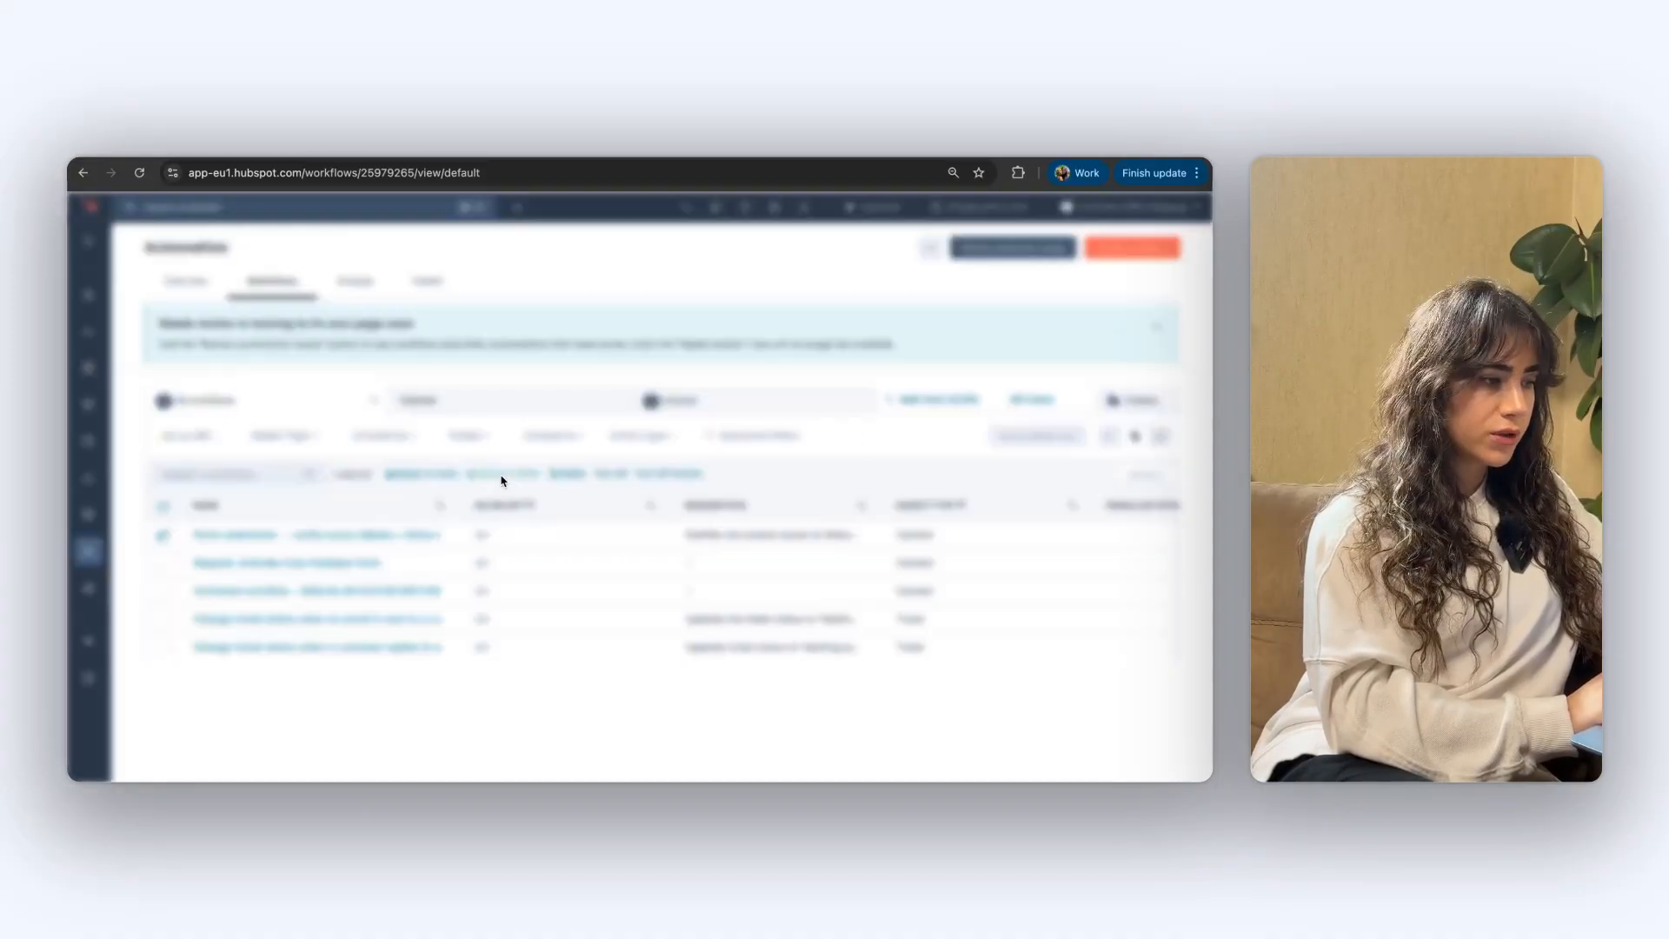
pyautogui.click(503, 477)
pyautogui.click(534, 404)
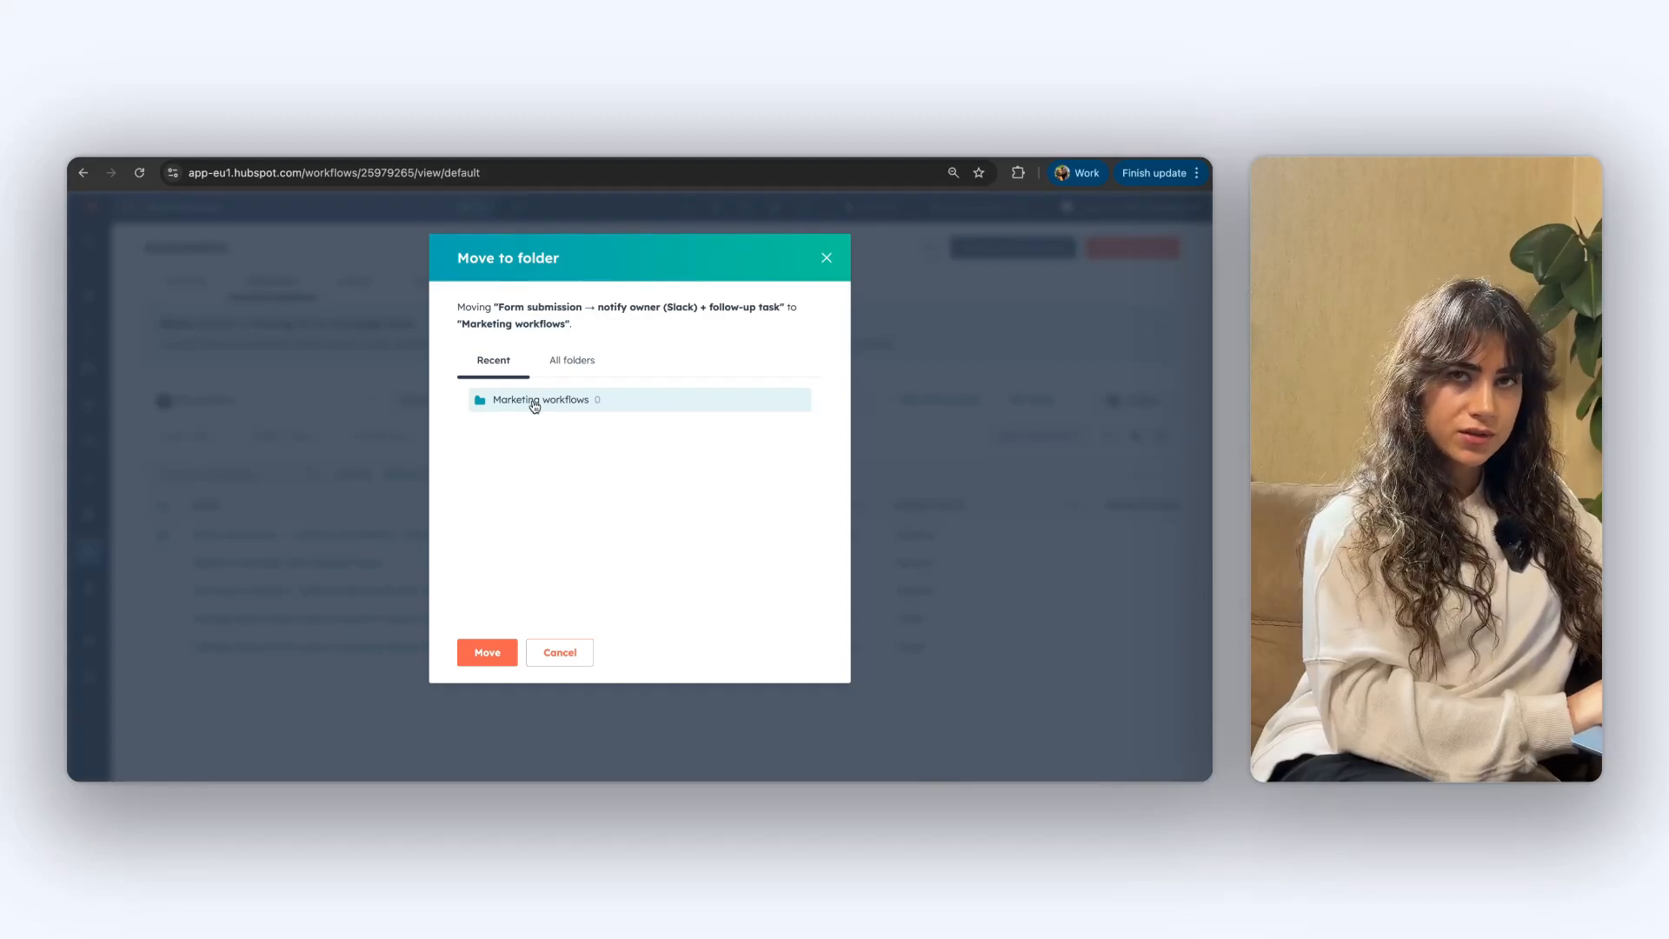
pyautogui.click(485, 653)
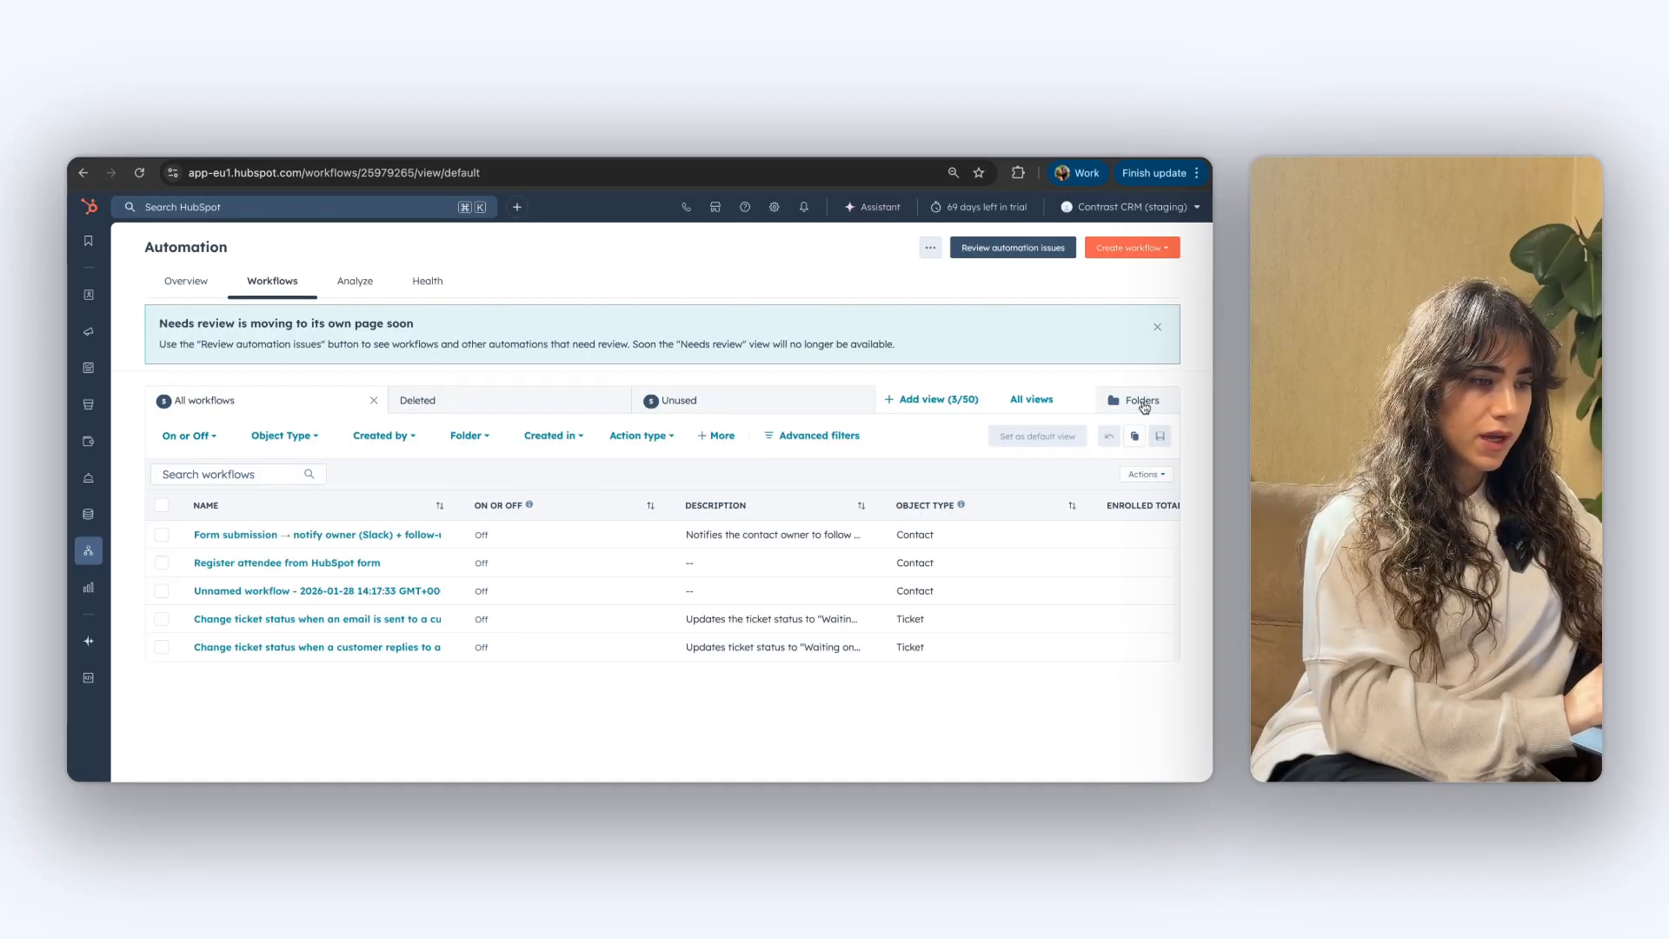
pyautogui.click(1139, 401)
pyautogui.click(247, 509)
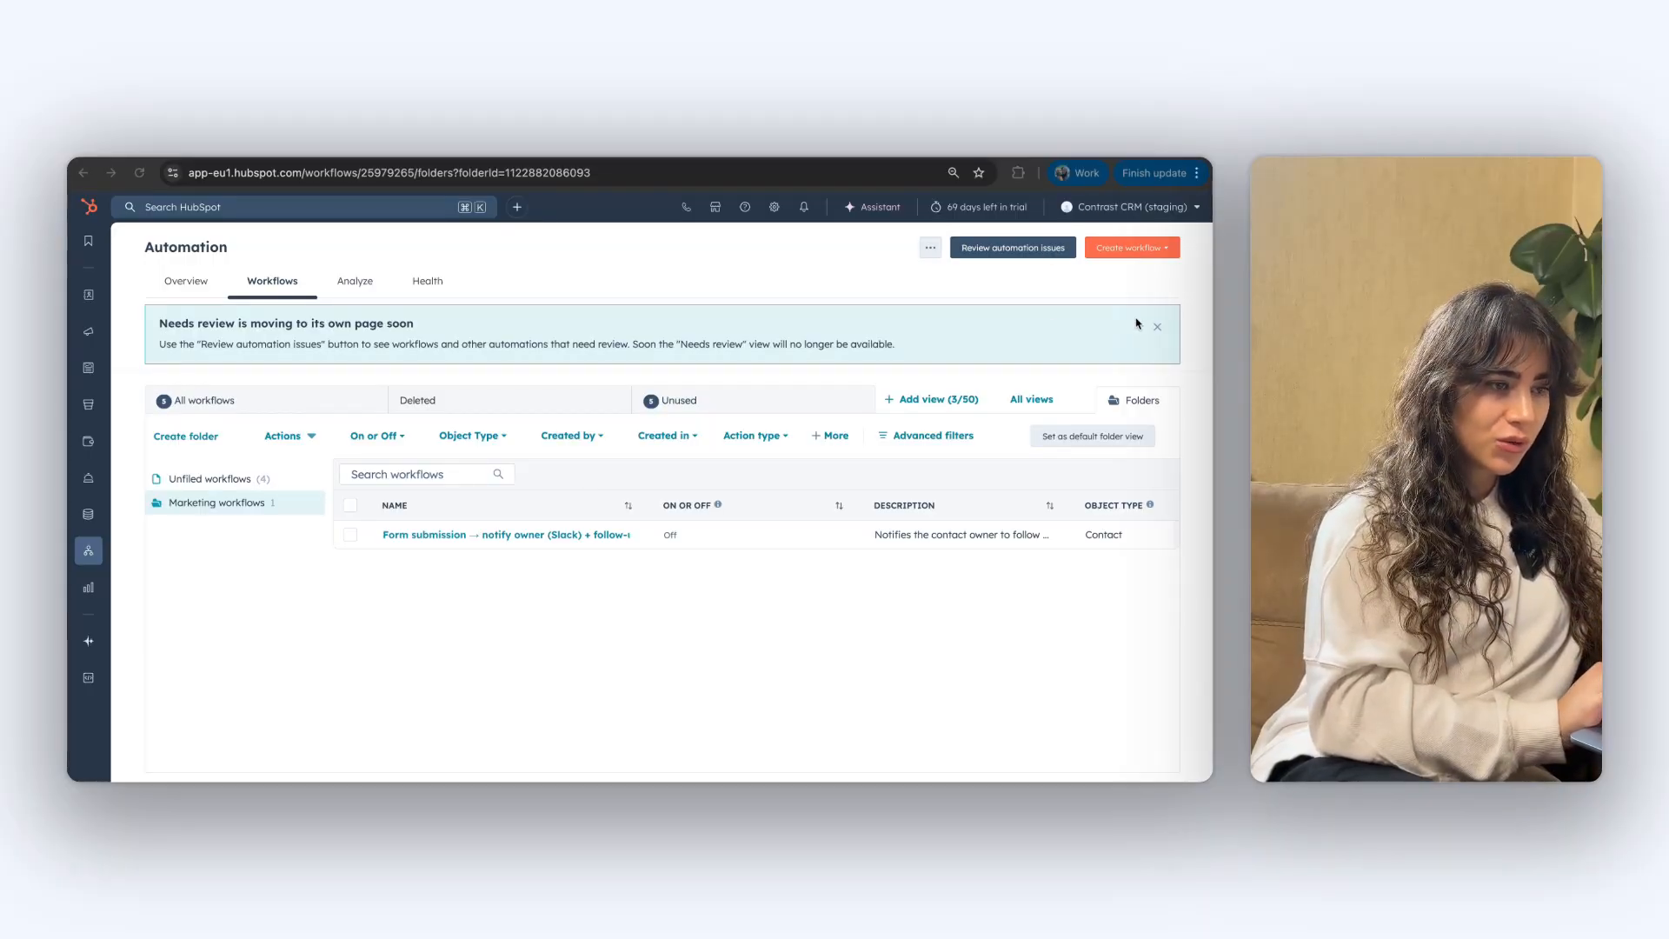
# Create a new workflow from scratch with a manual trigger that enrolls Contact records, and save the trigger
pyautogui.click(1130, 253)
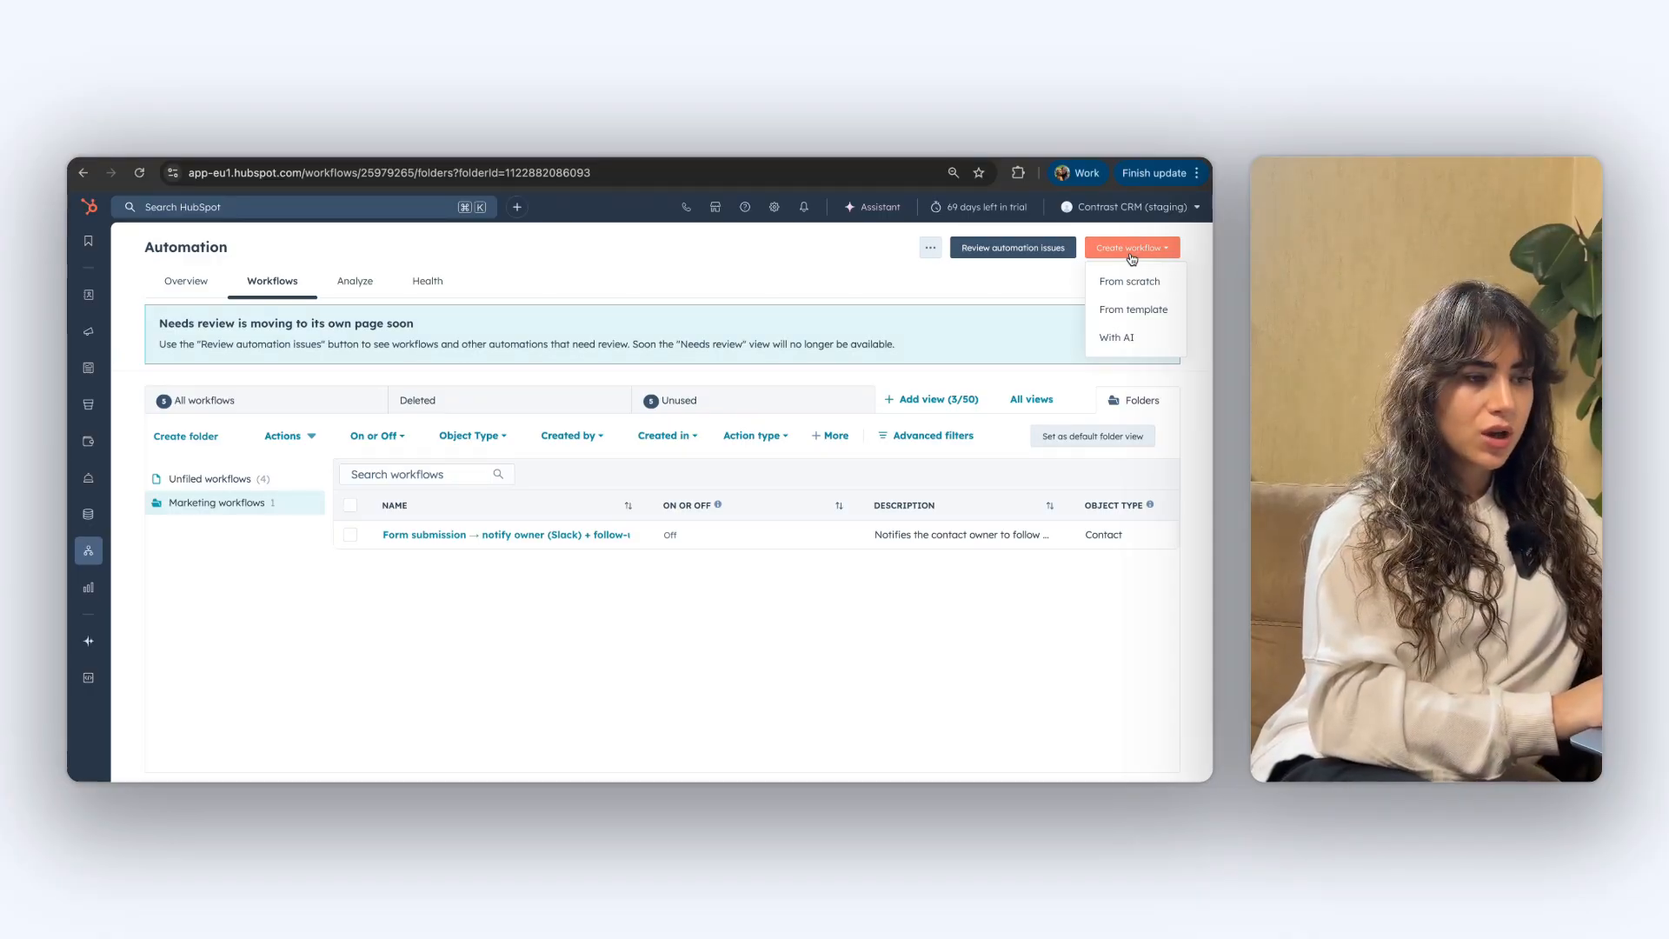
pyautogui.click(1125, 315)
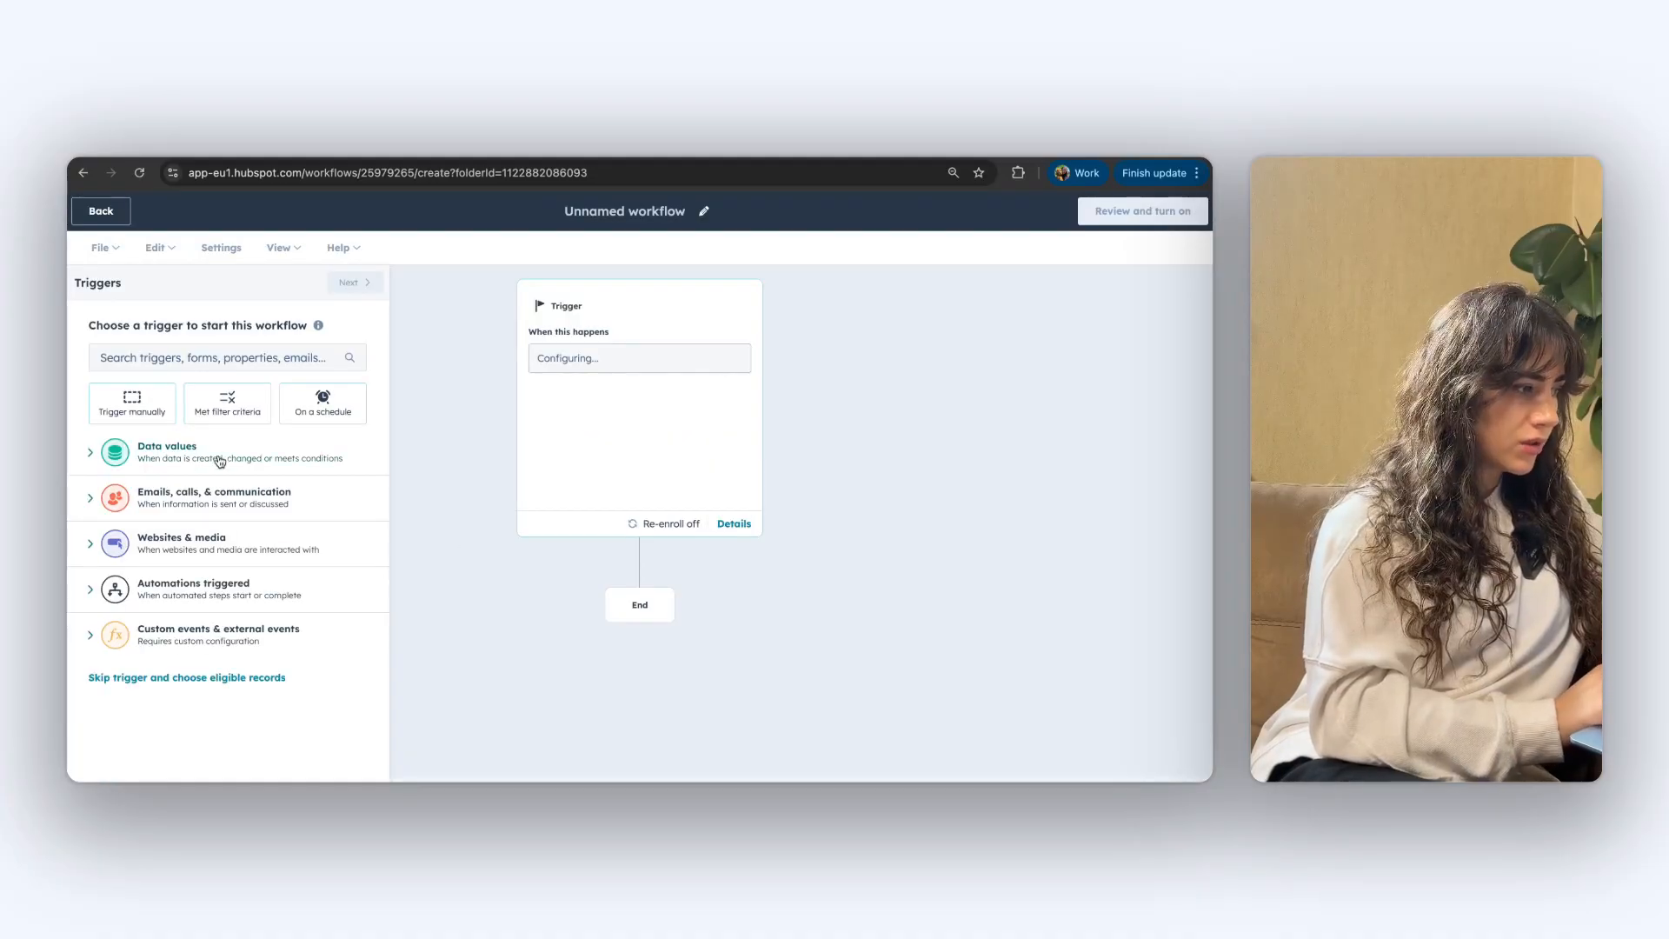
pyautogui.click(147, 417)
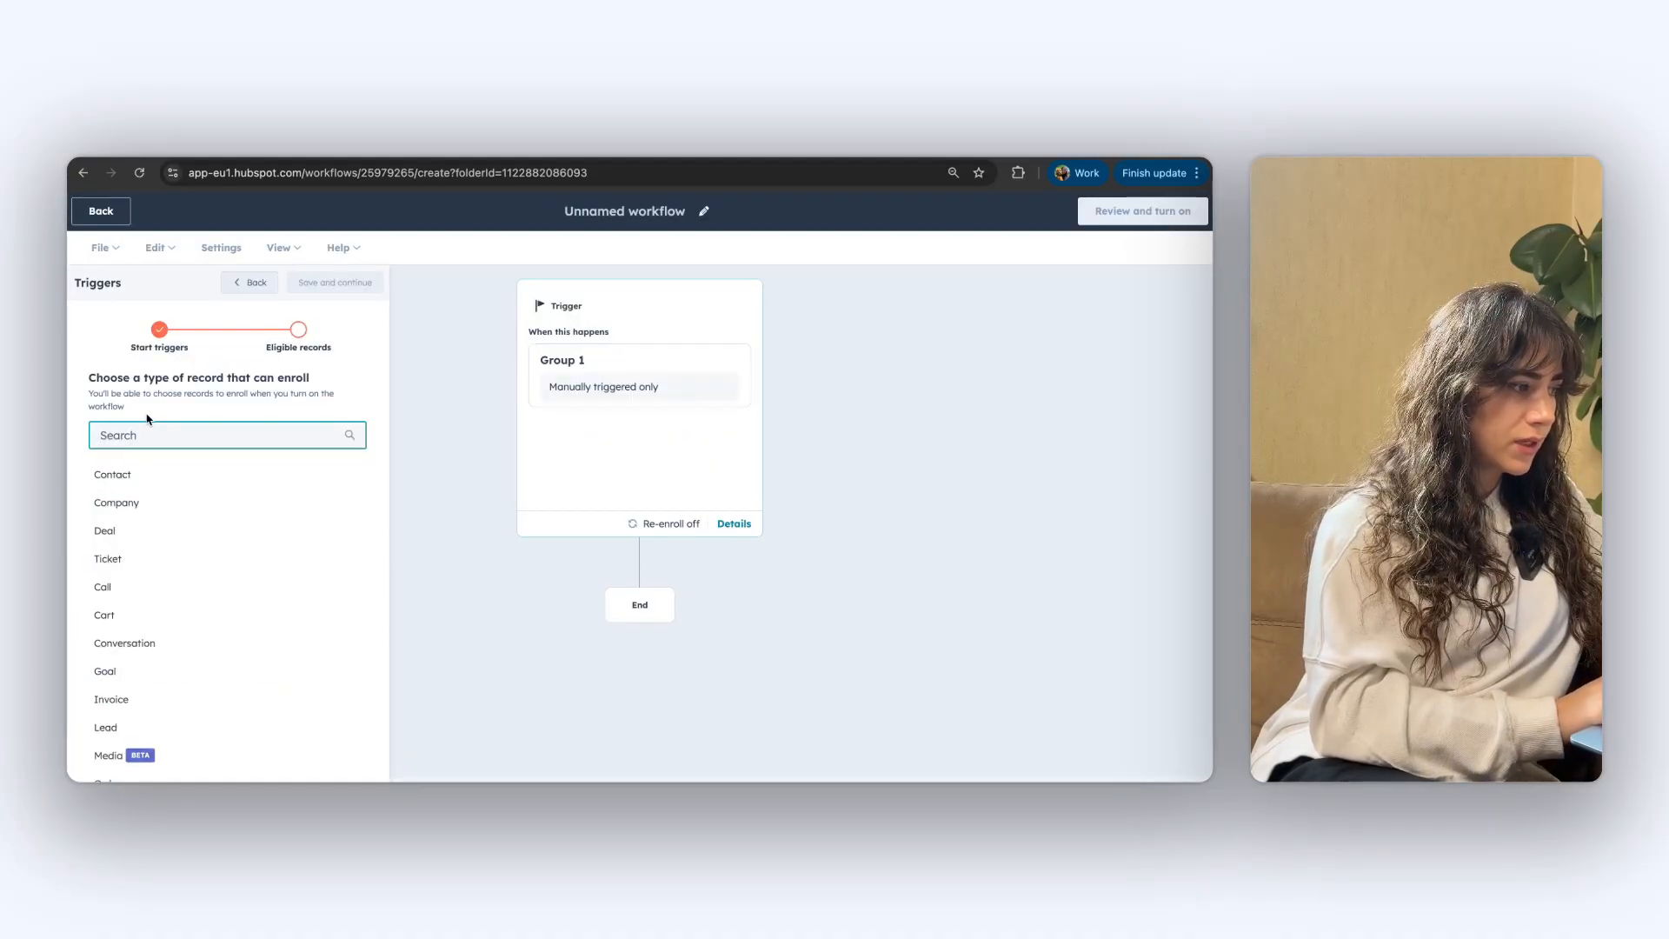
pyautogui.click(149, 486)
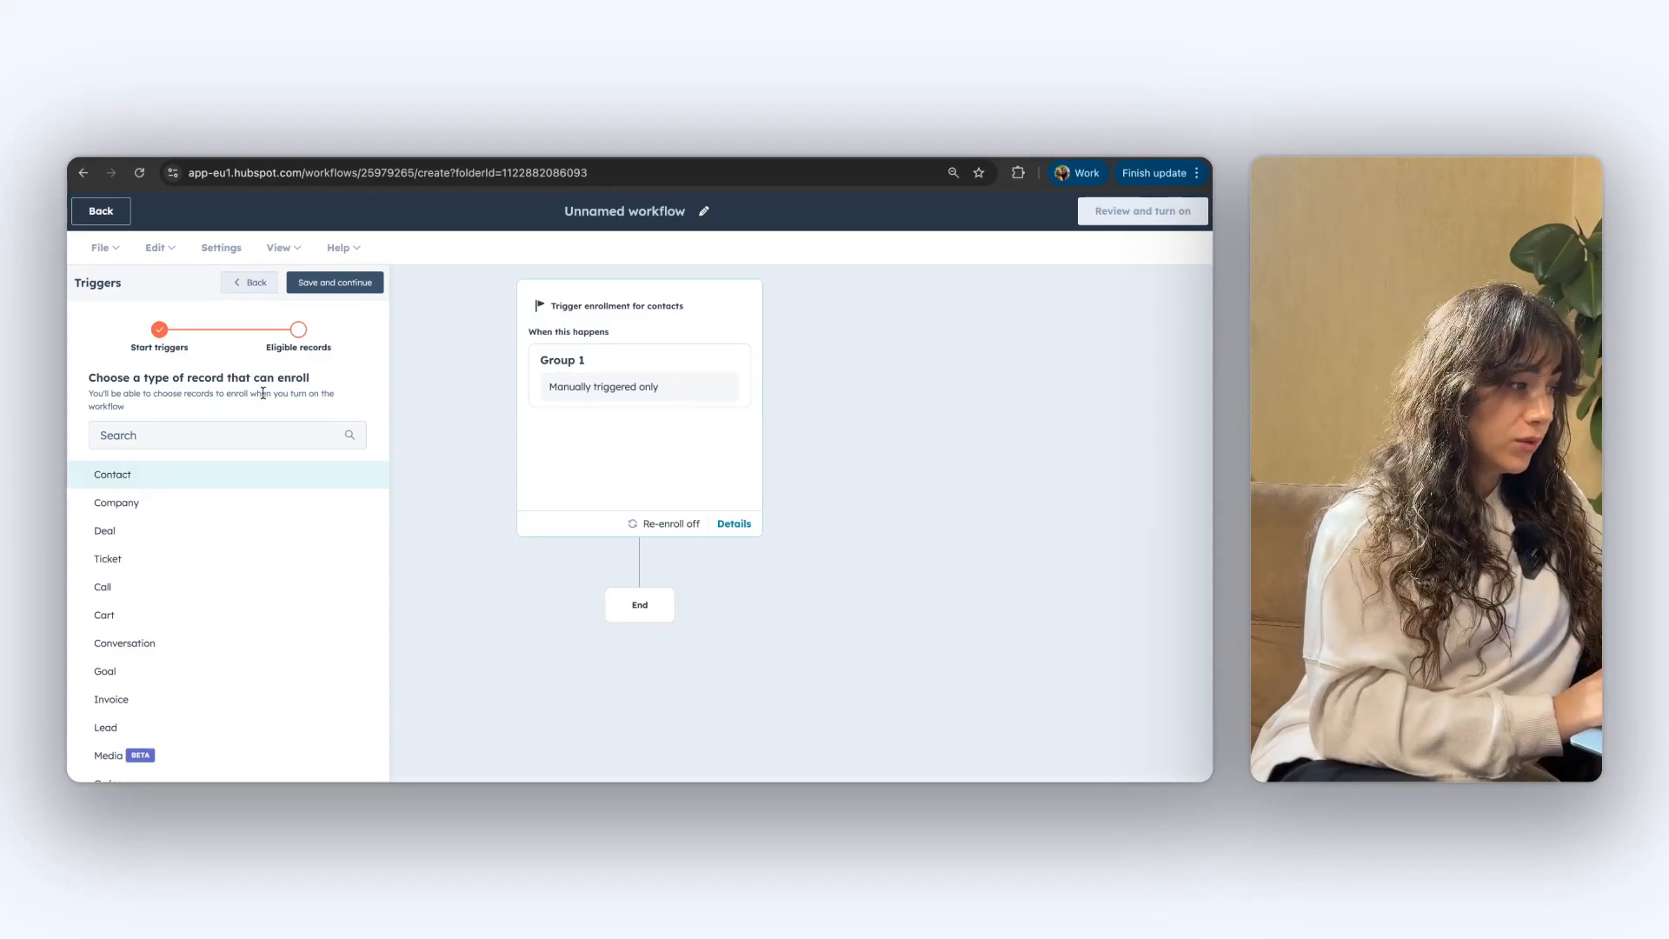
pyautogui.click(332, 287)
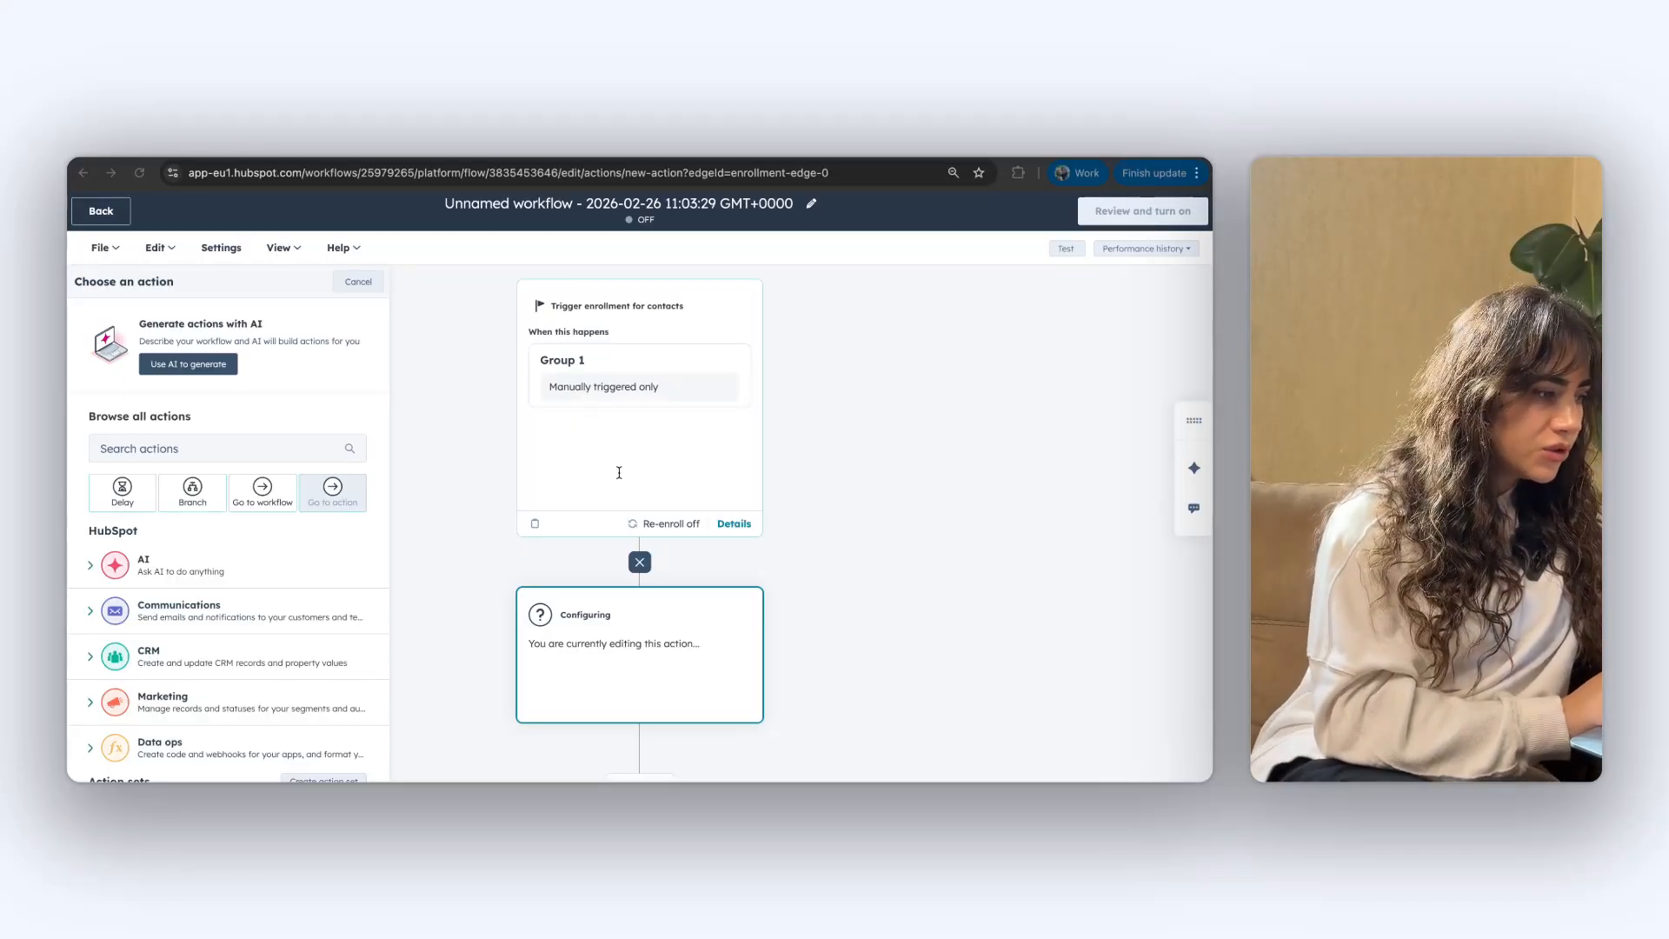
# Open the workflow's enrollment trigger and examine the available start trigger types, including the advanced options
pyautogui.click(580, 392)
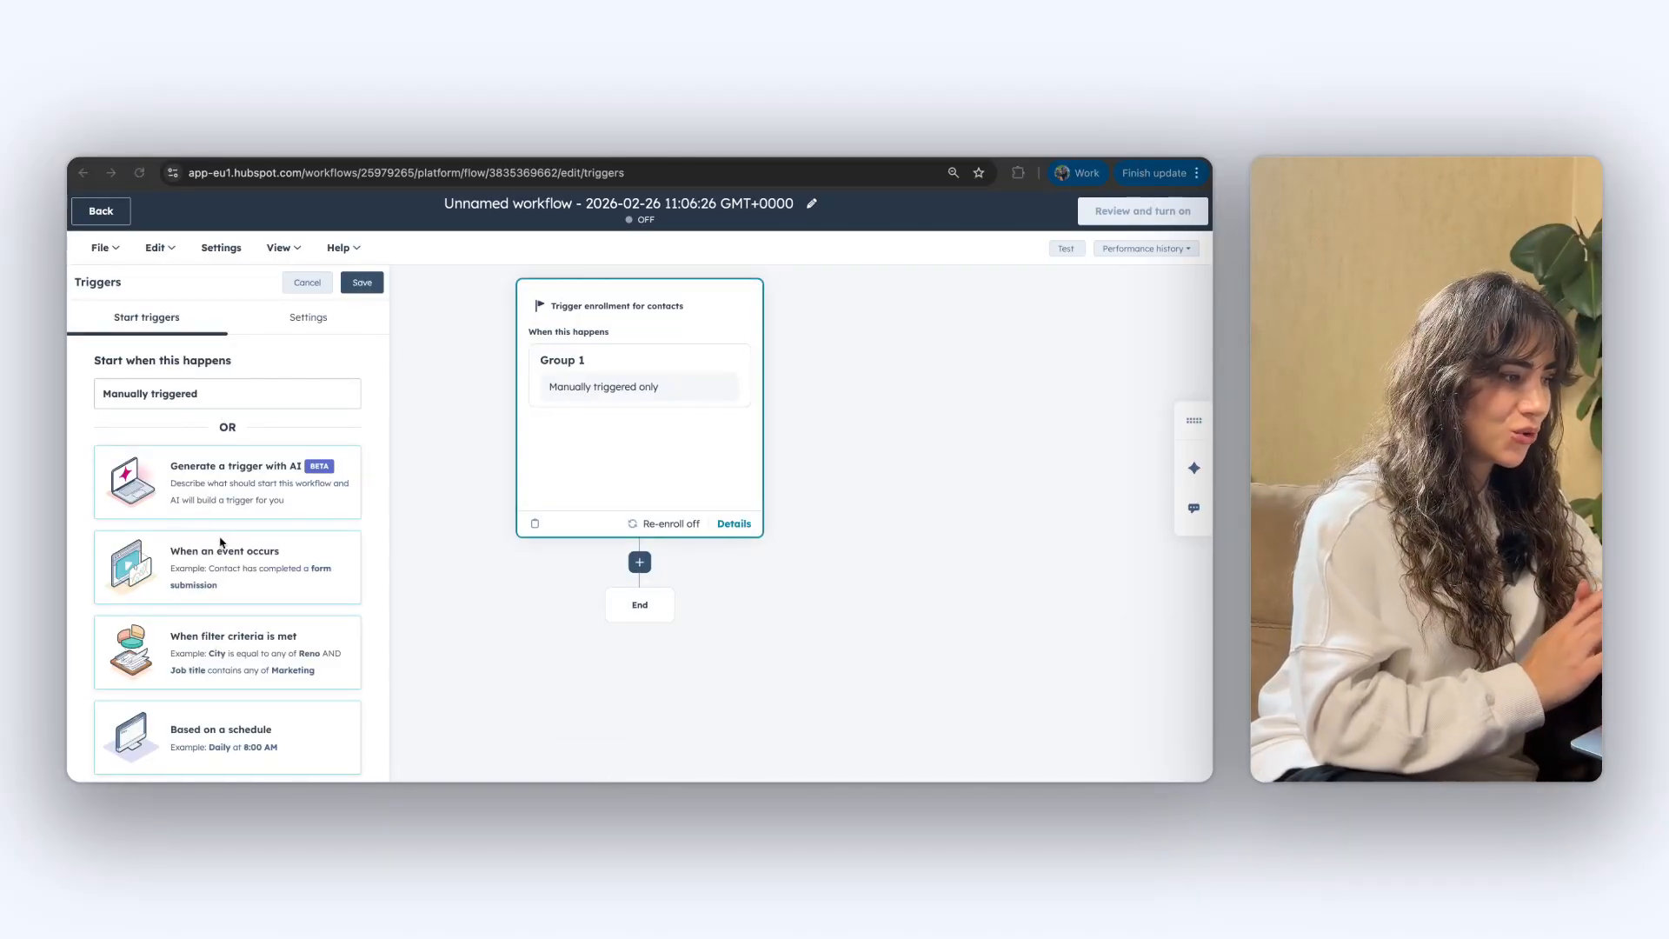
pyautogui.scroll(-2, 219, 543)
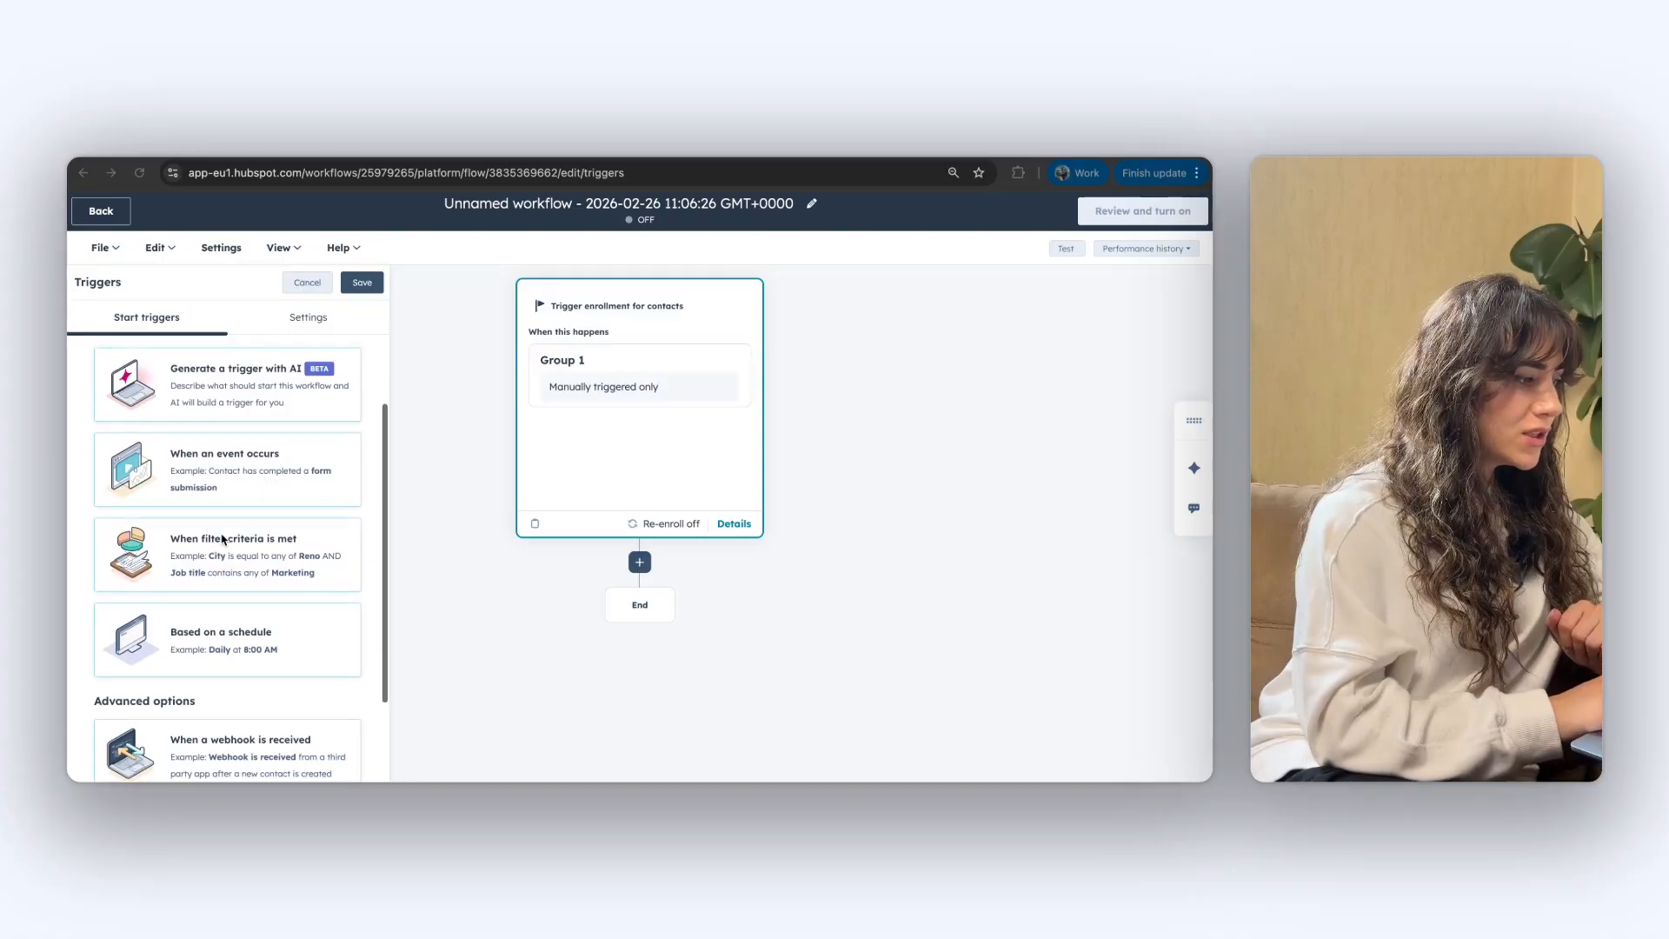
pyautogui.scroll(2, 222, 540)
pyautogui.scroll(-1, 222, 539)
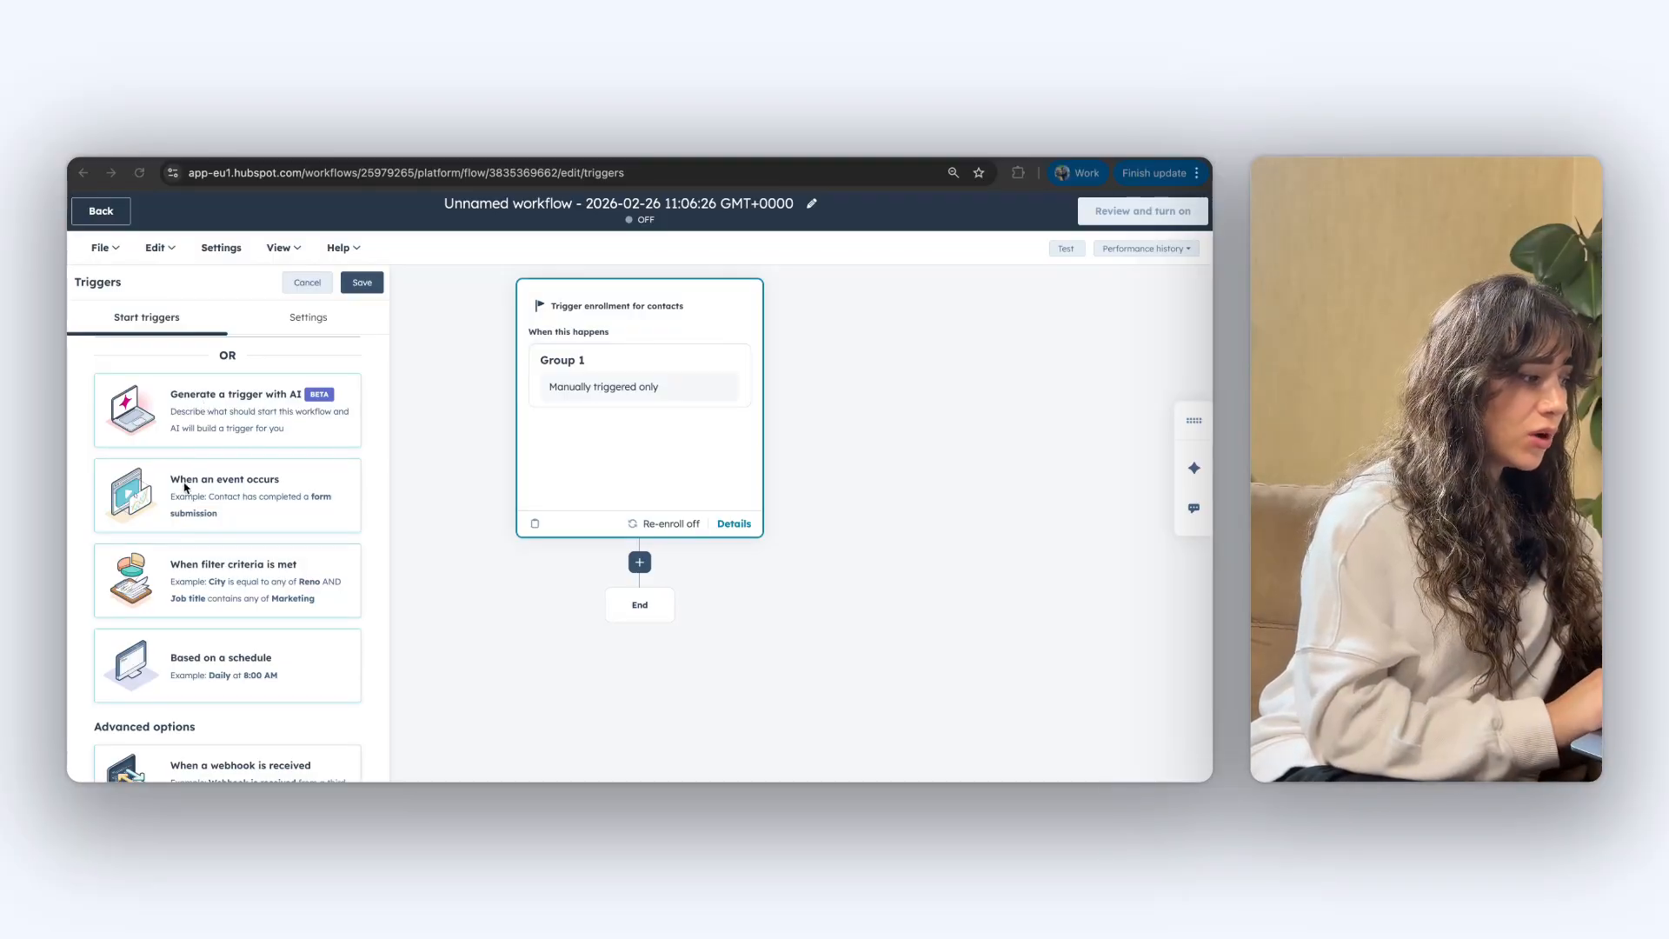
pyautogui.scroll(-1, 183, 497)
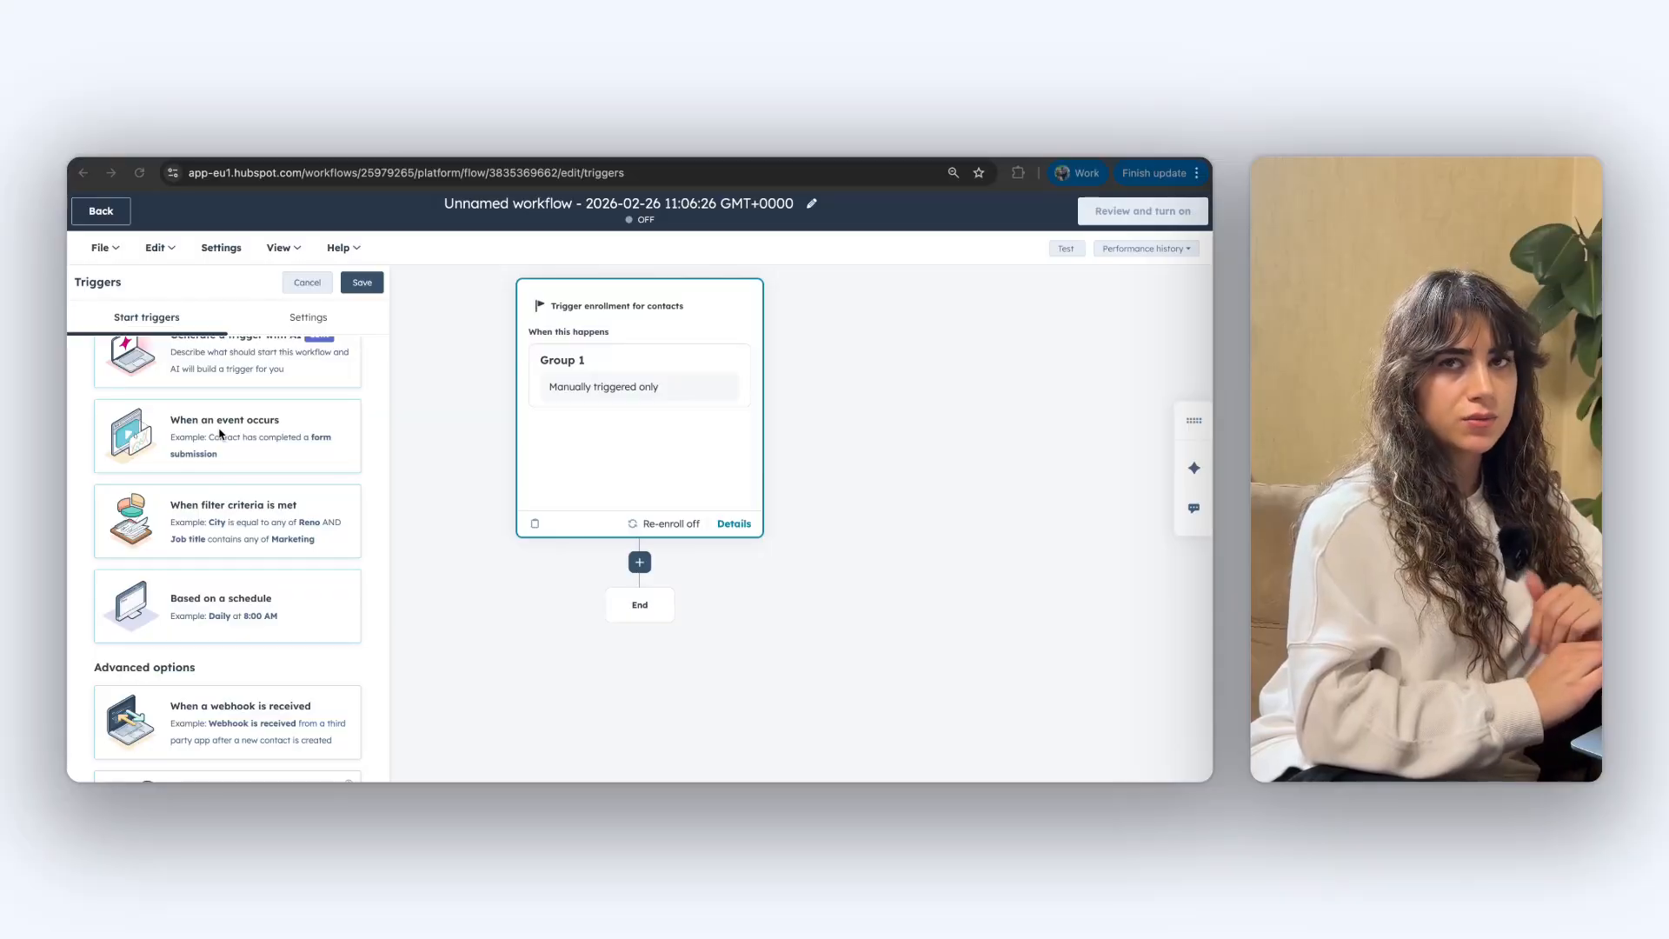
pyautogui.scroll(1, 226, 470)
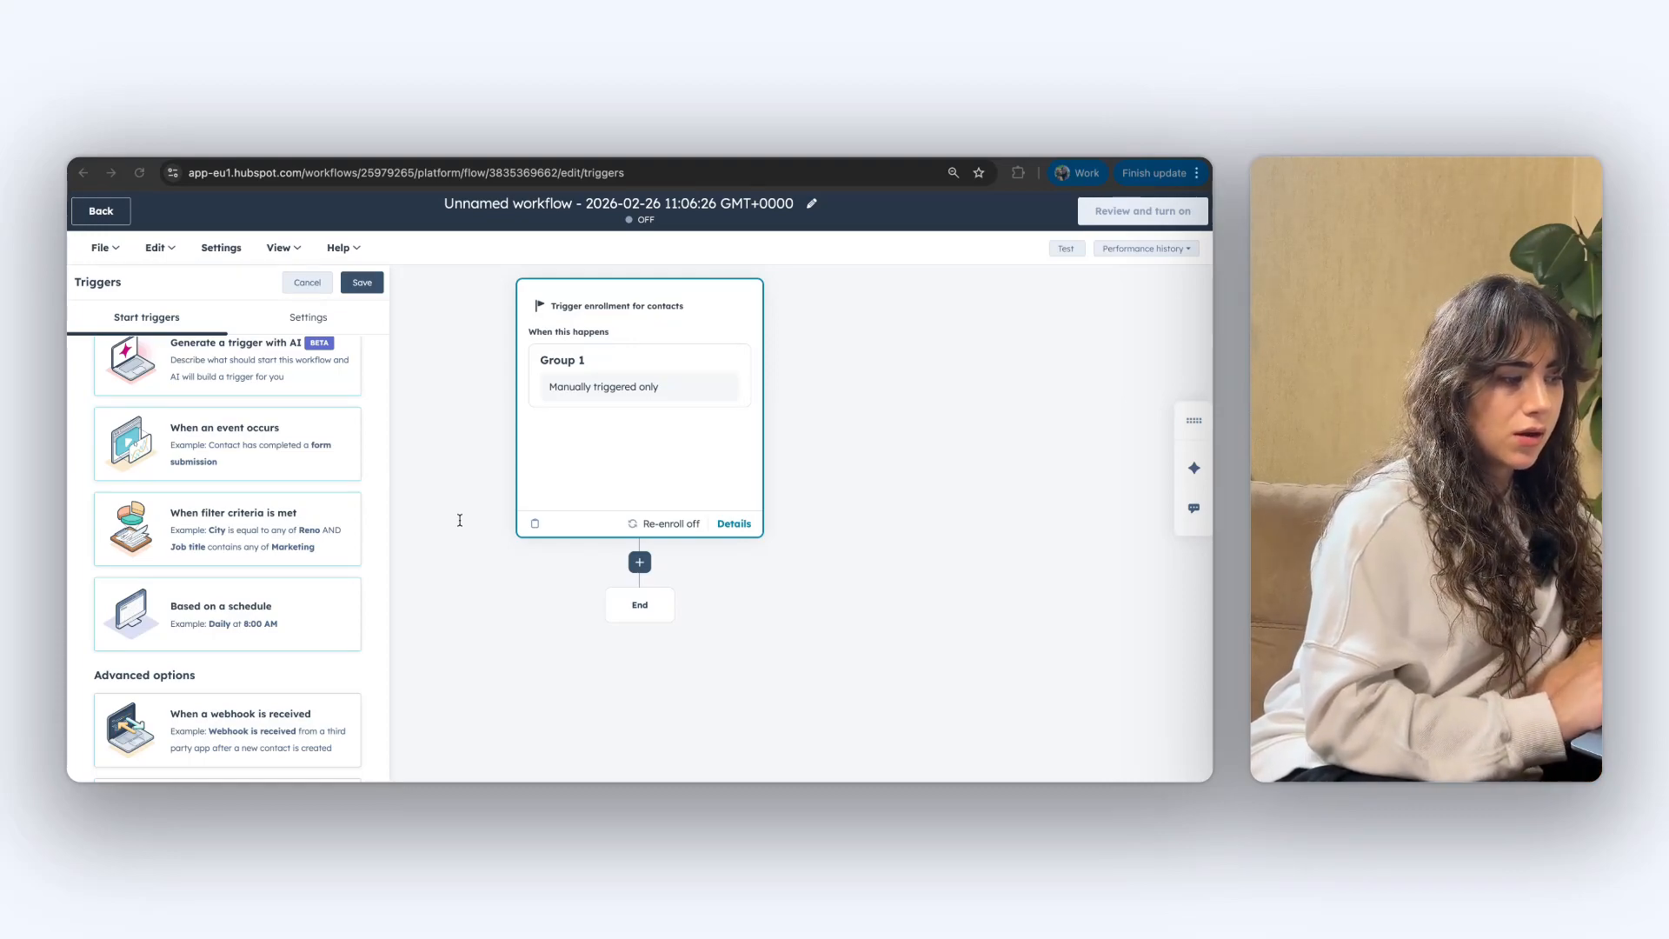
pyautogui.scroll(-2, 129, 650)
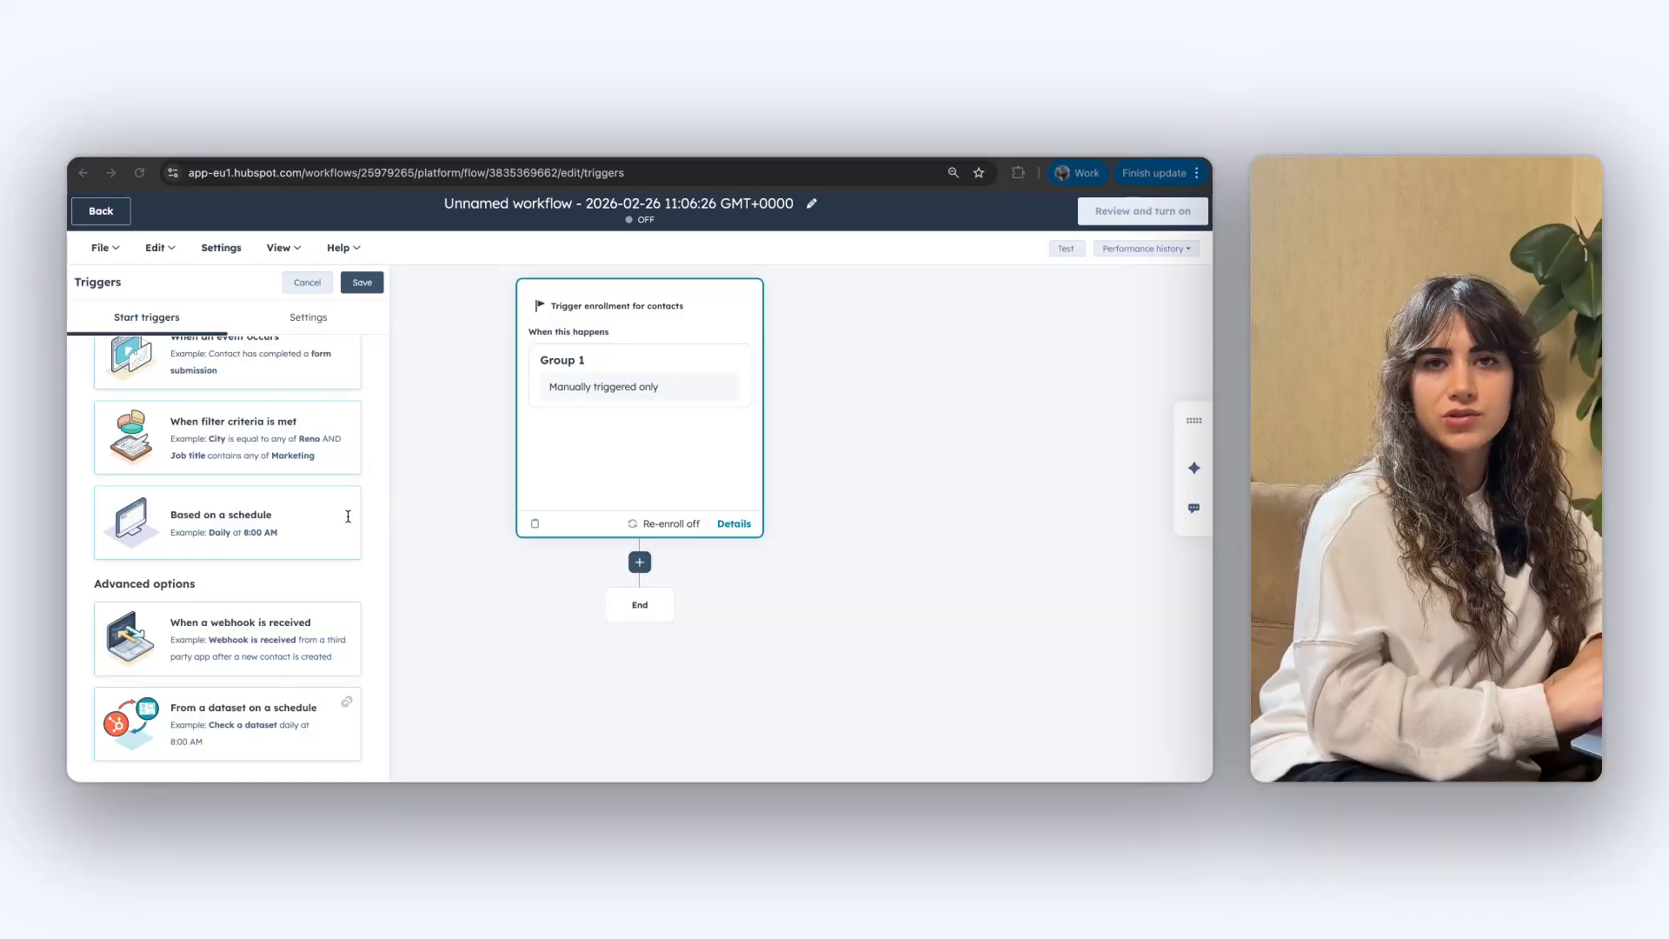
# Set the enrollment trigger to start when an event occurs, using the Form submission event
pyautogui.click(585, 391)
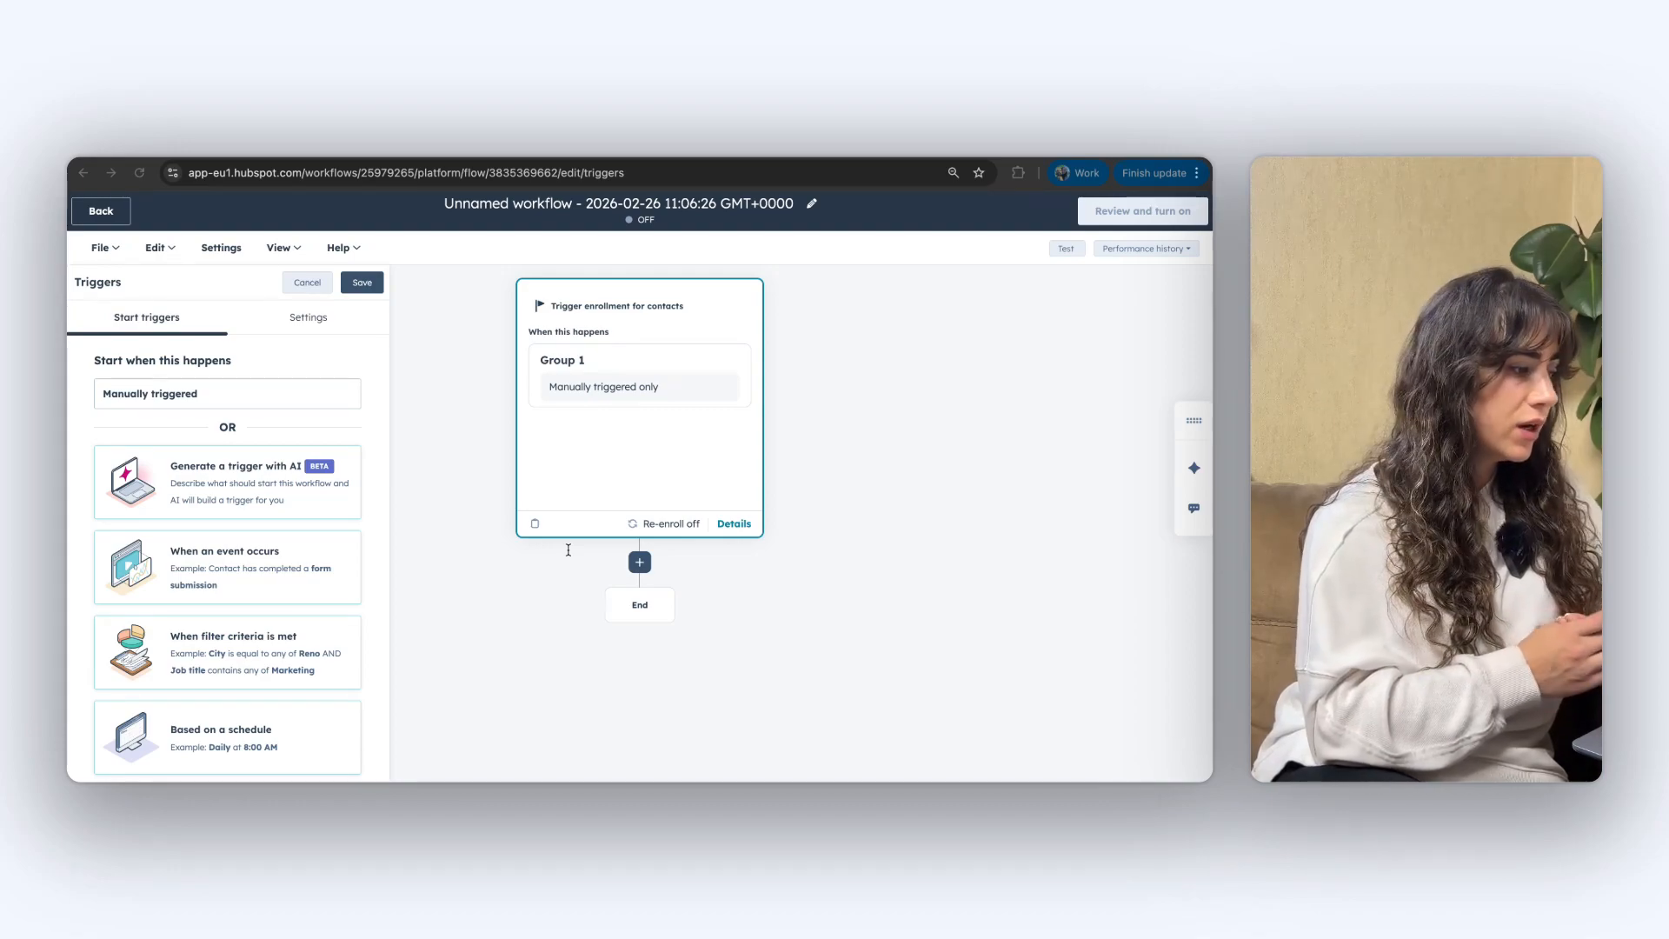
pyautogui.click(284, 576)
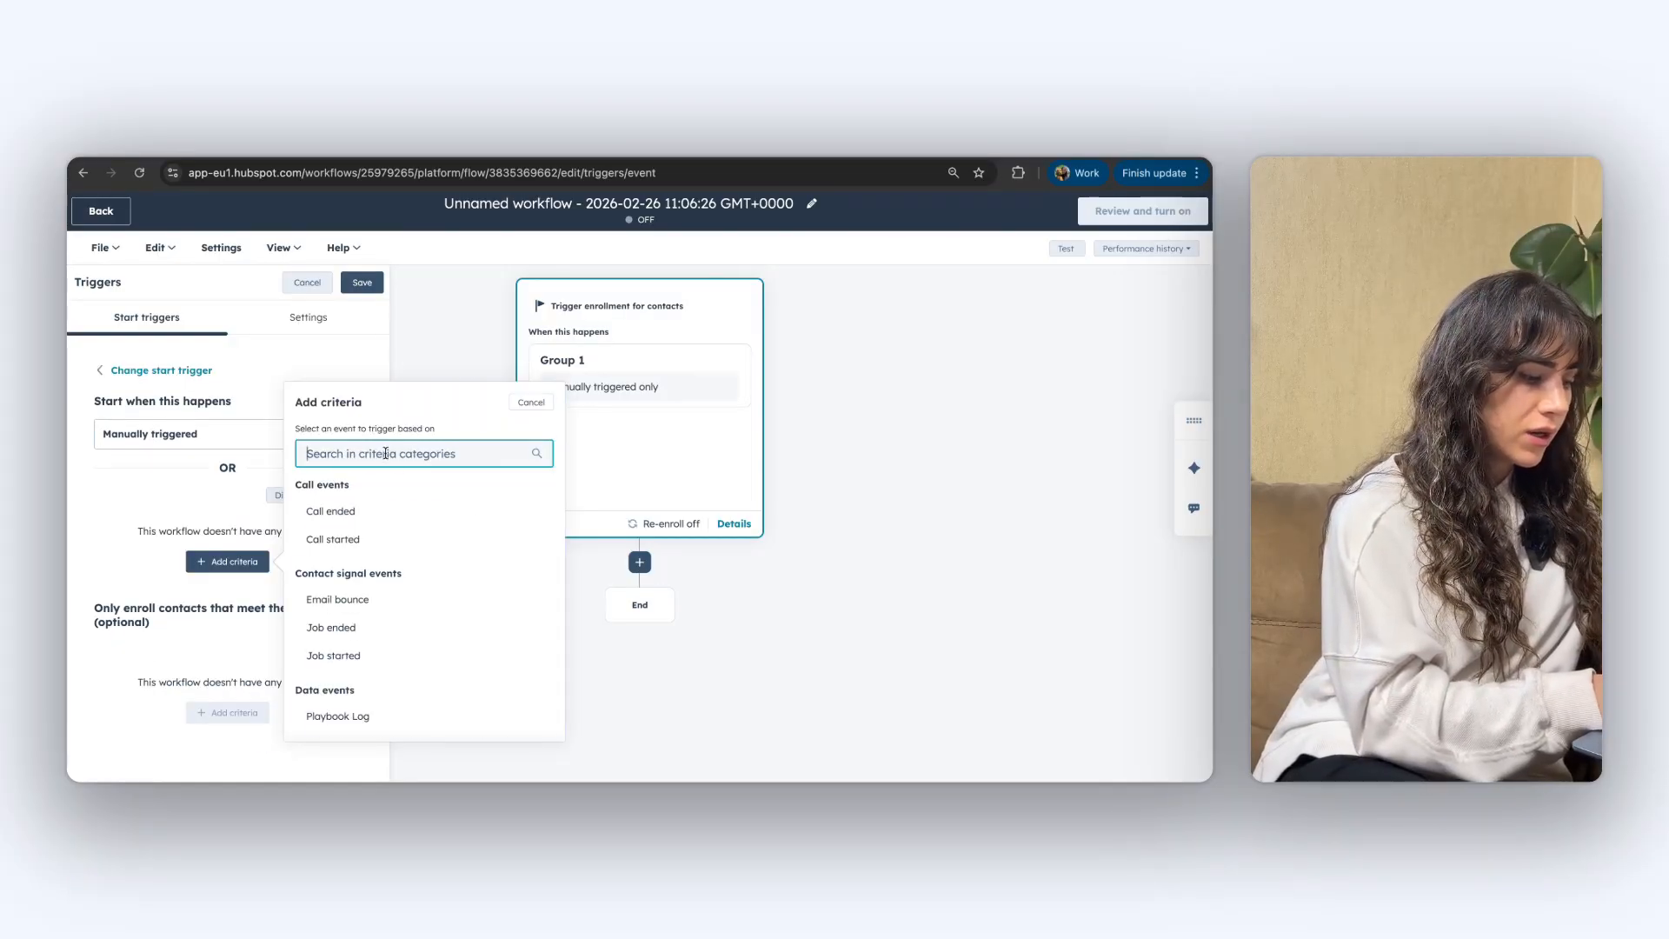
pyautogui.write('form sub')
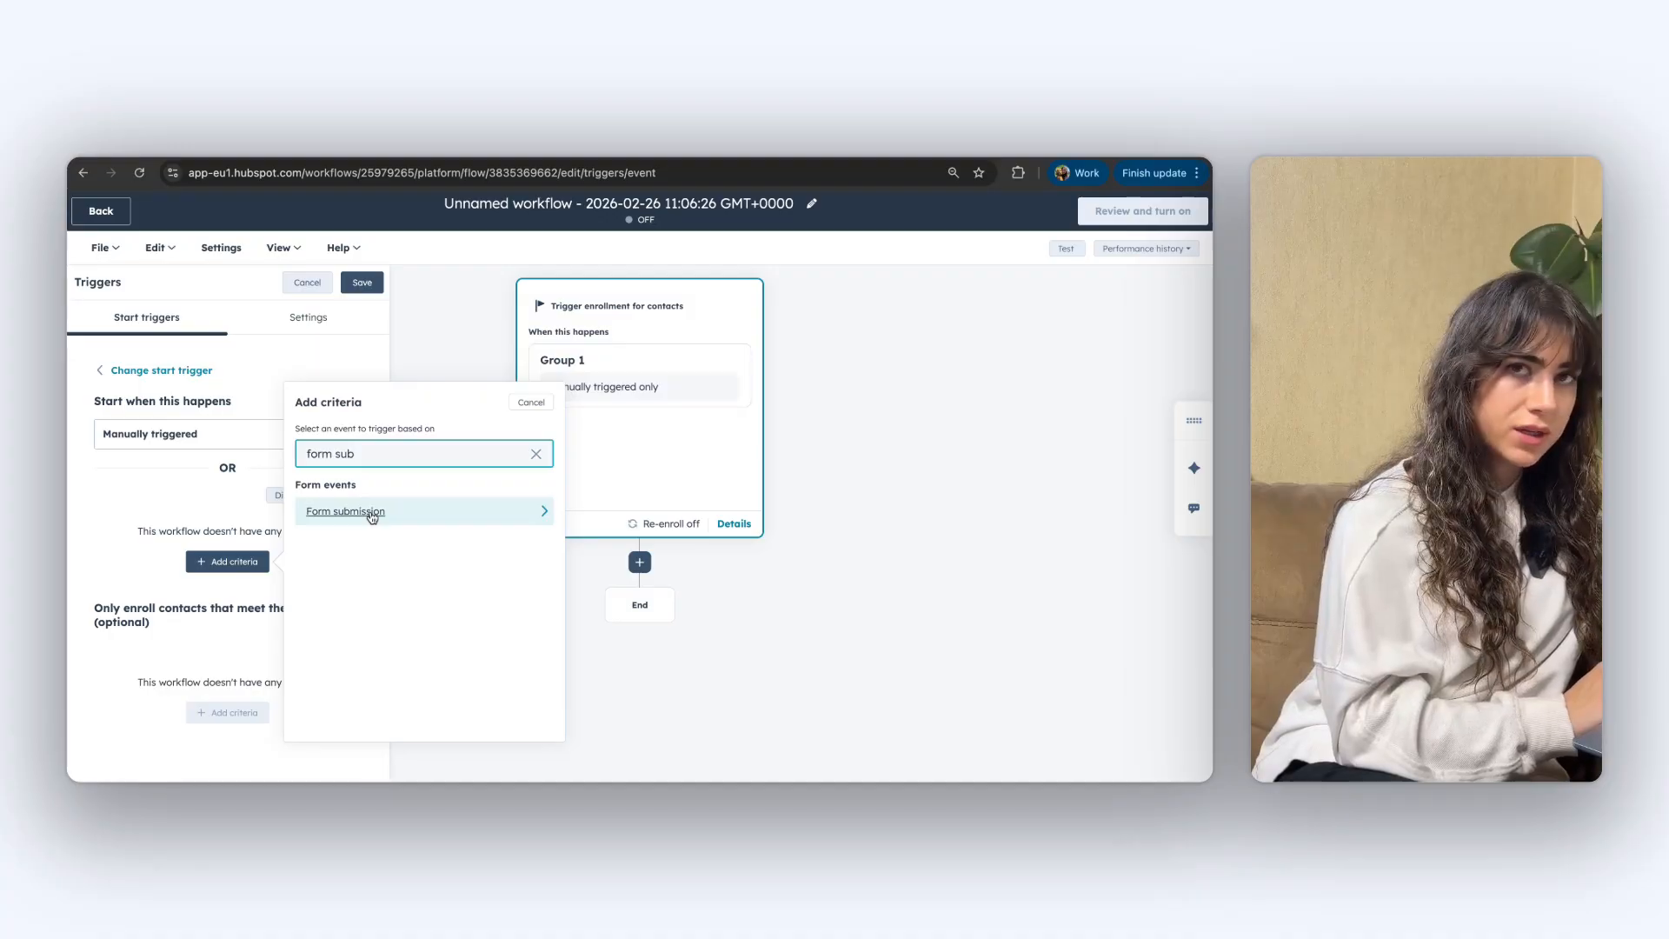
pyautogui.click(365, 512)
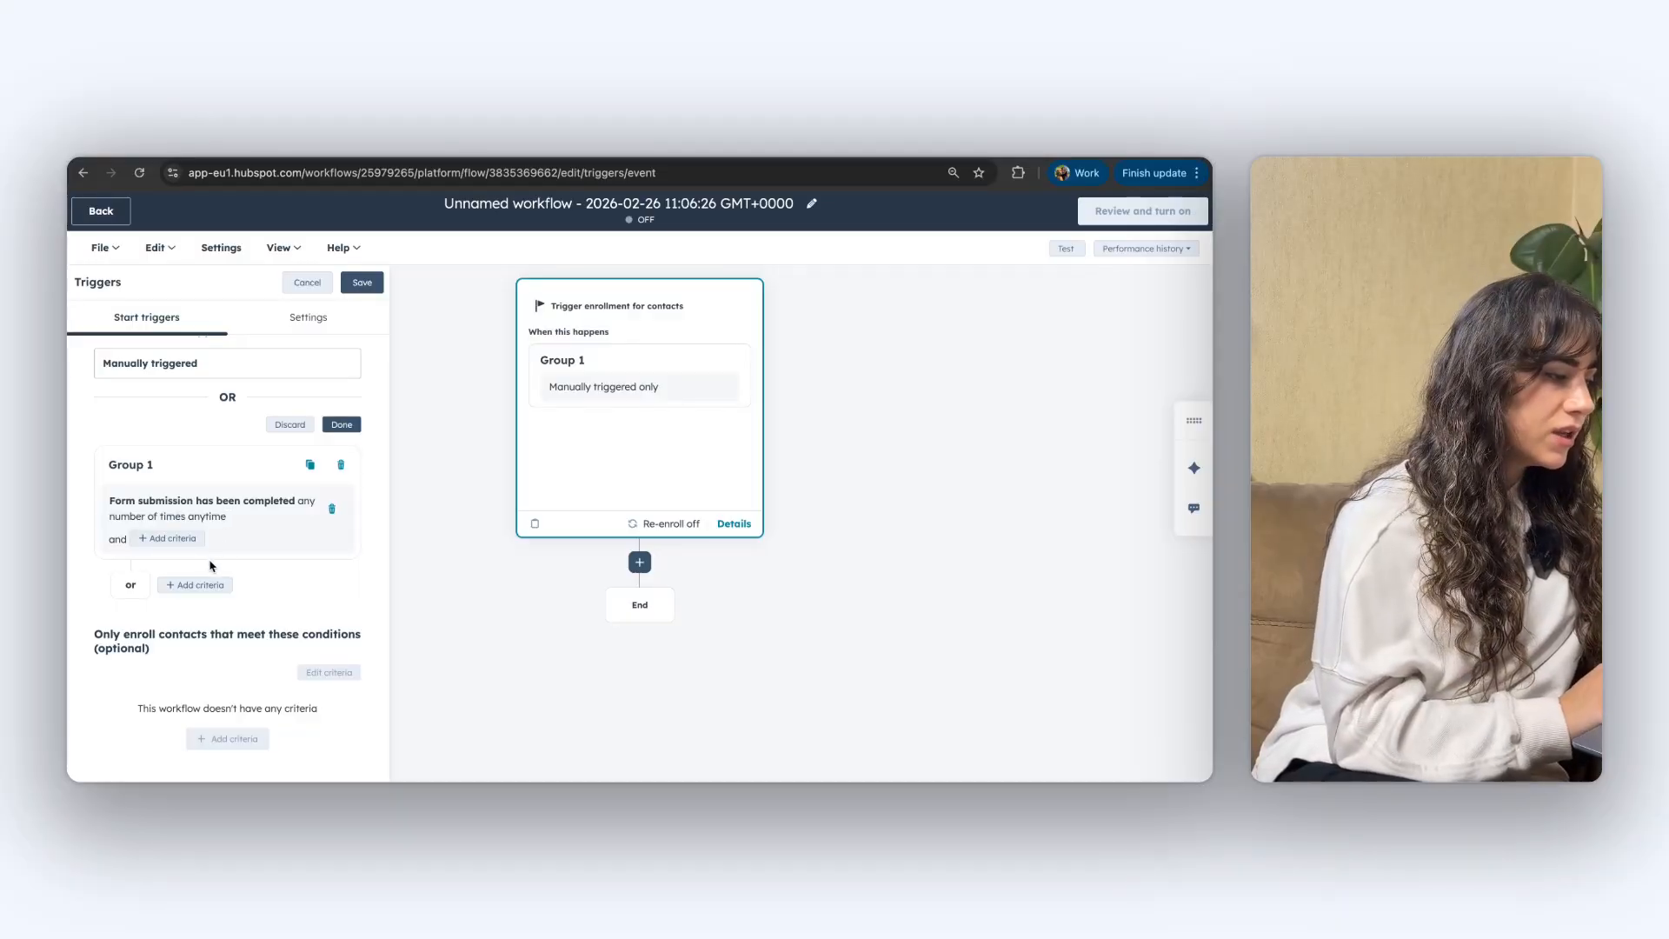
# Refine the form submission trigger in Group 1 with the criterion Form name is any of Lead Magnet
pyautogui.click(176, 548)
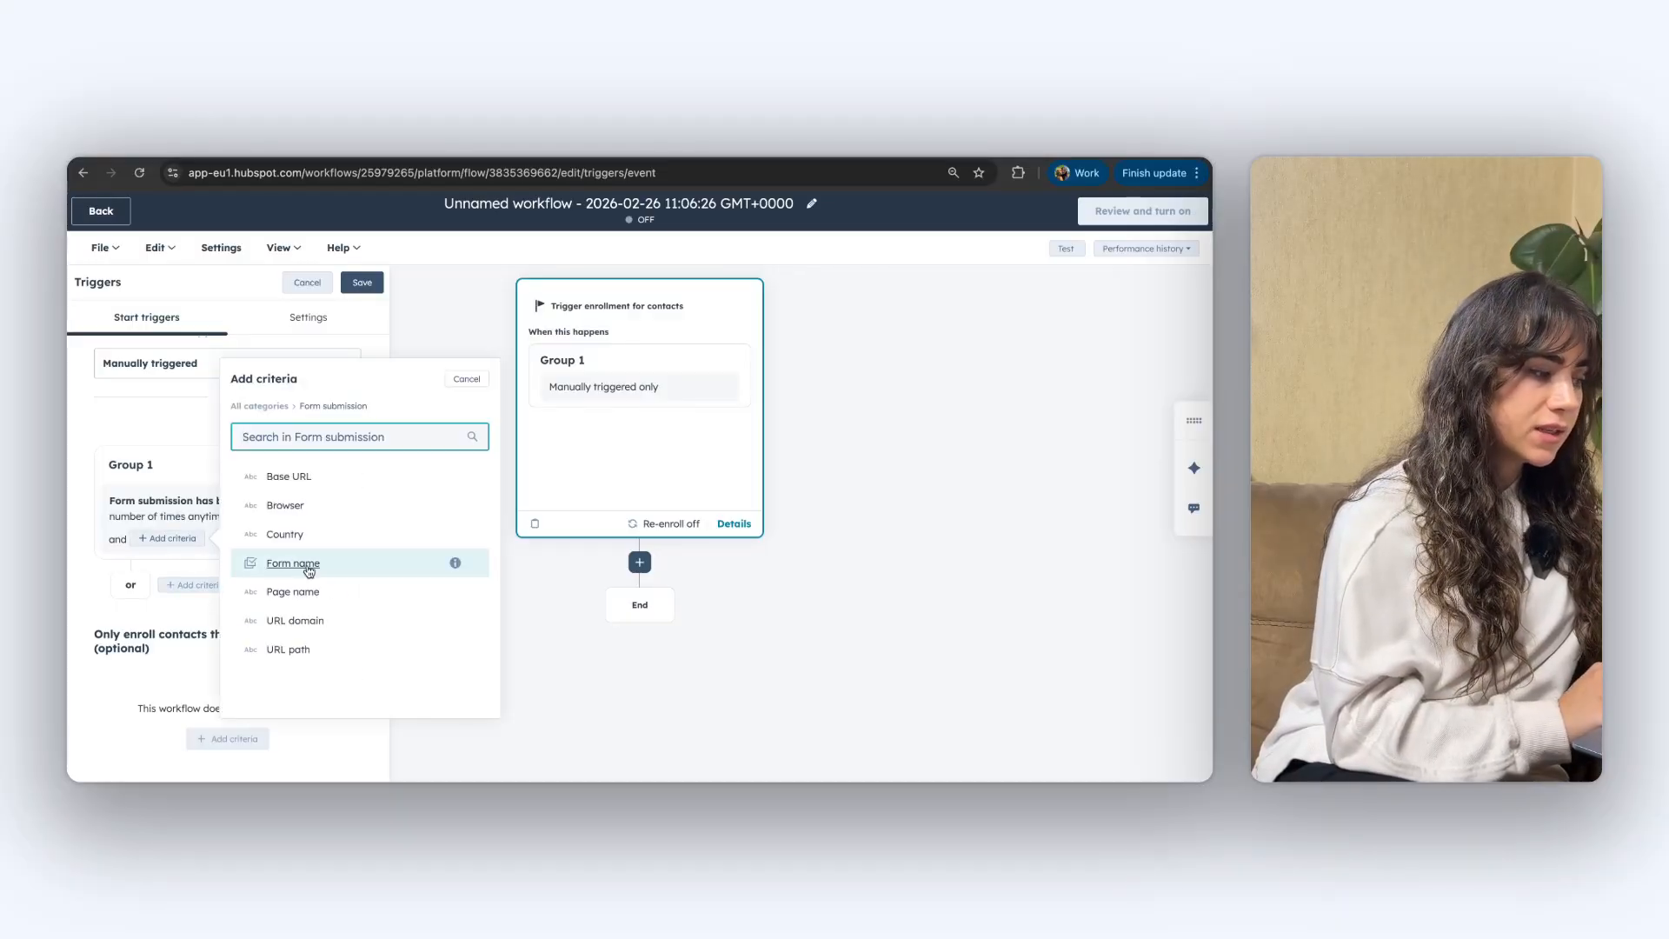
pyautogui.click(454, 563)
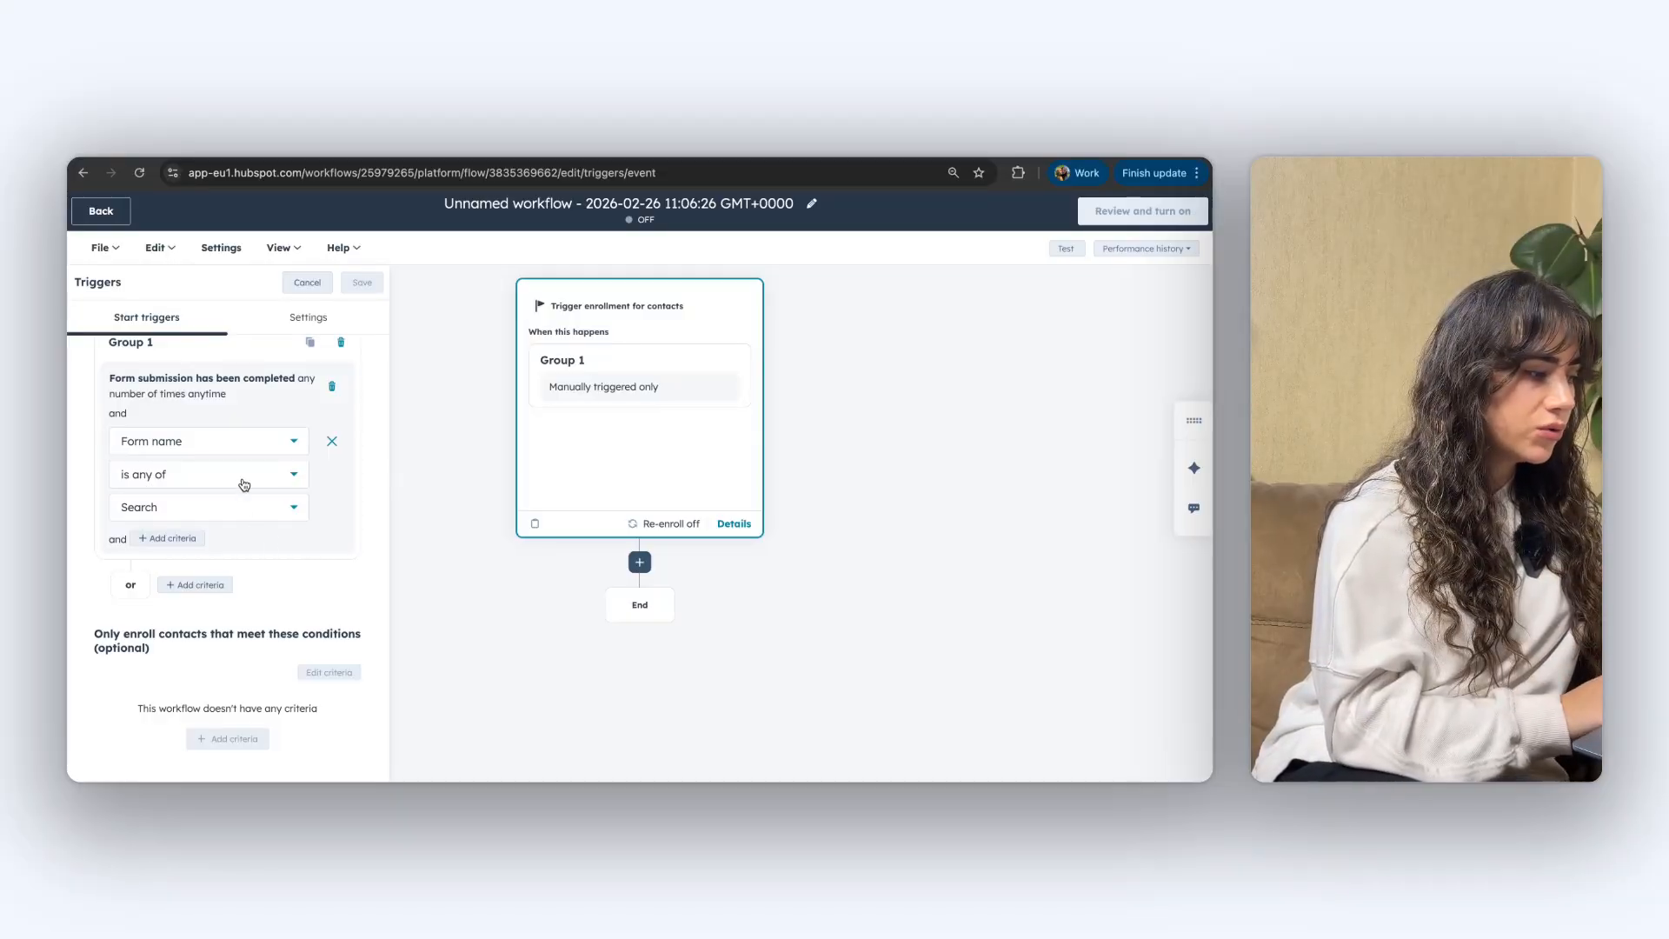
pyautogui.click(239, 480)
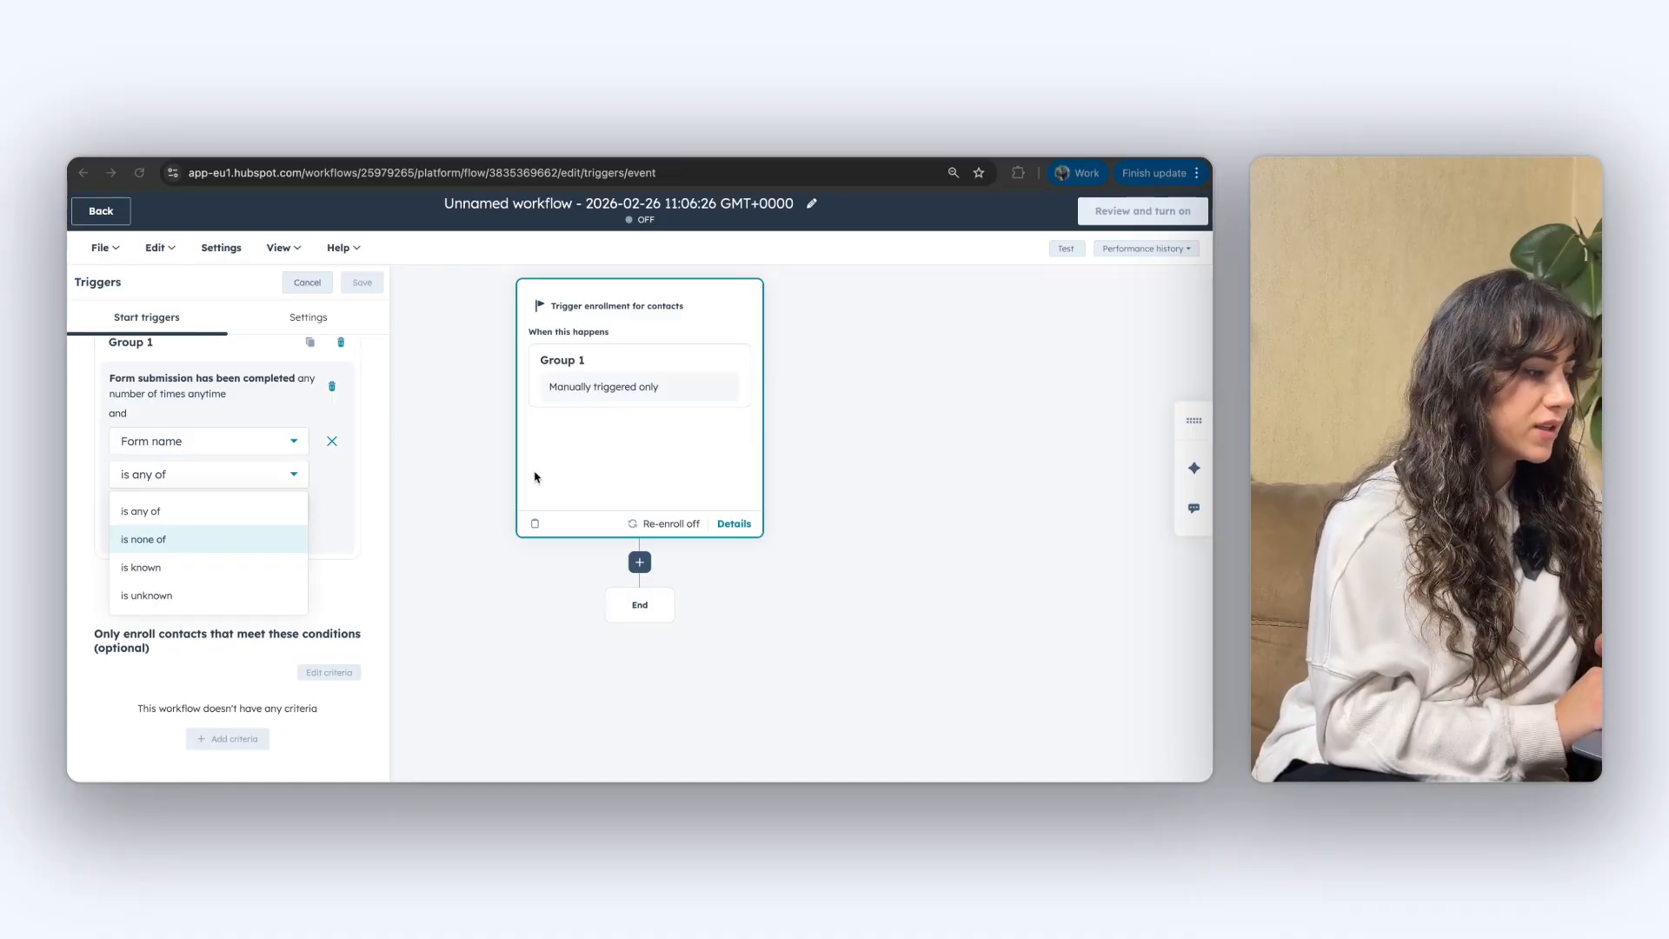
pyautogui.press('Down')
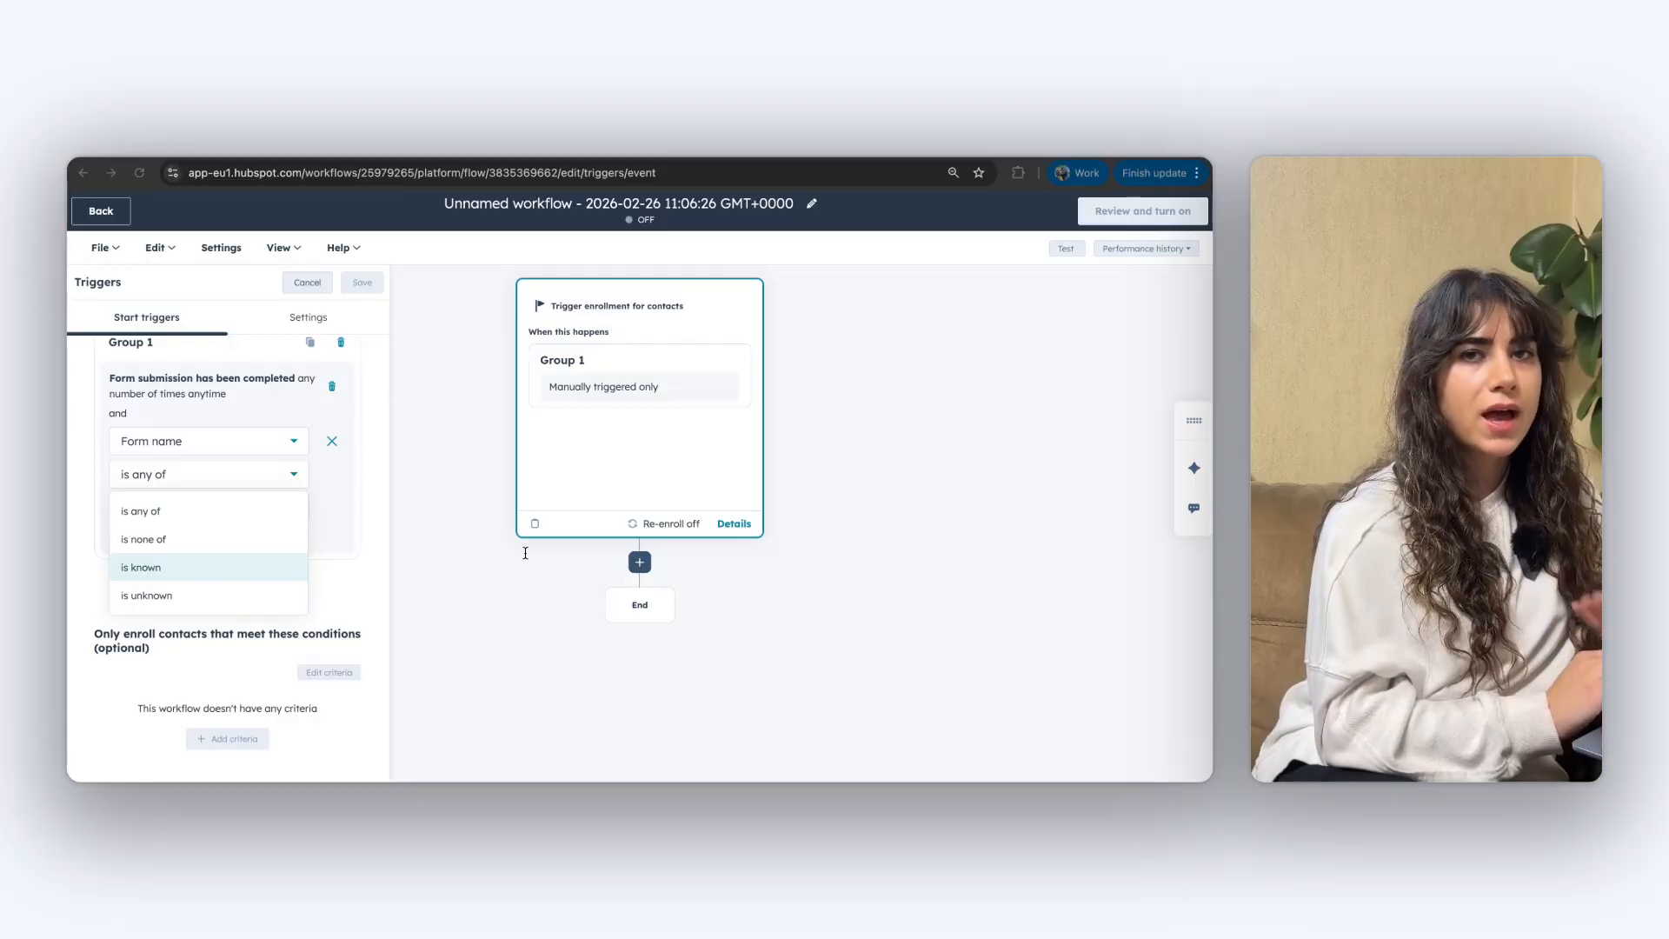
pyautogui.press('Down')
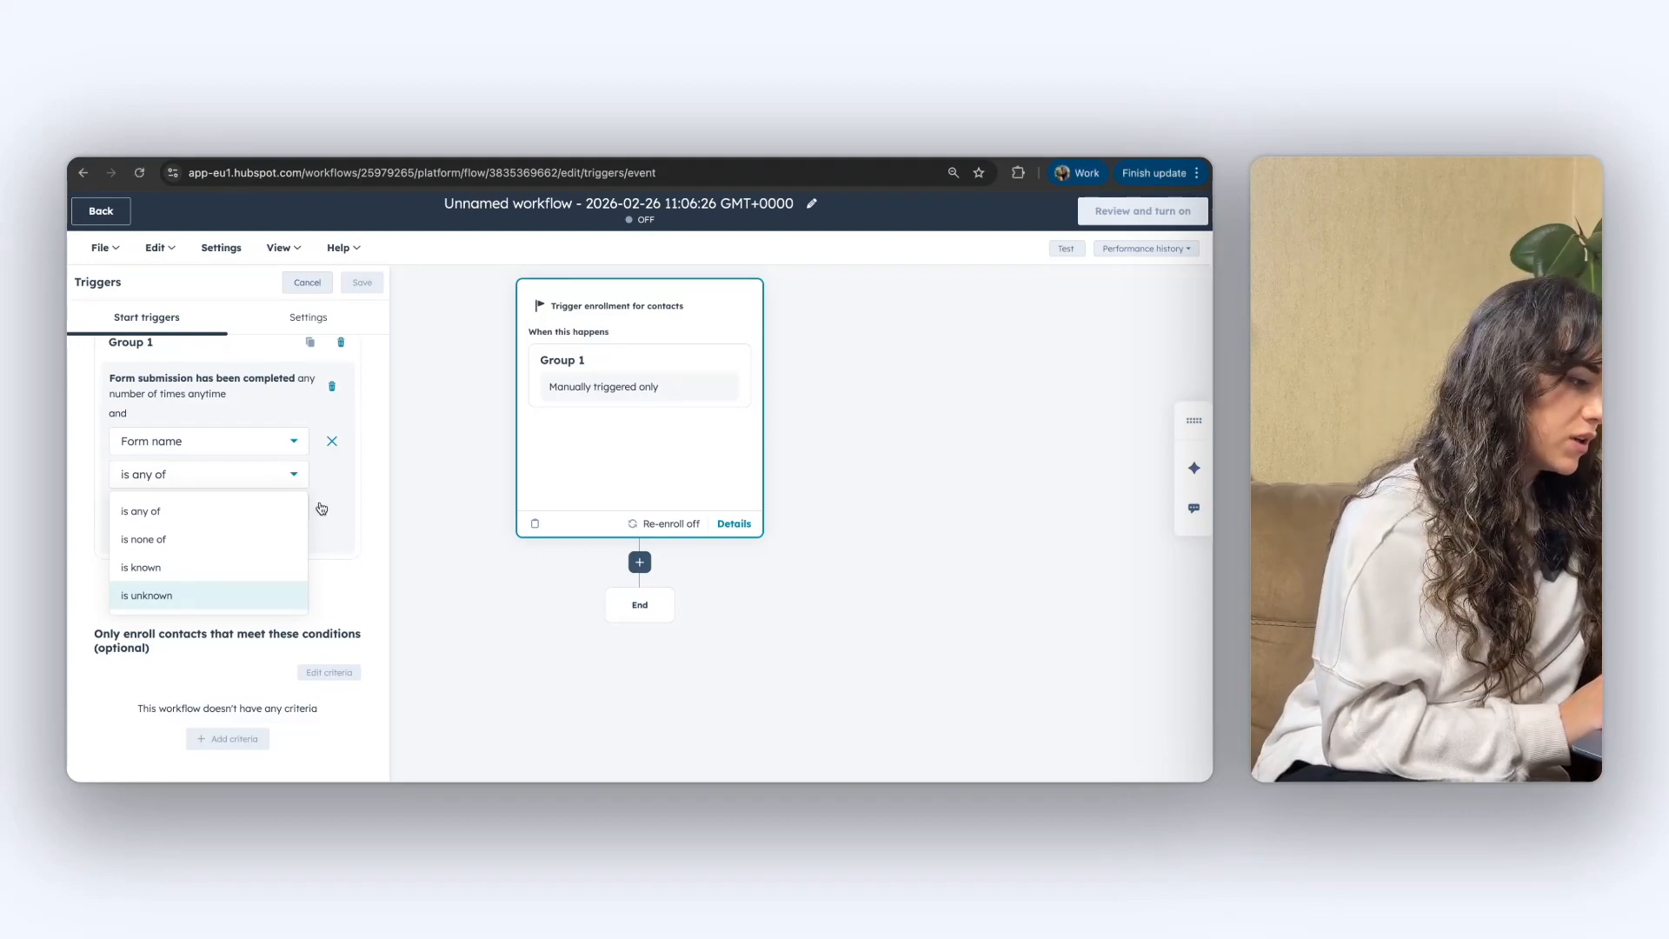
pyautogui.click(264, 512)
pyautogui.click(238, 518)
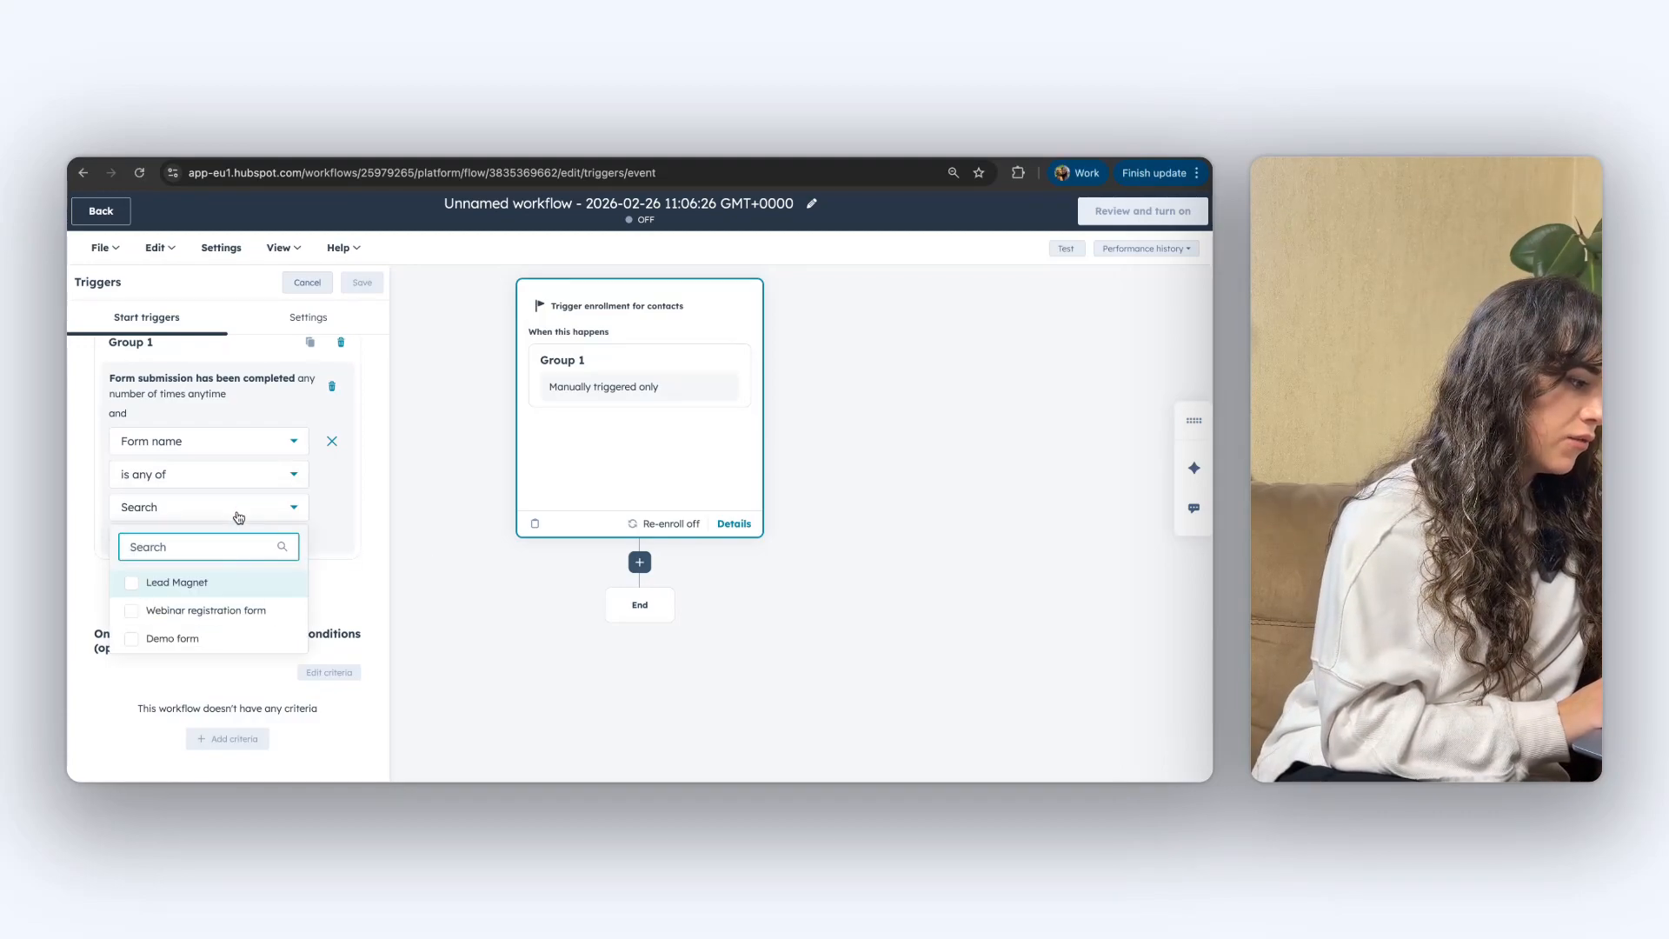
pyautogui.click(135, 584)
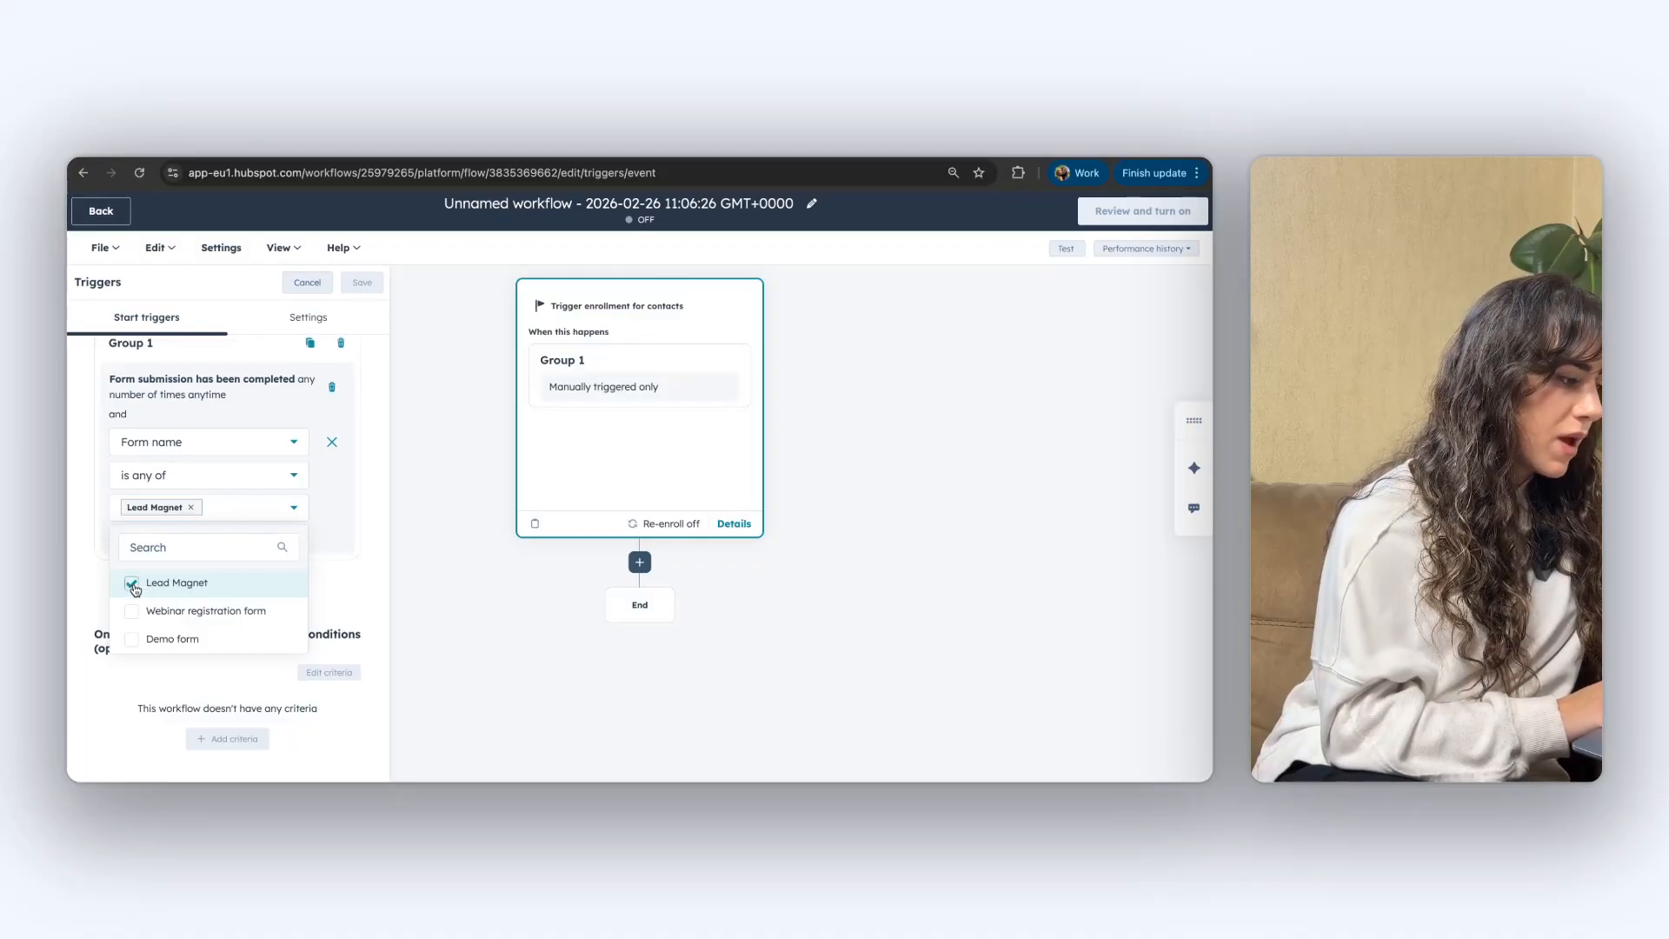
pyautogui.click(333, 544)
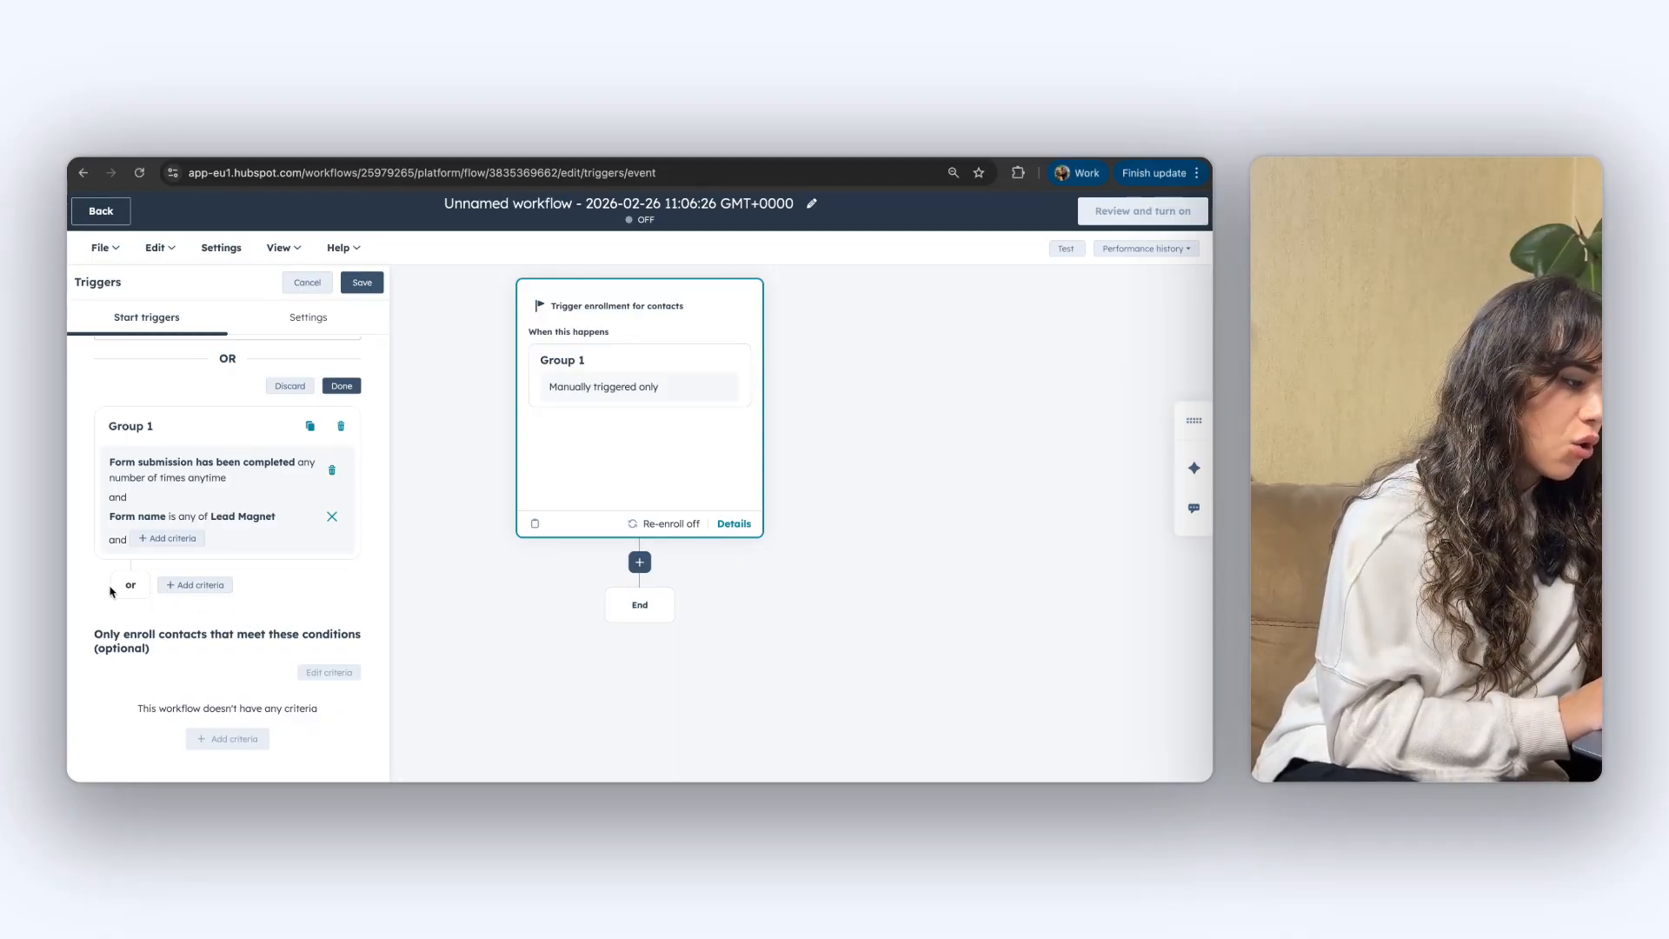
# Add an alternative OR trigger group for a Form submission whose Form name is any of Webinar registration form
pyautogui.click(197, 588)
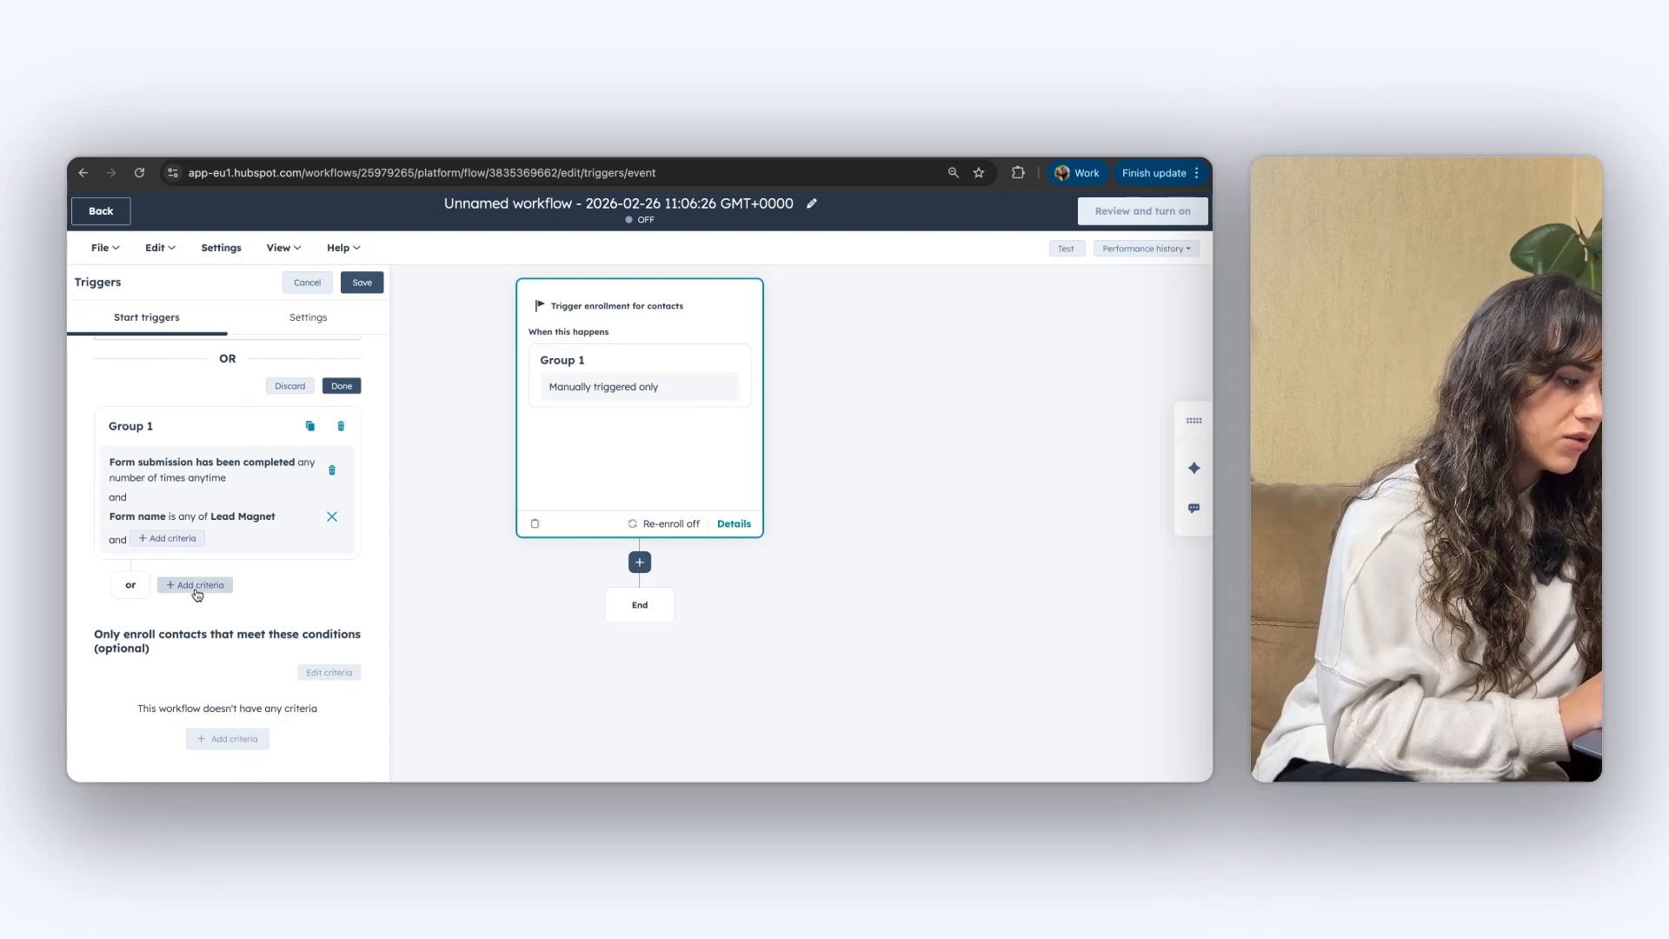
pyautogui.write('form')
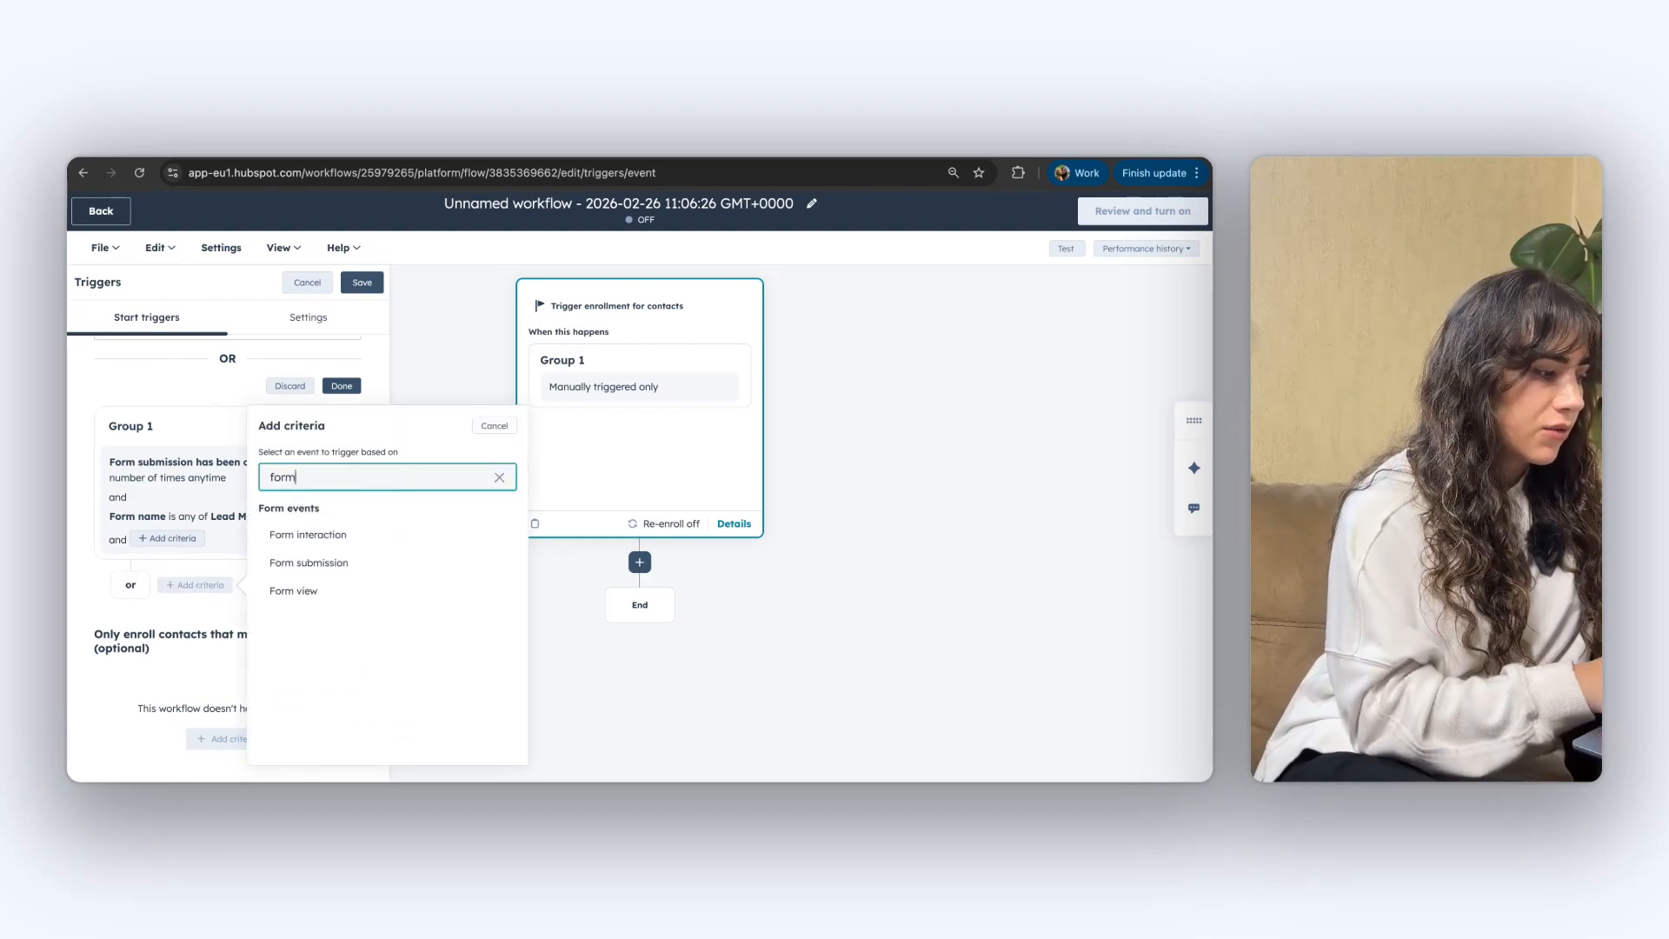
pyautogui.click(311, 562)
pyautogui.scroll(-3, 315, 574)
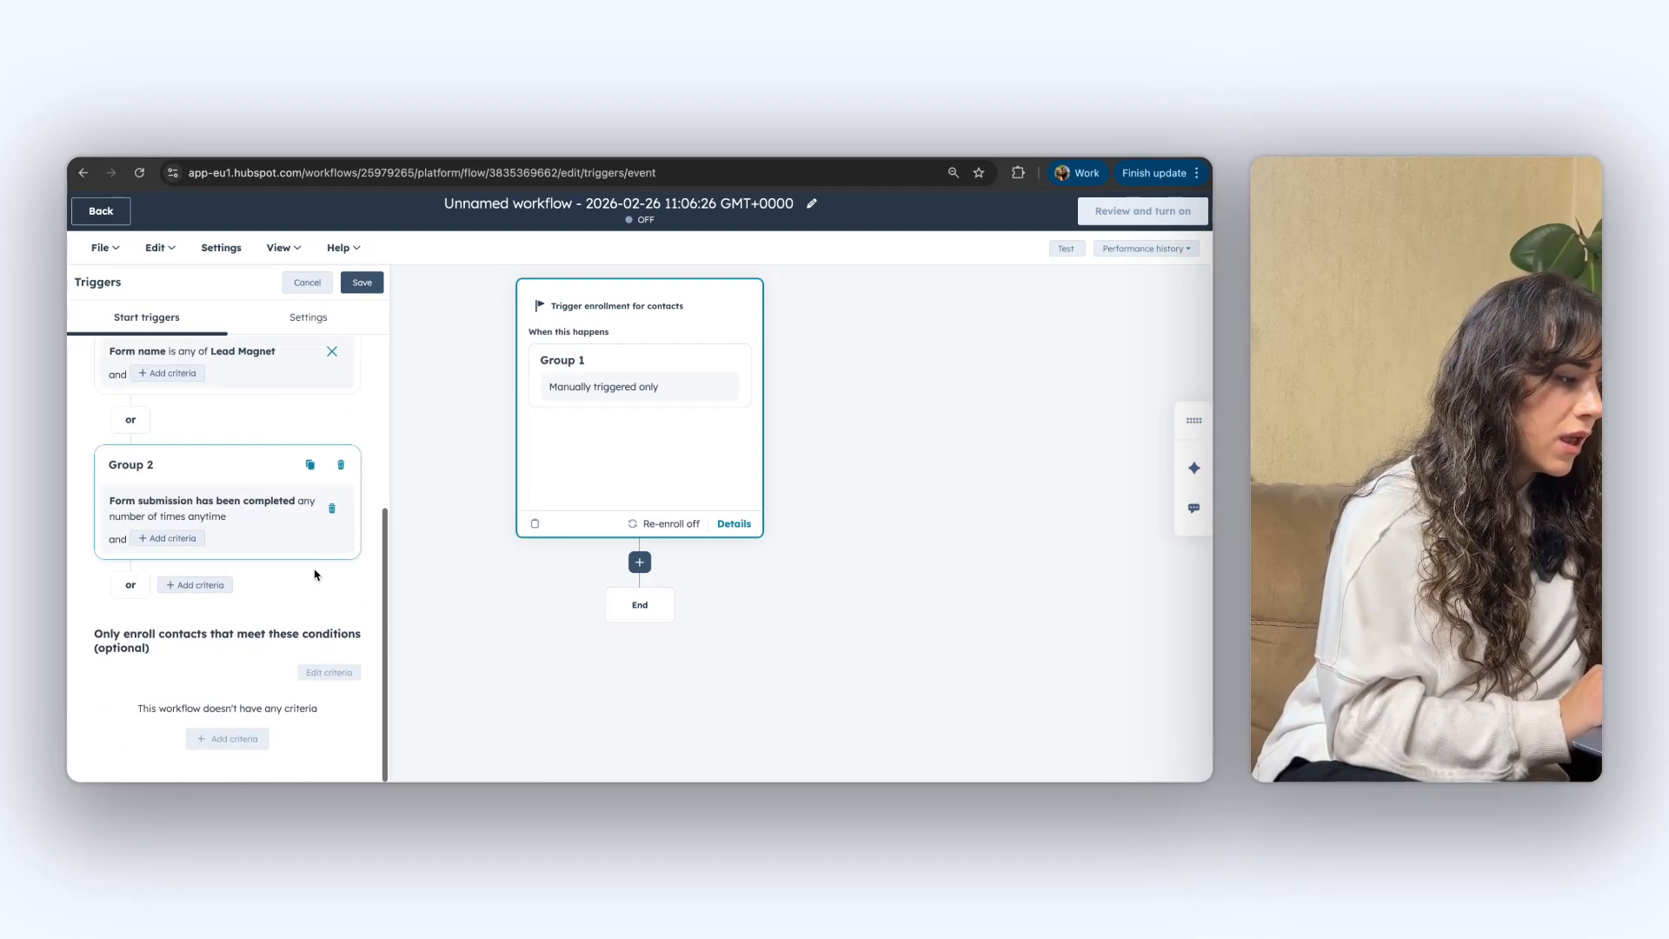
pyautogui.click(189, 542)
pyautogui.click(294, 563)
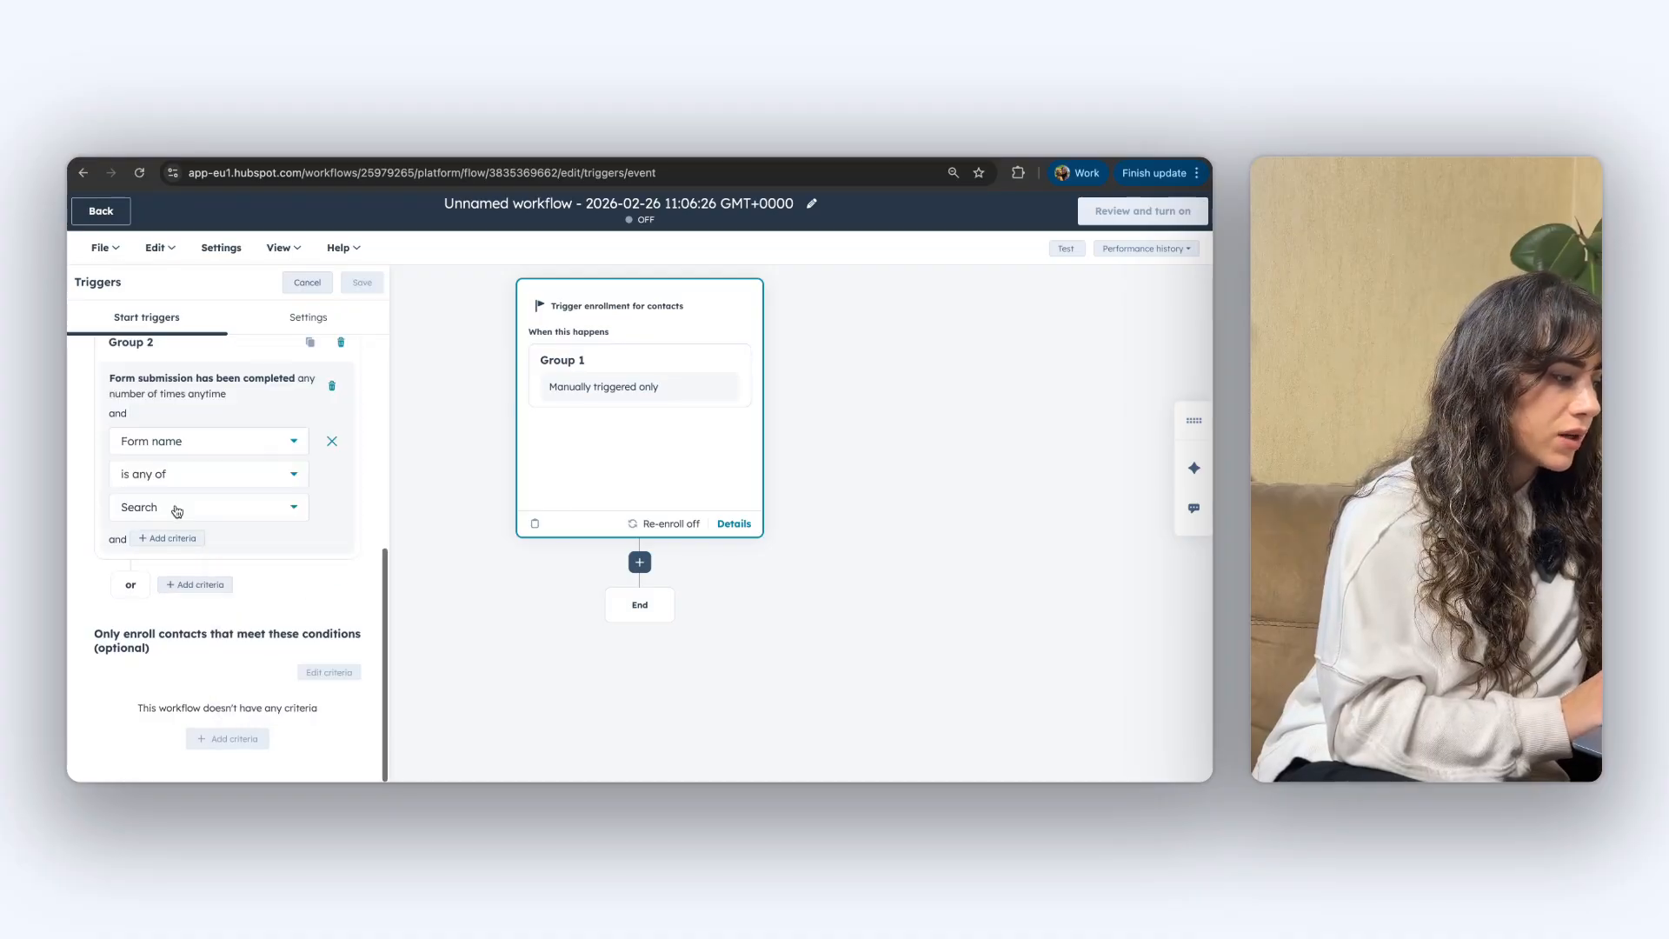
pyautogui.click(178, 511)
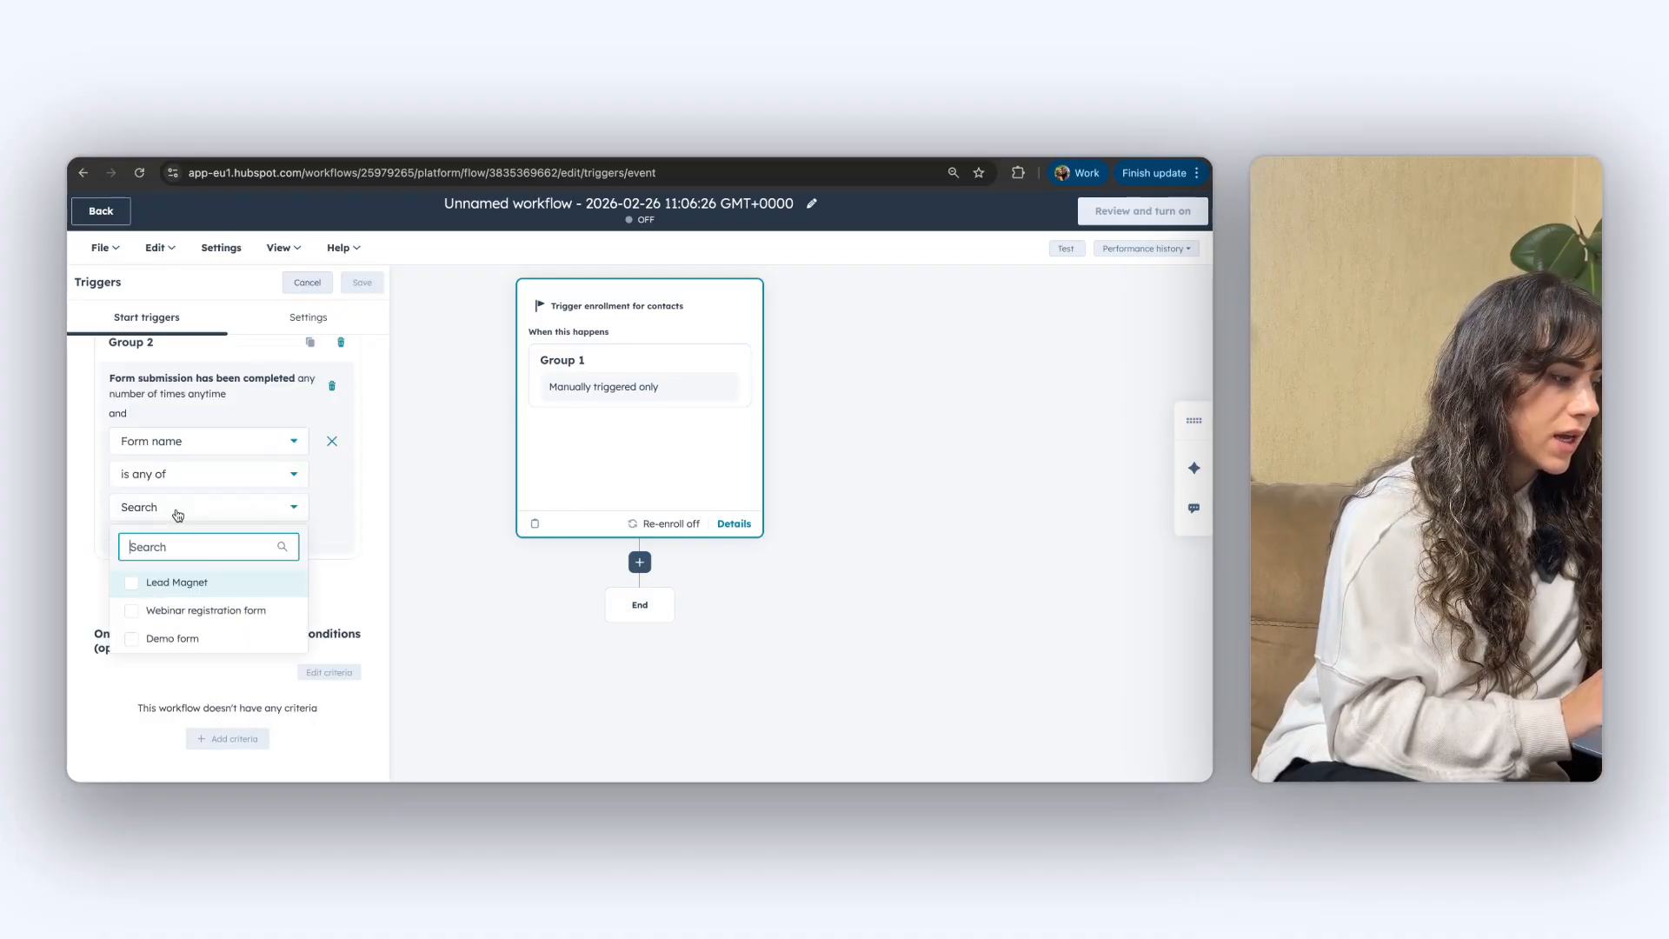
pyautogui.click(131, 612)
pyautogui.click(333, 588)
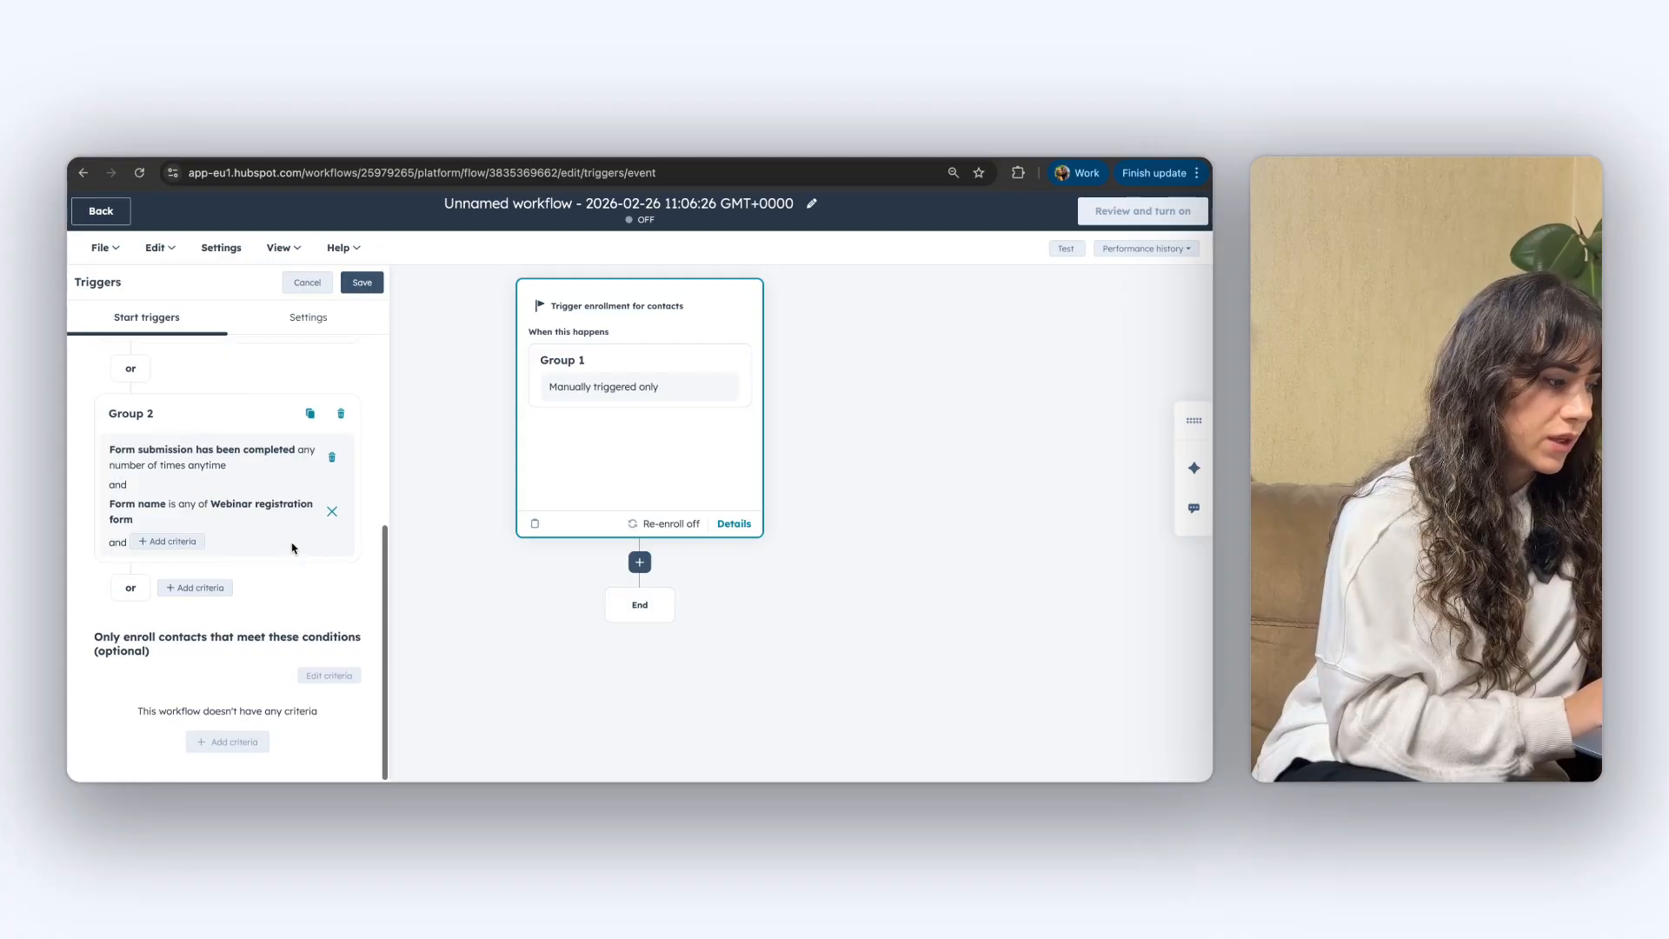
# Review both trigger groups and delete Group 2 with its Webinar registration form criteria
pyautogui.scroll(4, 292, 546)
pyautogui.scroll(2, 292, 545)
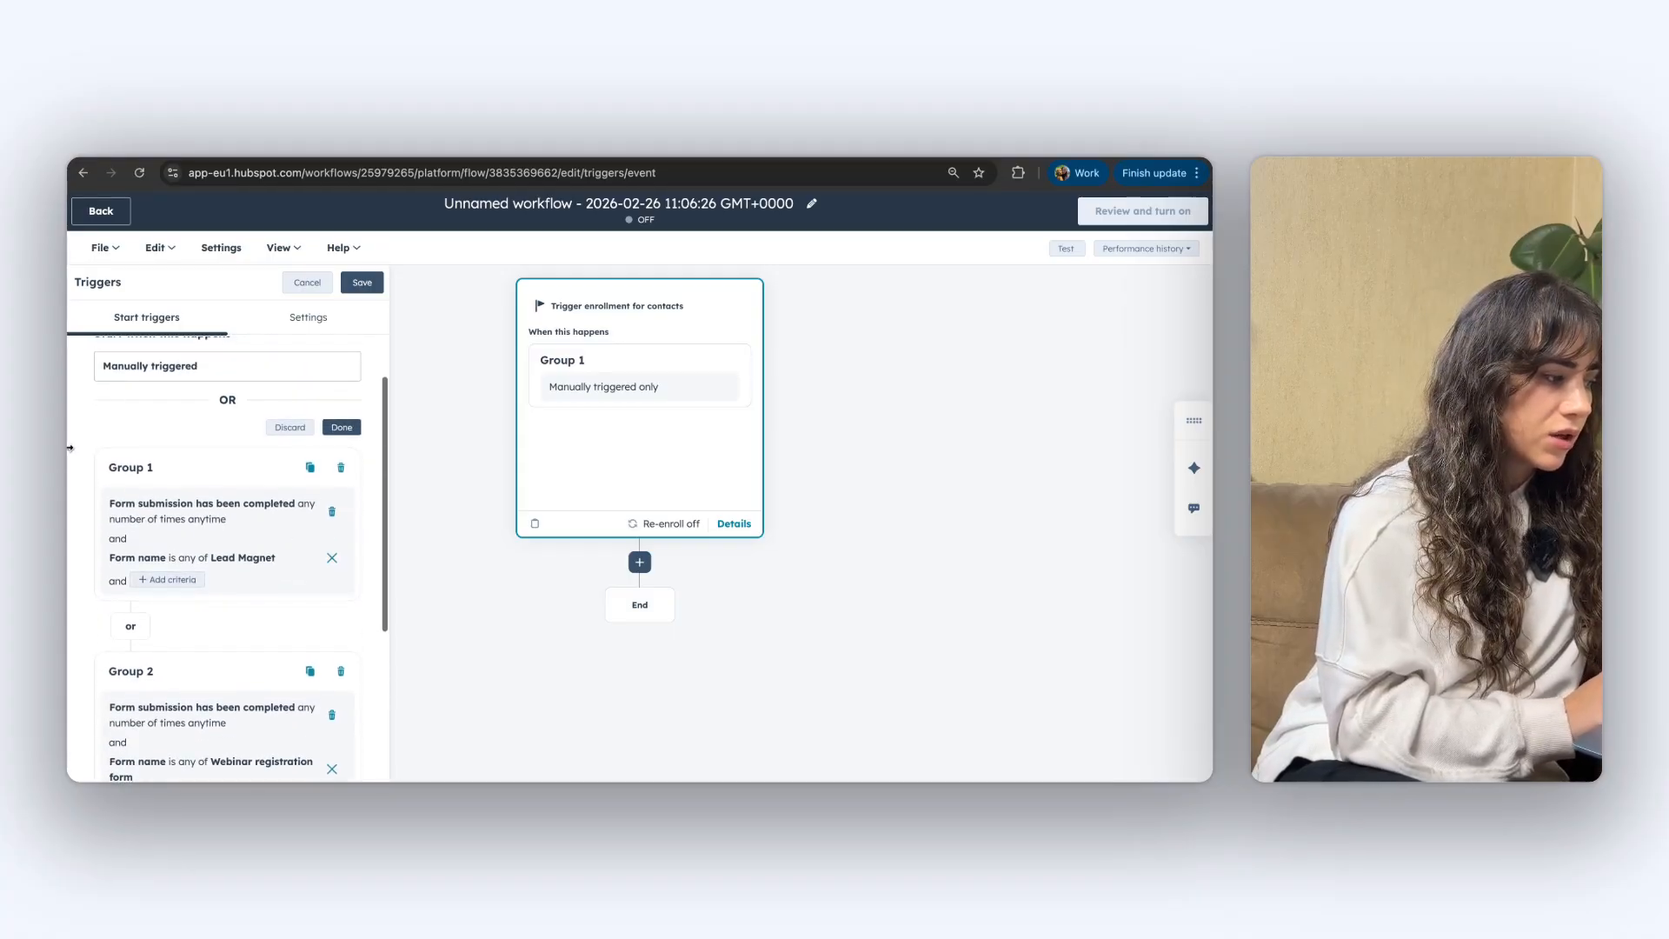
pyautogui.scroll(-1, 189, 559)
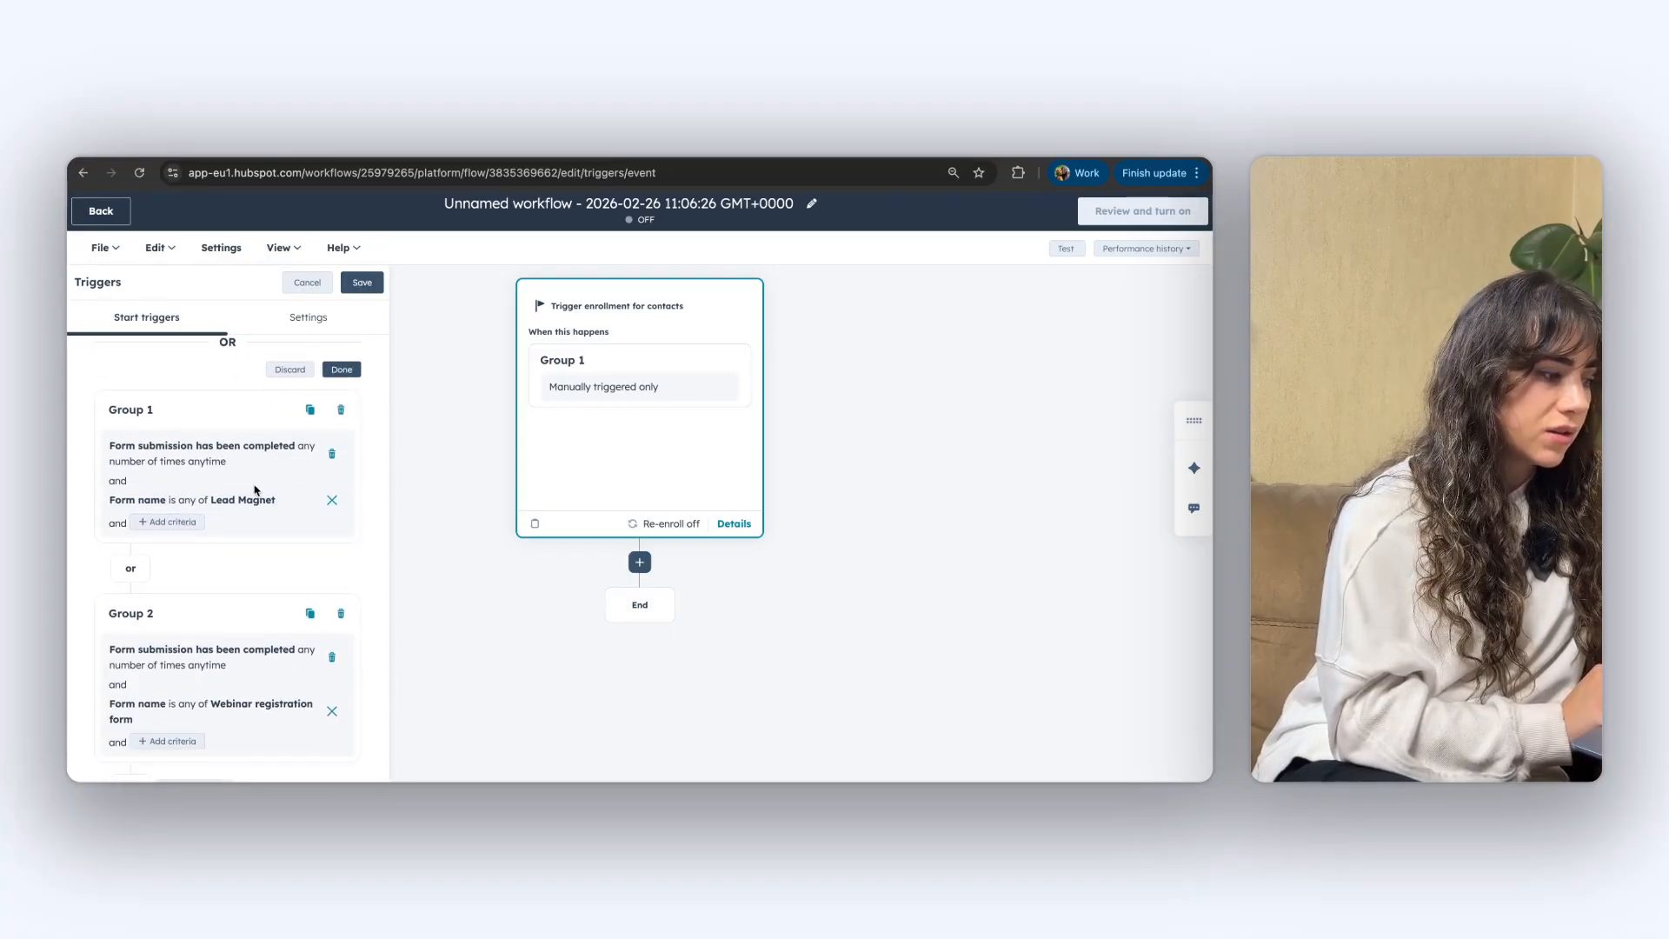
pyautogui.scroll(-3, 261, 521)
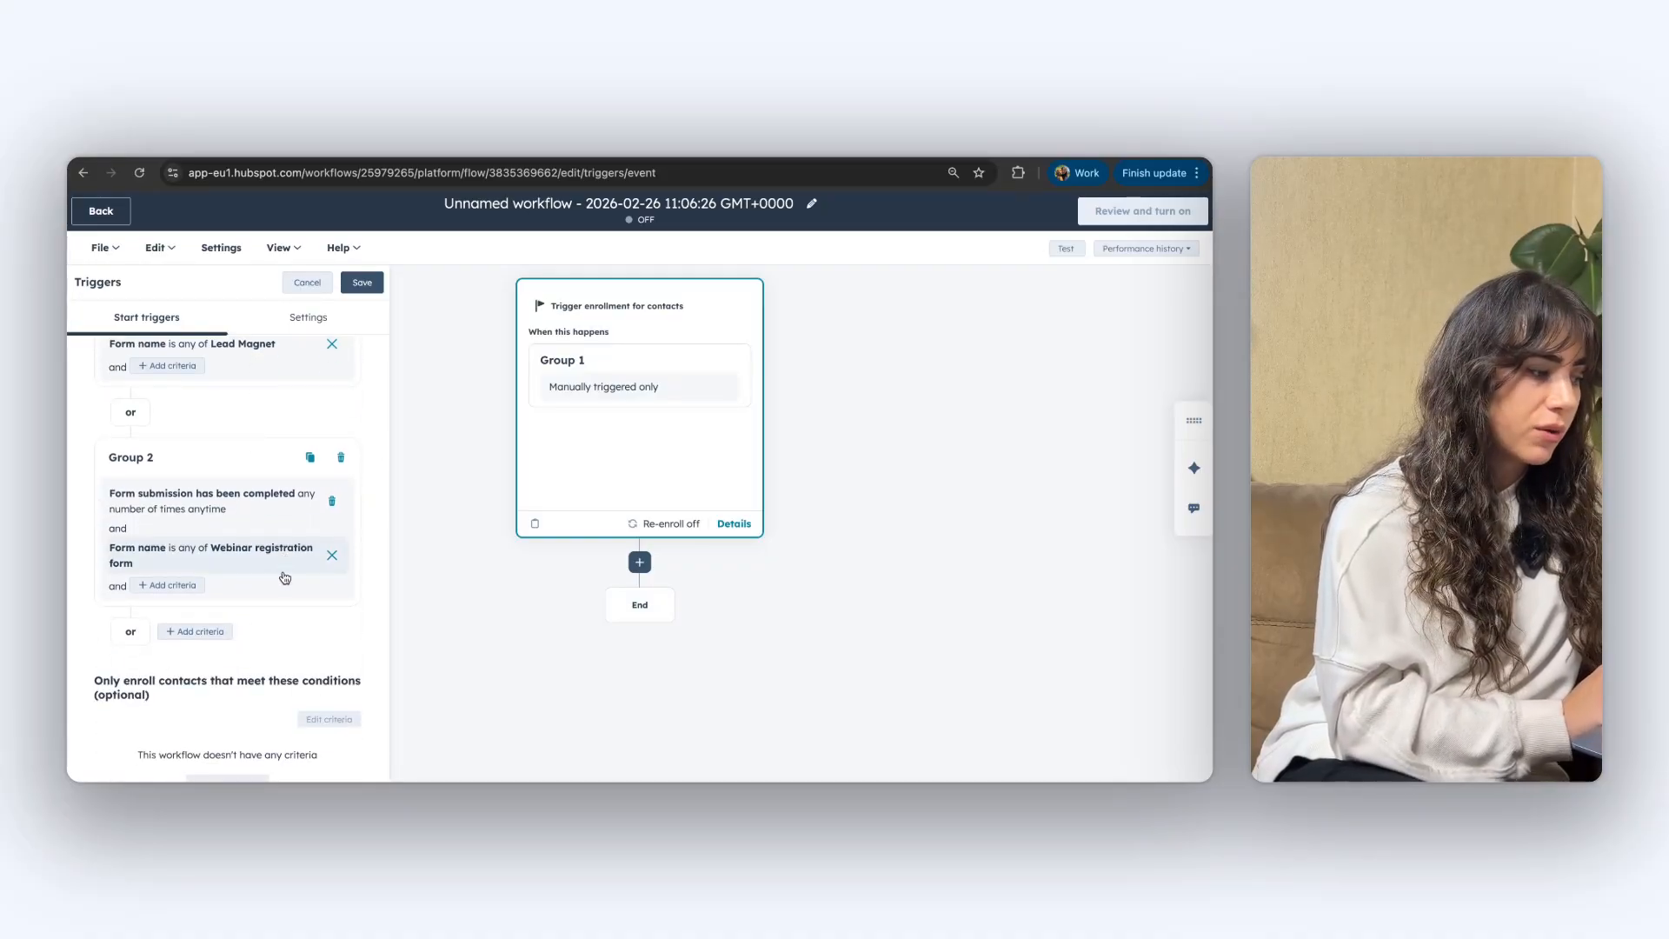
pyautogui.scroll(1, 287, 571)
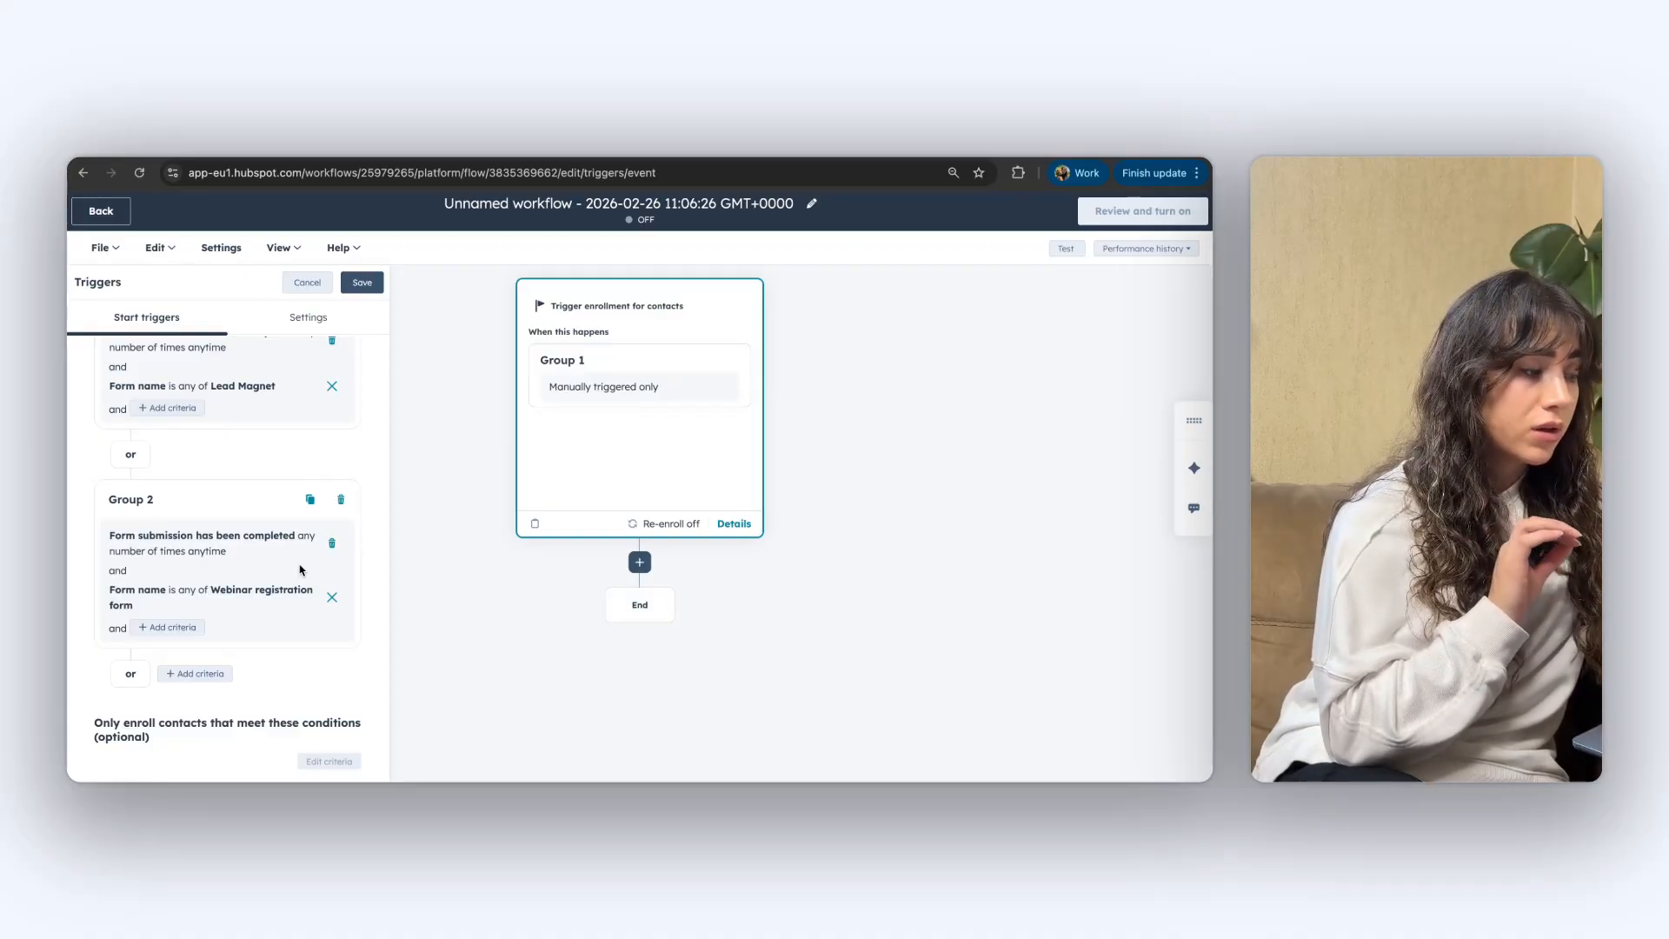
pyautogui.click(342, 502)
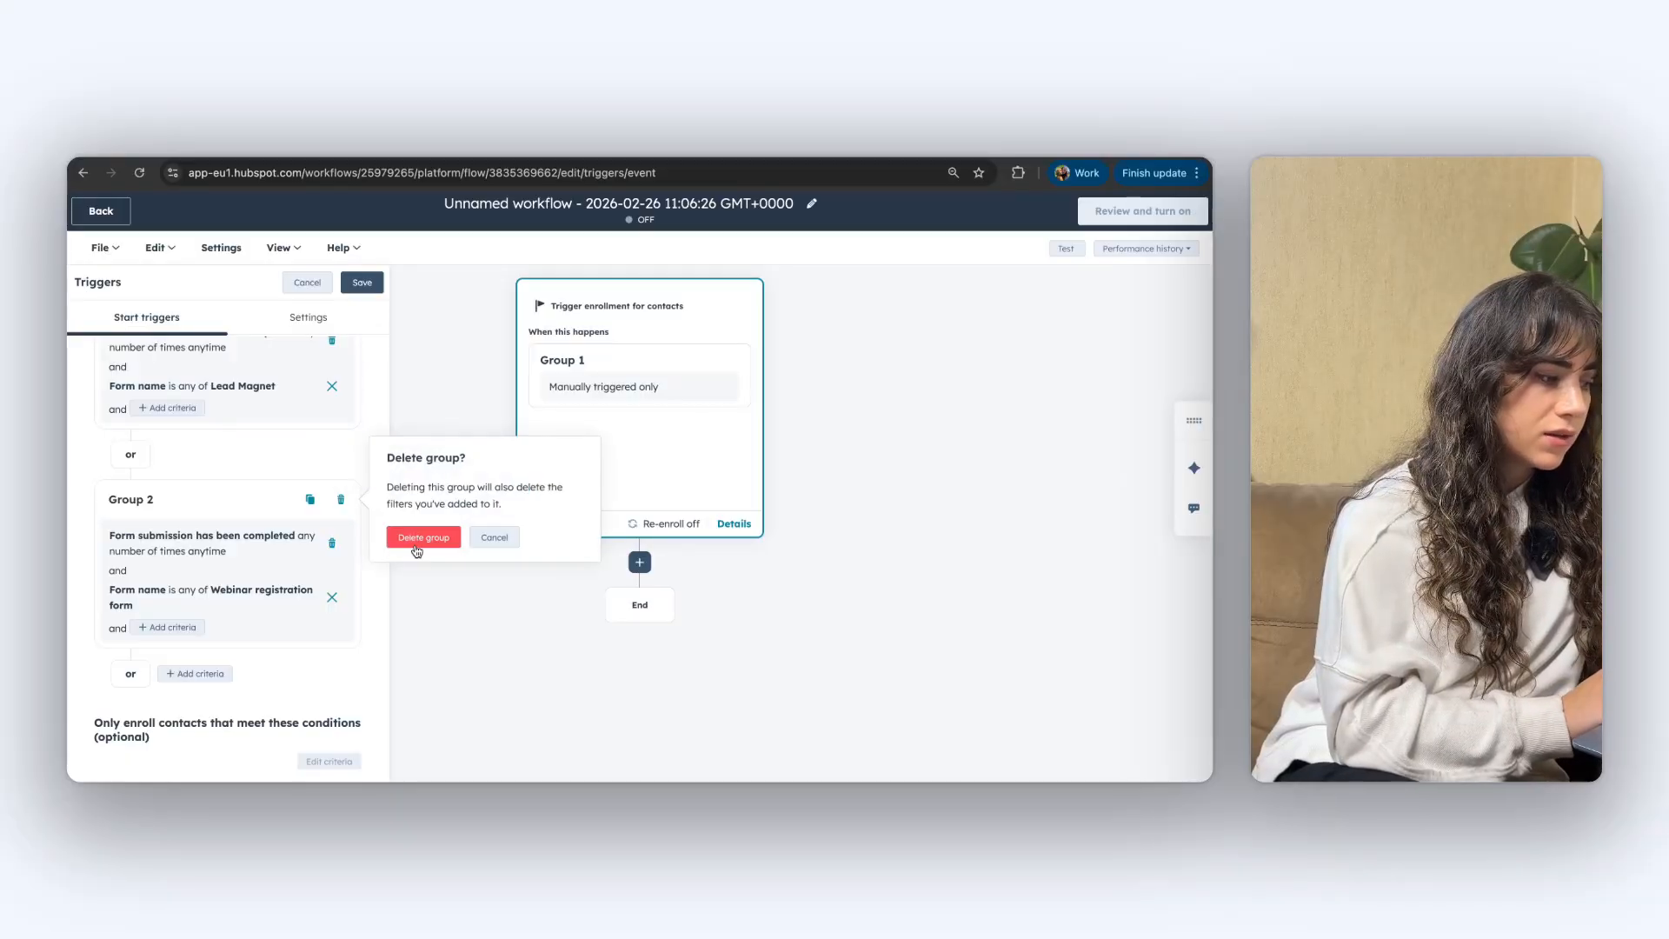
pyautogui.click(418, 535)
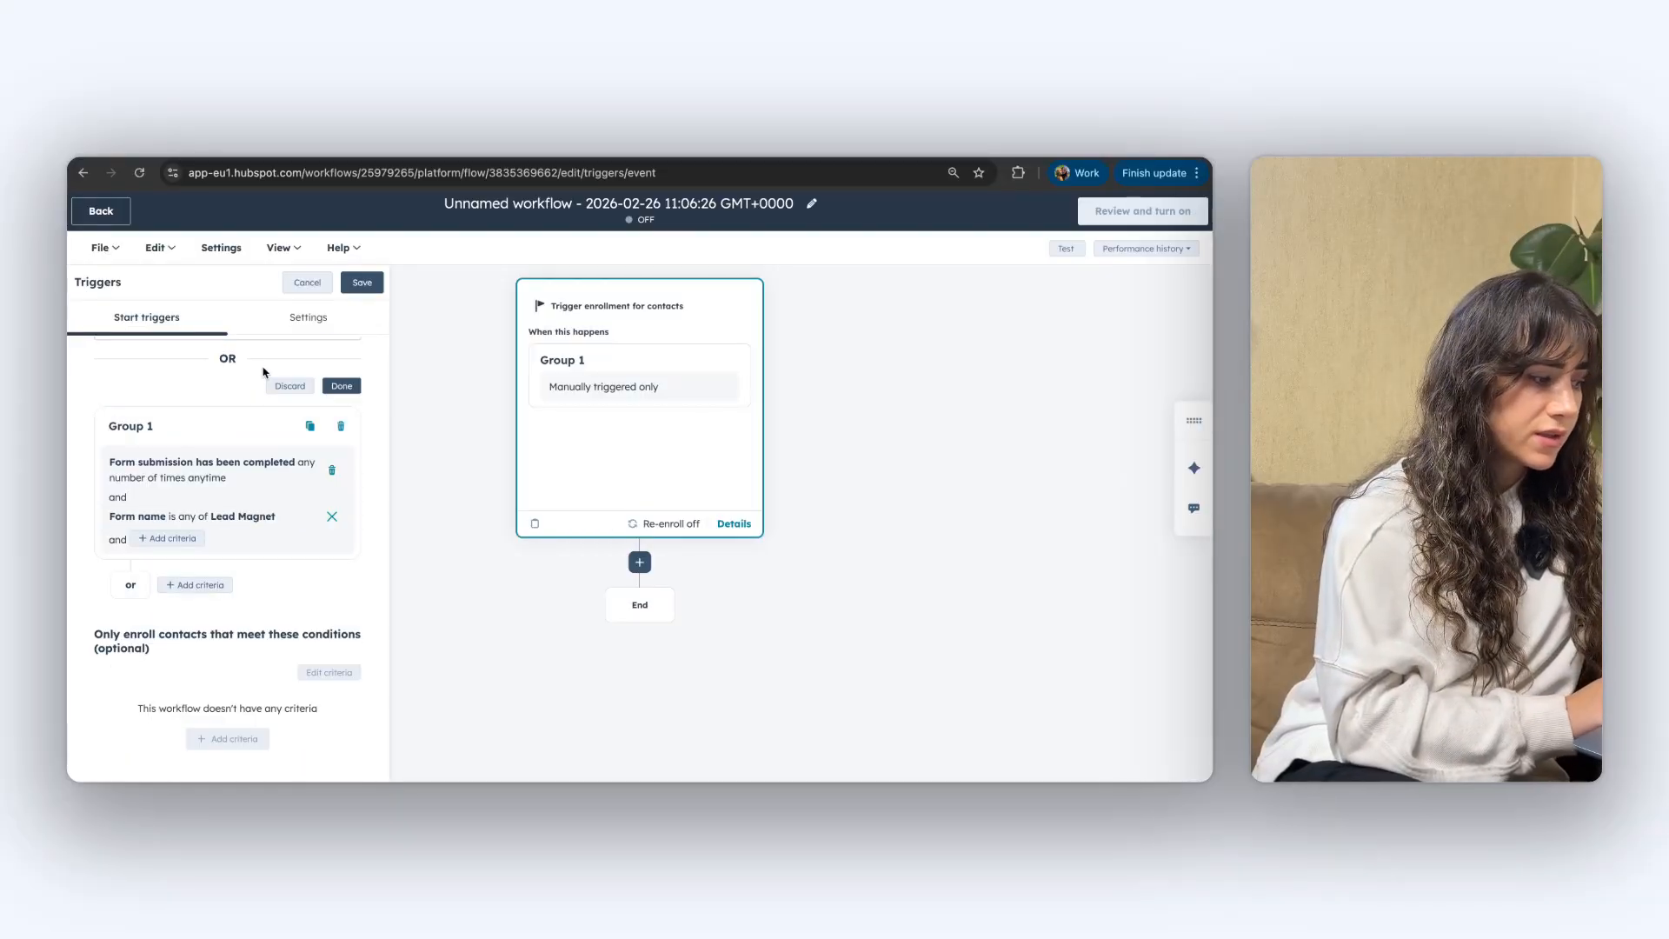
# Finish editing the Lead Magnet form submission criteria and save the enrollment trigger
pyautogui.scroll(1, 280, 656)
pyautogui.scroll(-1, 279, 657)
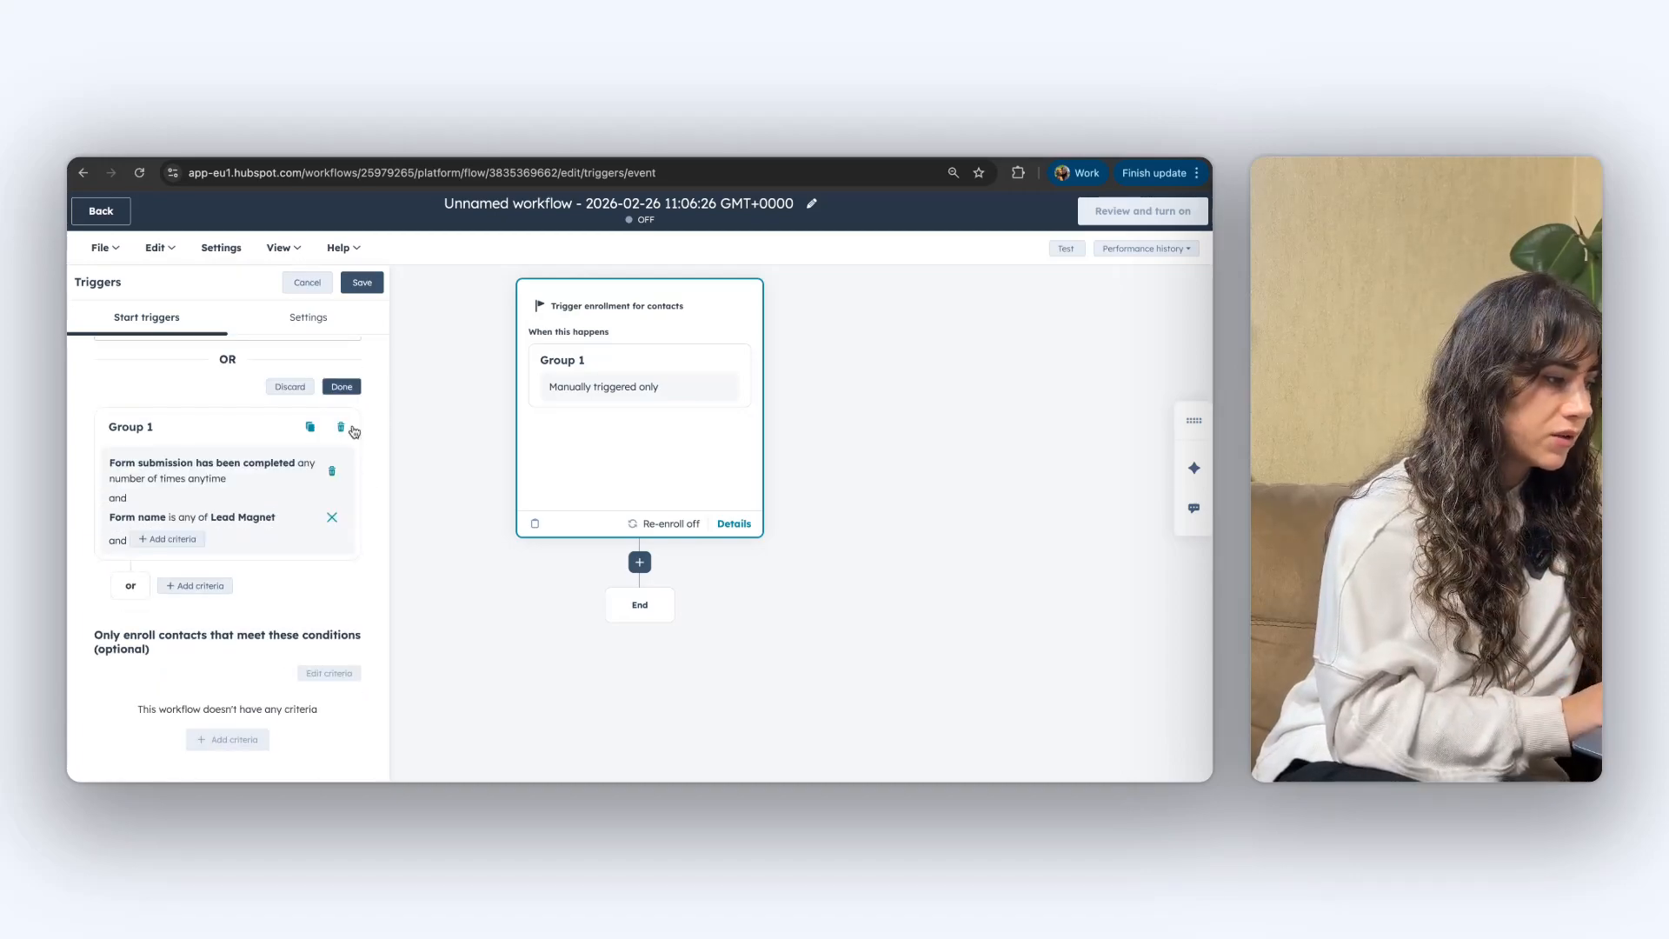
pyautogui.click(342, 385)
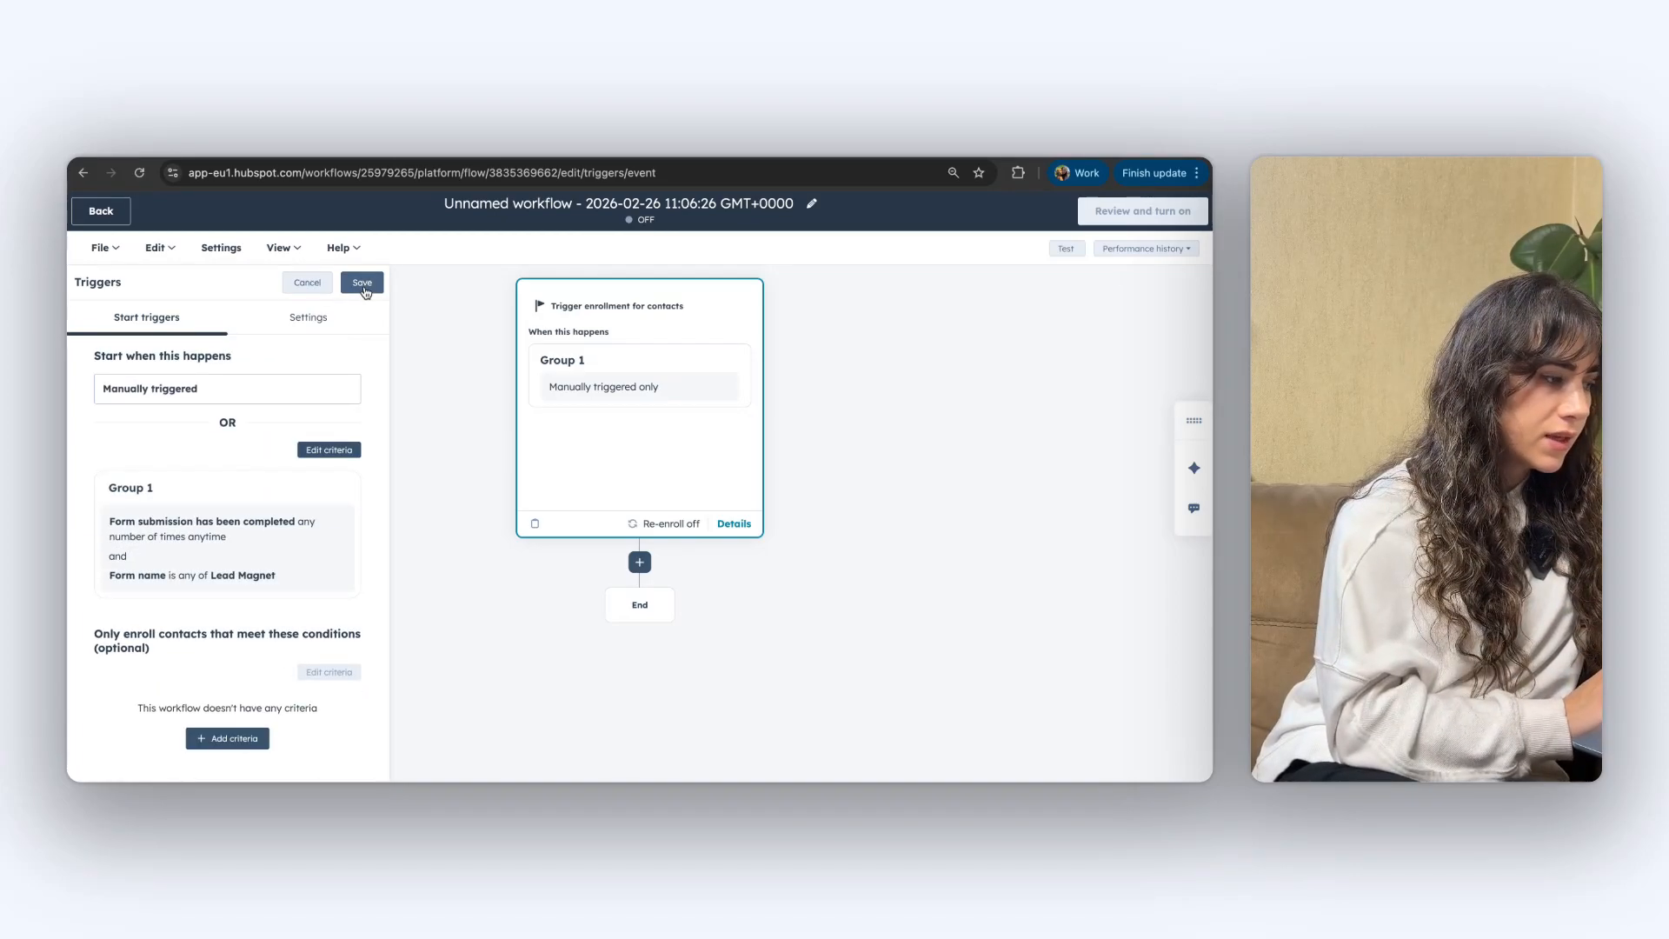
pyautogui.click(363, 284)
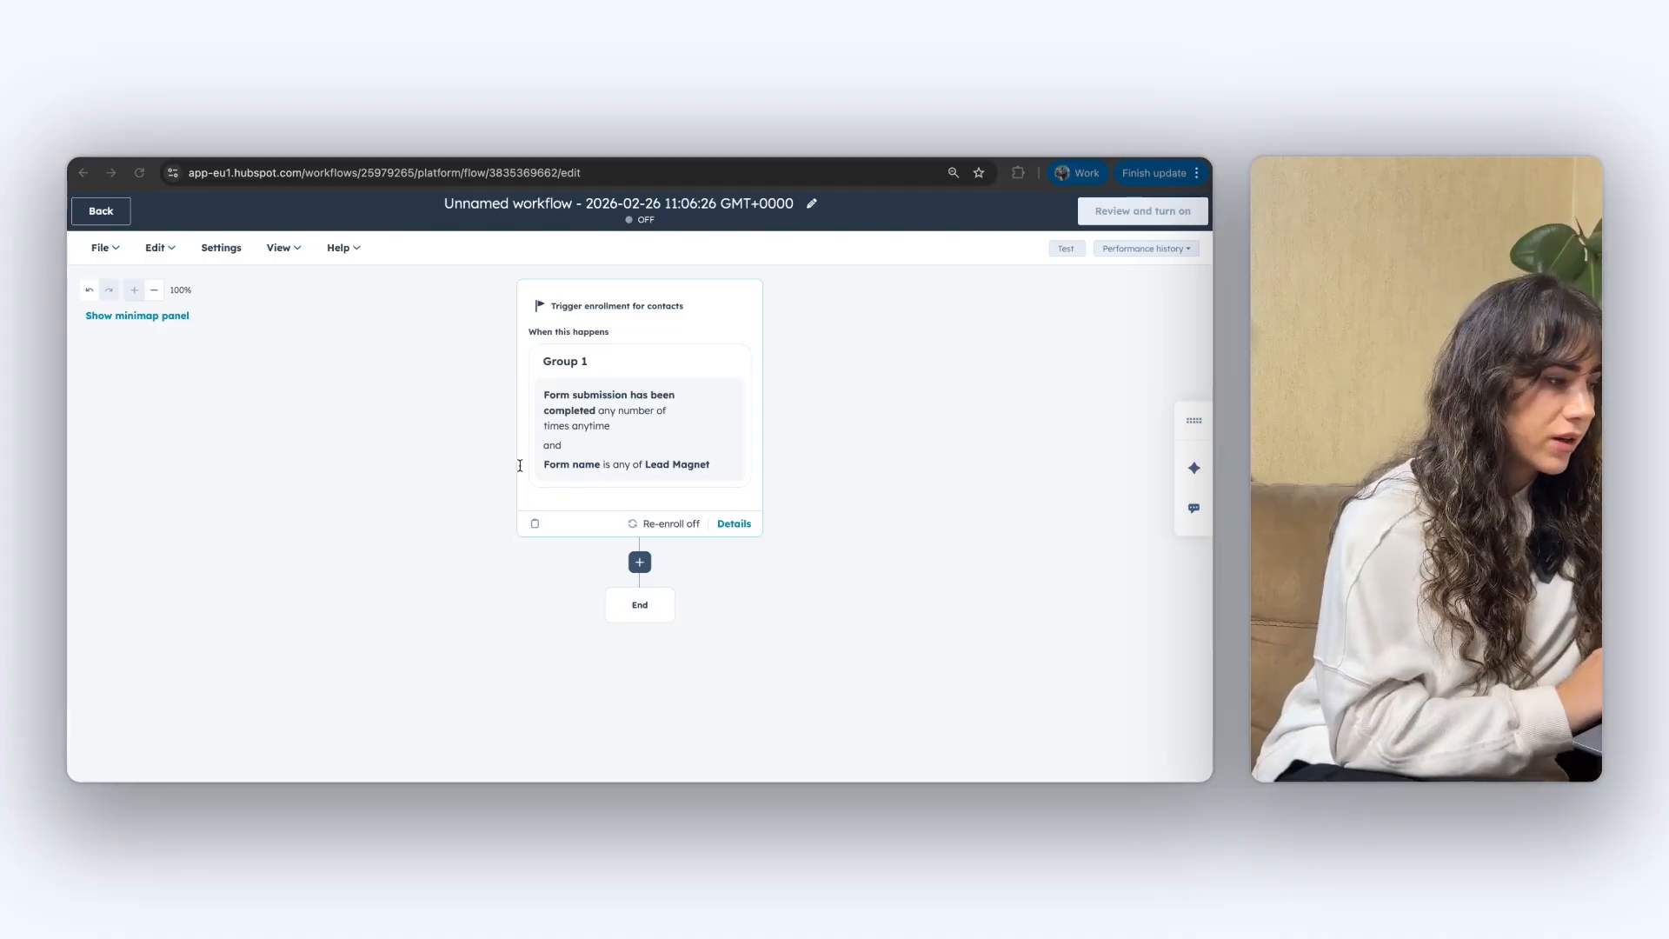
# Add a Send email action after the trigger that sends the Thank You automated email to the enrolled contact, and save it
pyautogui.click(638, 567)
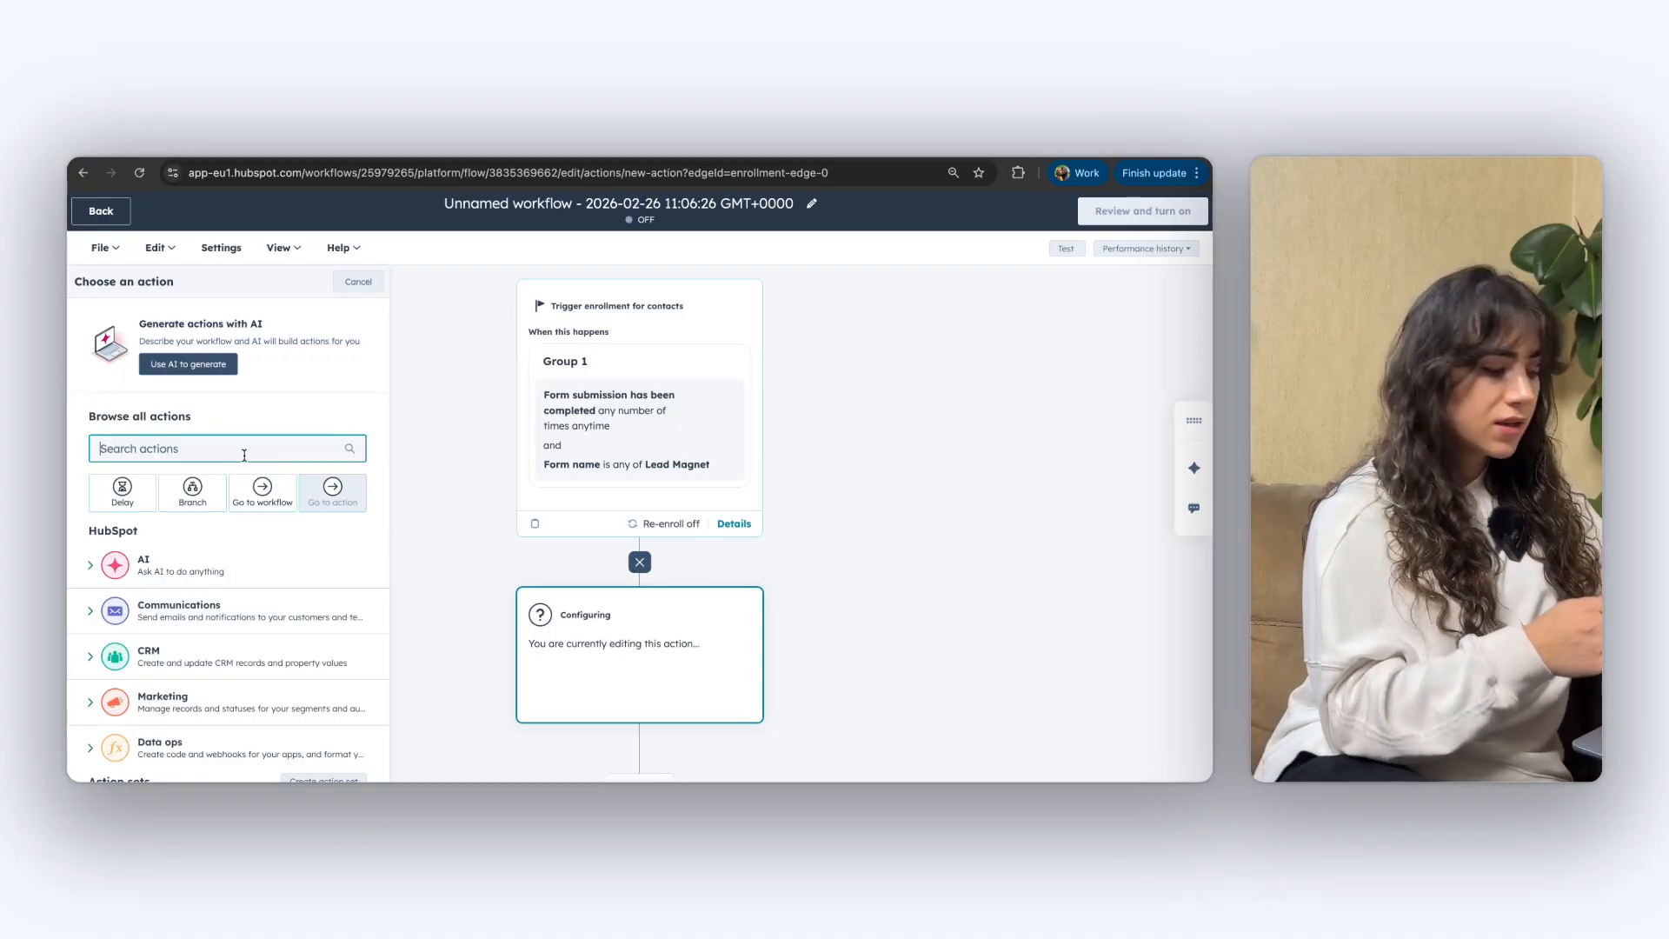
pyautogui.write('send email')
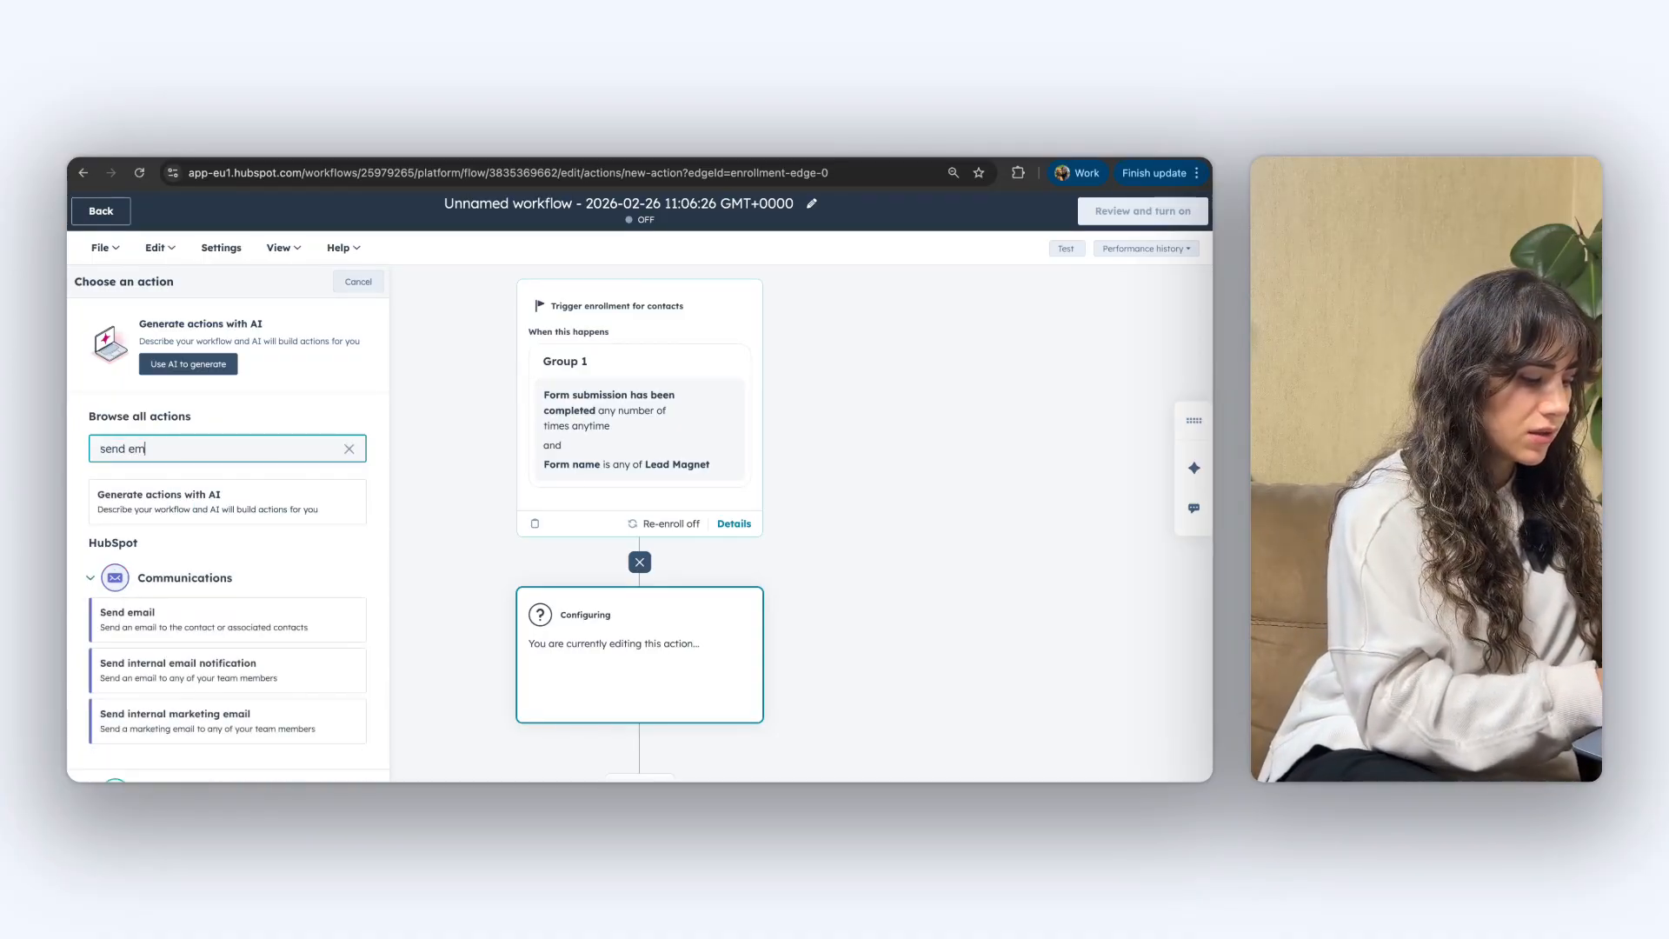
pyautogui.click(148, 624)
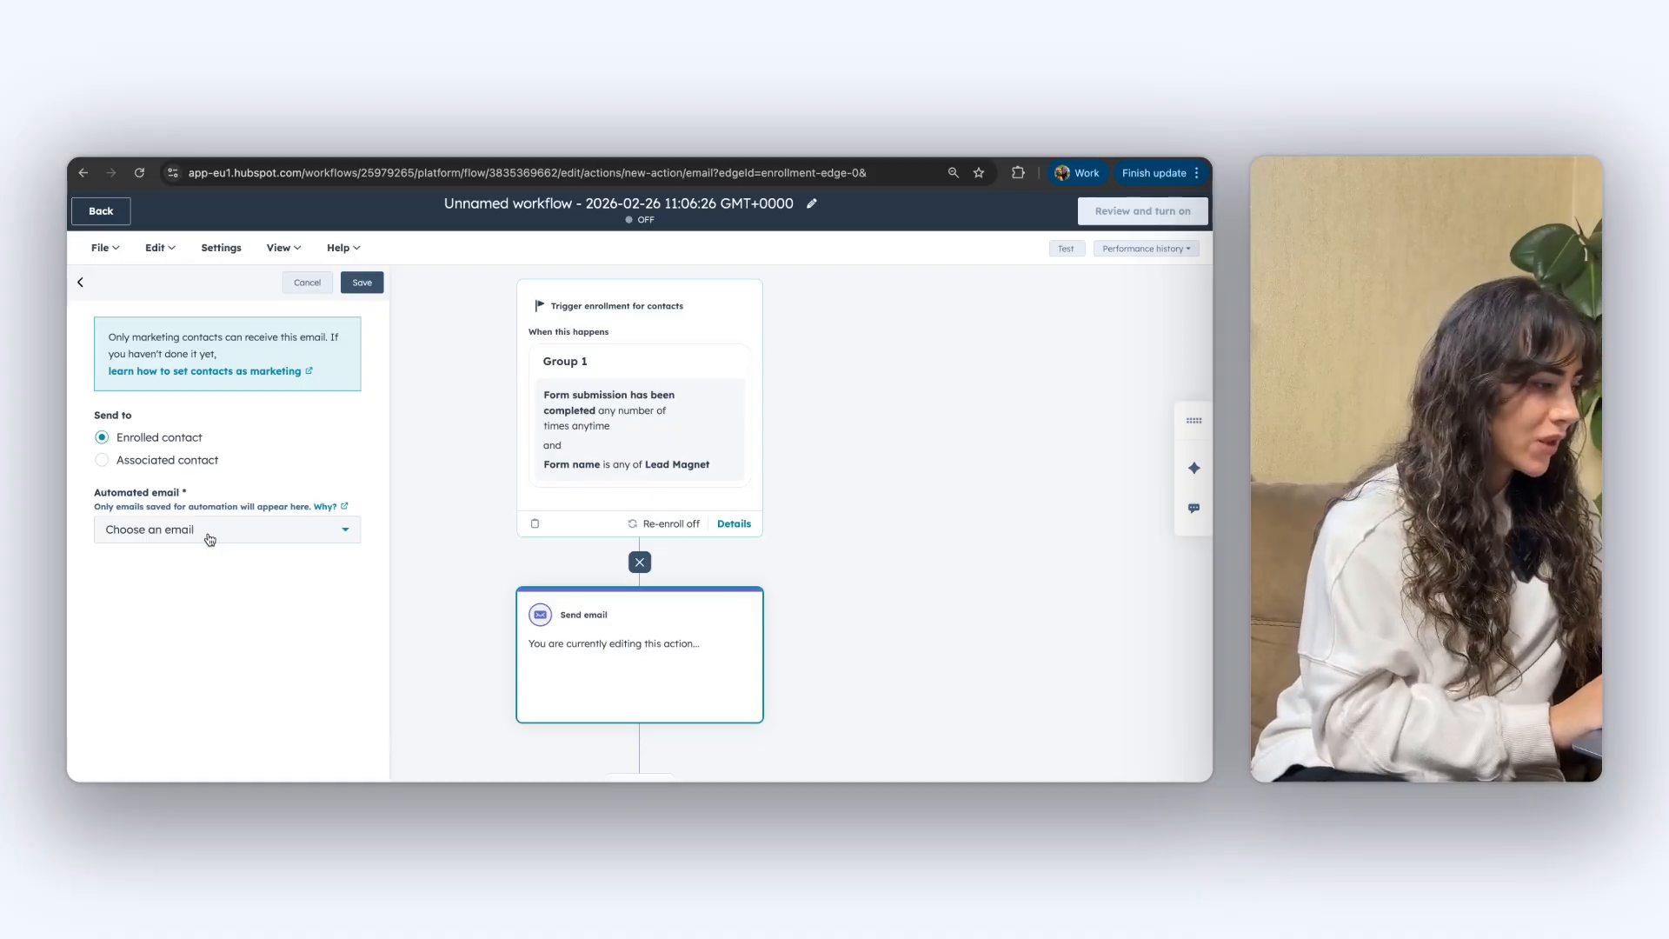
pyautogui.click(272, 537)
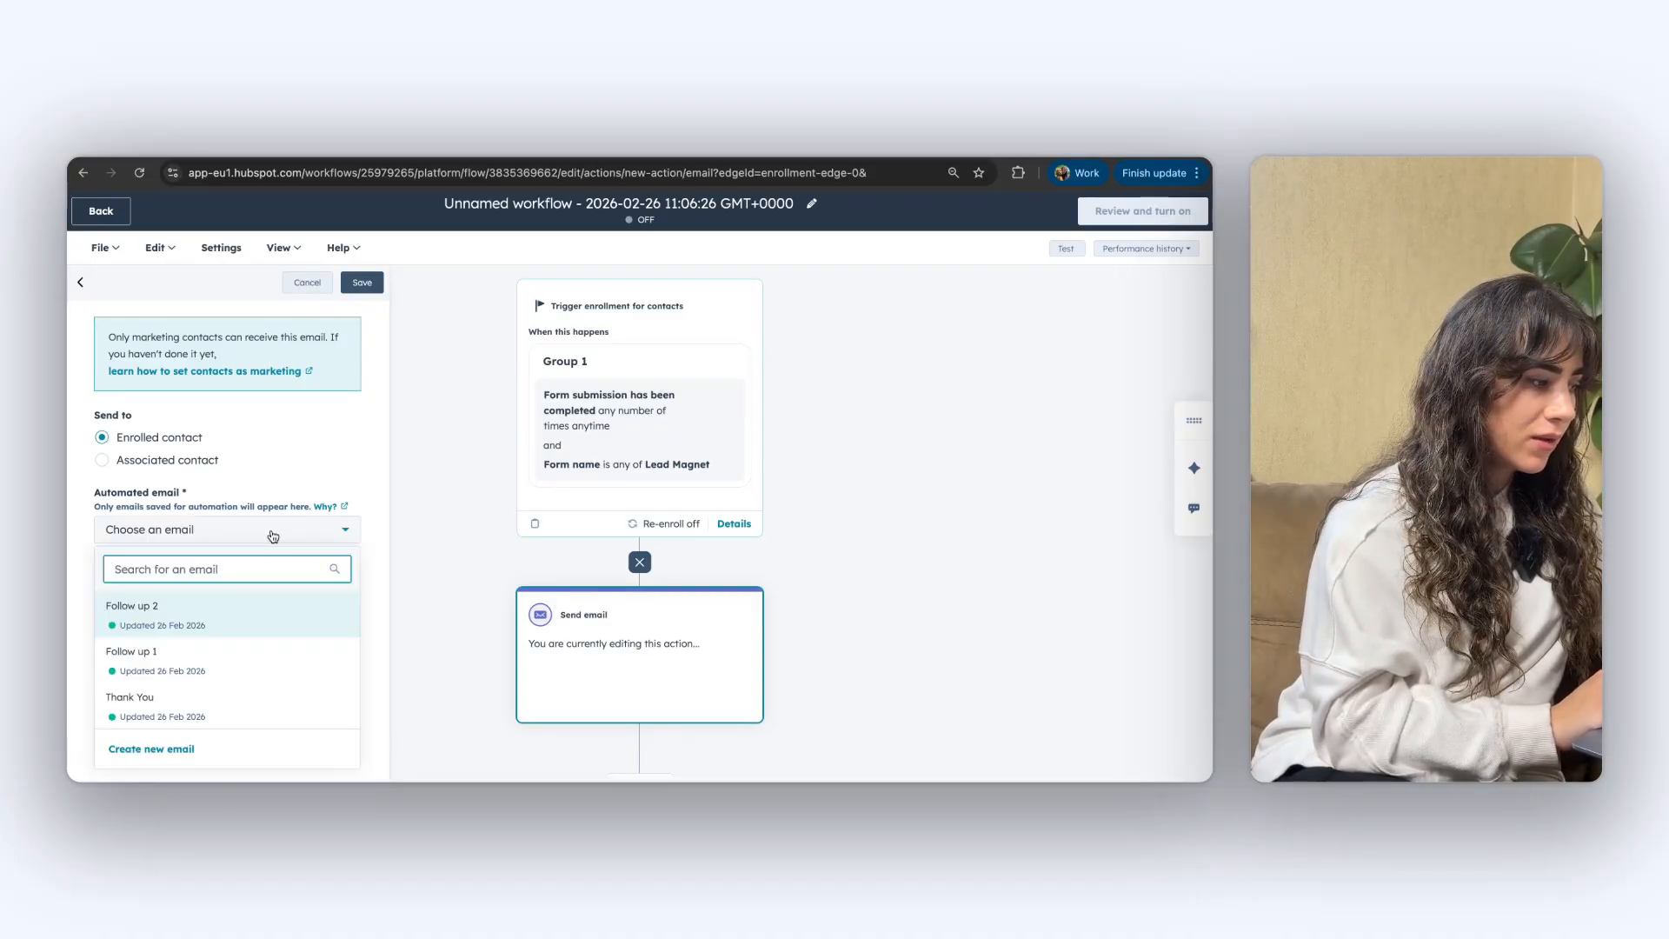
pyautogui.moveTo(192, 695)
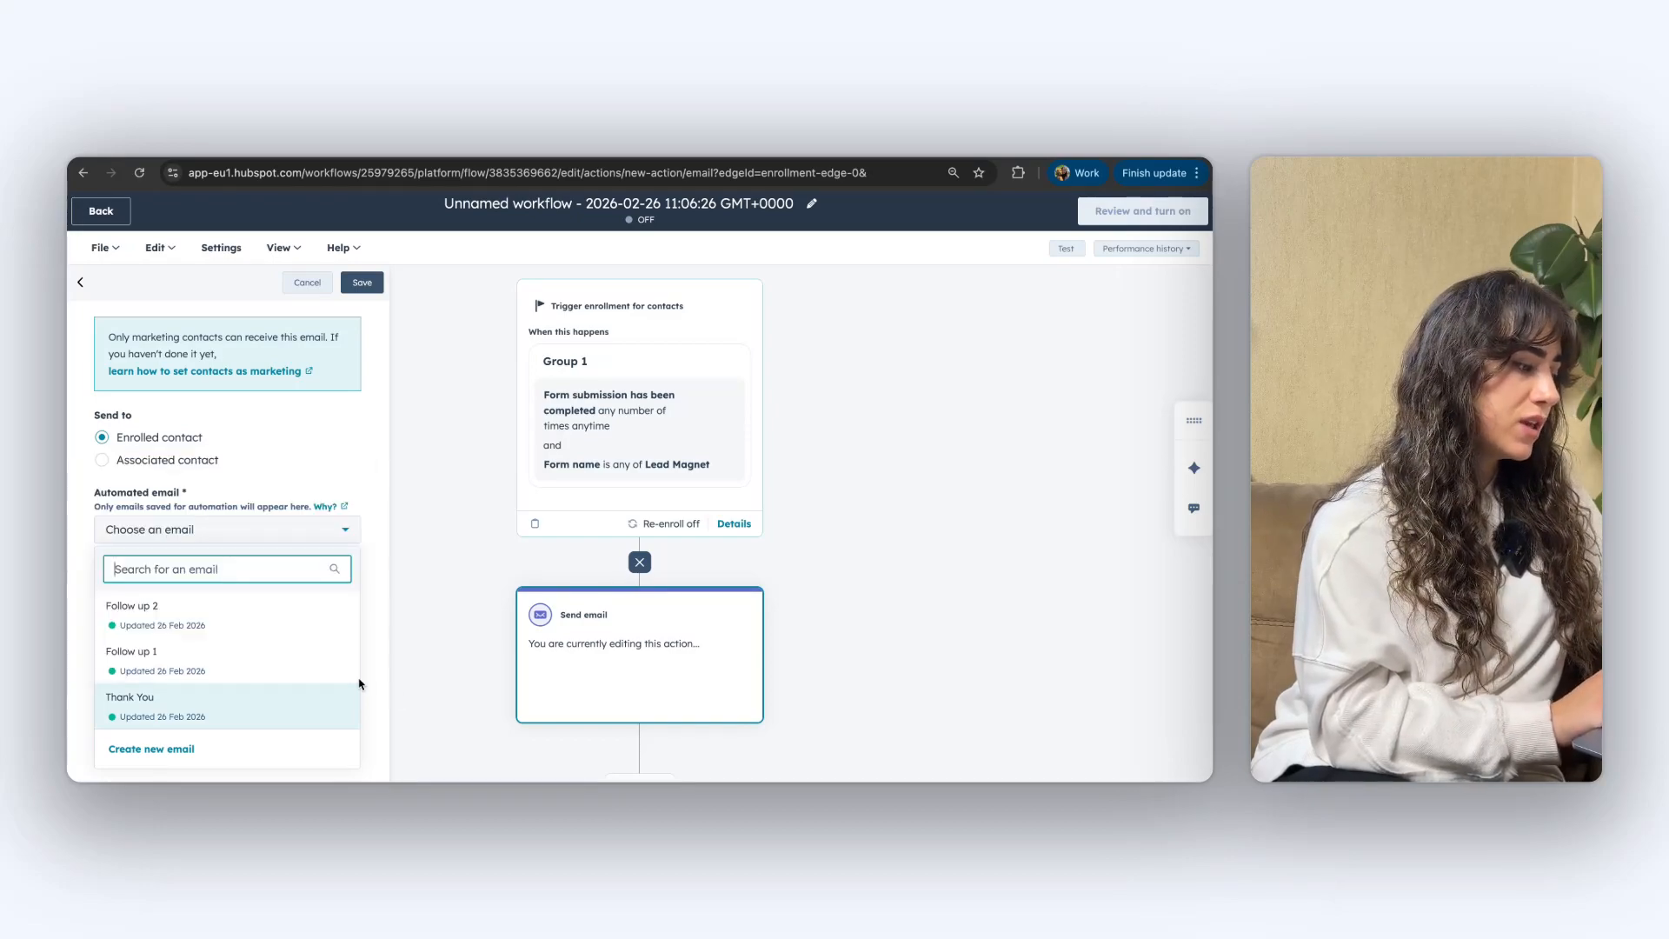
pyautogui.click(192, 714)
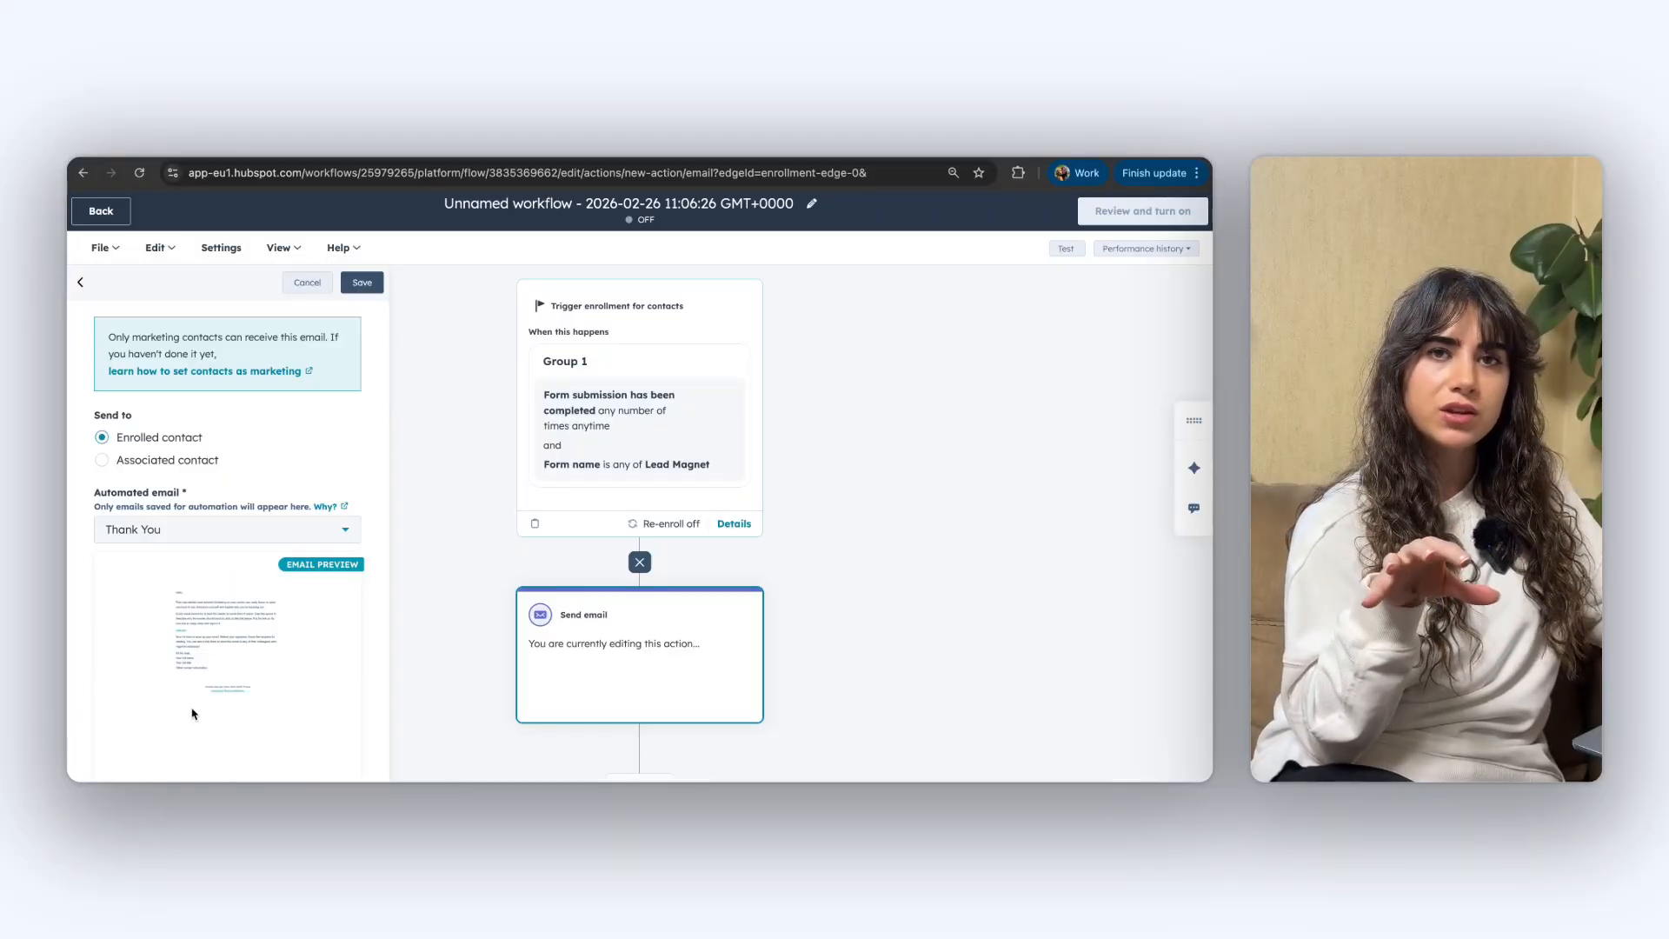
pyautogui.click(336, 535)
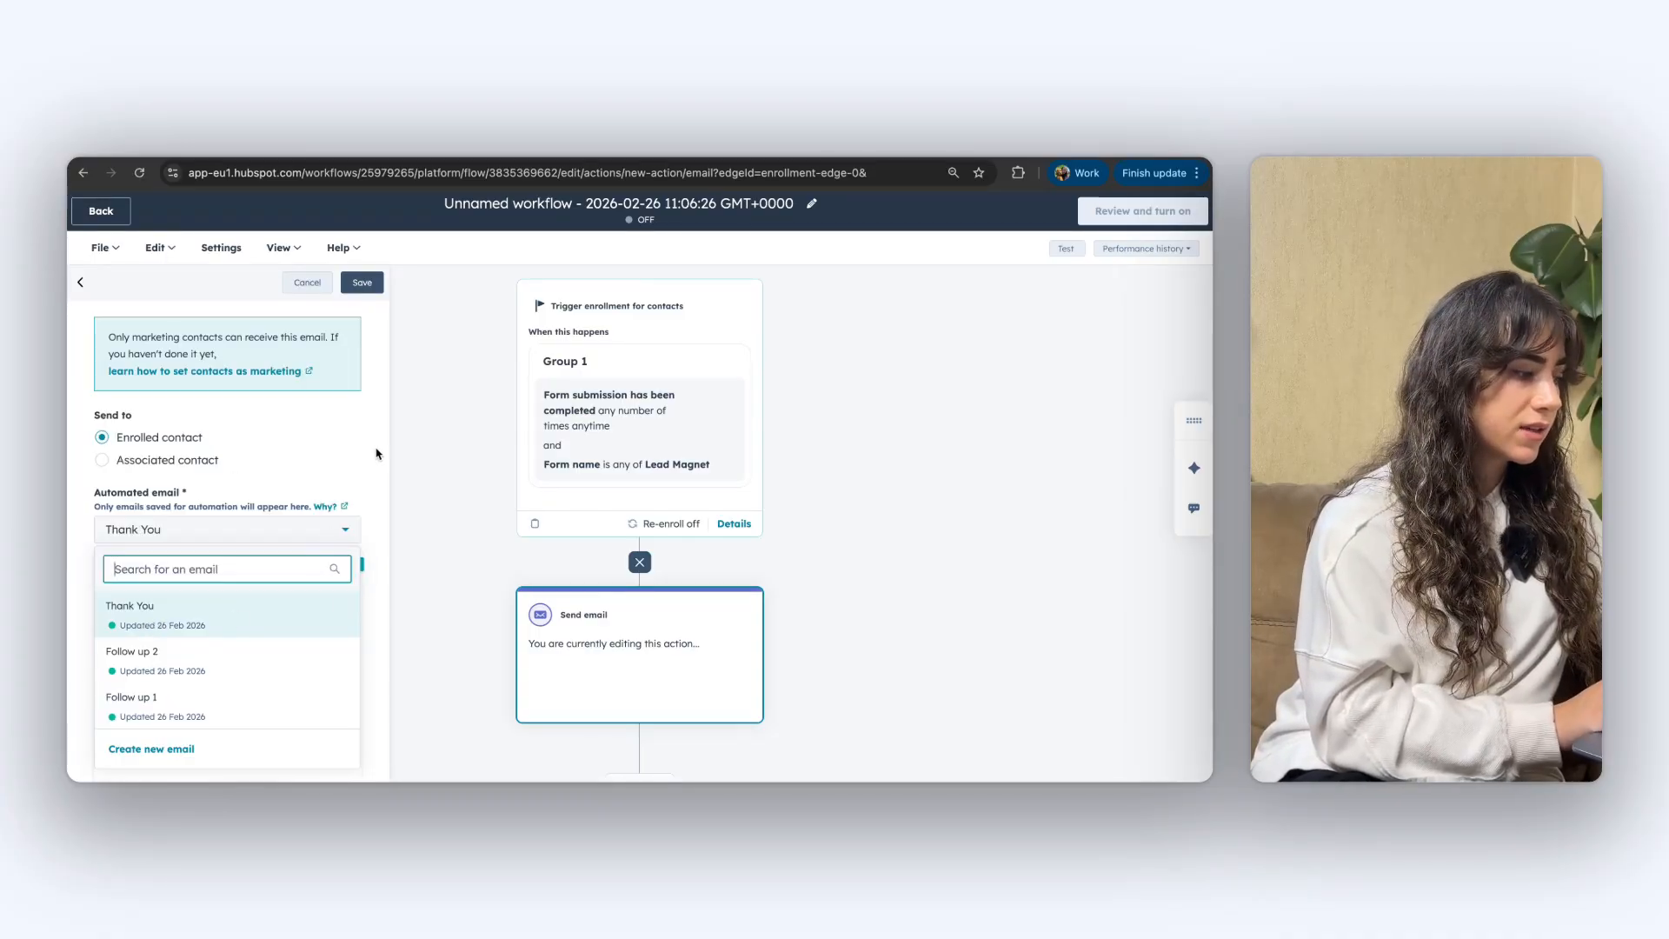
pyautogui.click(351, 471)
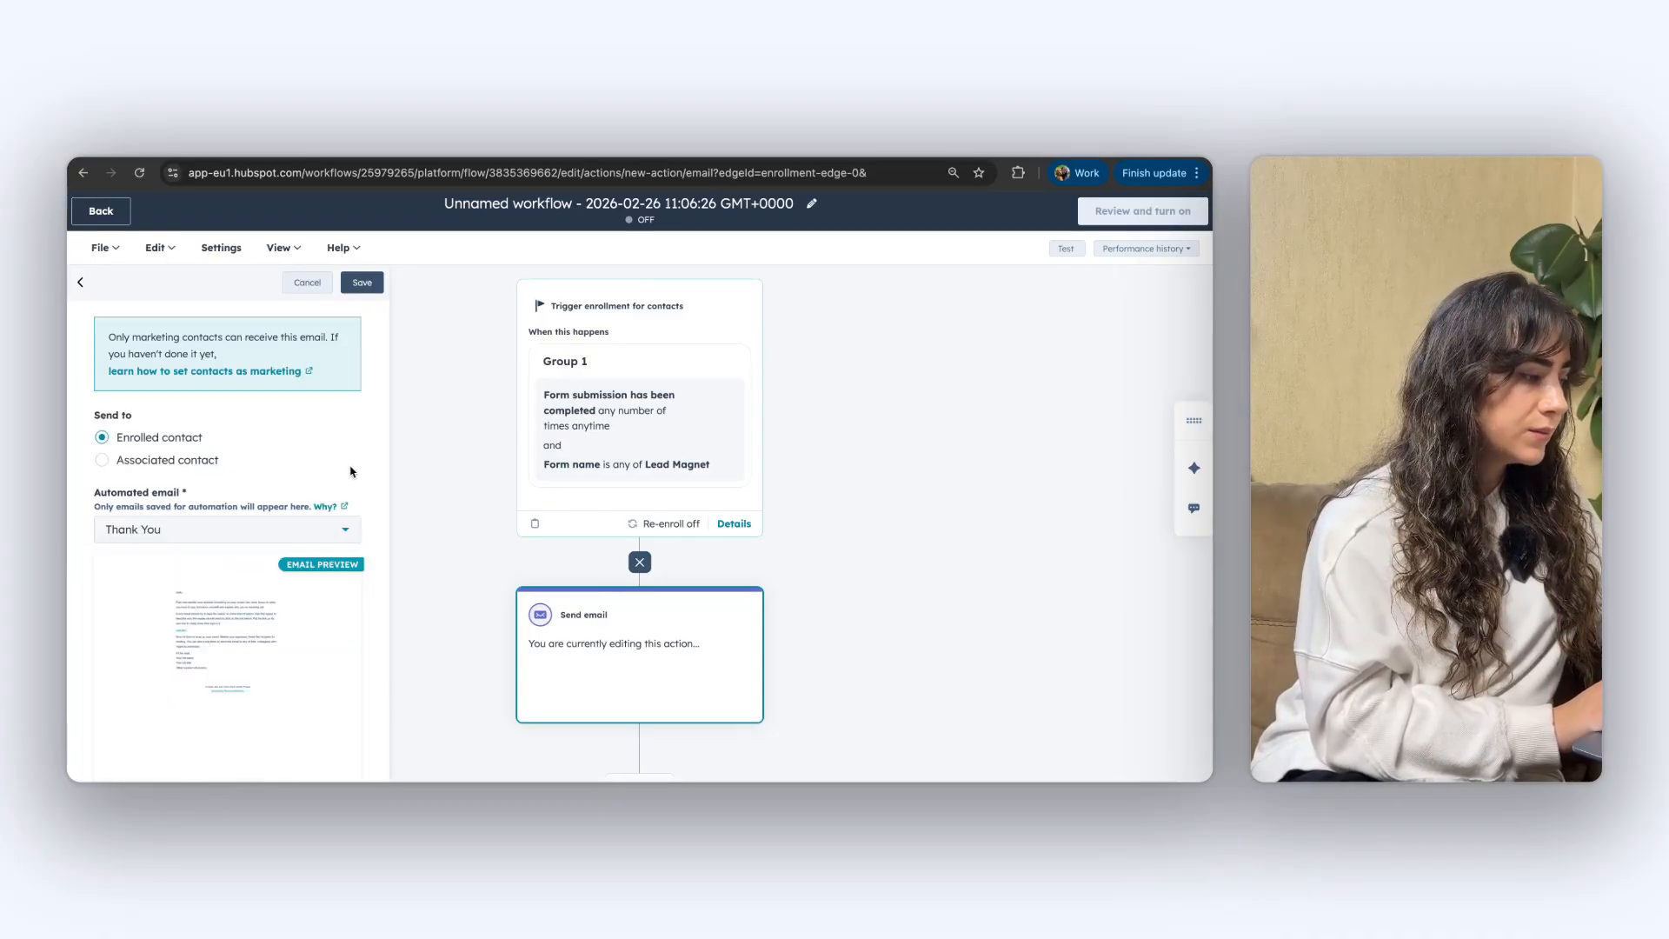
pyautogui.click(372, 287)
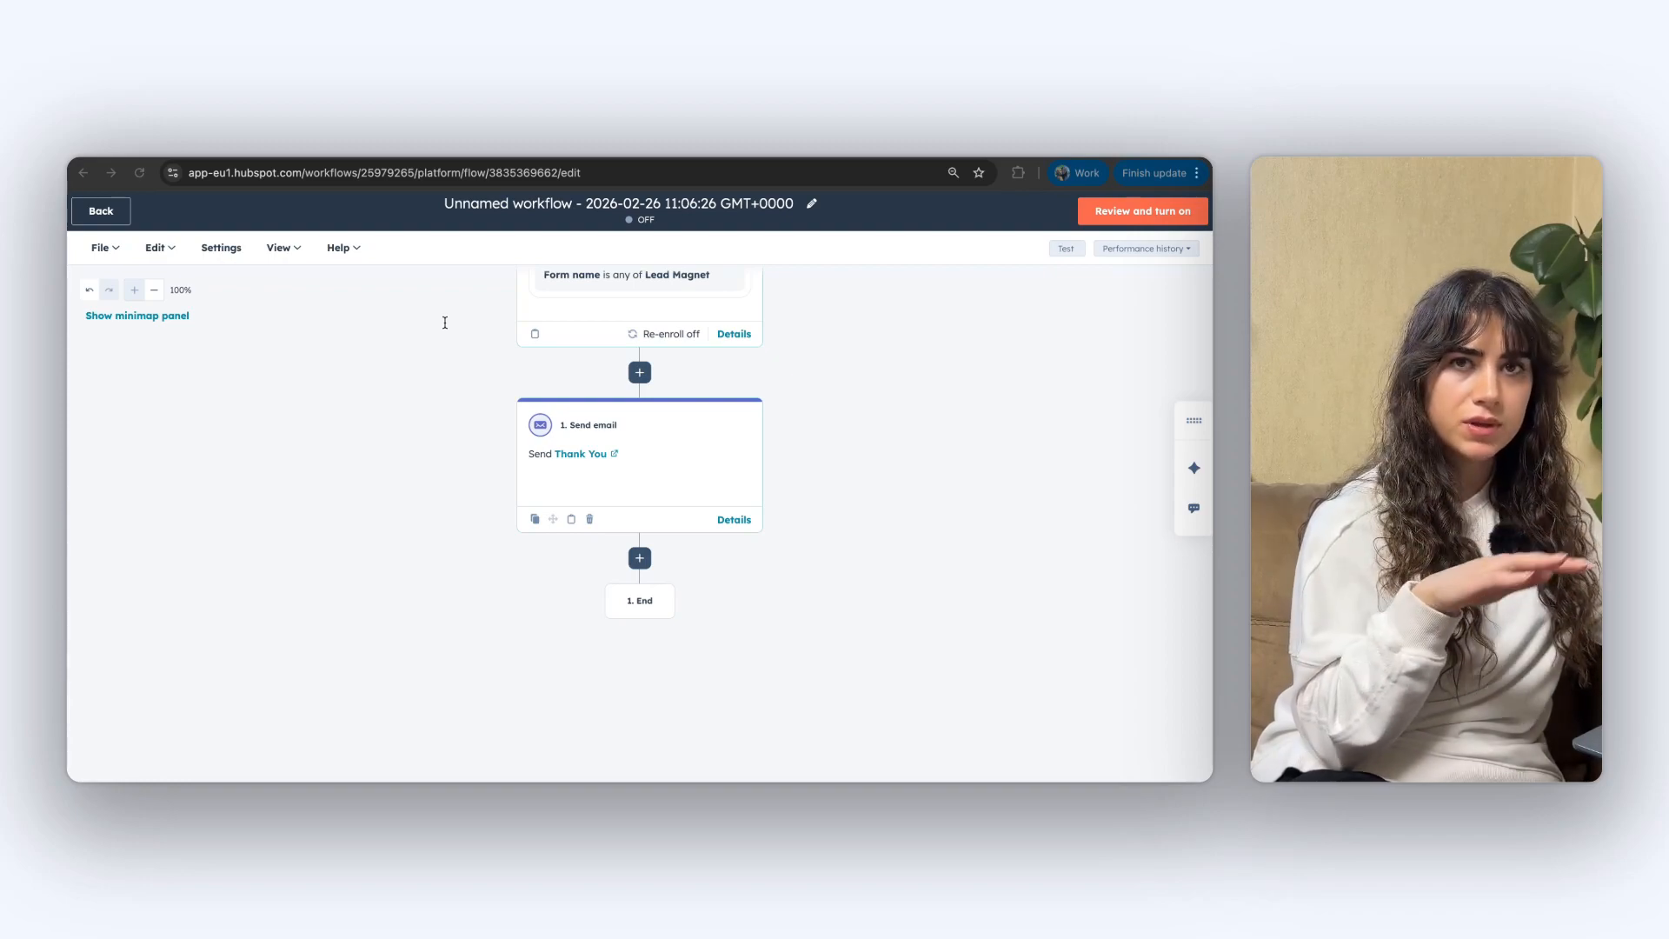
# Add a Delay action after the Thank You email for a set amount of time of 2 days, business days only, and save it
pyautogui.click(639, 559)
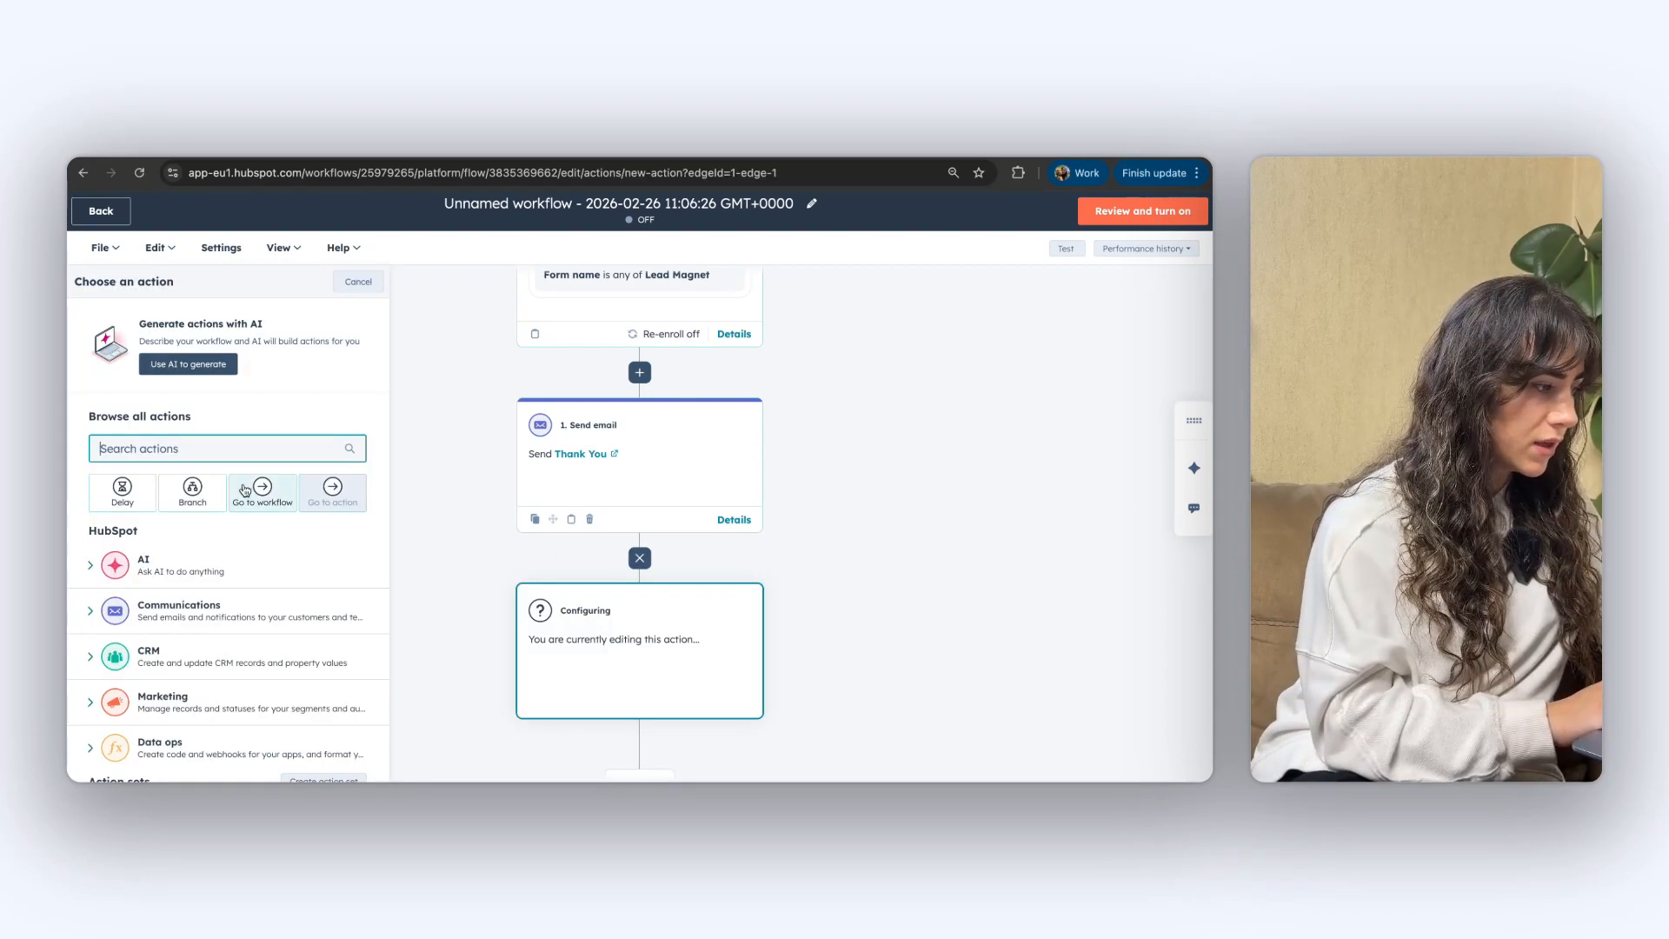
pyautogui.click(122, 490)
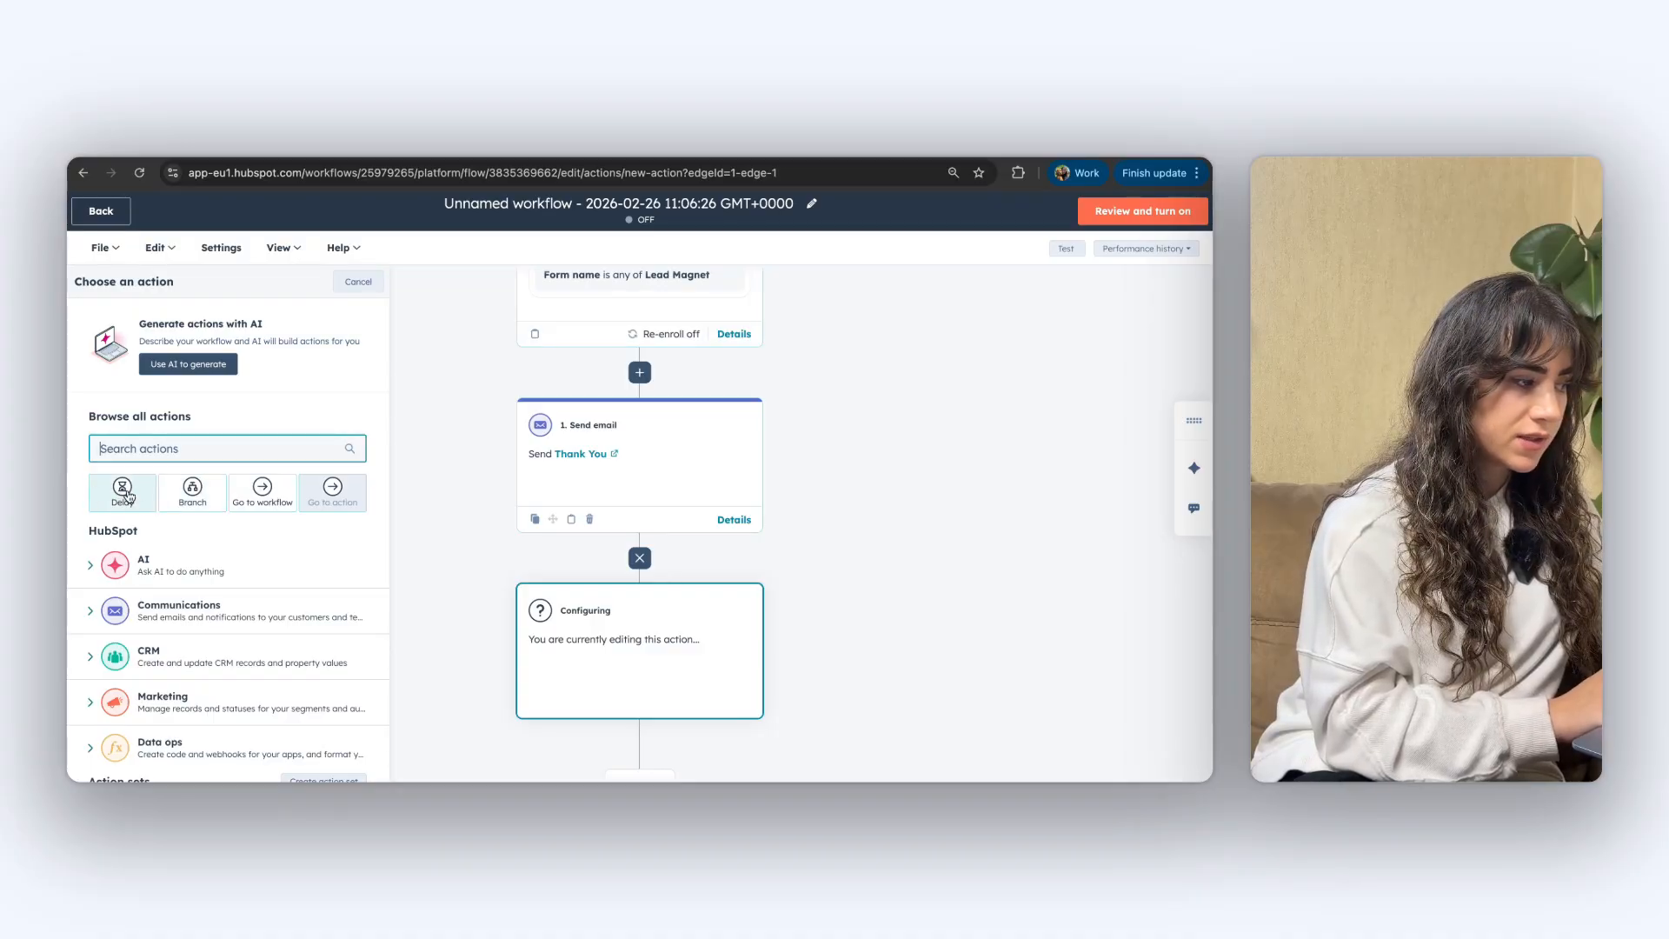
pyautogui.scroll(-2, 220, 423)
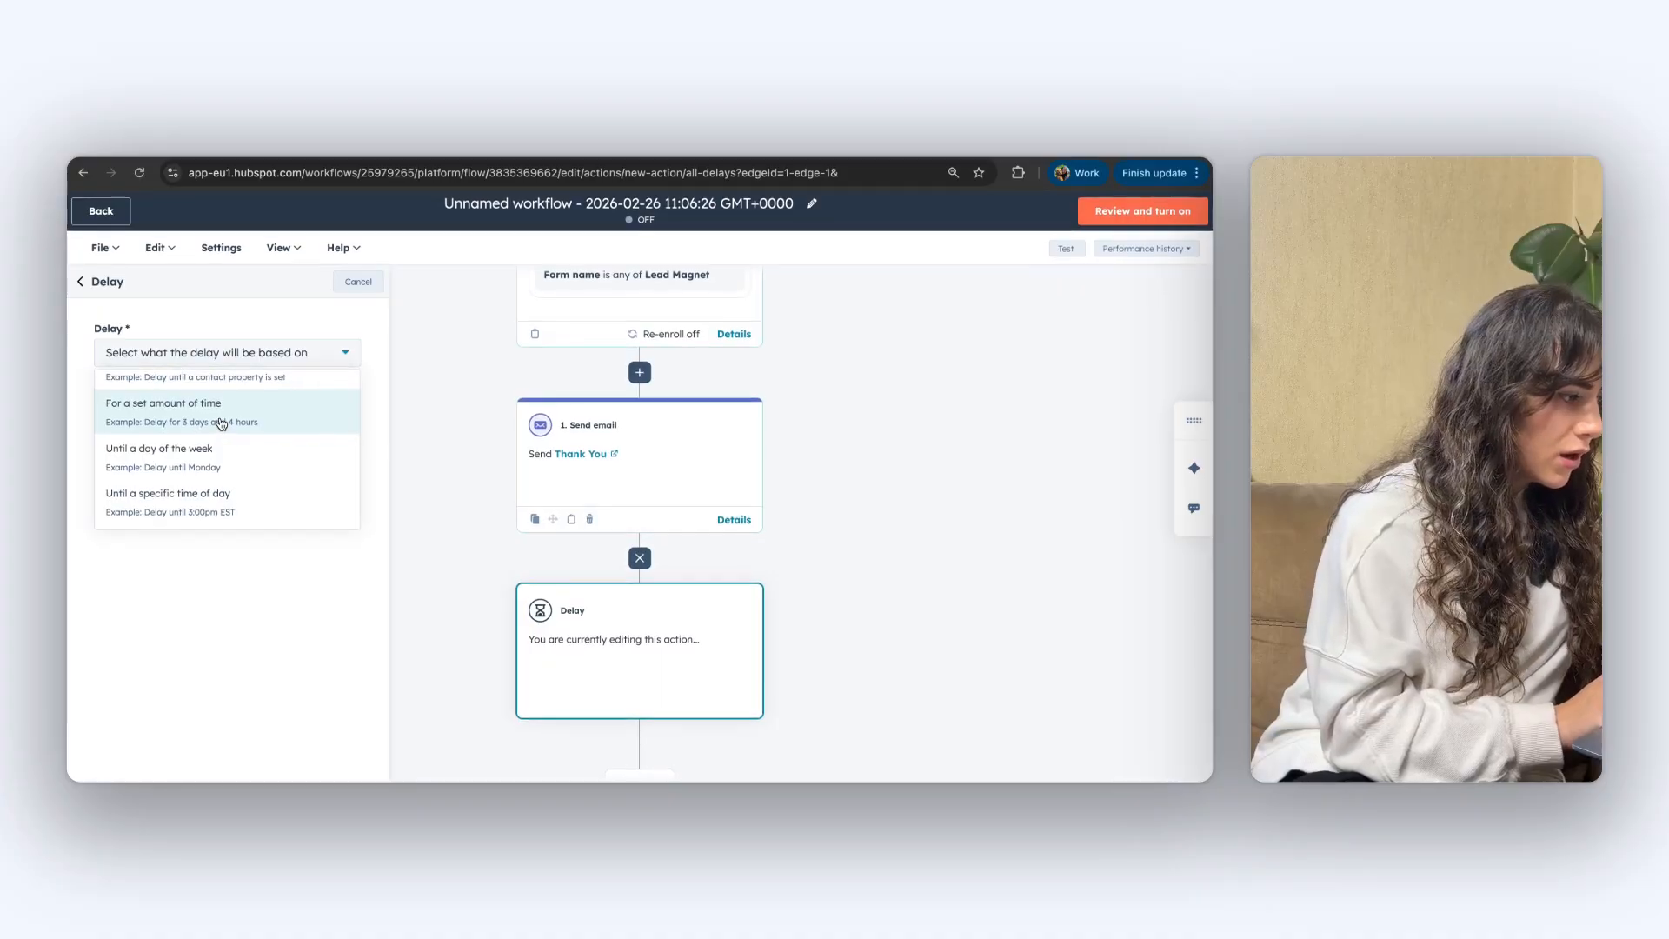
pyautogui.click(222, 423)
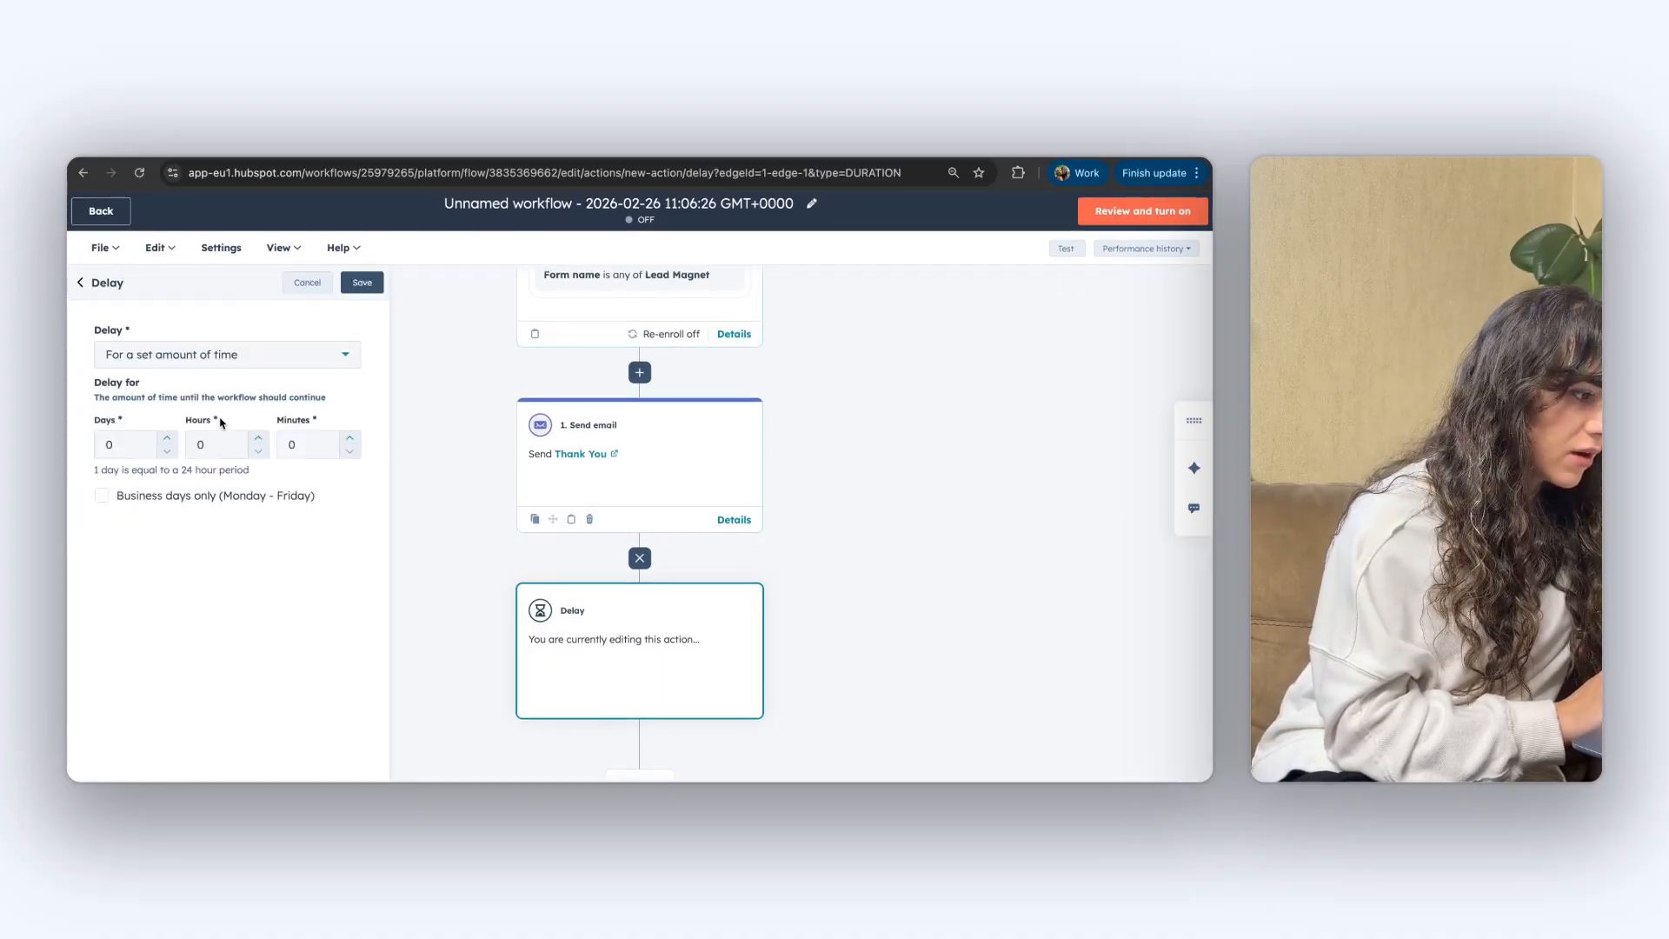
pyautogui.click(171, 440)
pyautogui.click(170, 439)
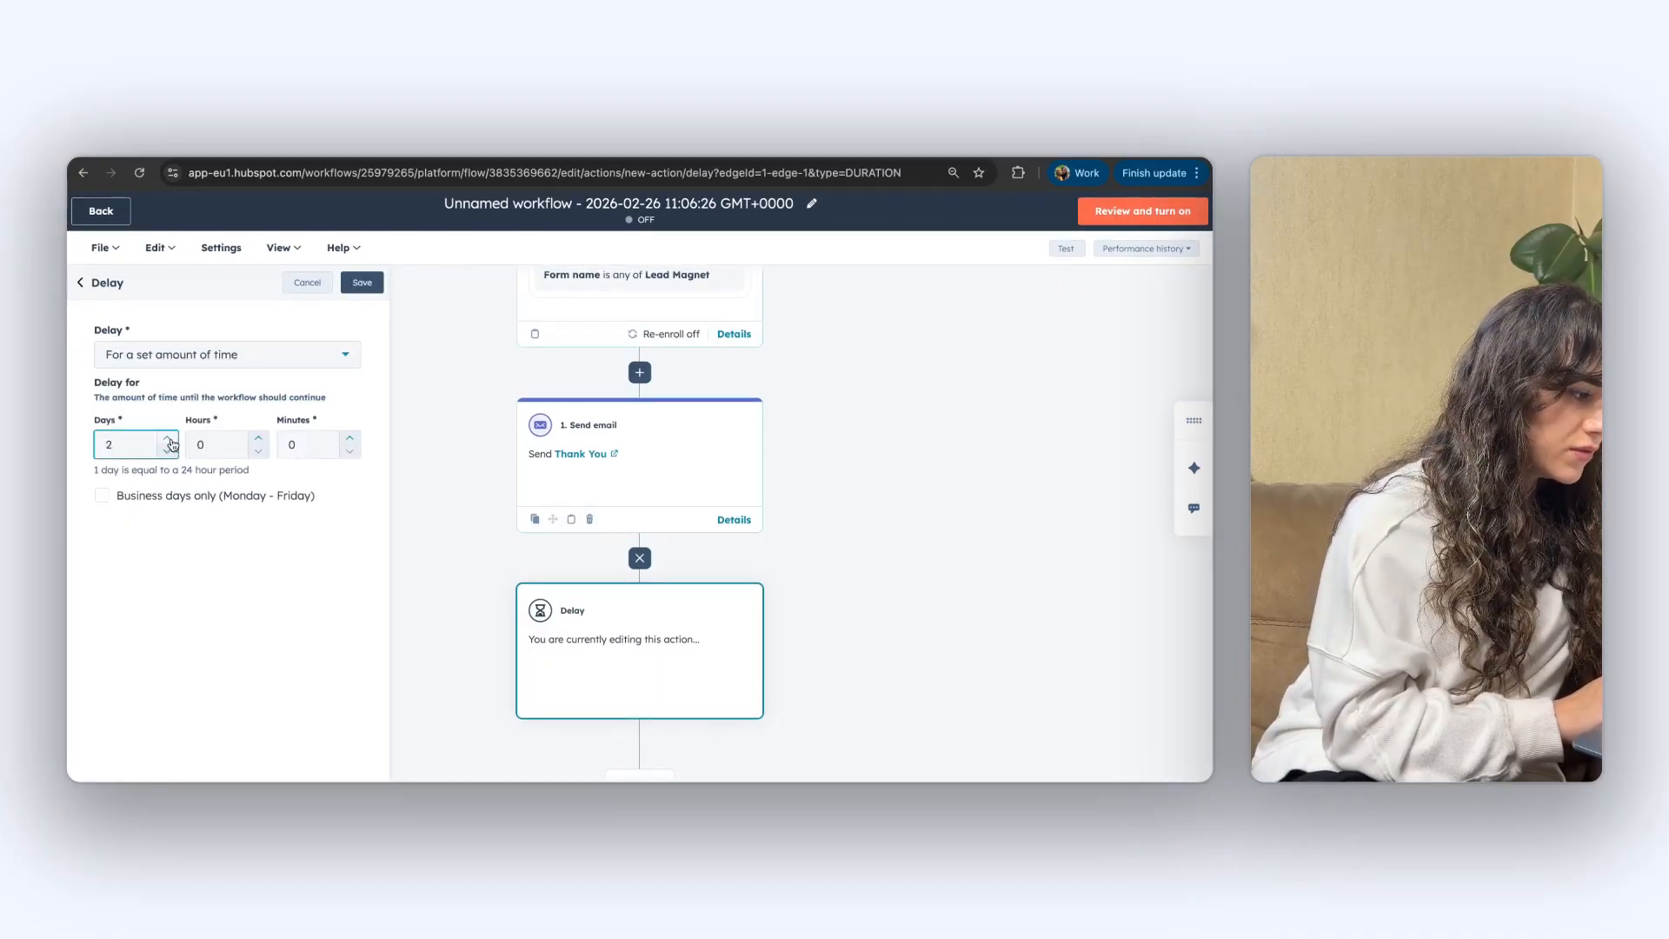
pyautogui.click(158, 491)
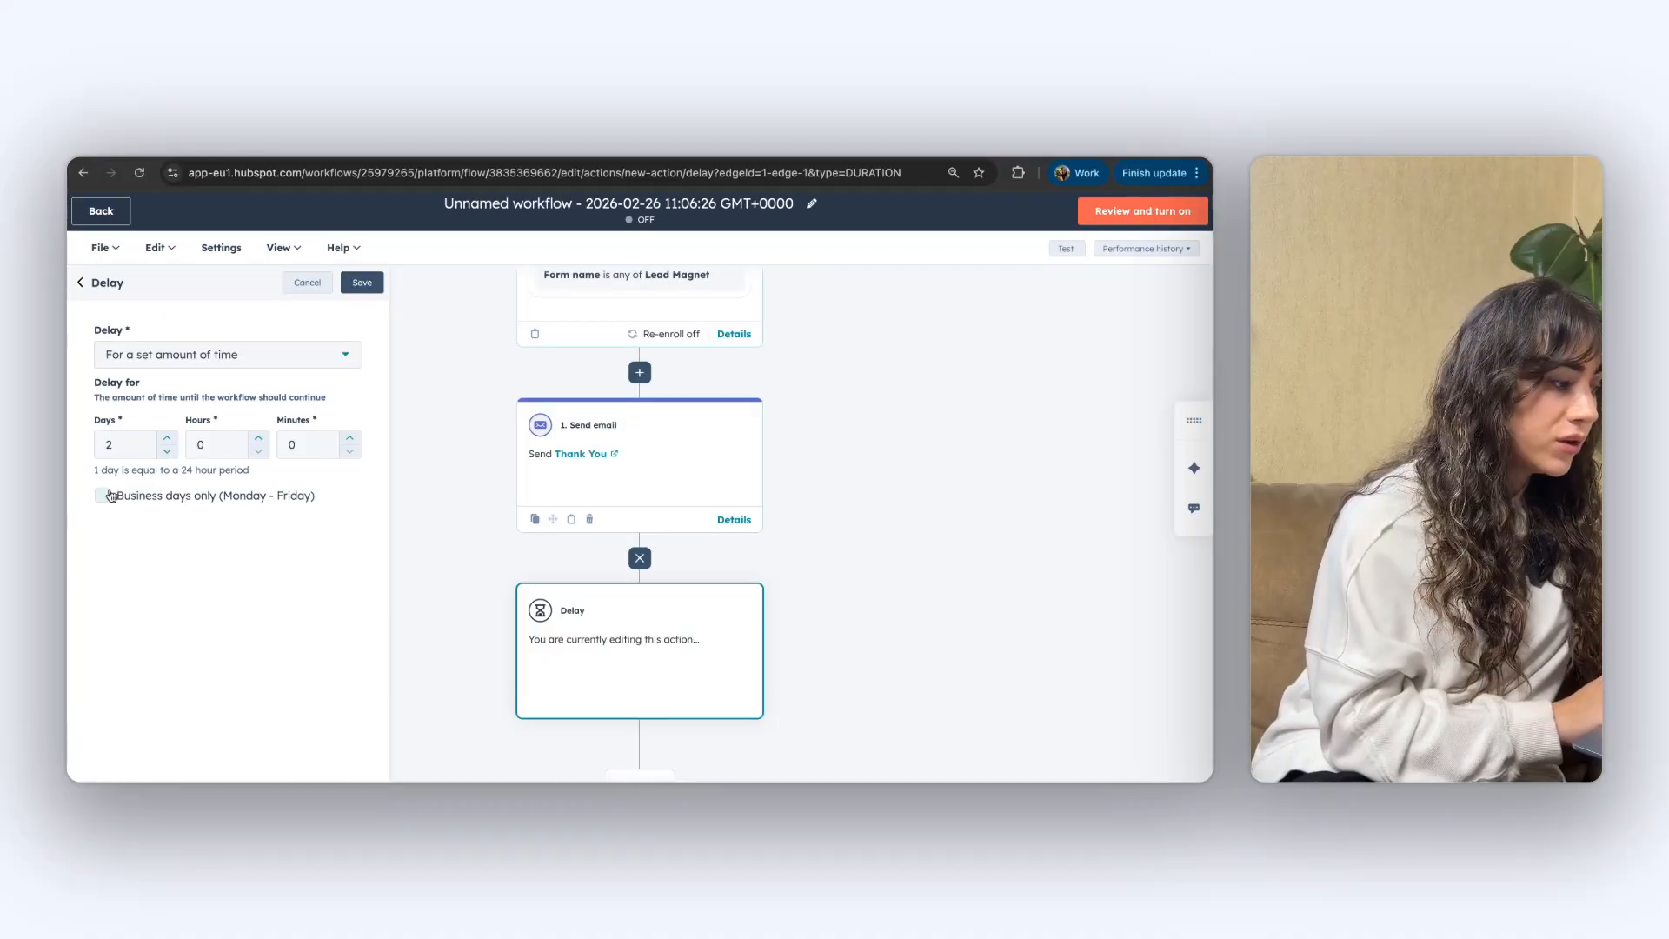
pyautogui.click(363, 284)
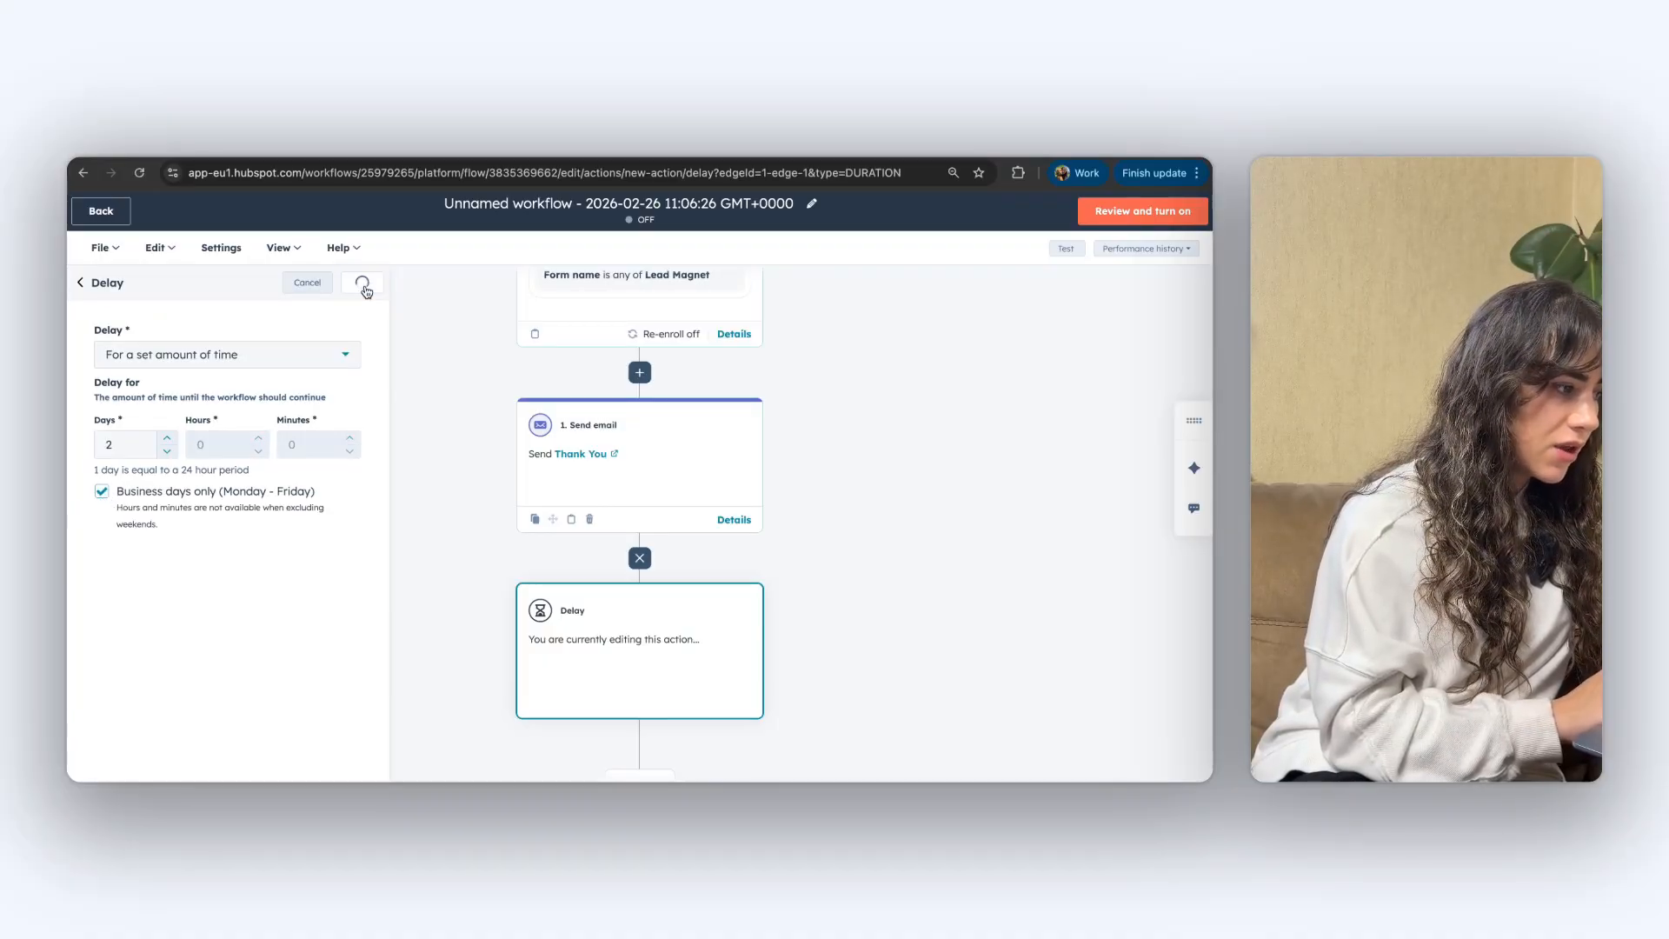
# Add a Send email action after the 2-day delay that sends the Follow up 1 automated email to the enrolled contact, and save it
pyautogui.scroll(-2, 616, 642)
pyautogui.scroll(-2, 604, 640)
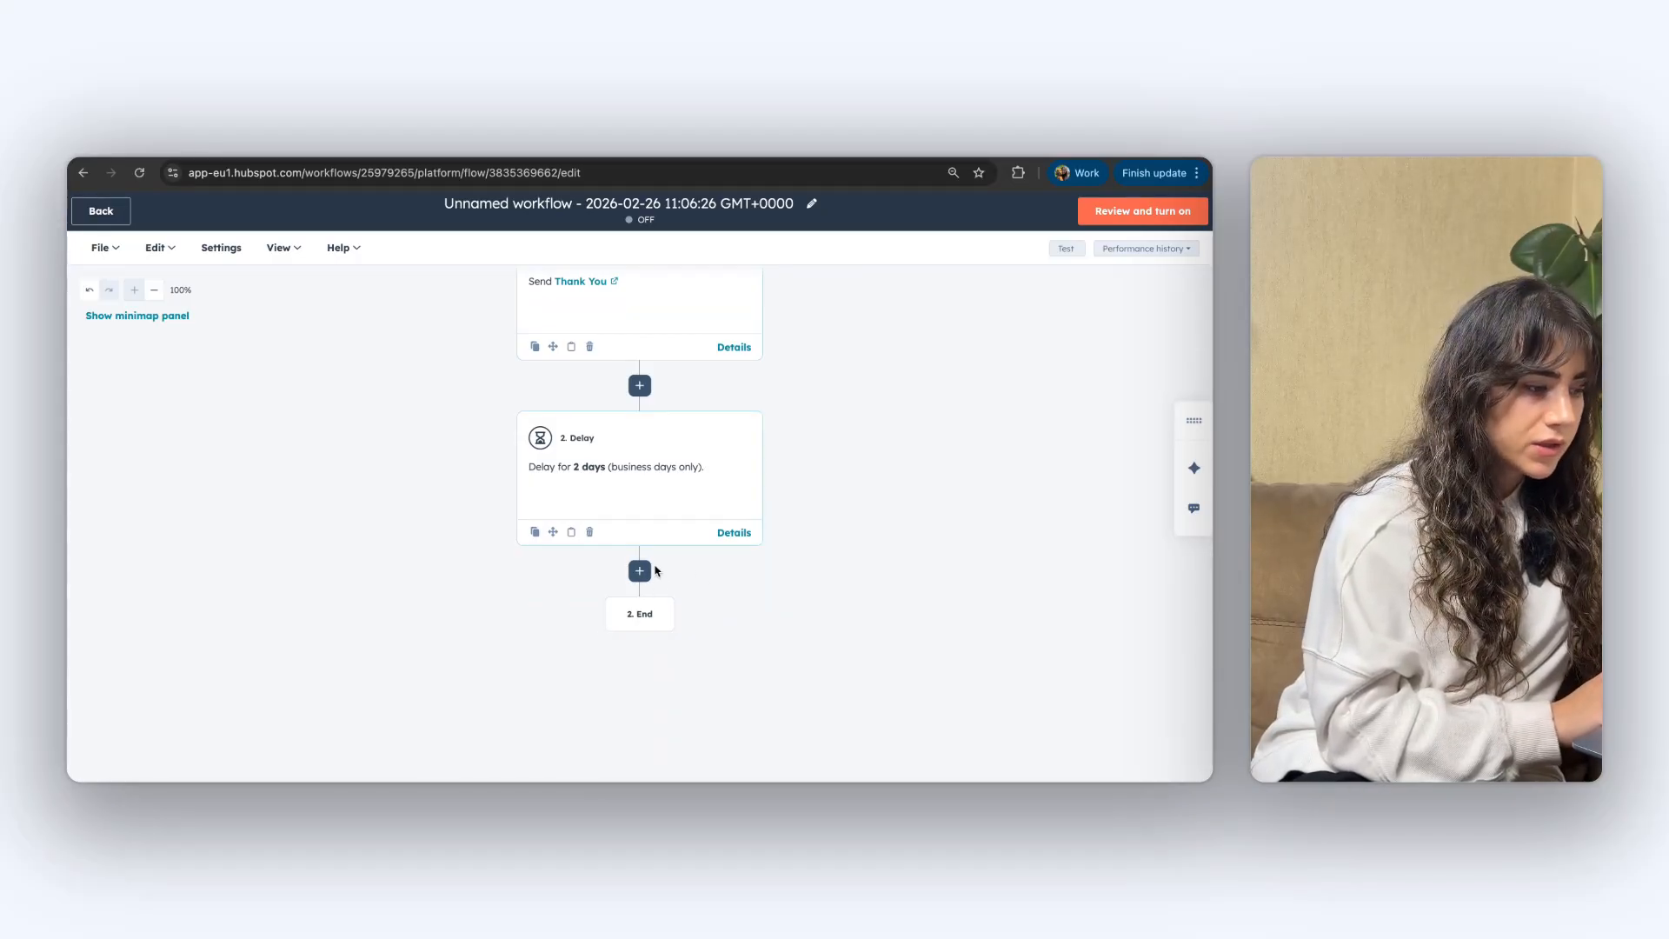
pyautogui.click(645, 577)
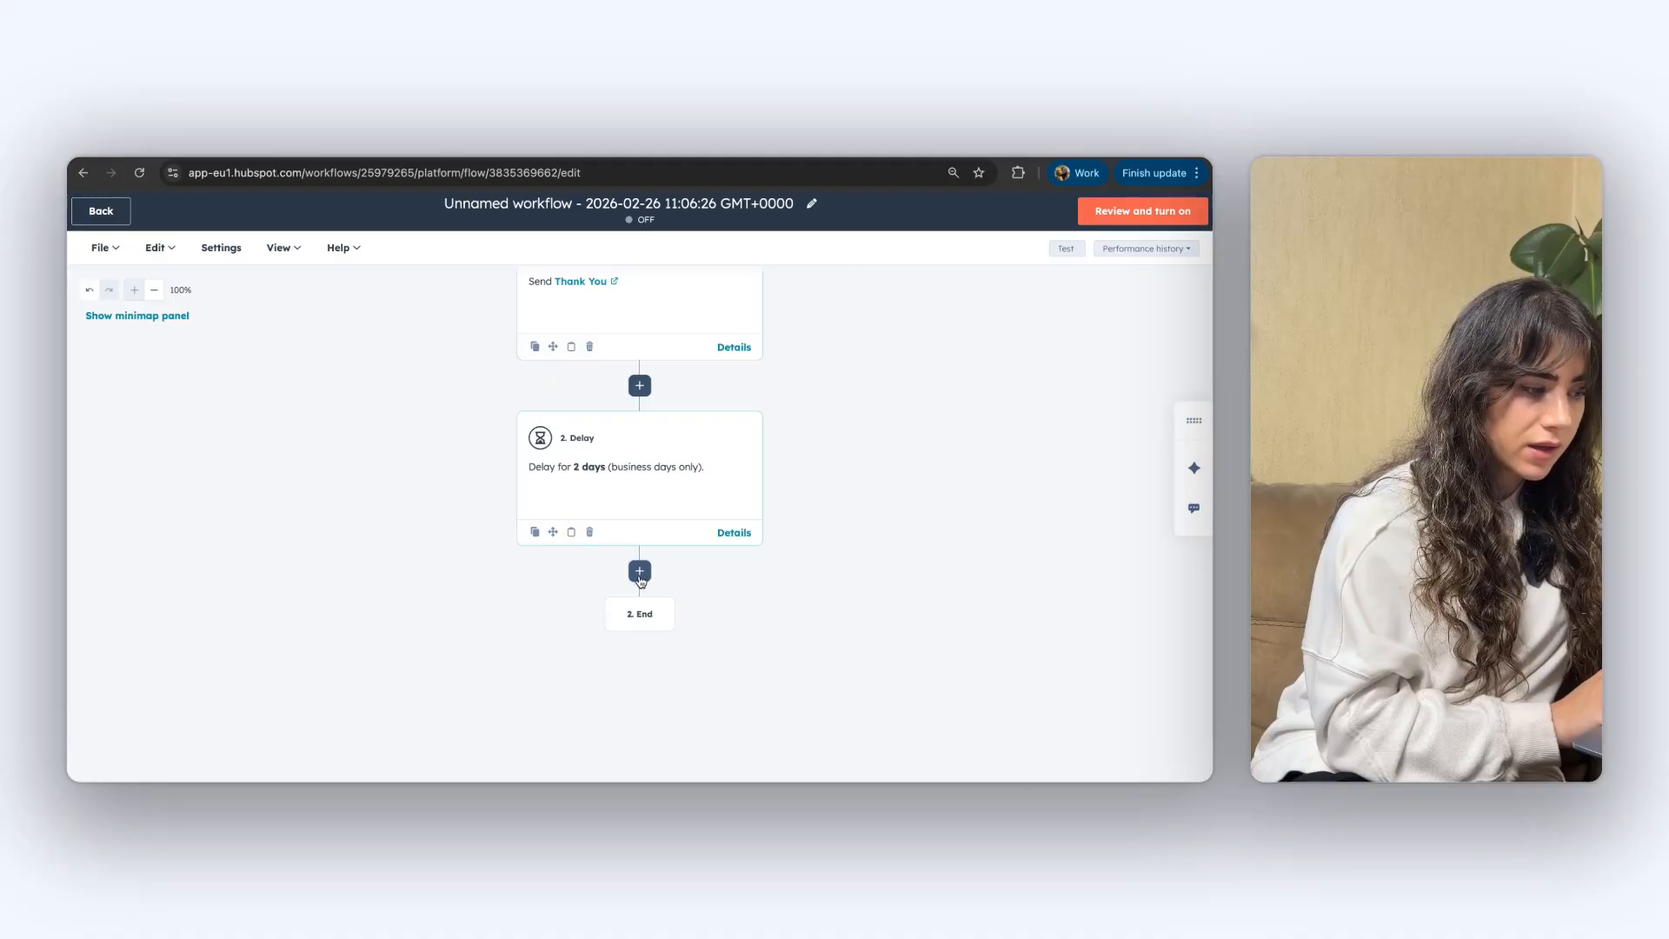
pyautogui.write('send em')
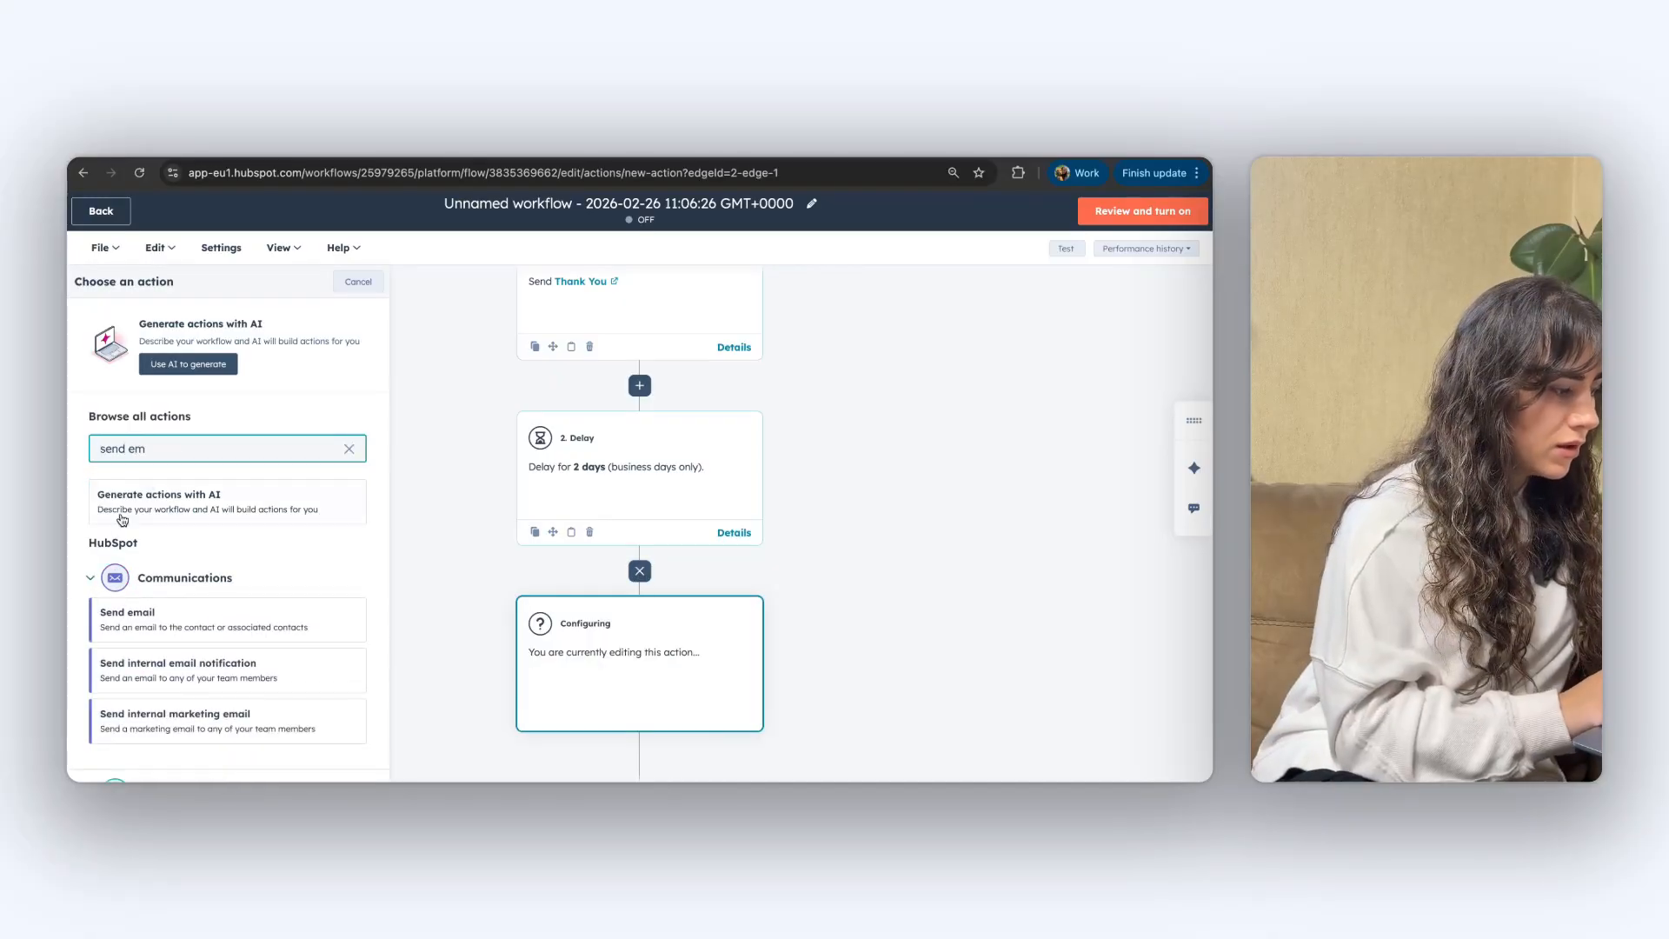
pyautogui.click(136, 622)
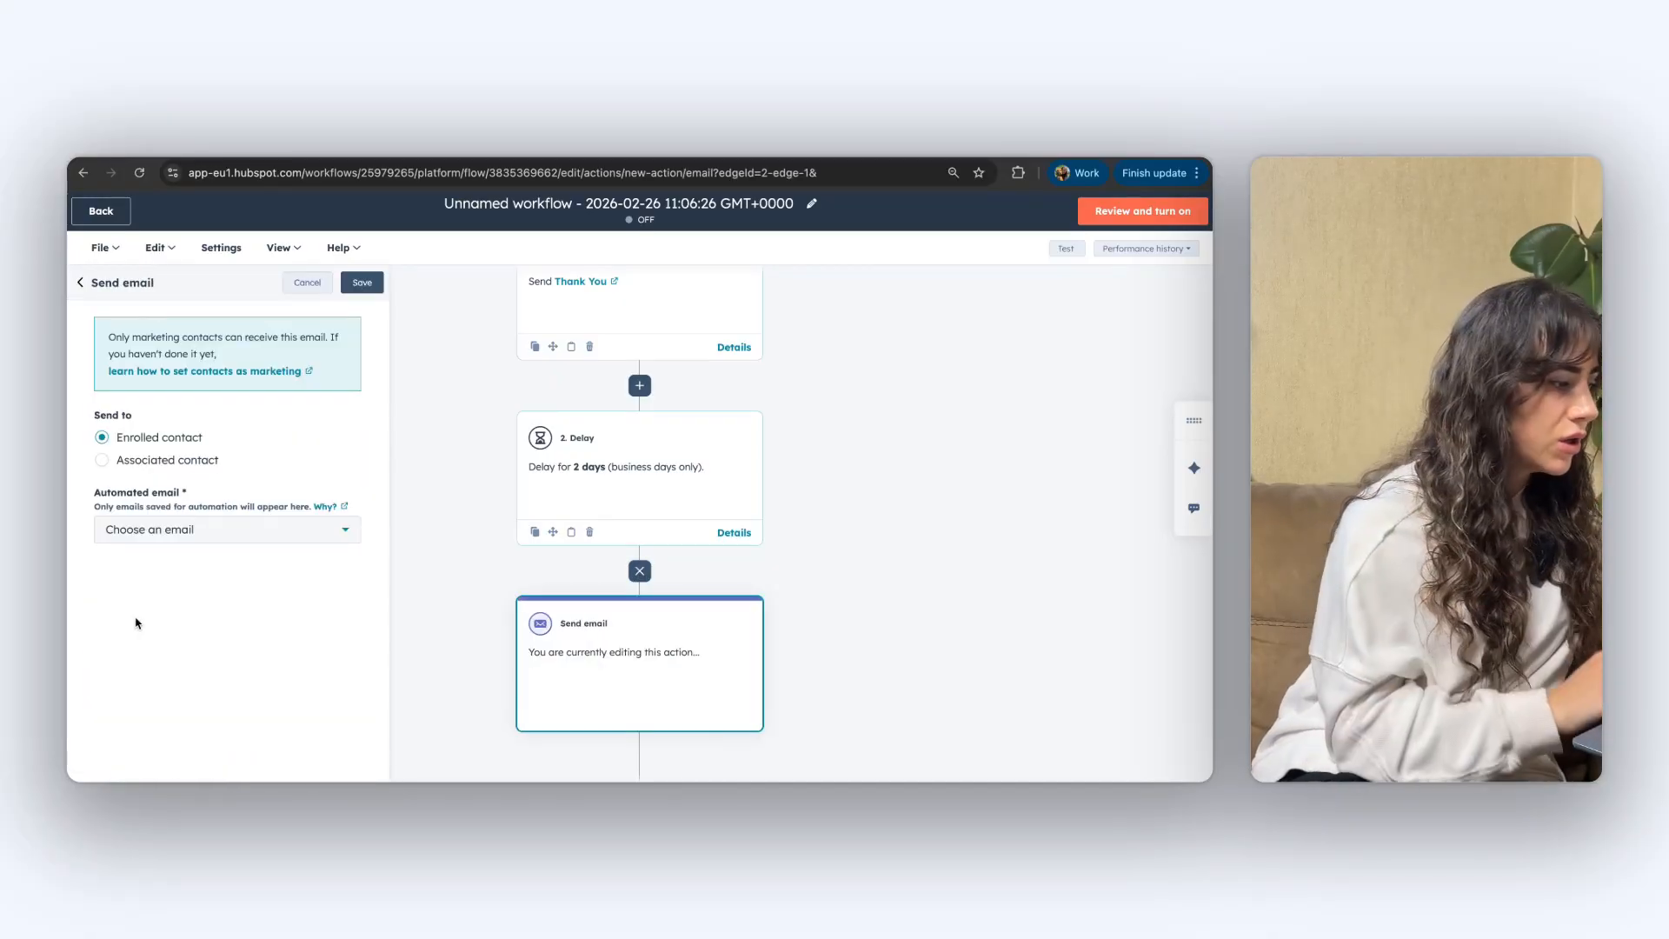
pyautogui.click(192, 536)
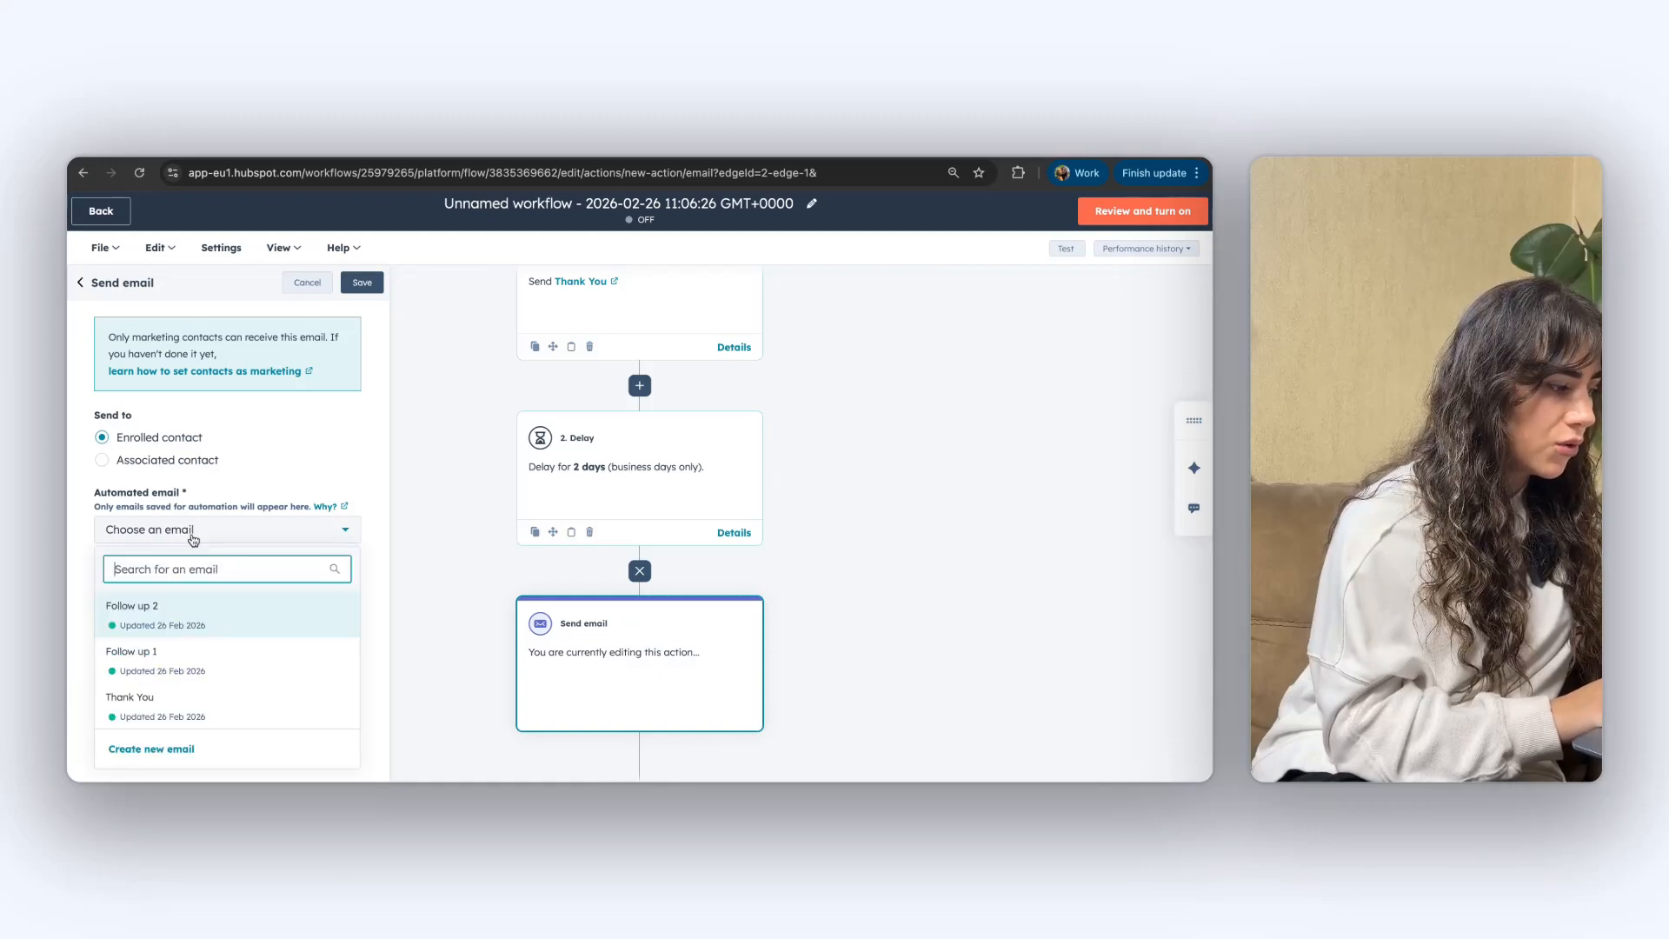
pyautogui.click(167, 659)
pyautogui.scroll(-2, 228, 352)
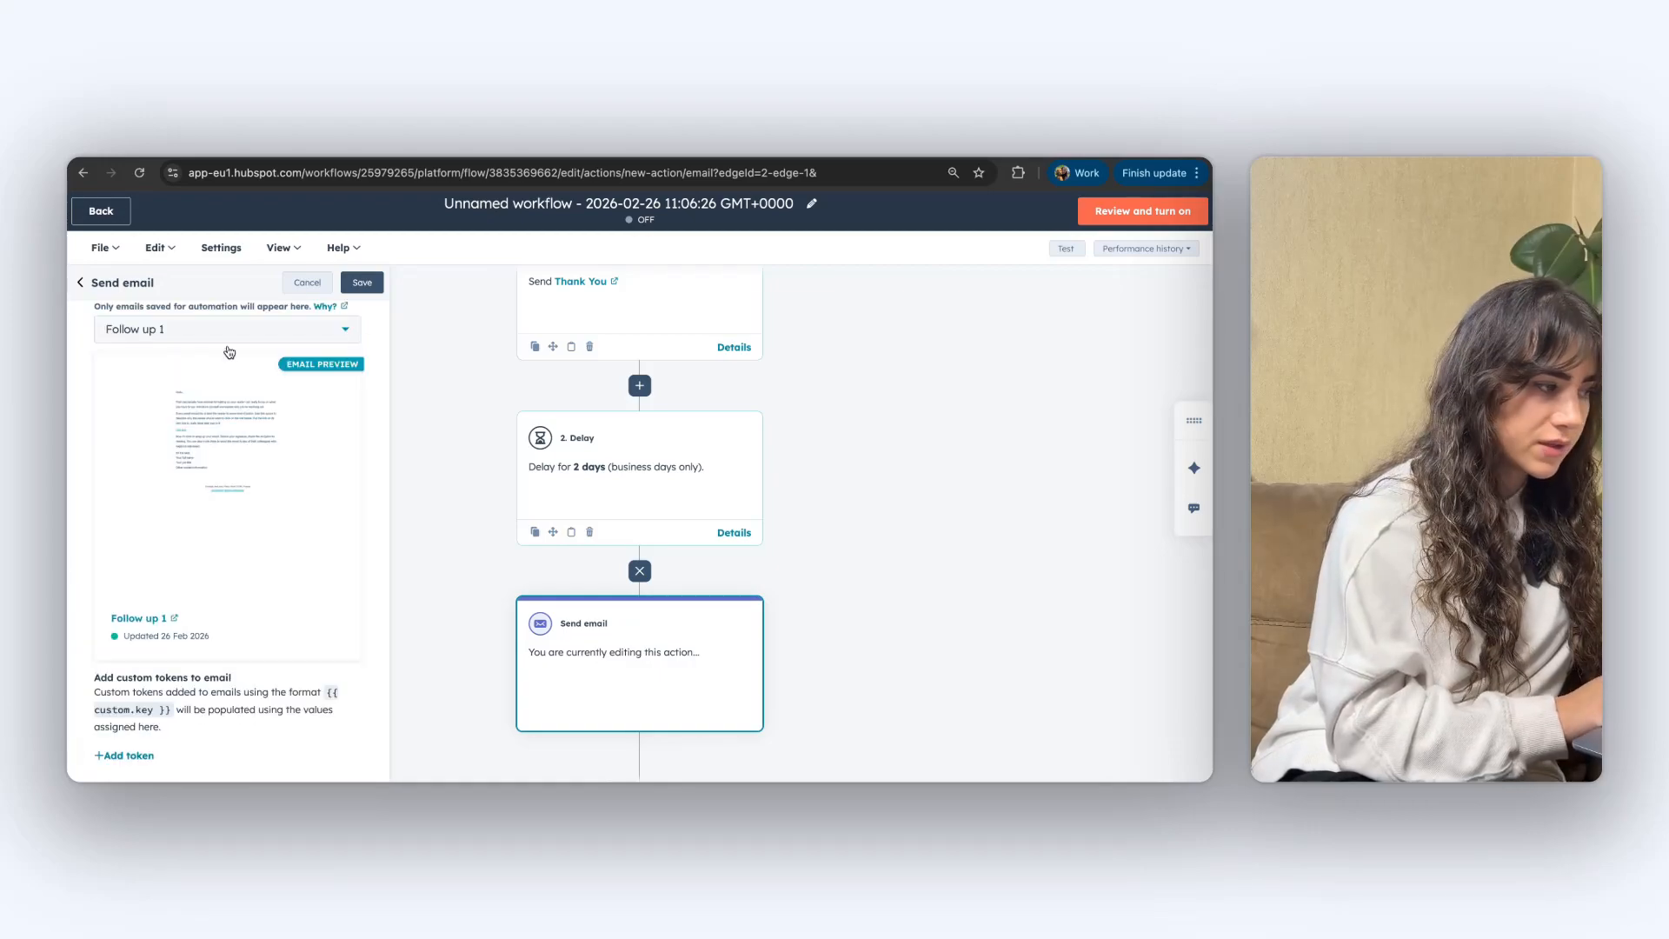
pyautogui.scroll(3, 291, 539)
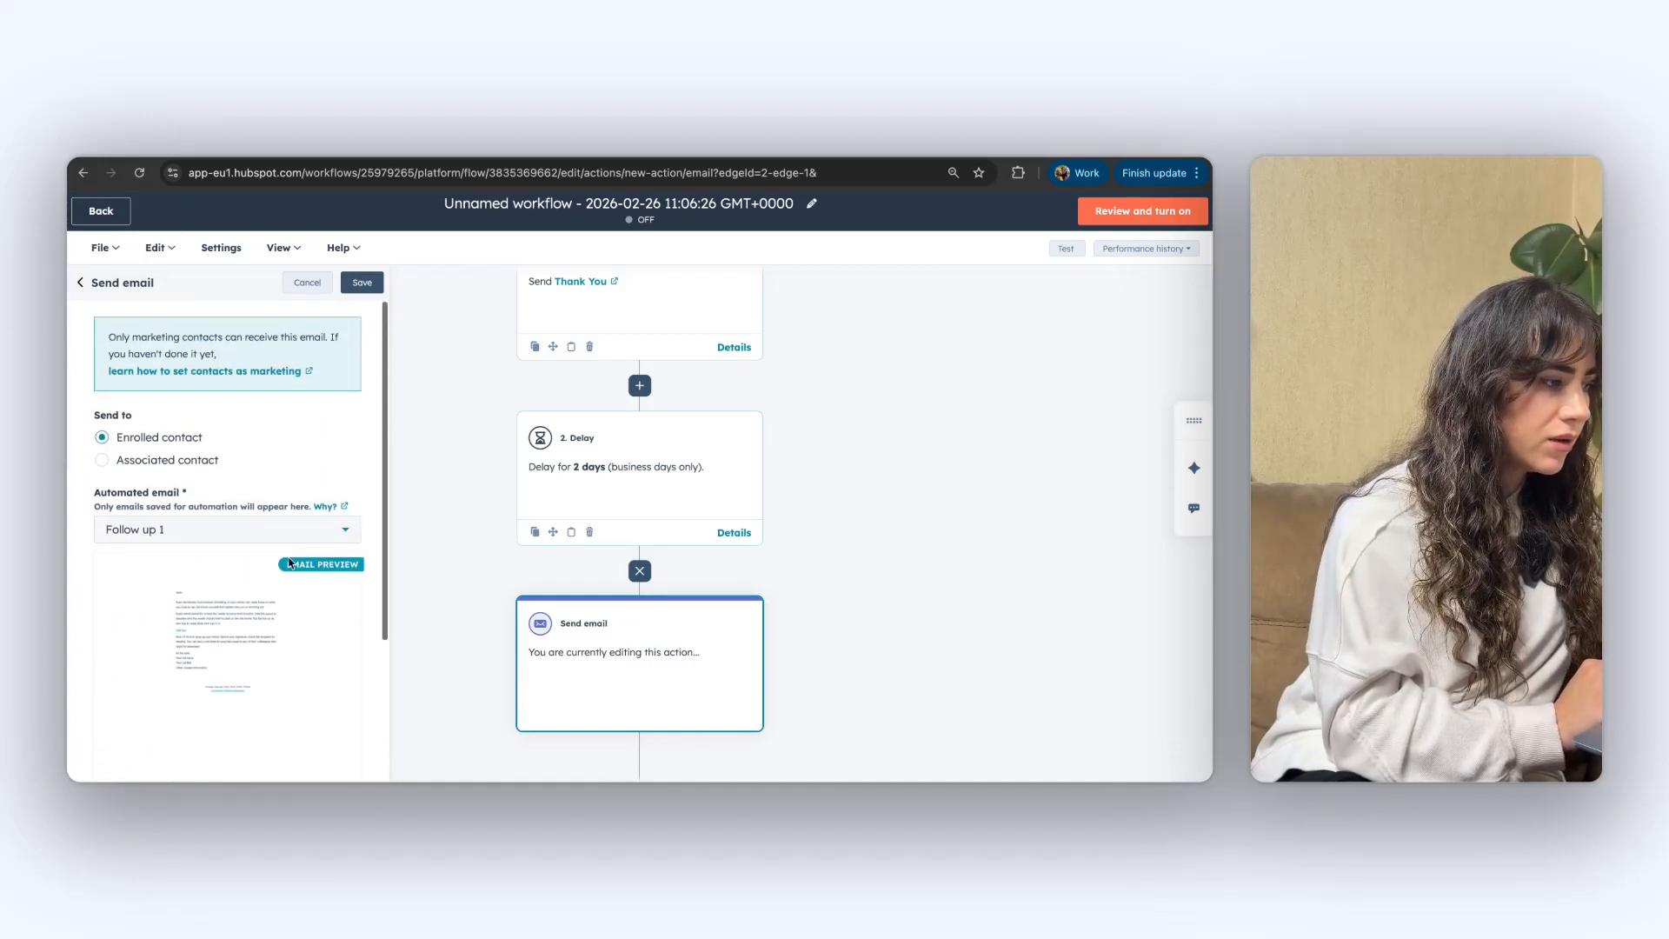
pyautogui.click(362, 283)
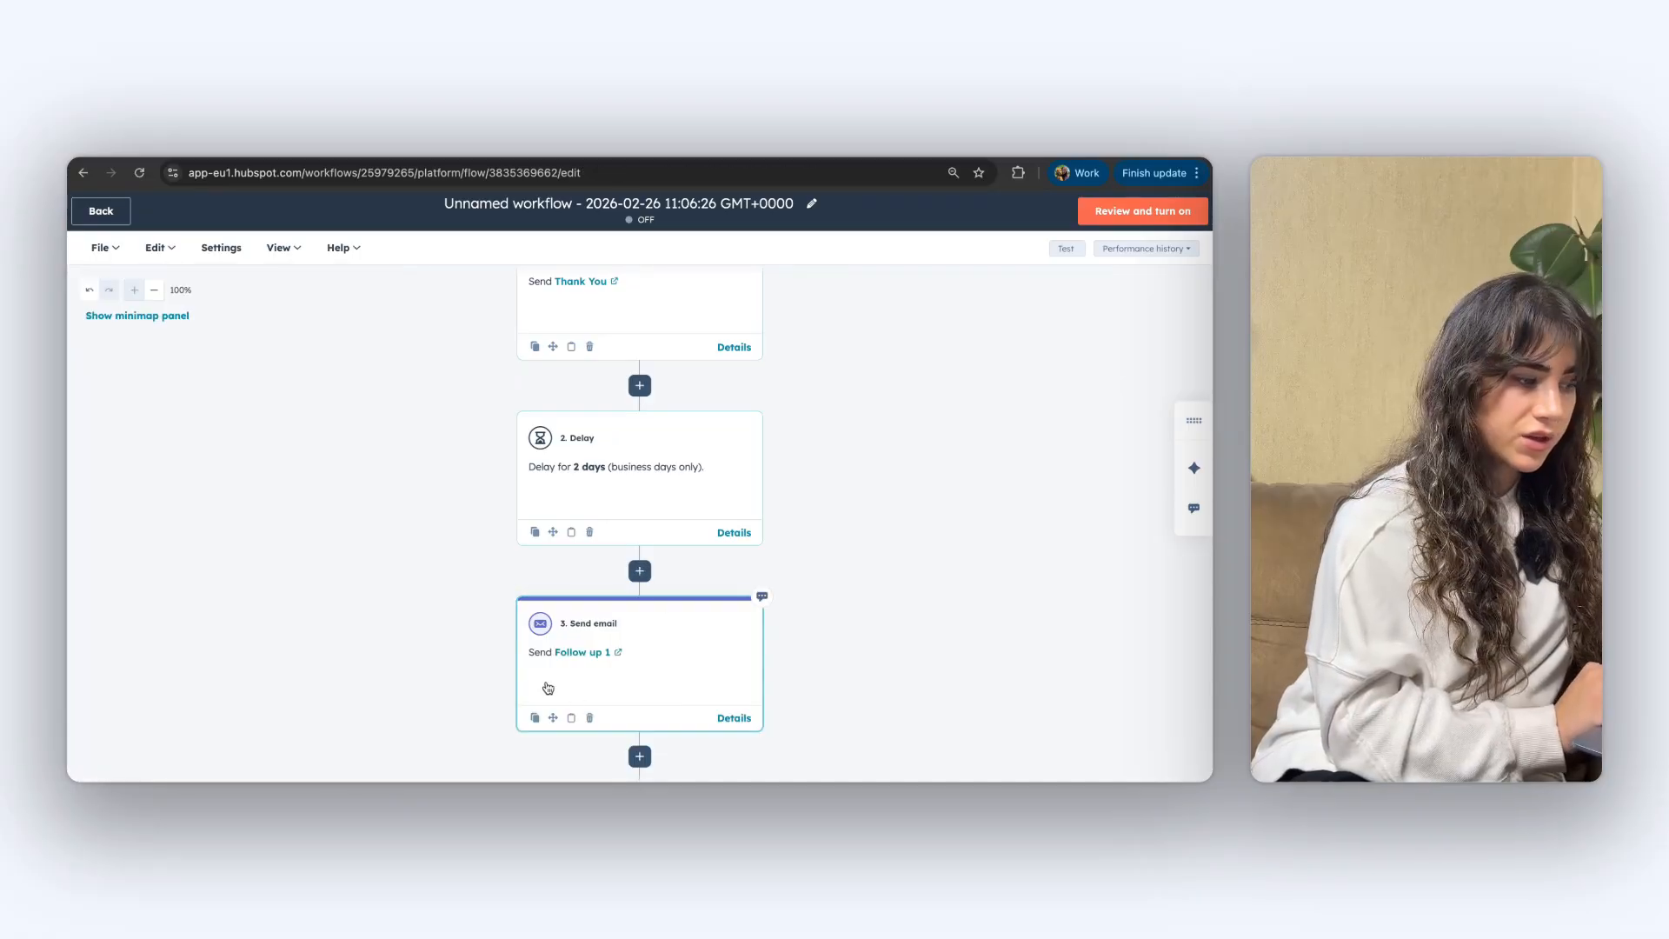
# Add a Delay action after the Follow up 1 email for a set amount of time of 3 days, business days only, and save it
pyautogui.scroll(-3, 565, 609)
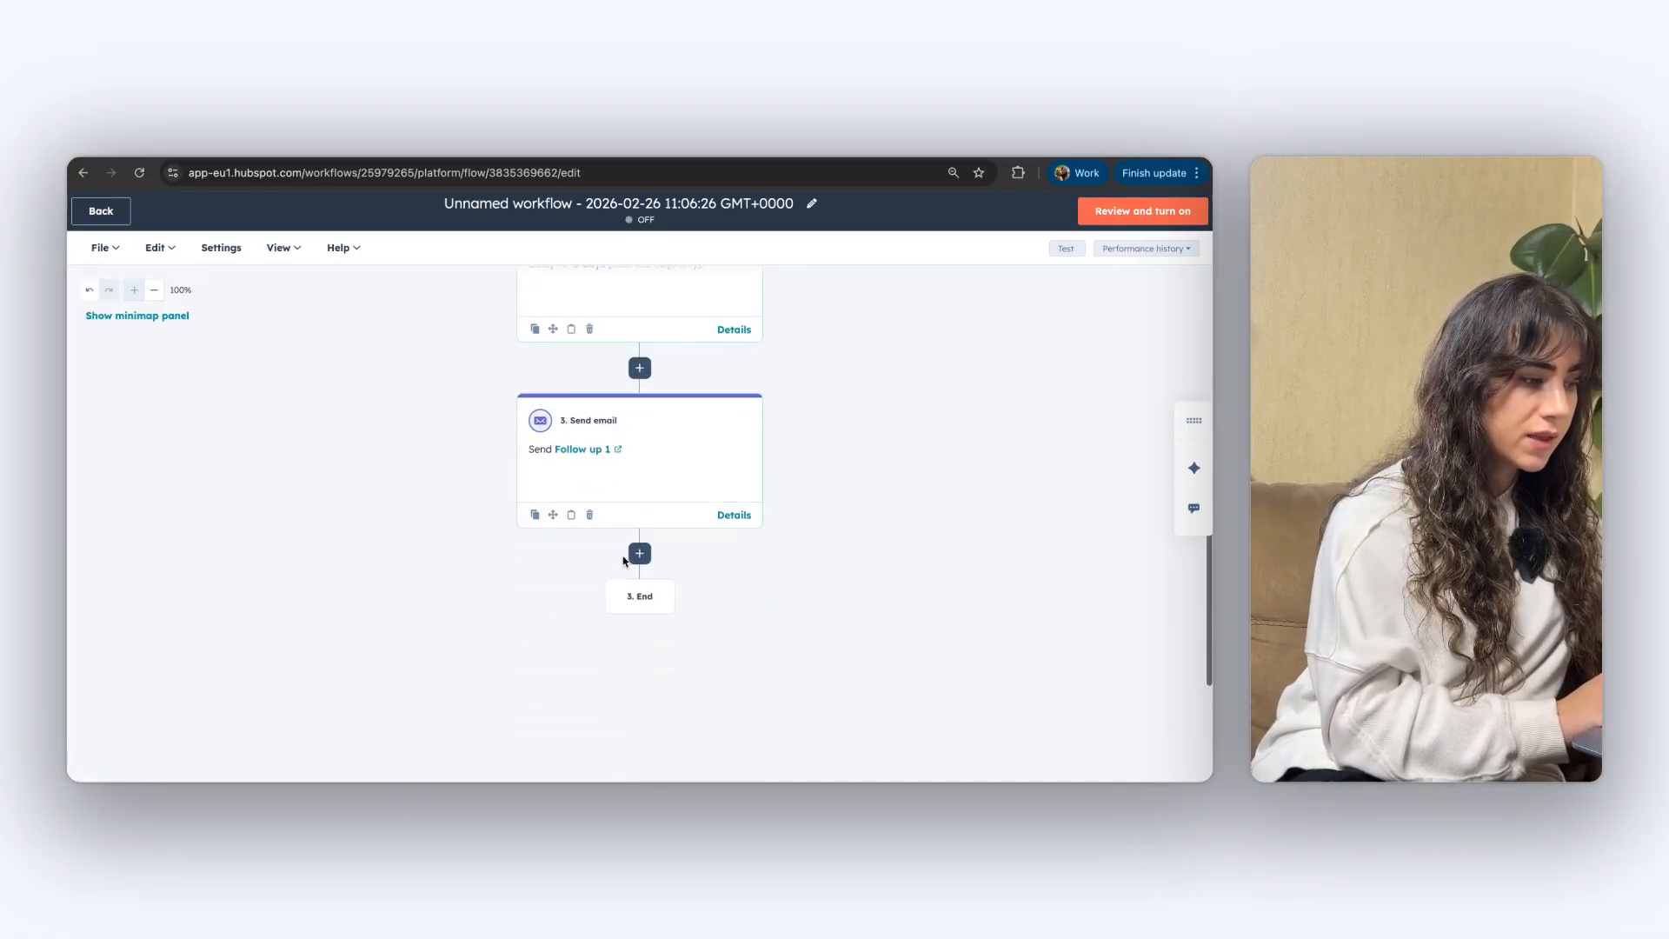
pyautogui.click(639, 554)
pyautogui.click(128, 497)
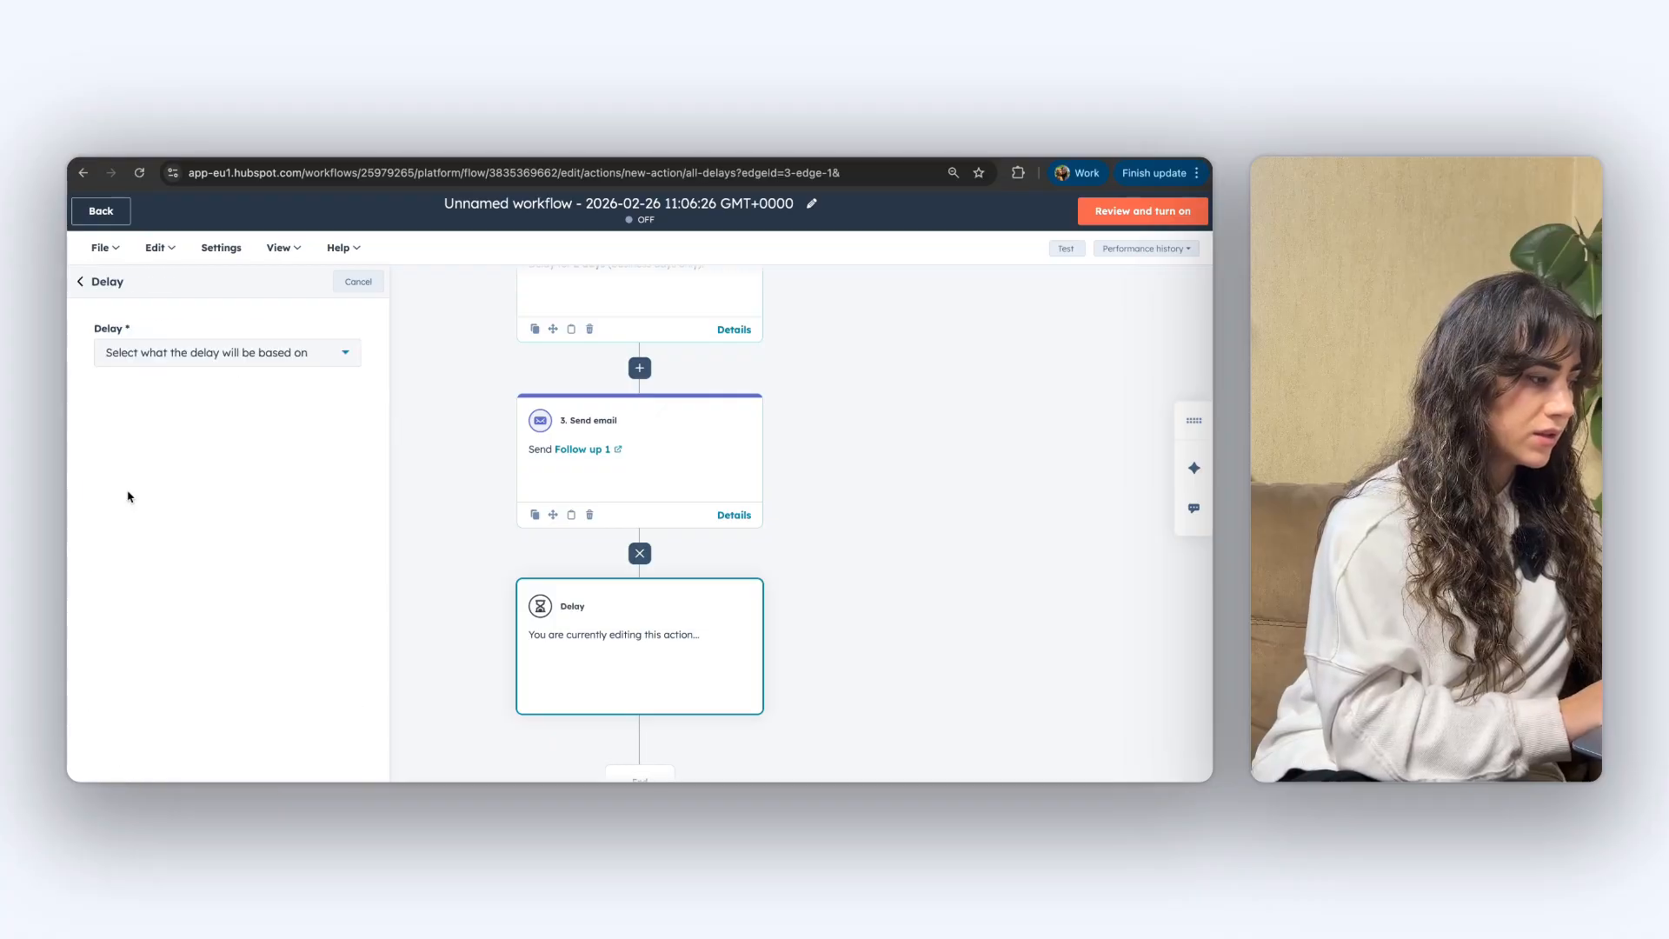
pyautogui.click(207, 354)
pyautogui.scroll(-2, 209, 452)
pyautogui.click(208, 453)
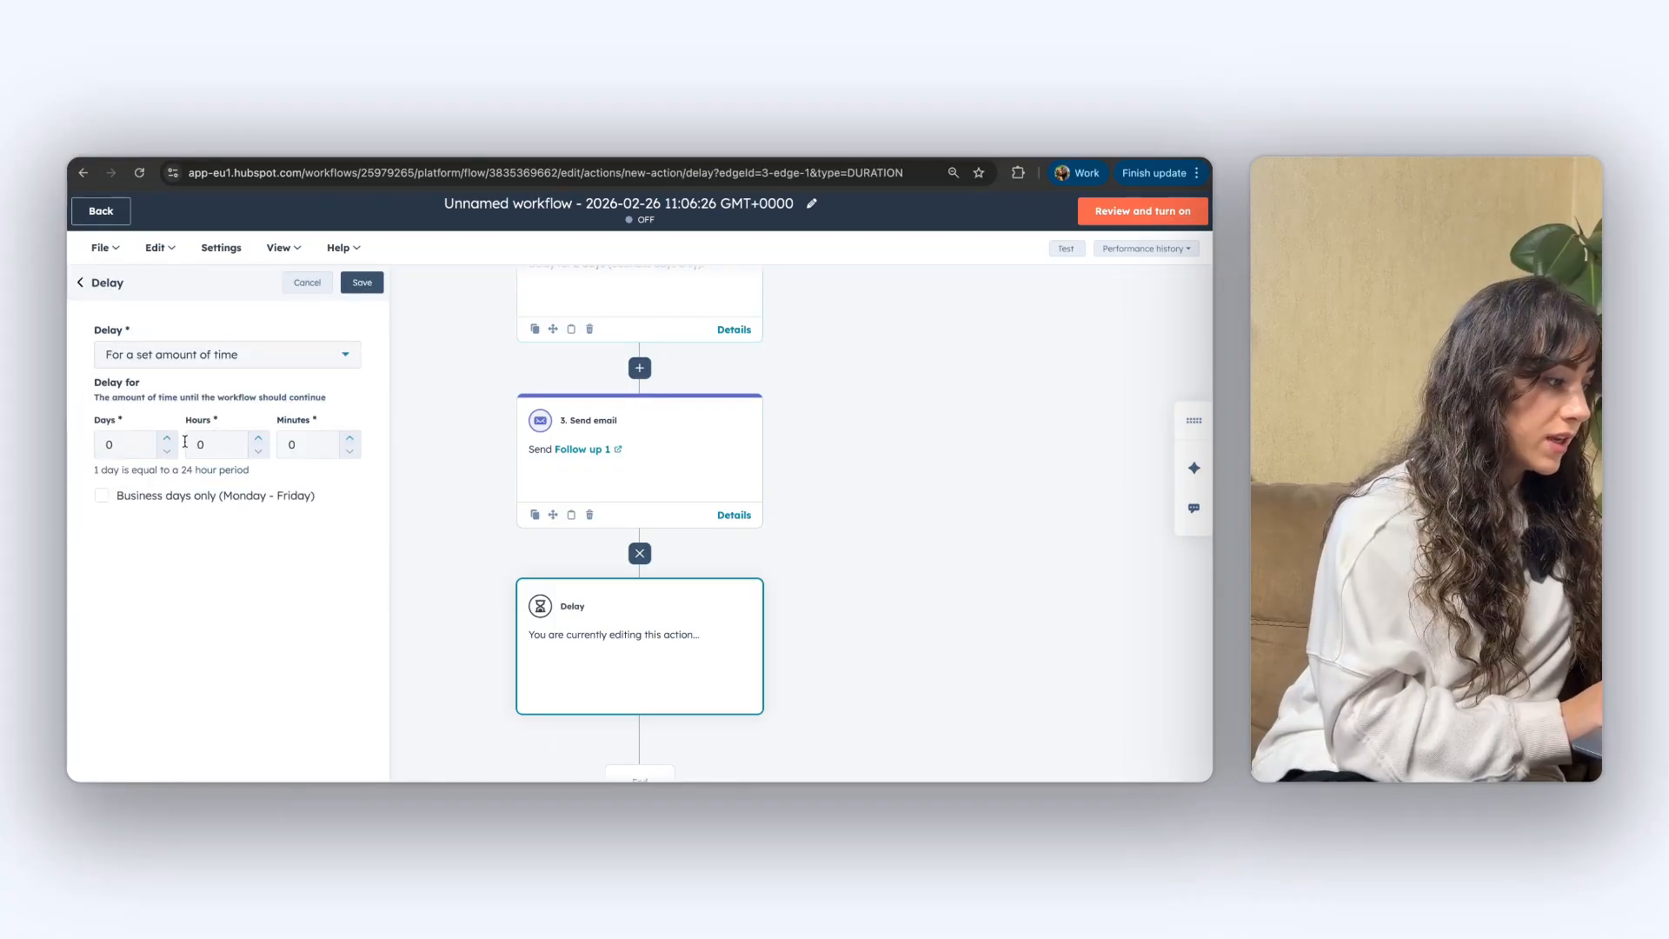
pyautogui.click(172, 442)
pyautogui.press('BackSpace')
pyautogui.write('3')
pyautogui.click(101, 493)
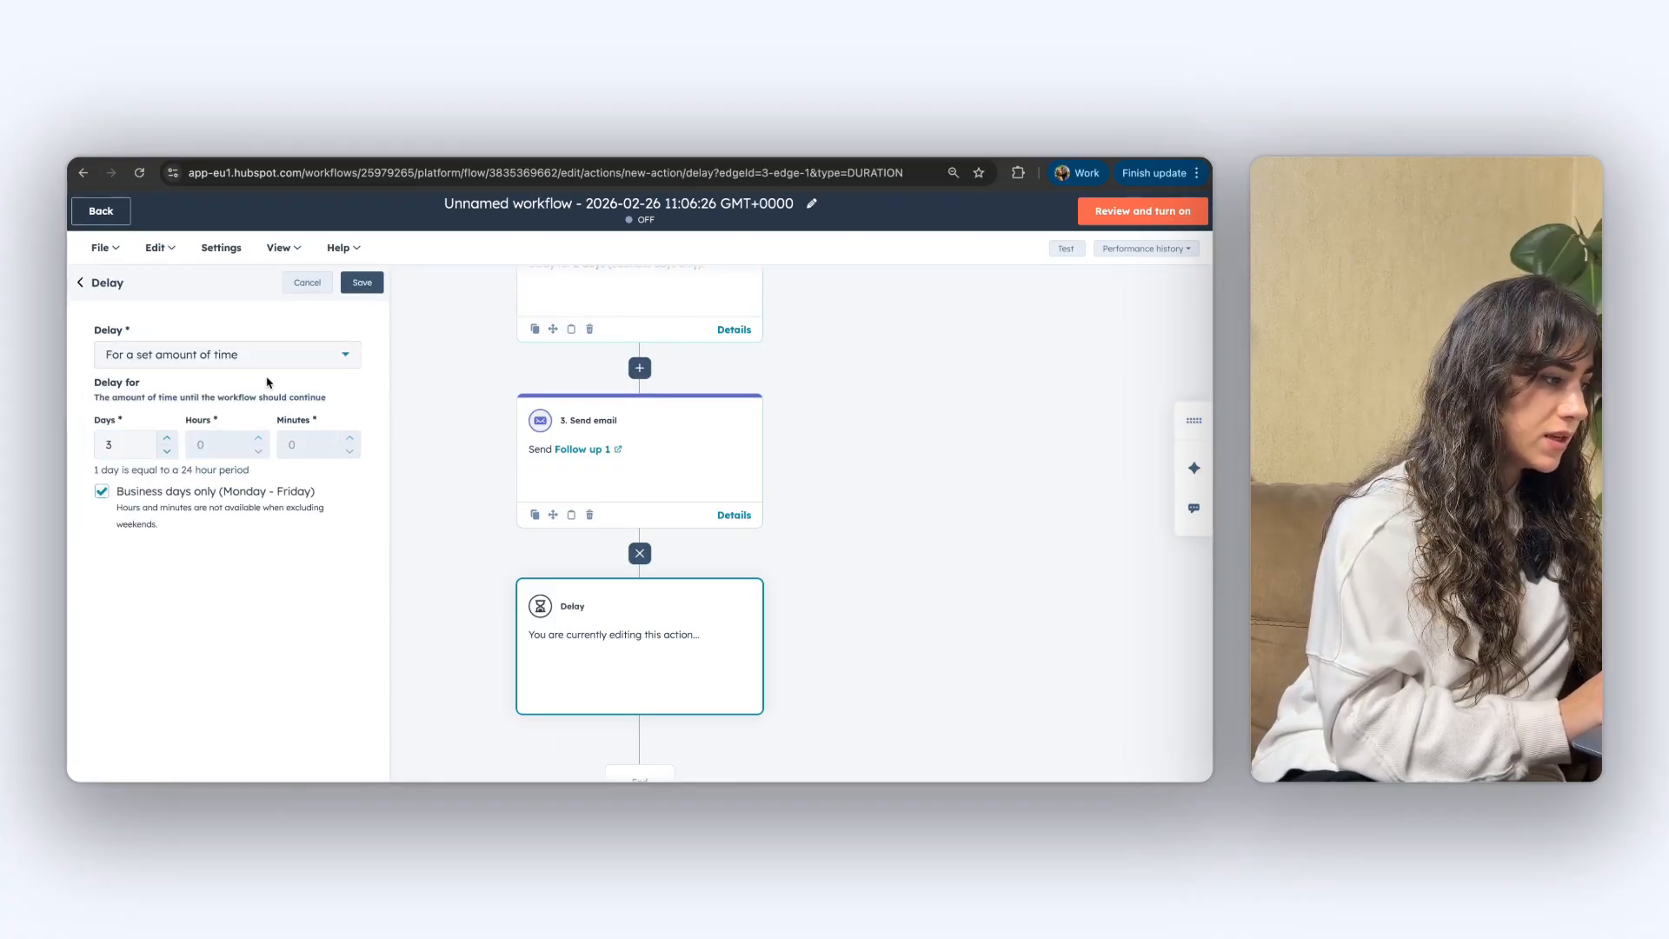
pyautogui.click(362, 283)
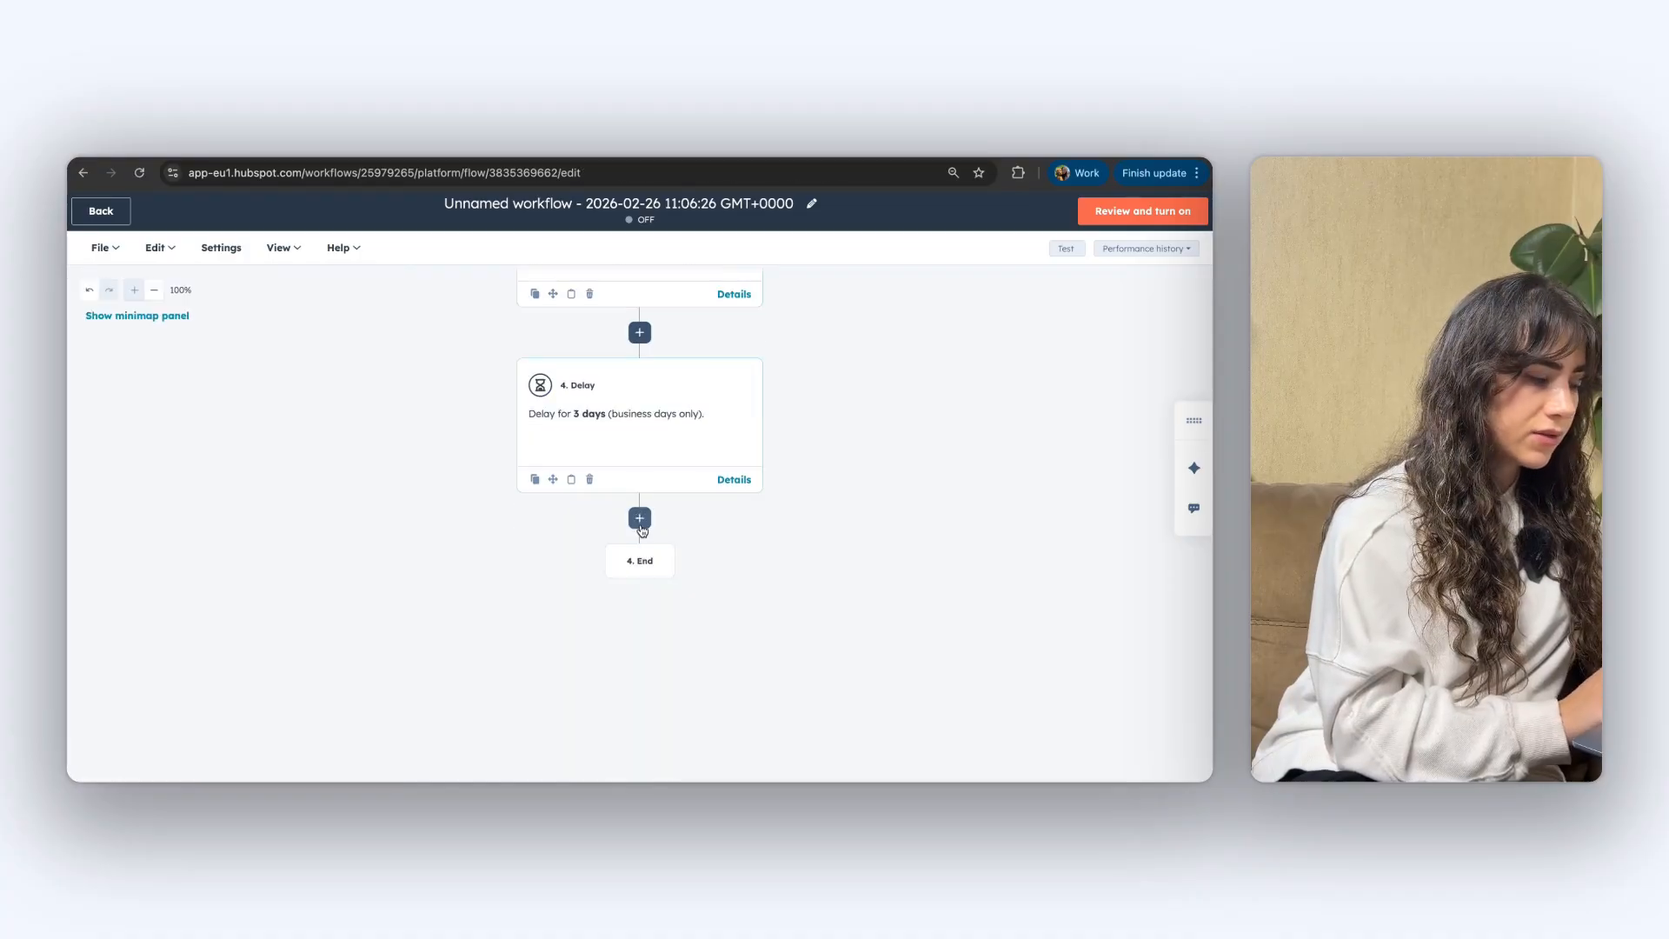
# Add a Send email action after the 3-day delay that sends the Follow up 2 automated email to the enrolled contact, and save it
pyautogui.click(639, 519)
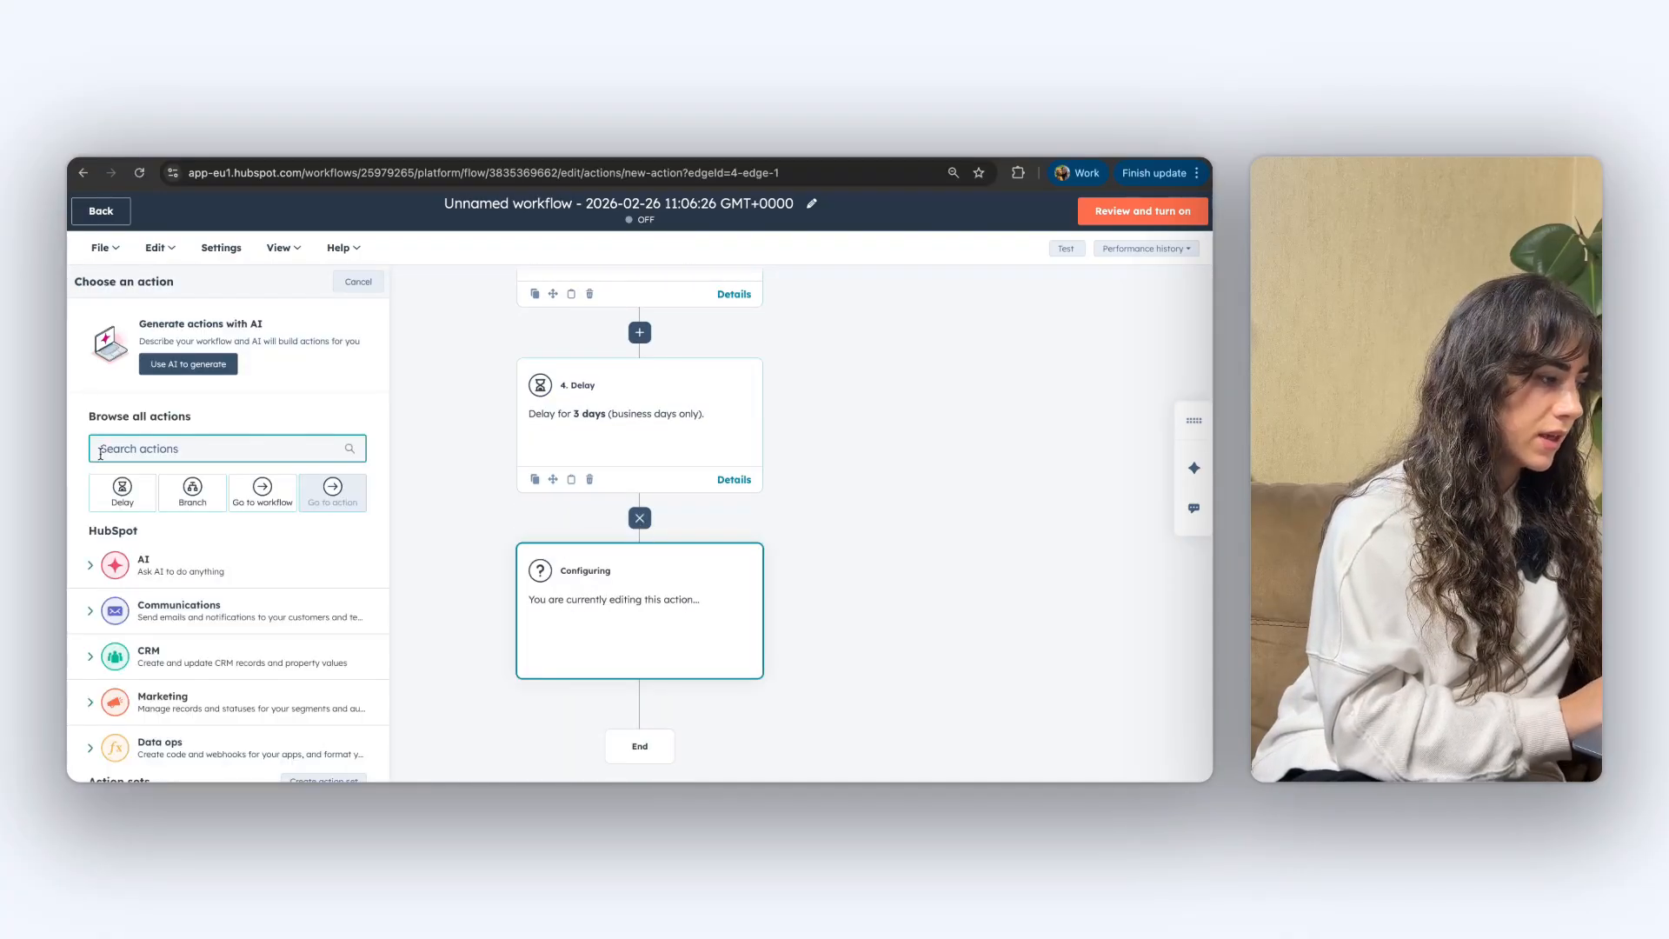
pyautogui.write('send')
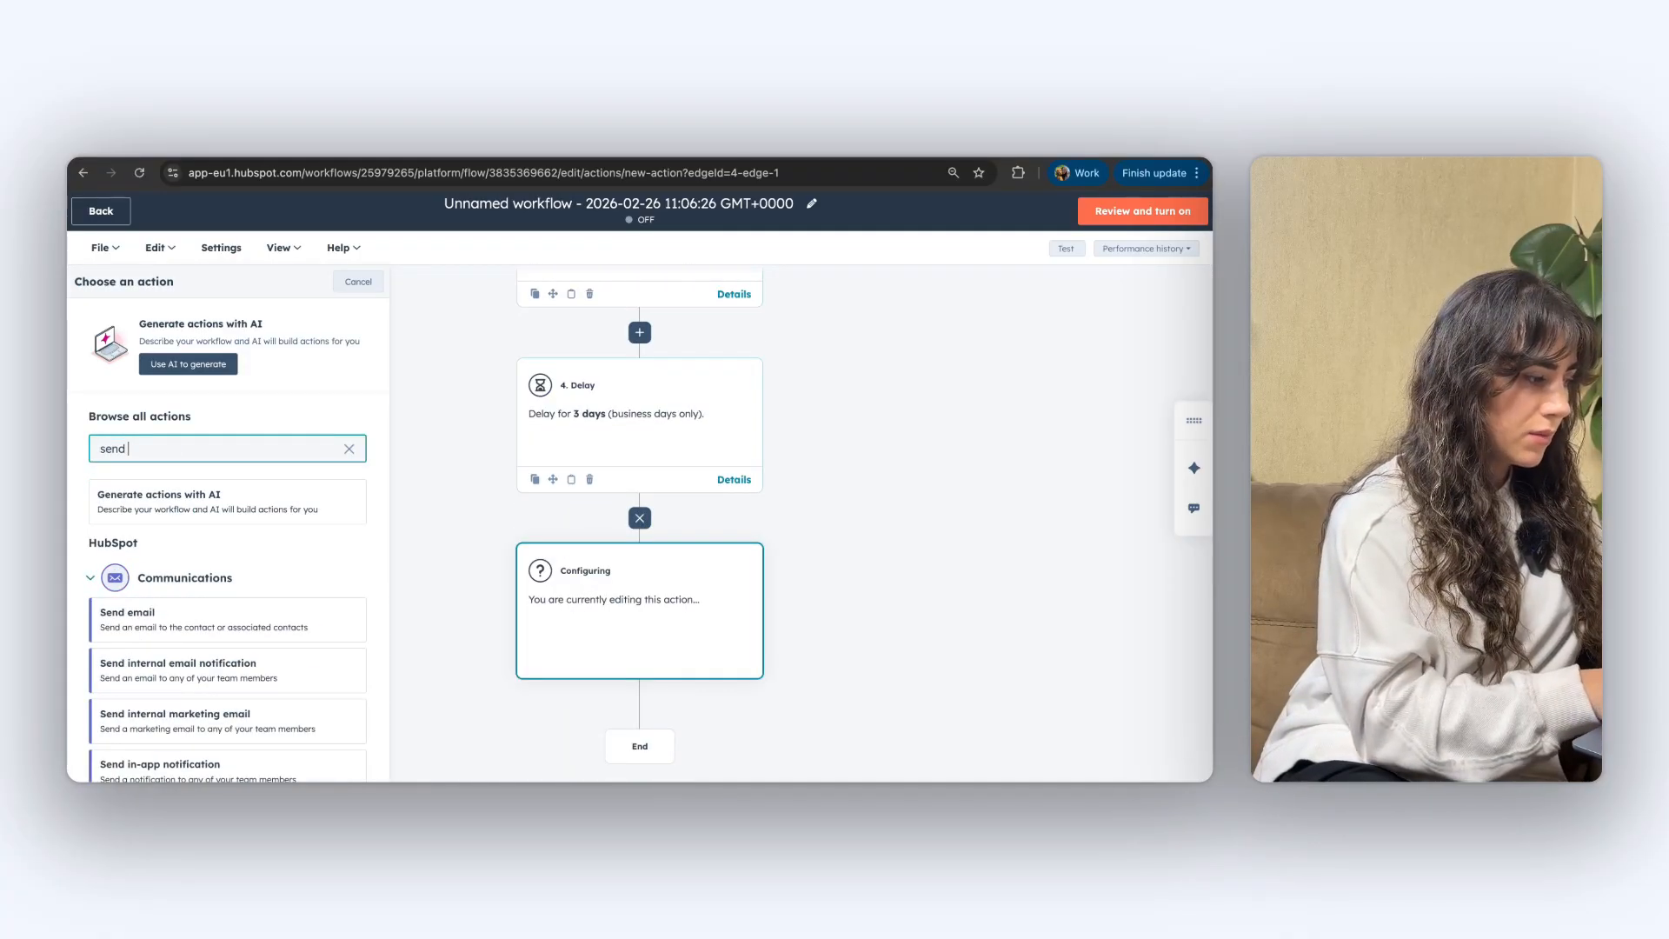
pyautogui.click(139, 619)
pyautogui.click(208, 534)
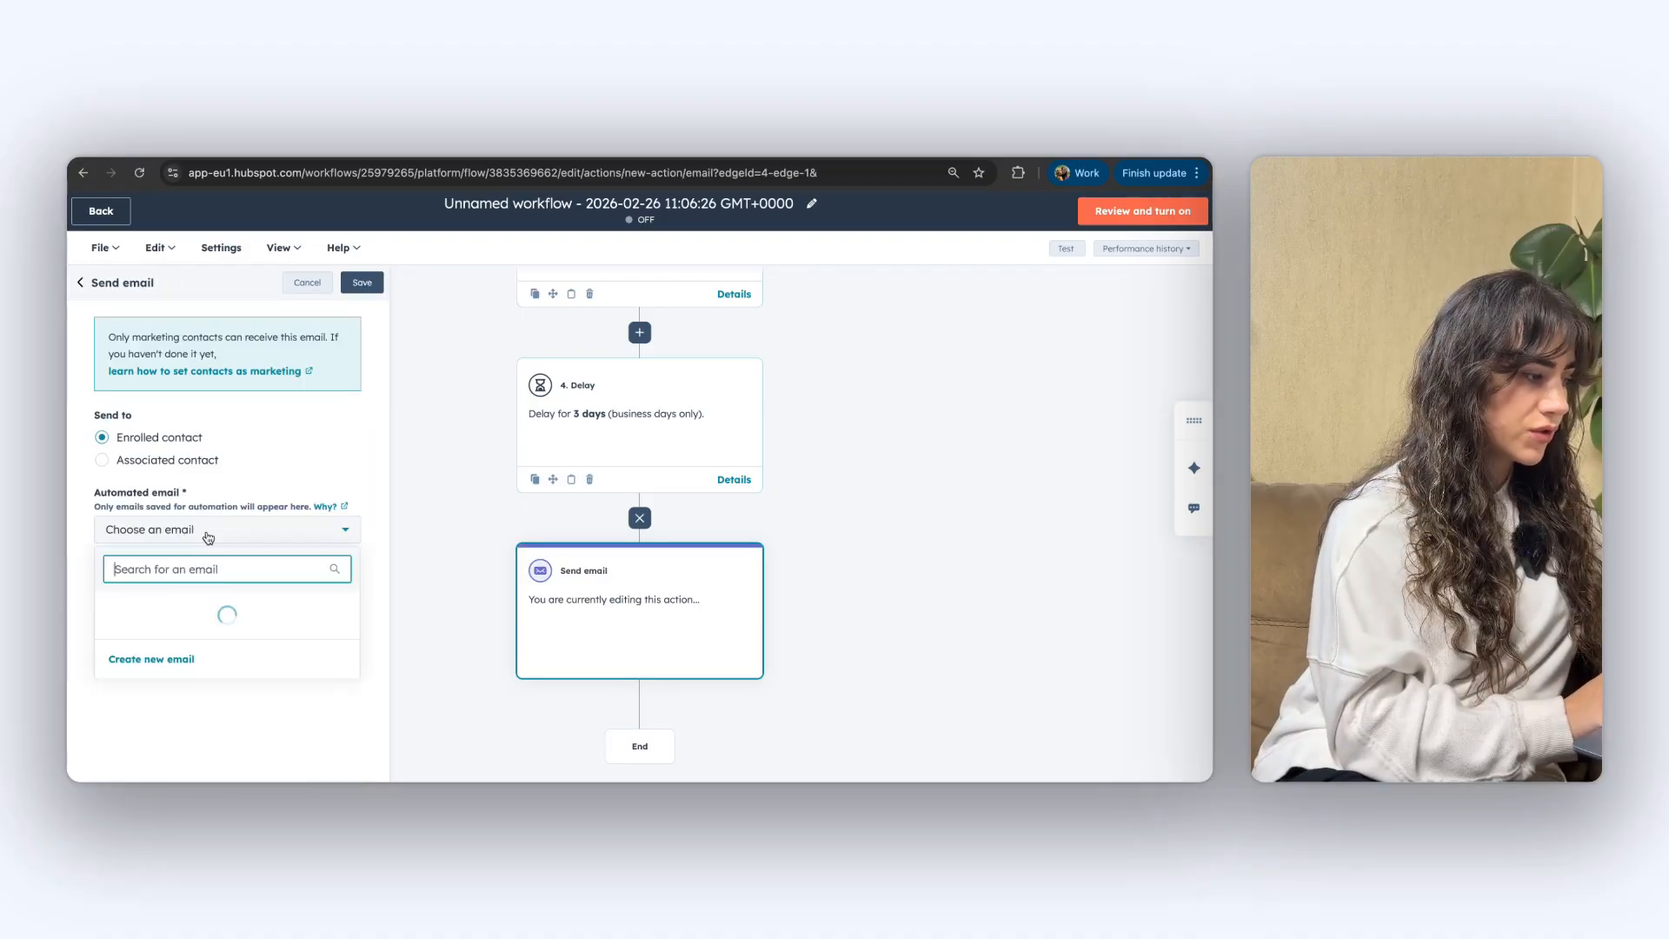
pyautogui.click(165, 609)
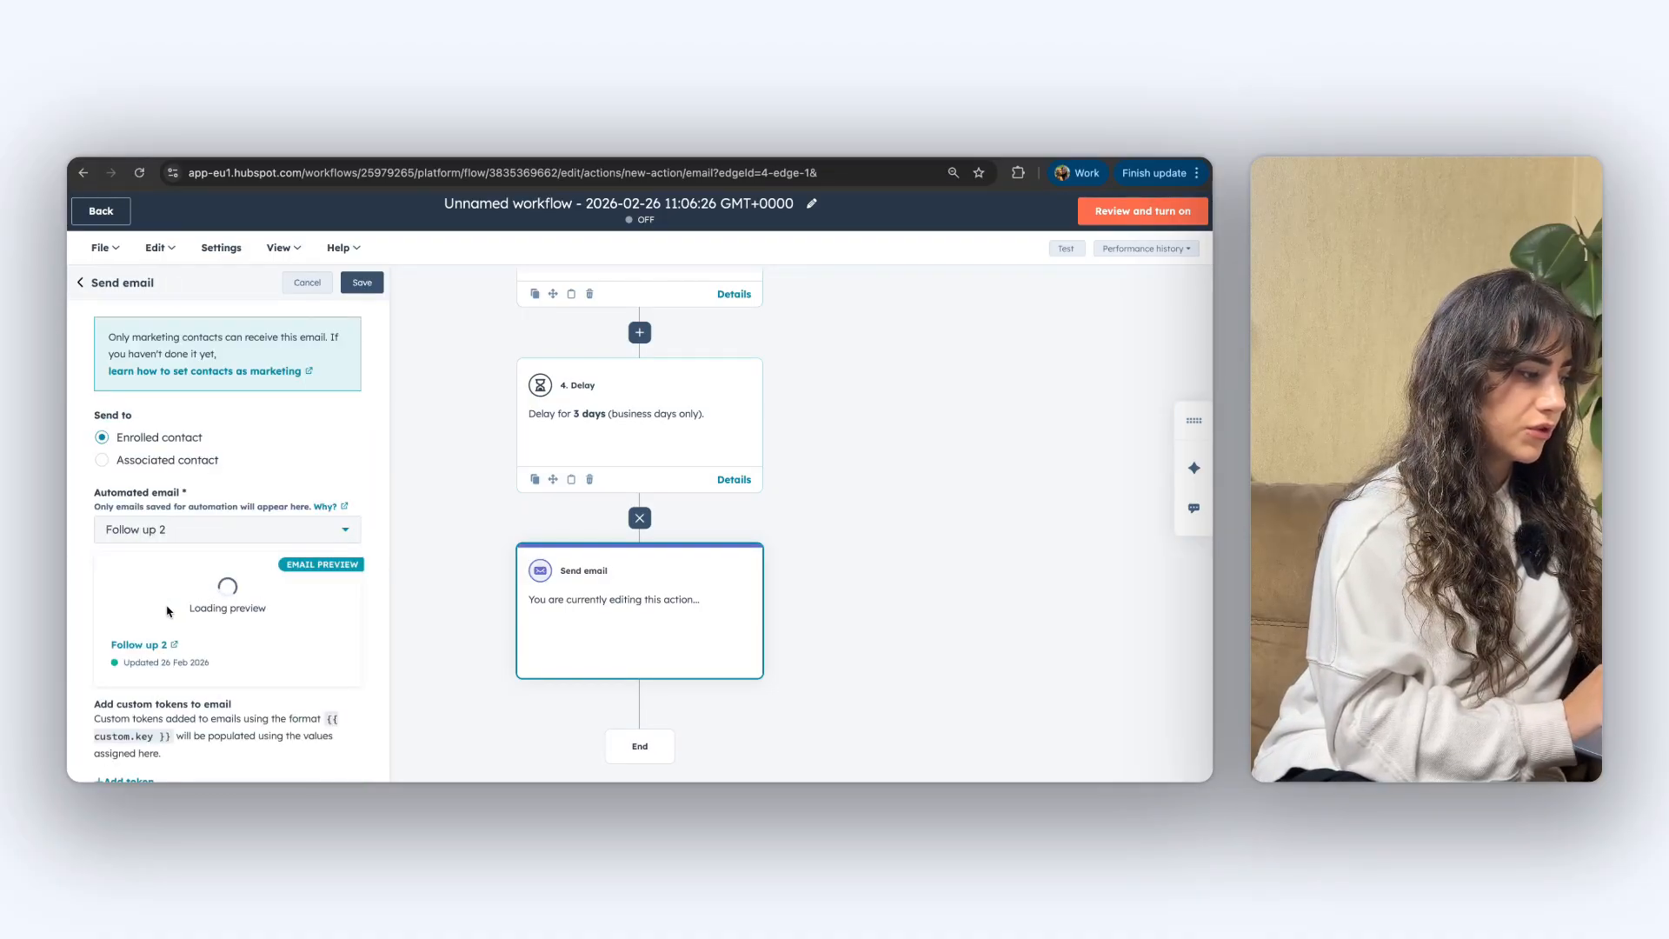
pyautogui.click(361, 282)
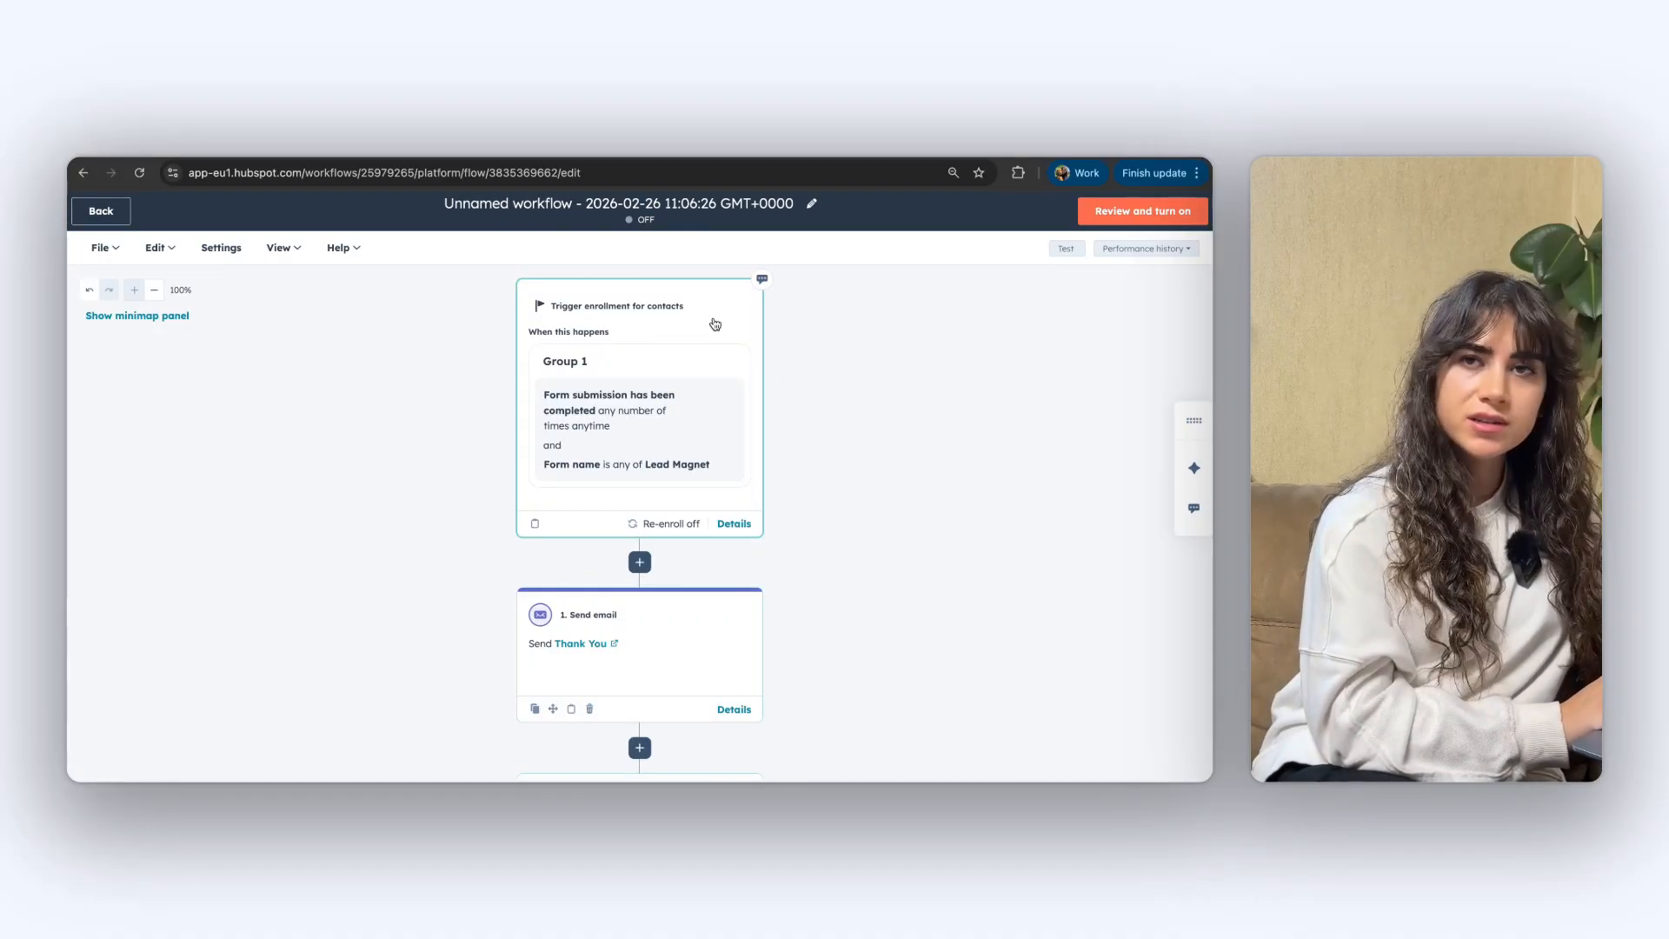
# In the enrollment trigger's settings, try unenrolling contacts added to a suppression segment, look through the available segments, and turn the option back off
pyautogui.click(675, 317)
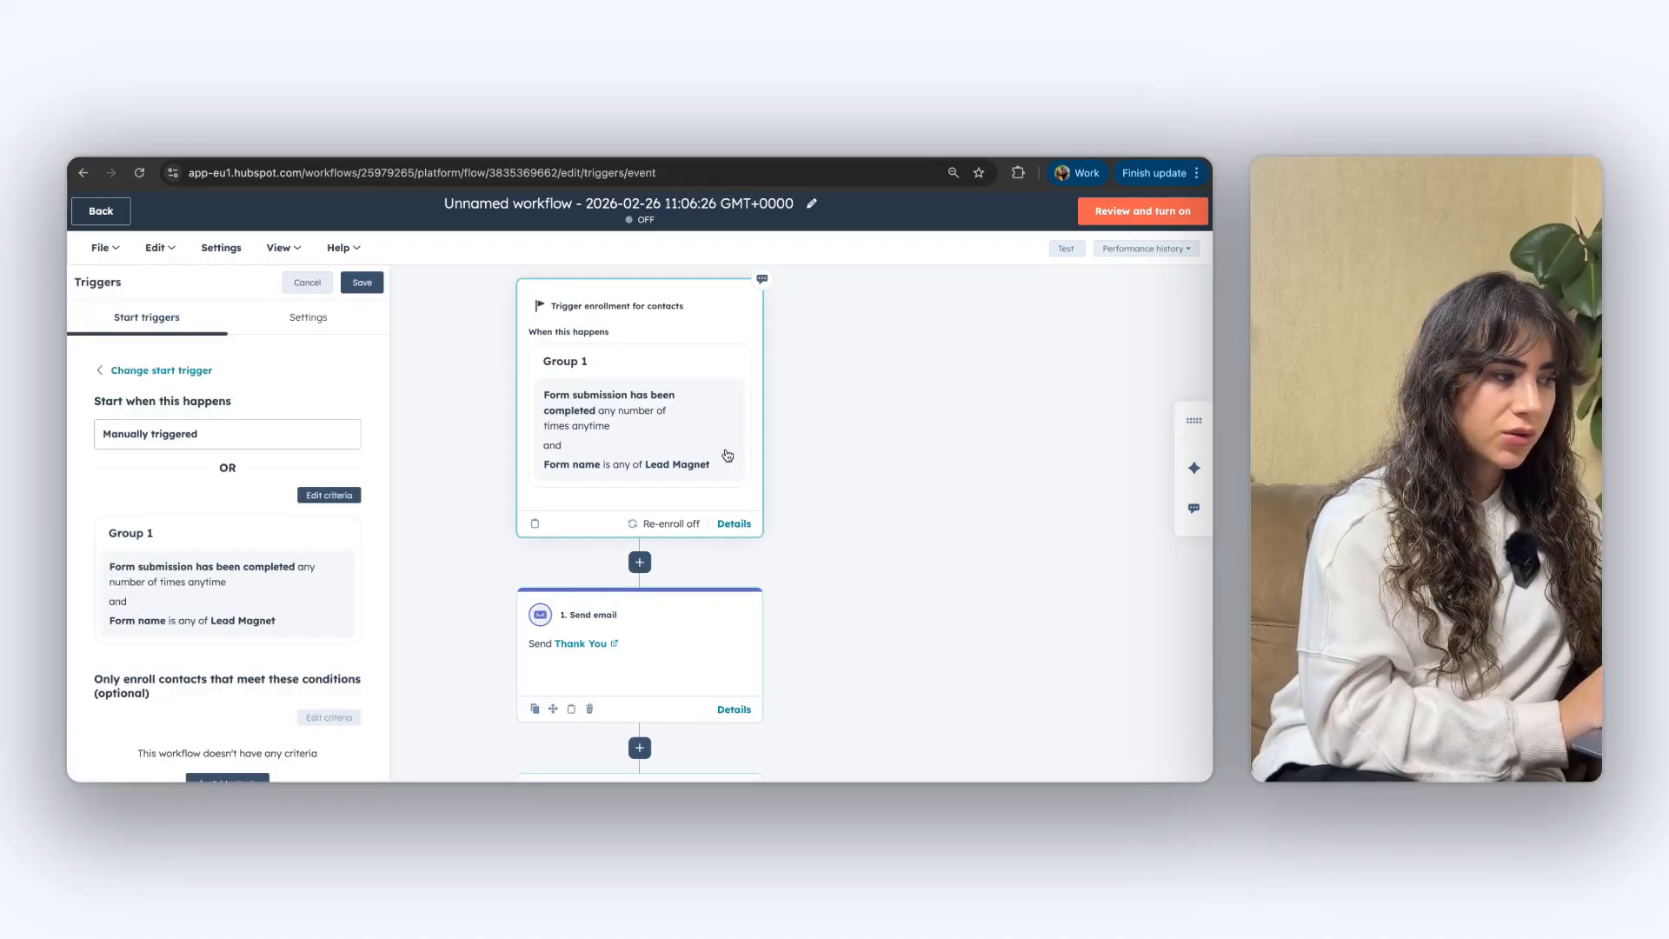
pyautogui.click(305, 327)
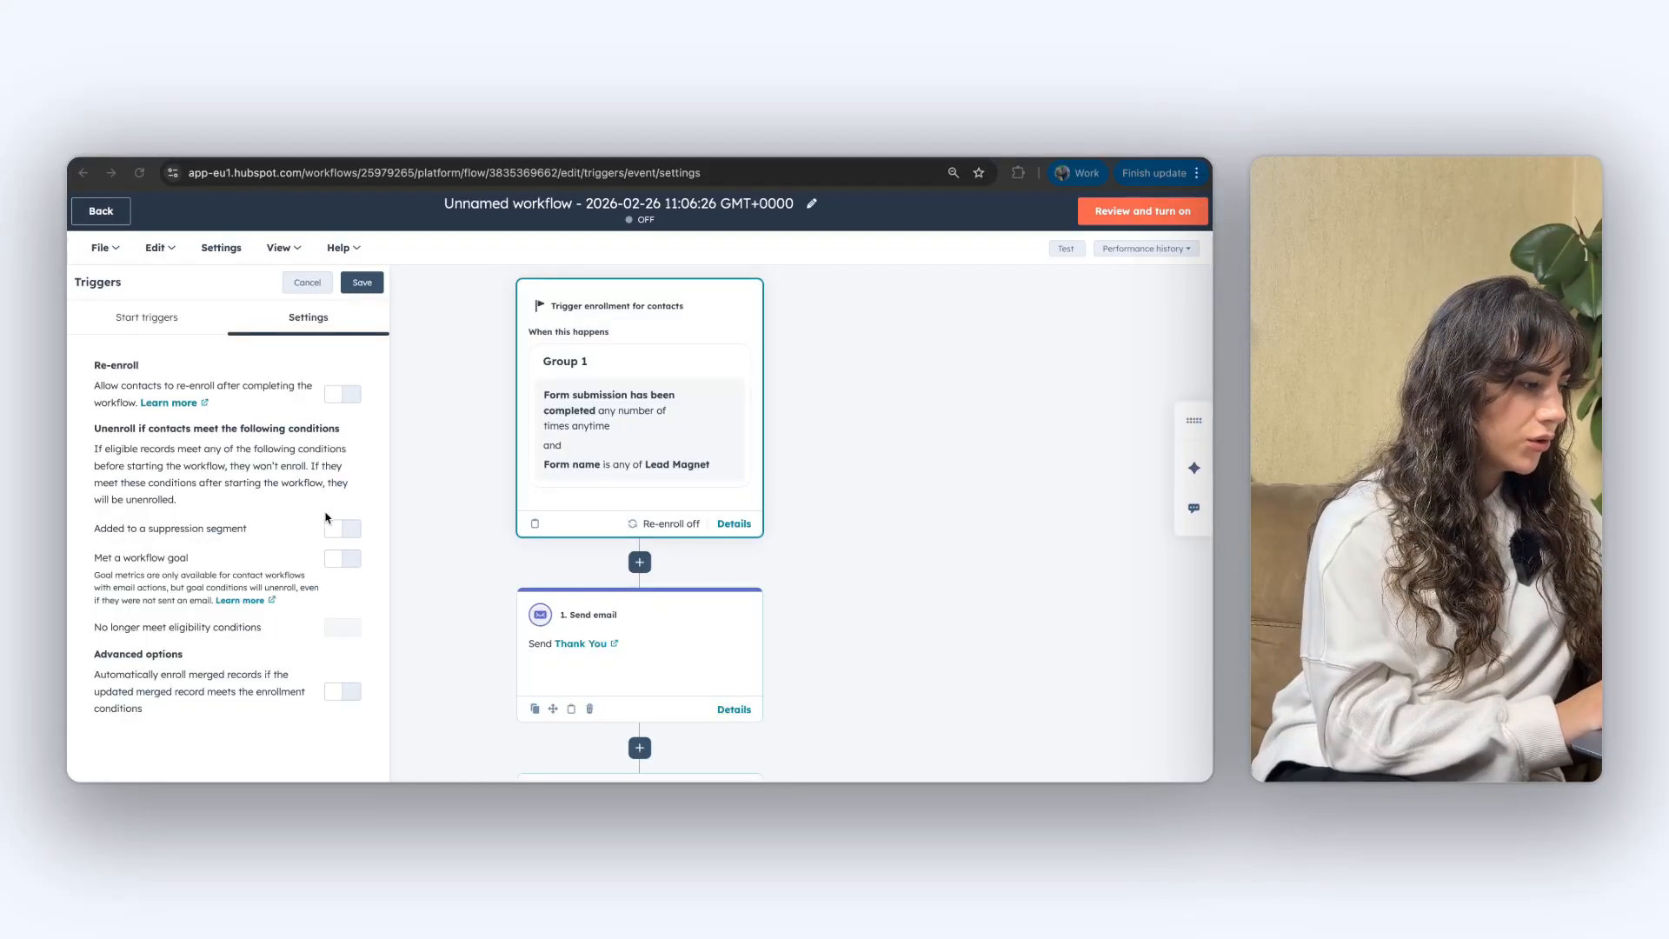
pyautogui.click(352, 529)
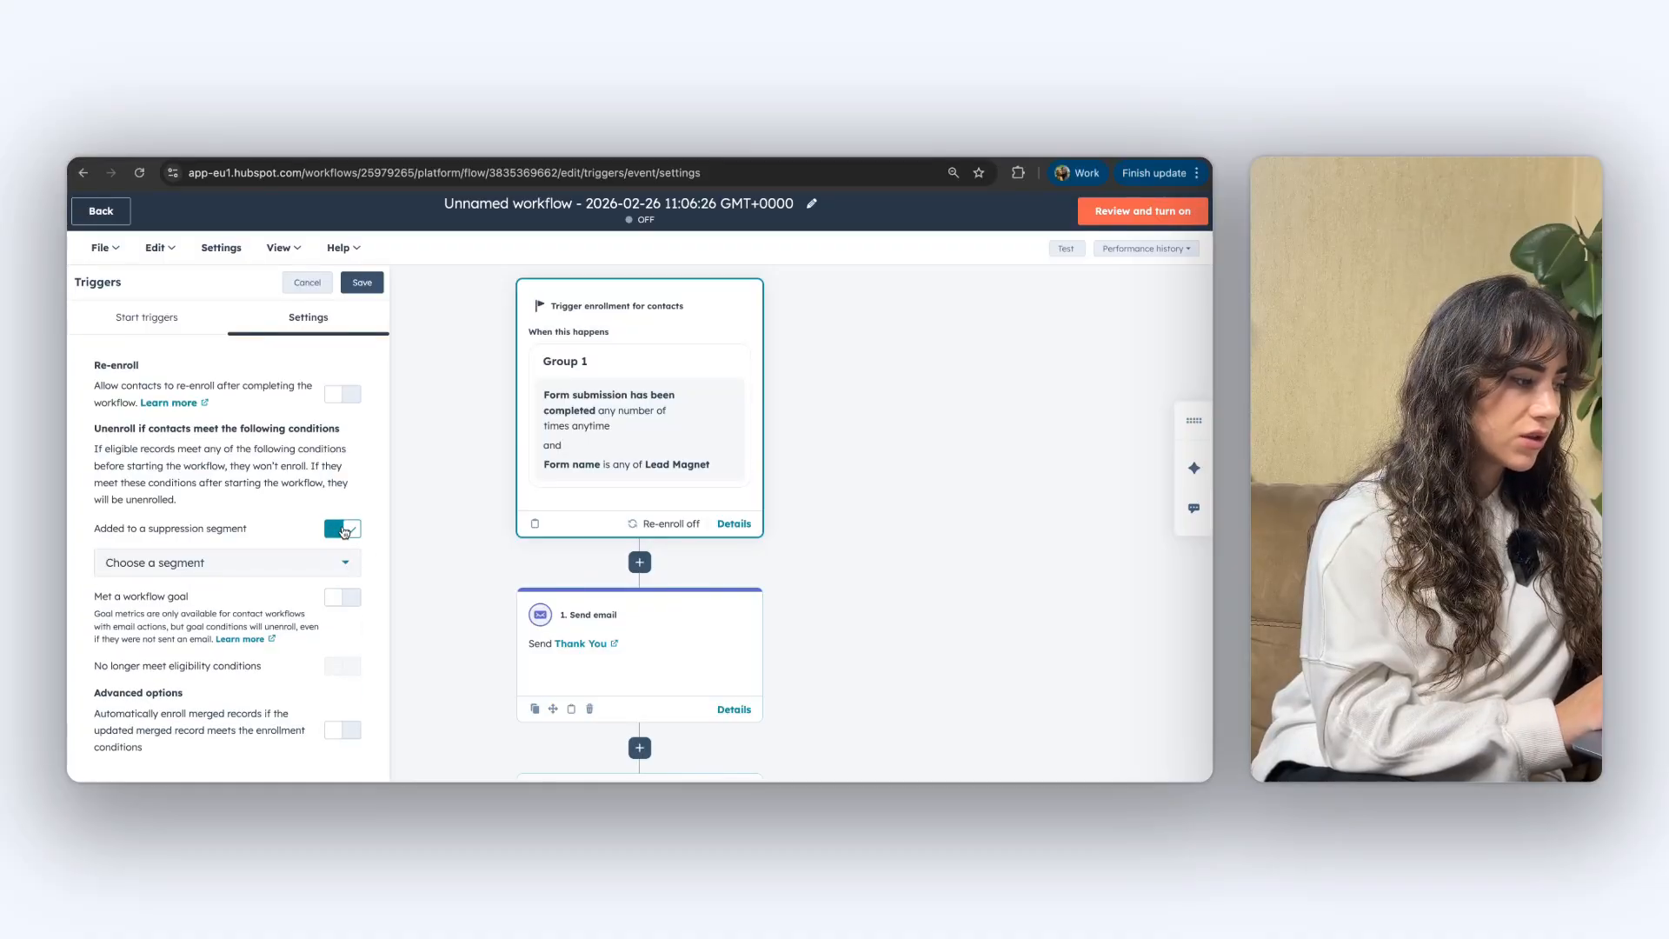
pyautogui.click(232, 571)
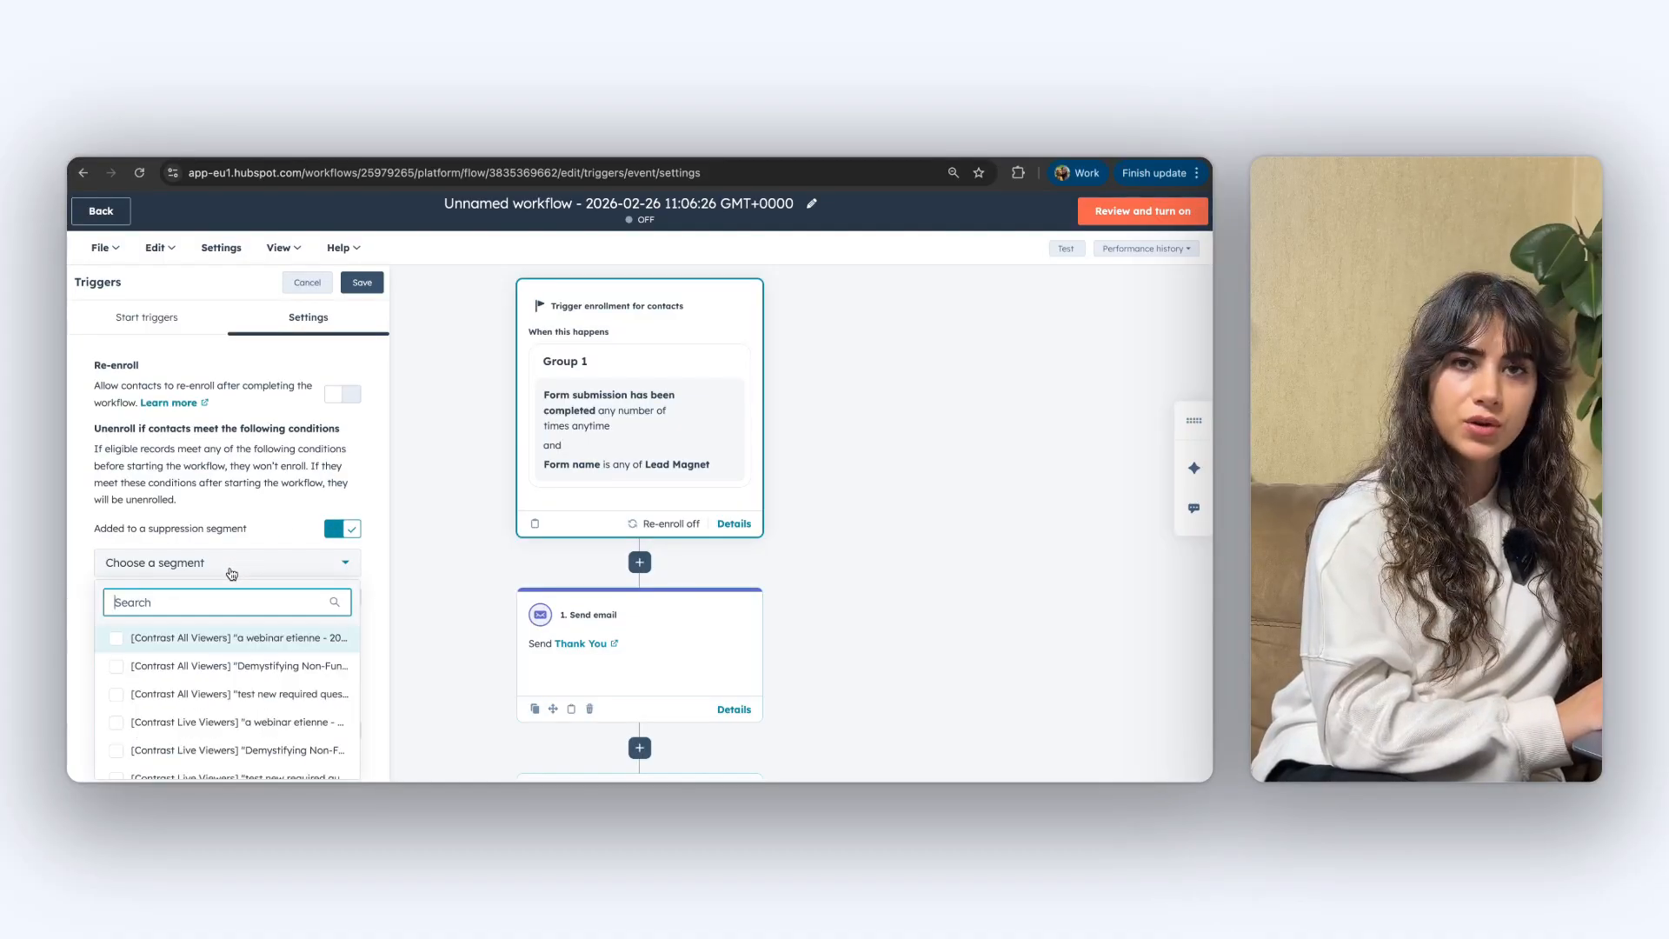
pyautogui.click(233, 571)
pyautogui.click(343, 527)
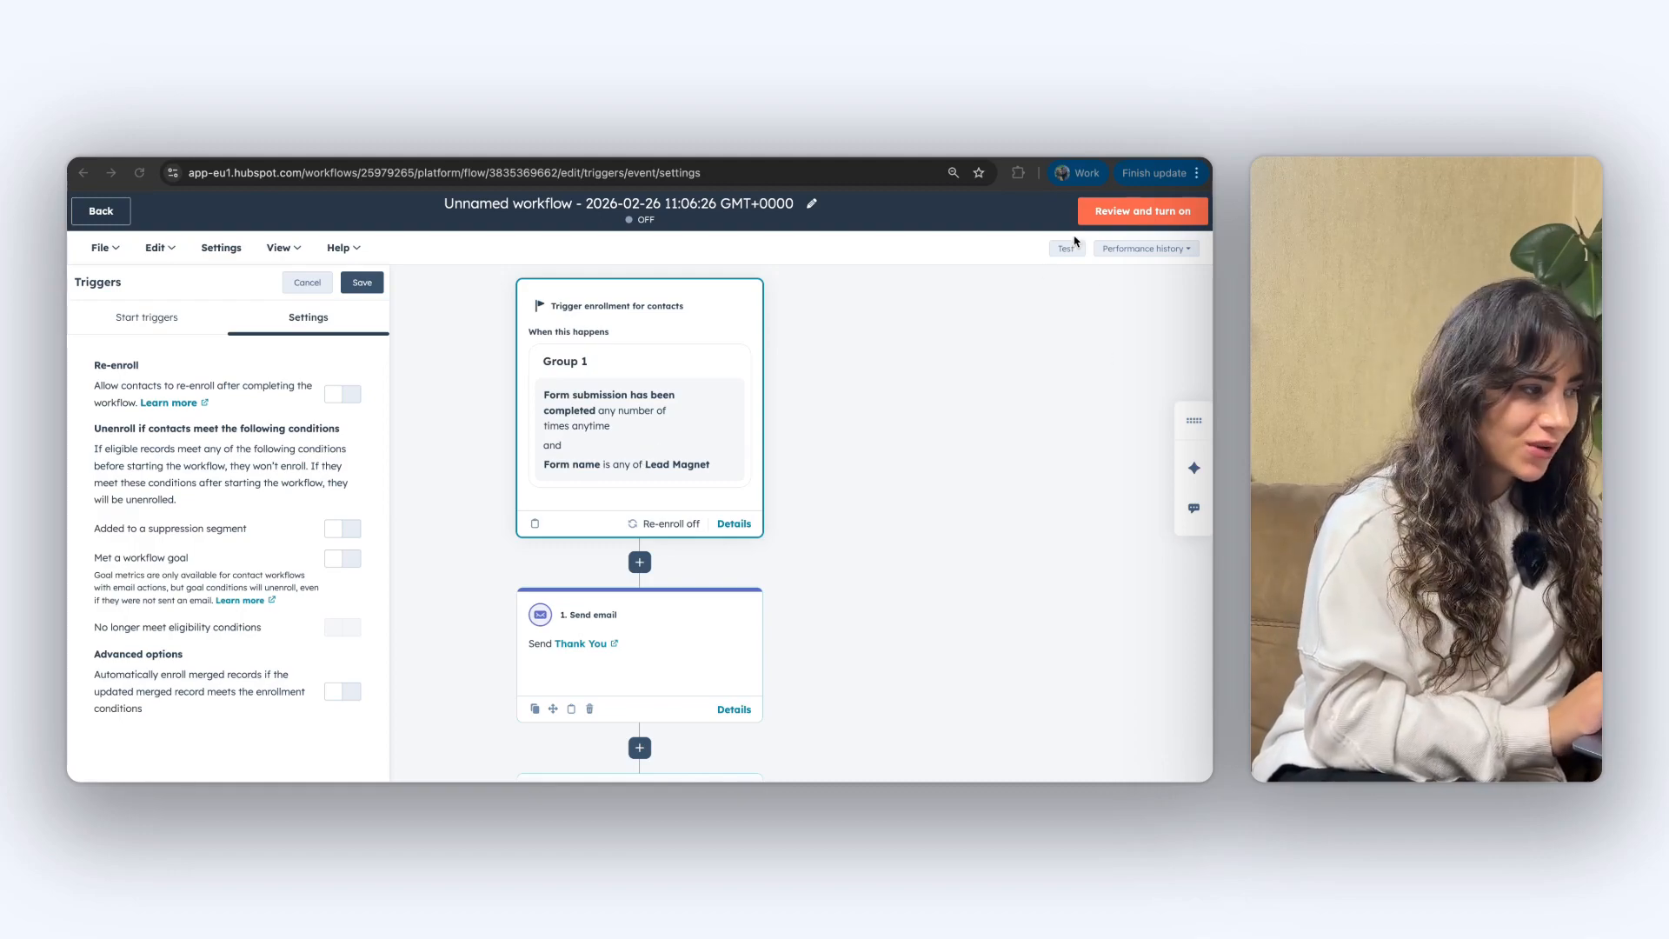
# Start the workflow review, check the enrollment details, and choose to enroll contacts who already meet the criteria immediately when the workflow turns on
pyautogui.click(1123, 217)
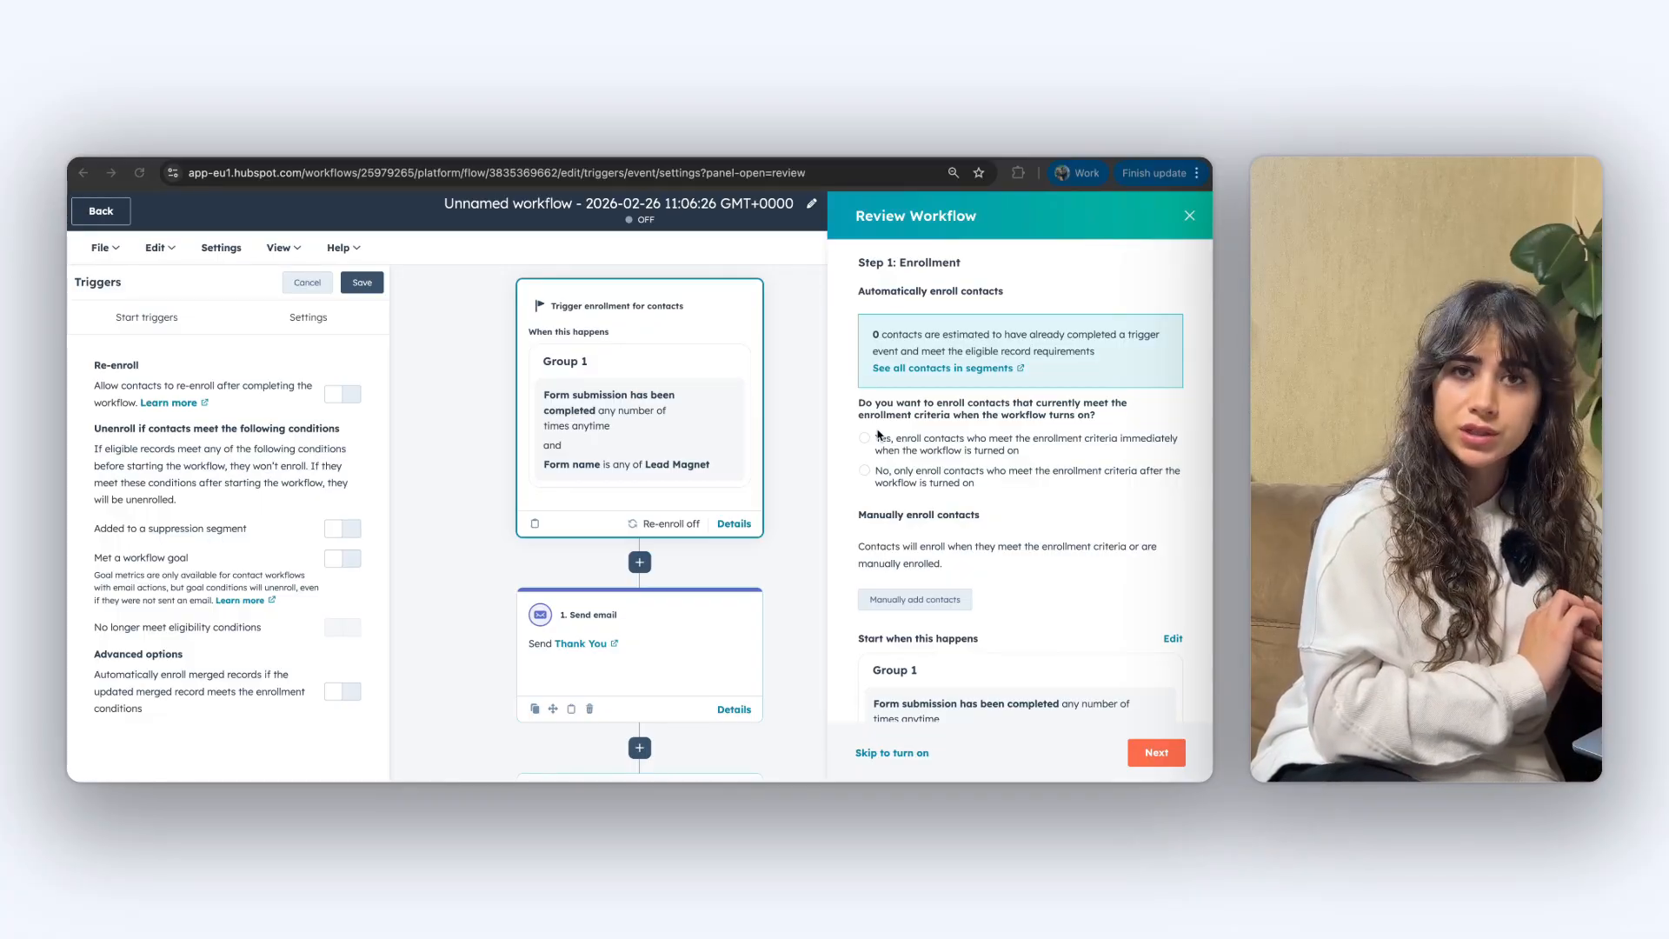
pyautogui.scroll(-3, 878, 434)
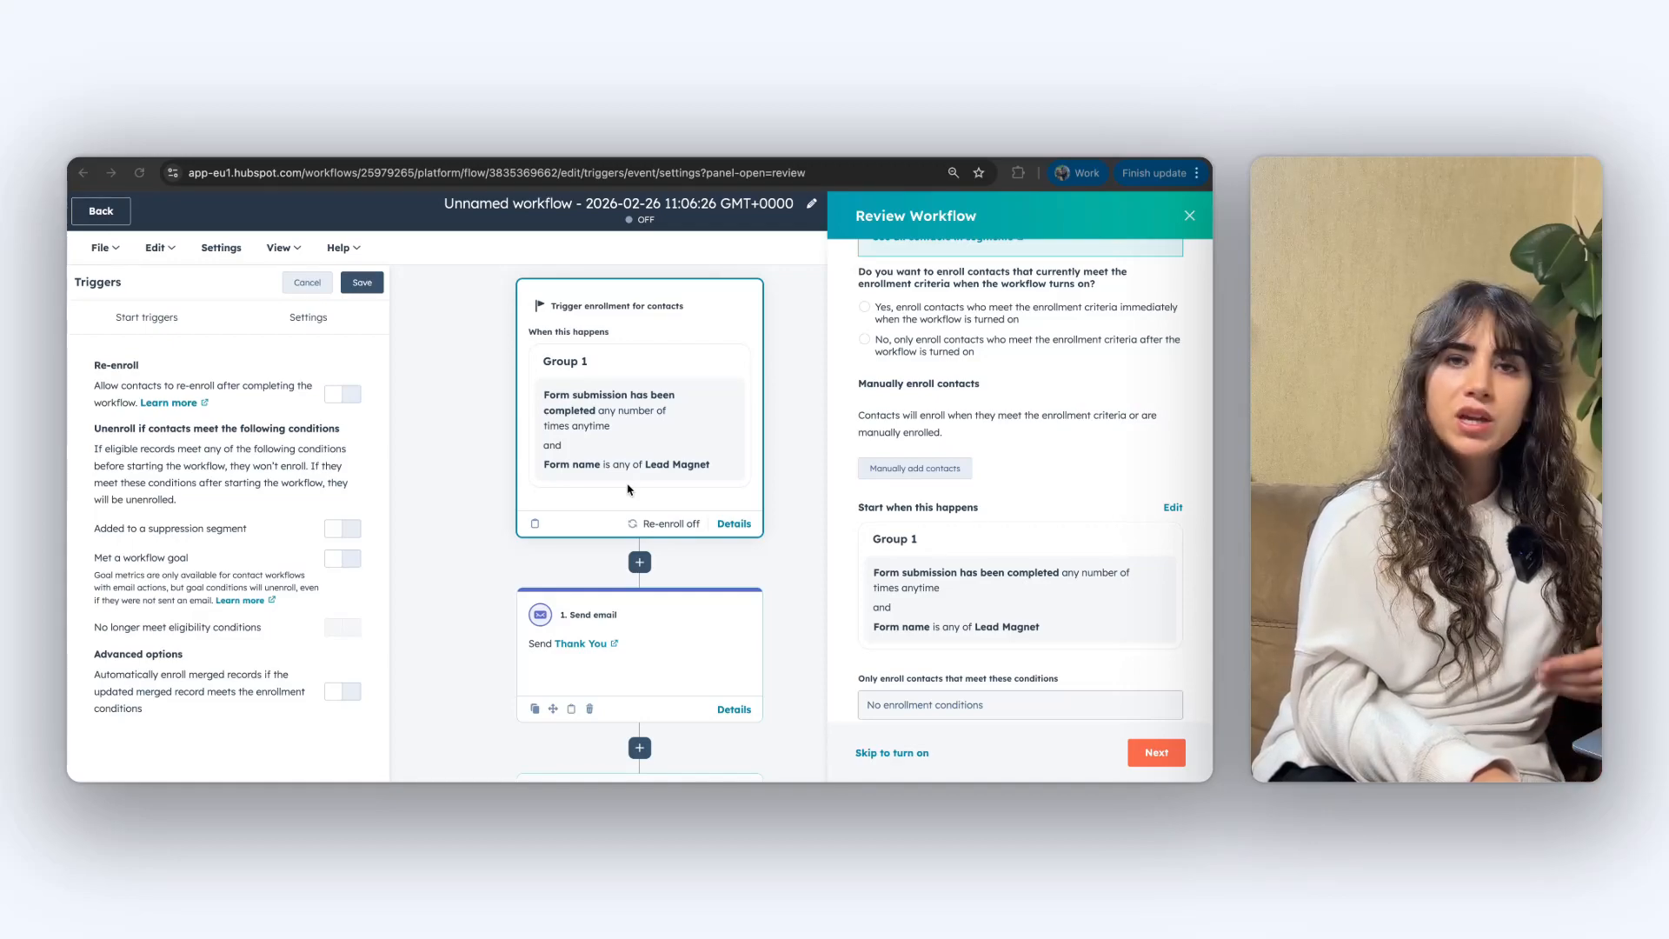
pyautogui.scroll(3, 953, 410)
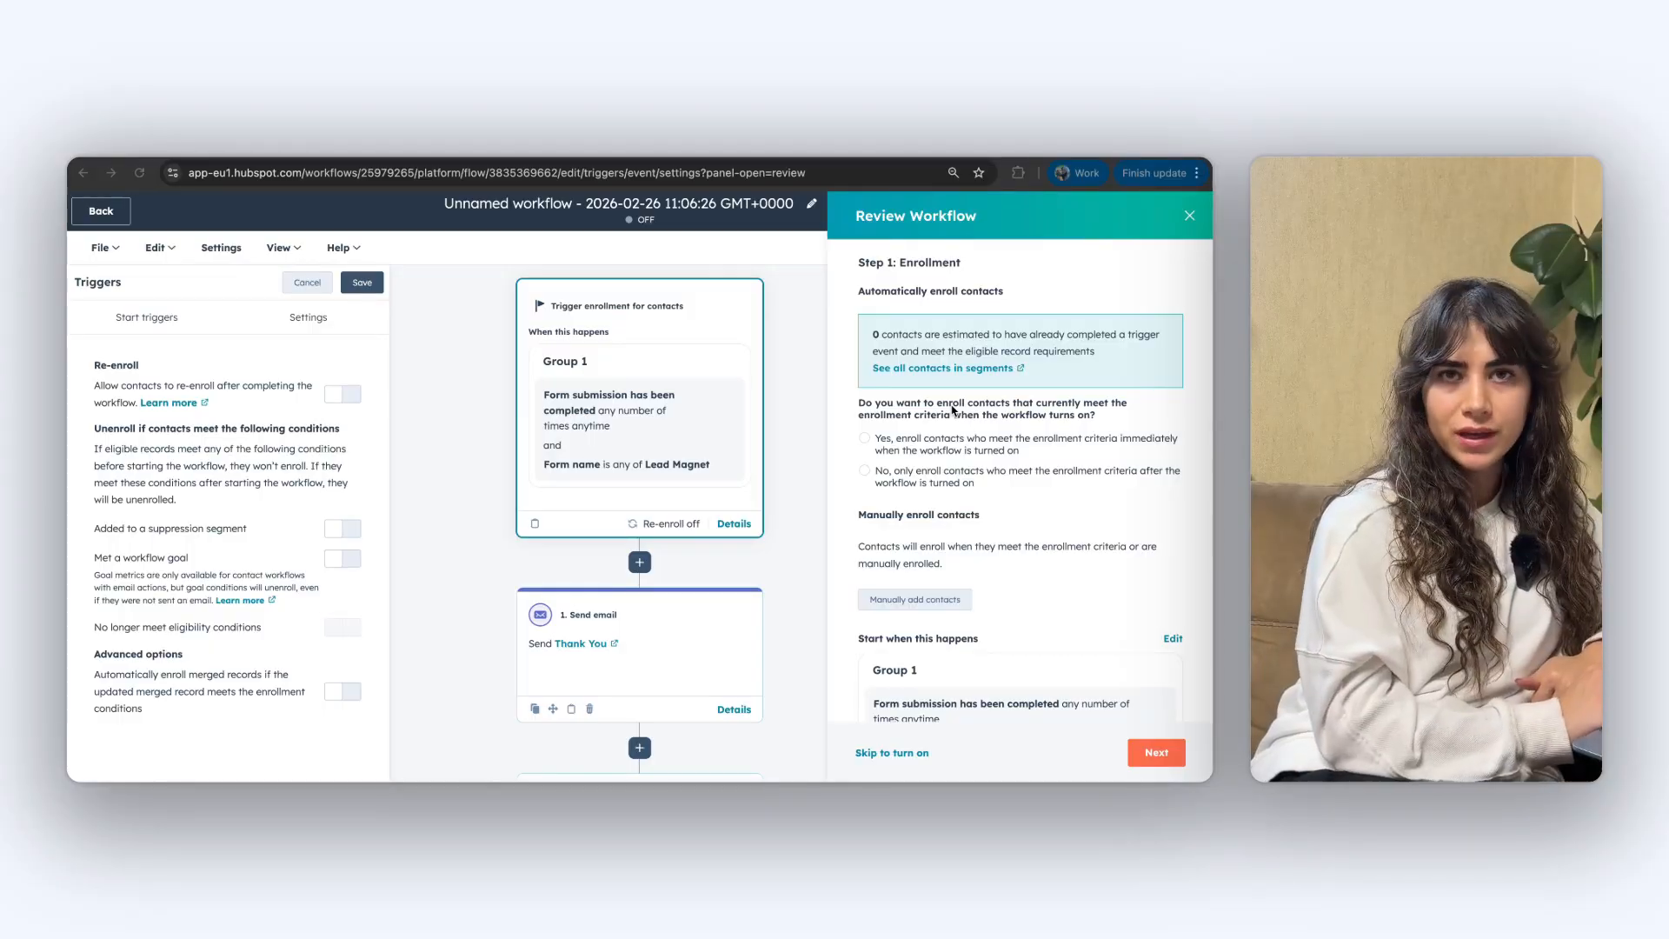
pyautogui.scroll(-2, 952, 408)
pyautogui.scroll(2, 861, 414)
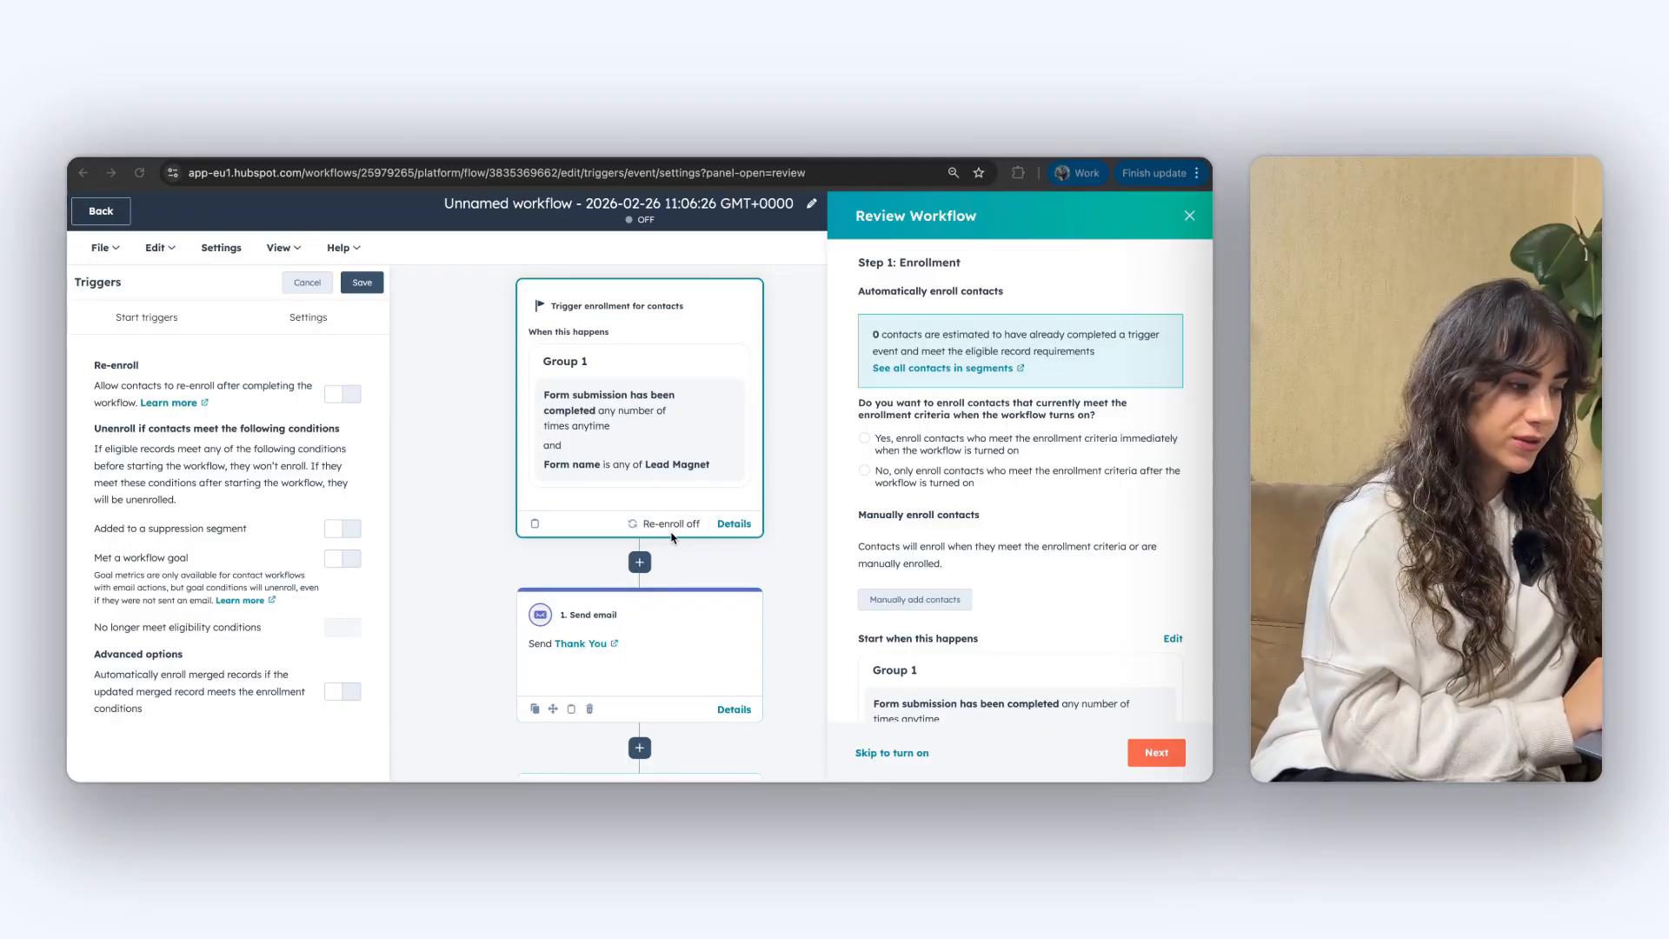
pyautogui.click(866, 439)
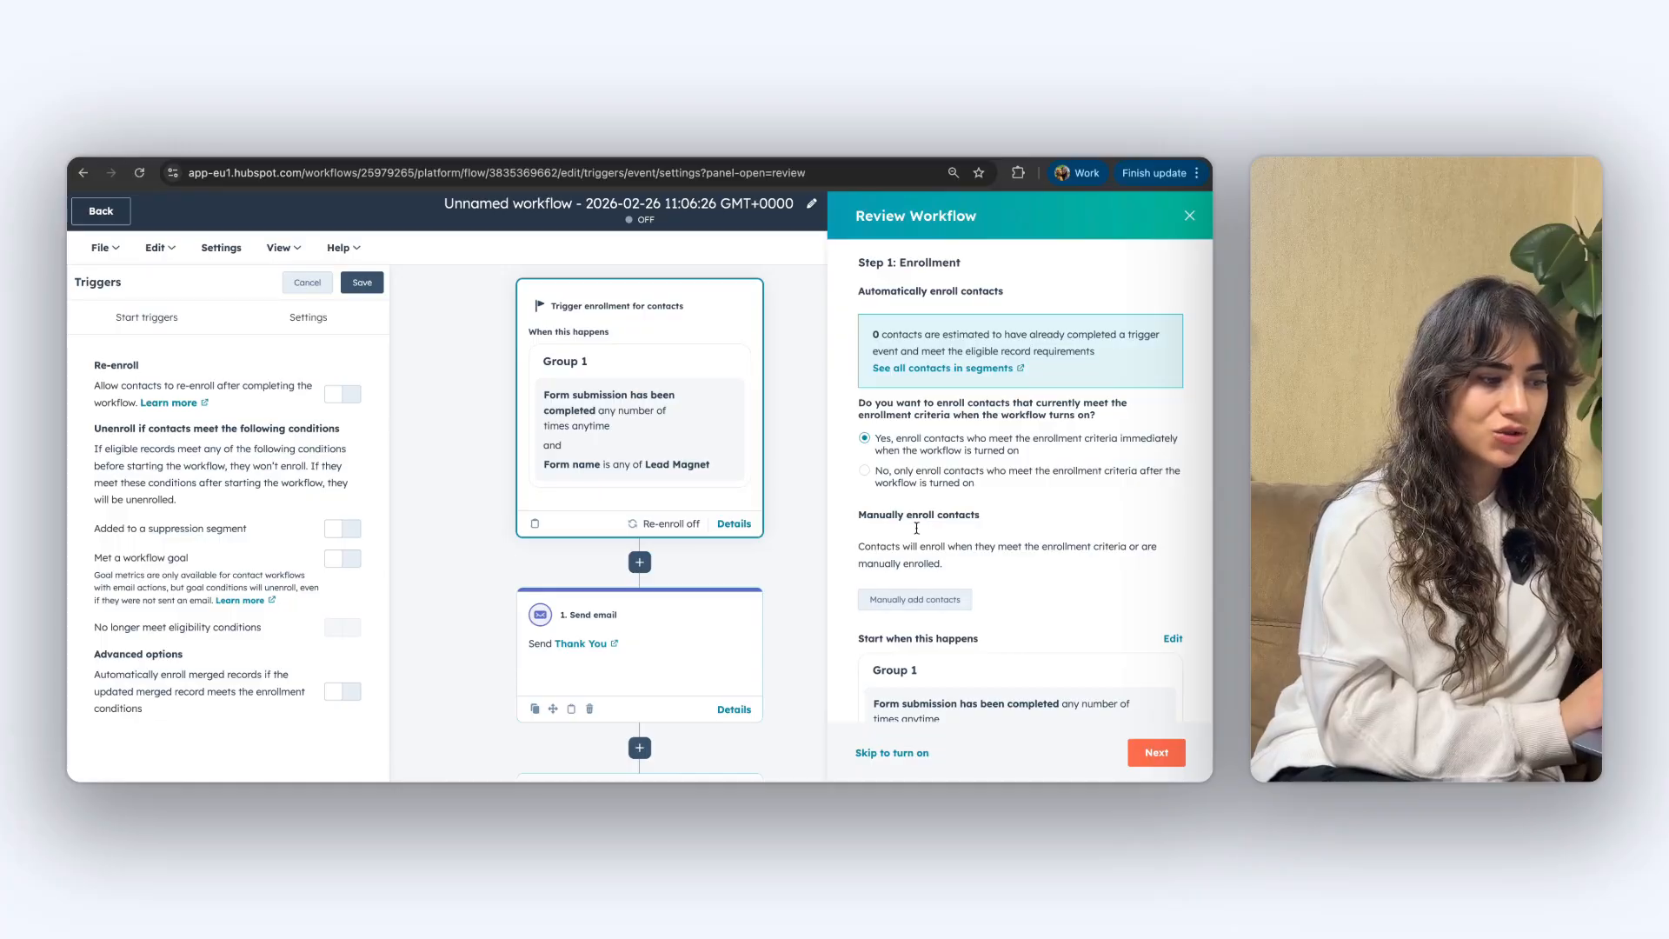
# Read through the review's start trigger, re-enroll, unenroll and advanced enrollment settings, and continue to Timing & Performance
pyautogui.scroll(-5, 937, 584)
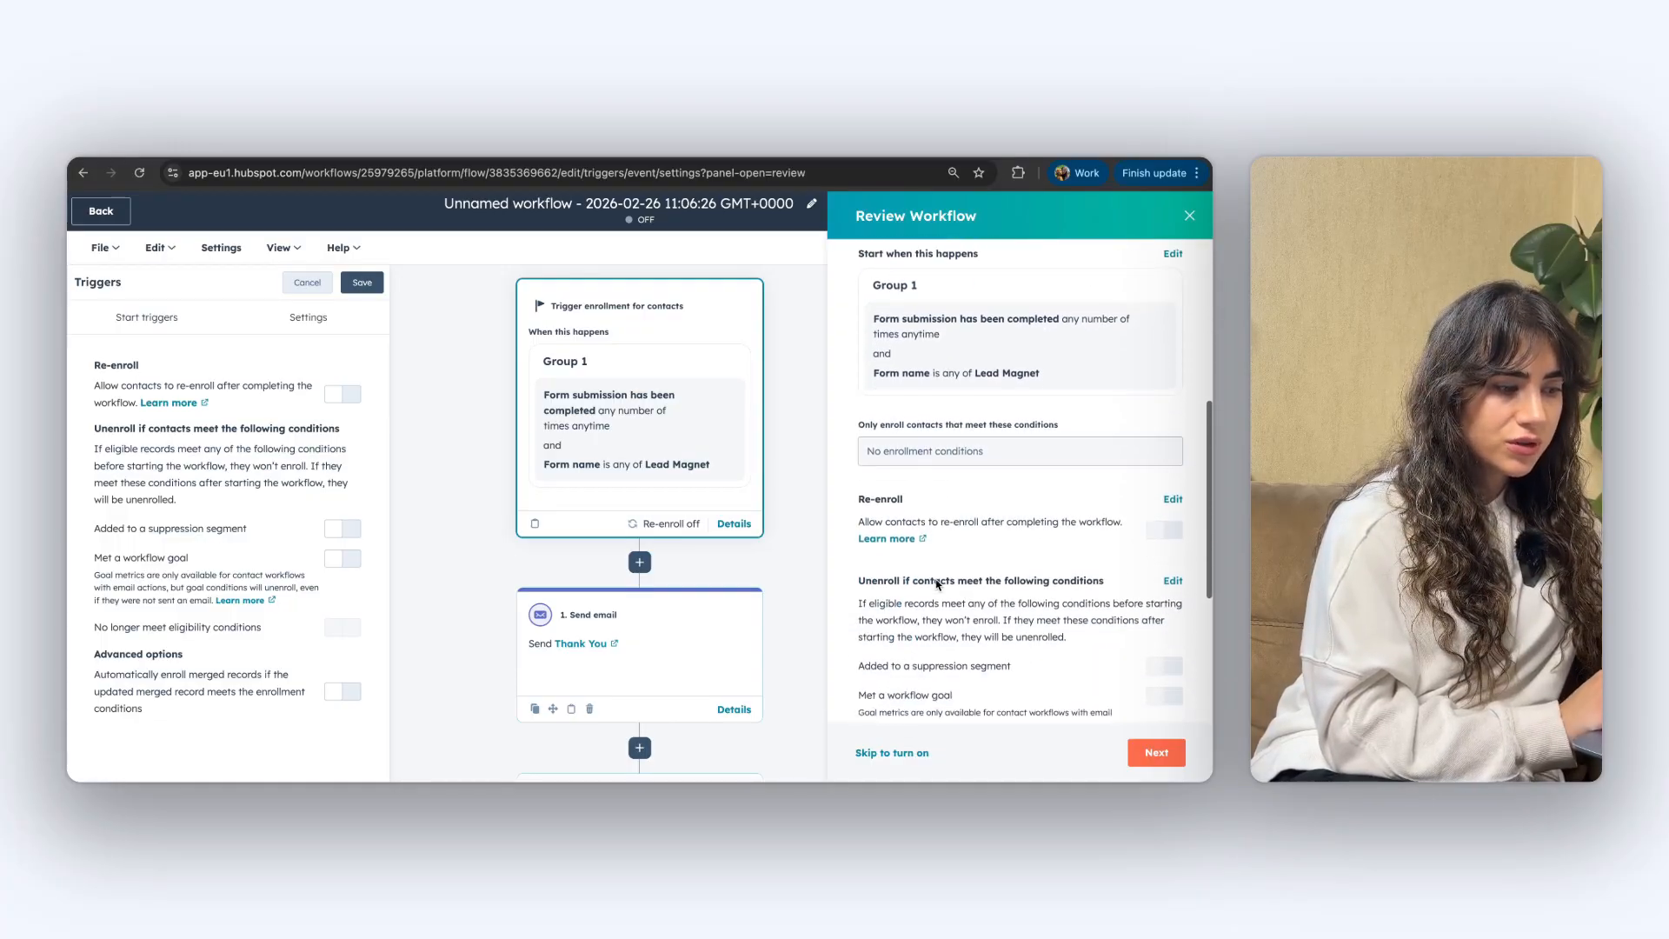
pyautogui.scroll(-2, 937, 584)
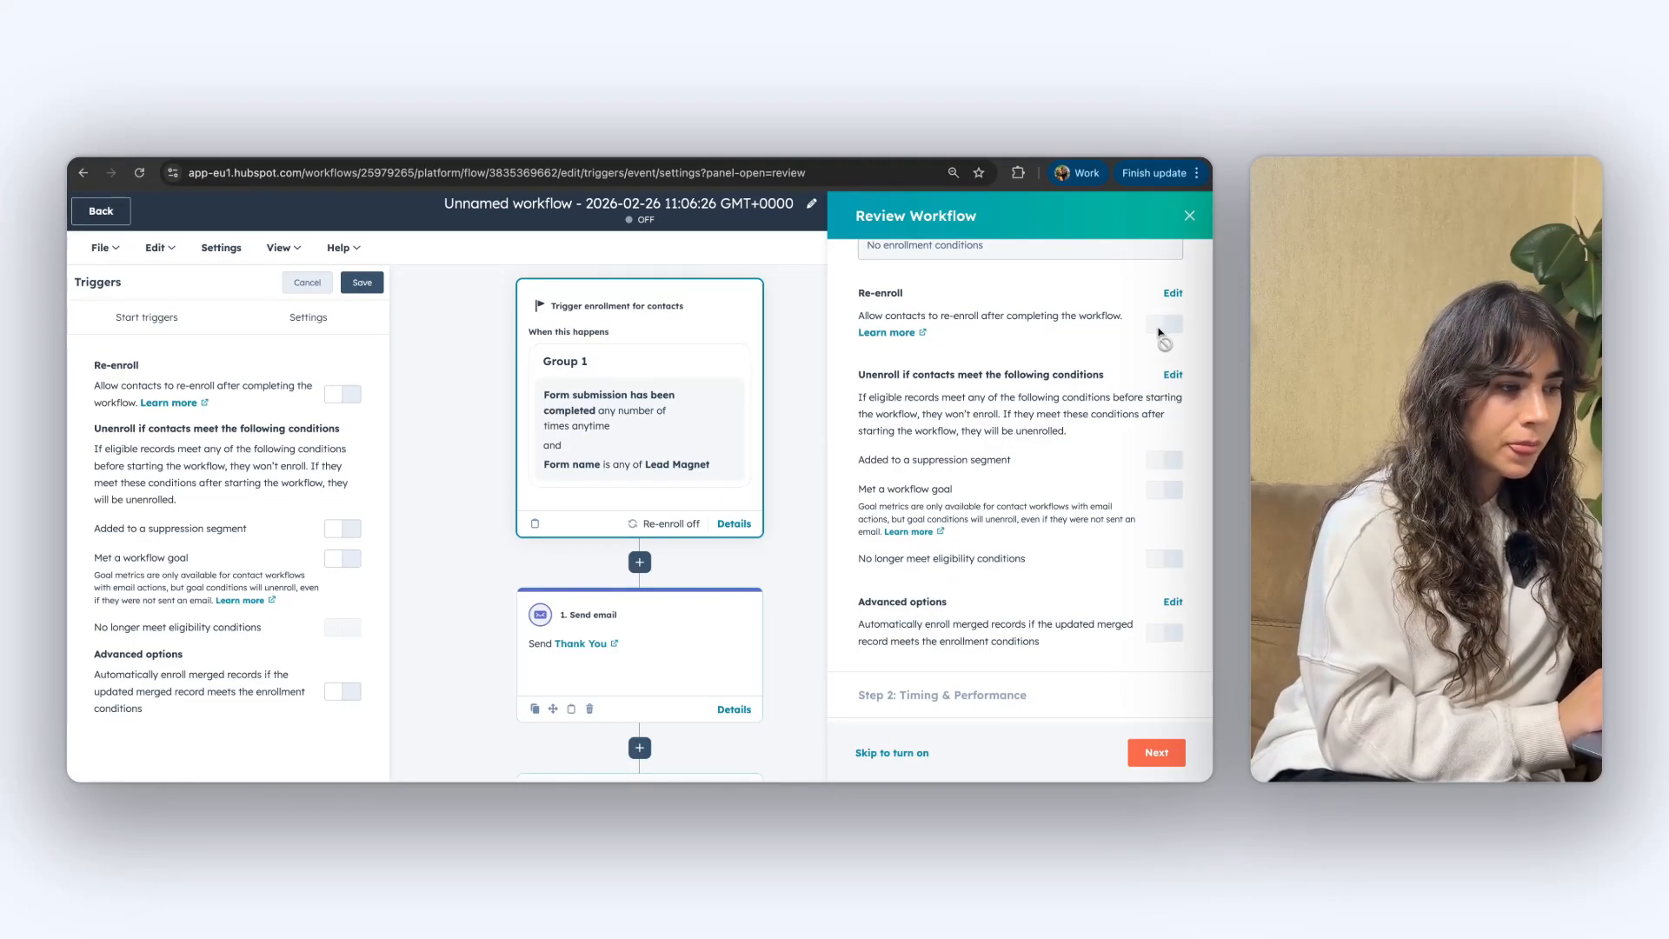
pyautogui.scroll(-10, 1015, 621)
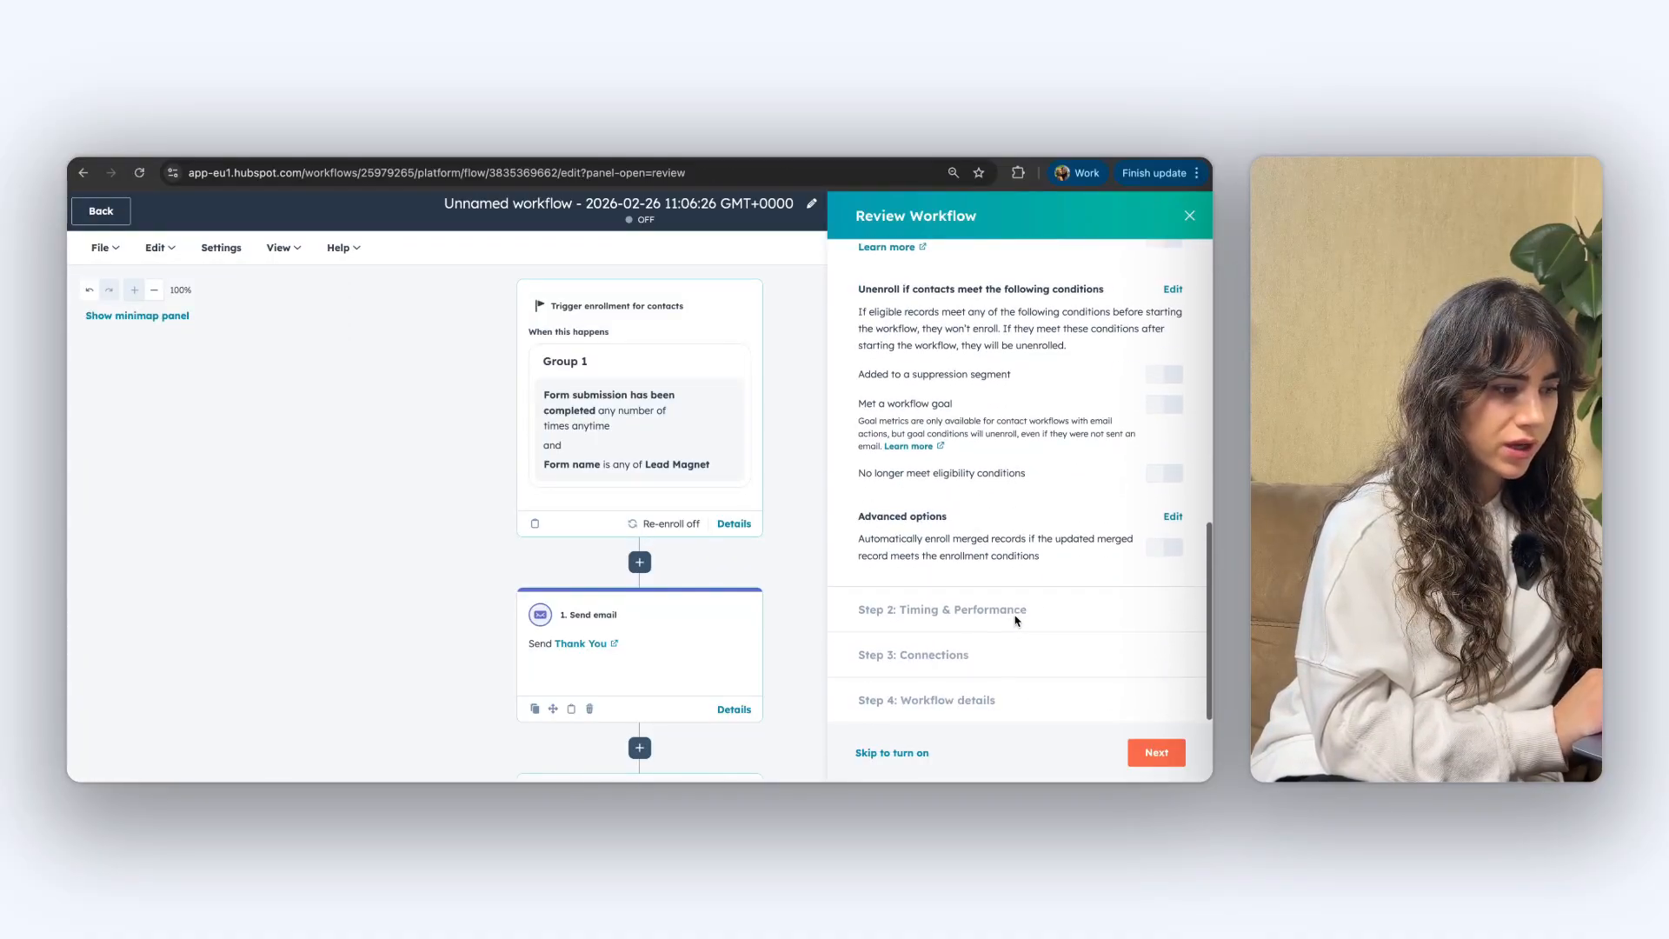
pyautogui.click(1156, 752)
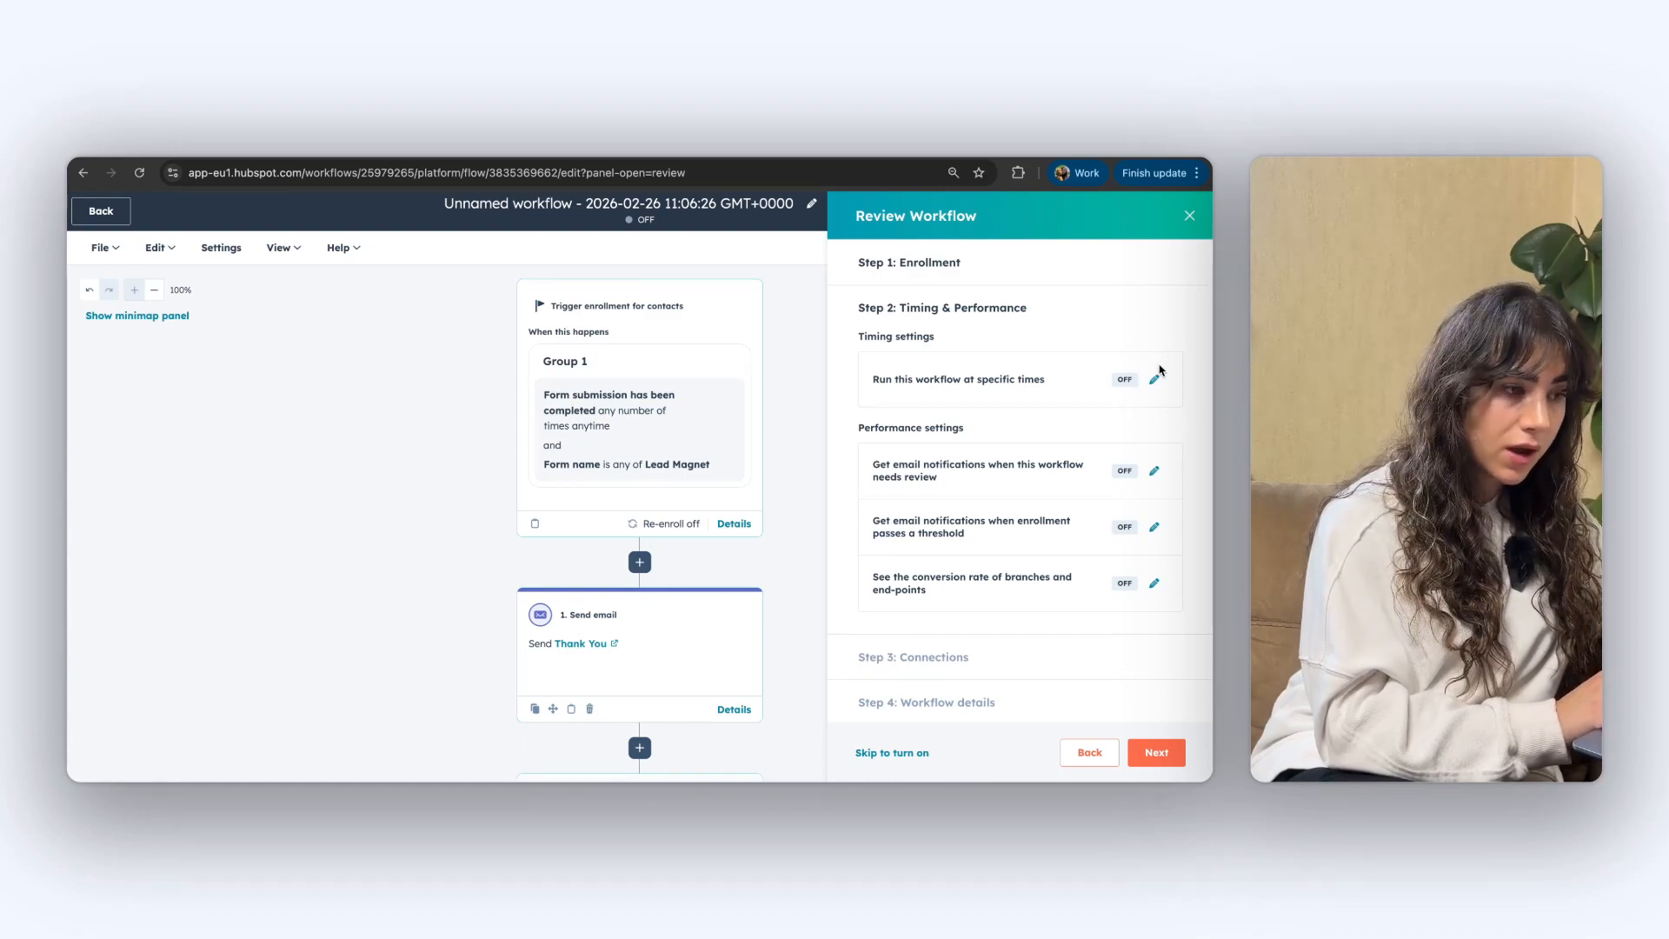
# Set the workflow to run actions on specific dates and times only, Mon - Fri from 09:00 to 17:00 CET, and save
pyautogui.click(1154, 378)
pyautogui.scroll(1, 1143, 373)
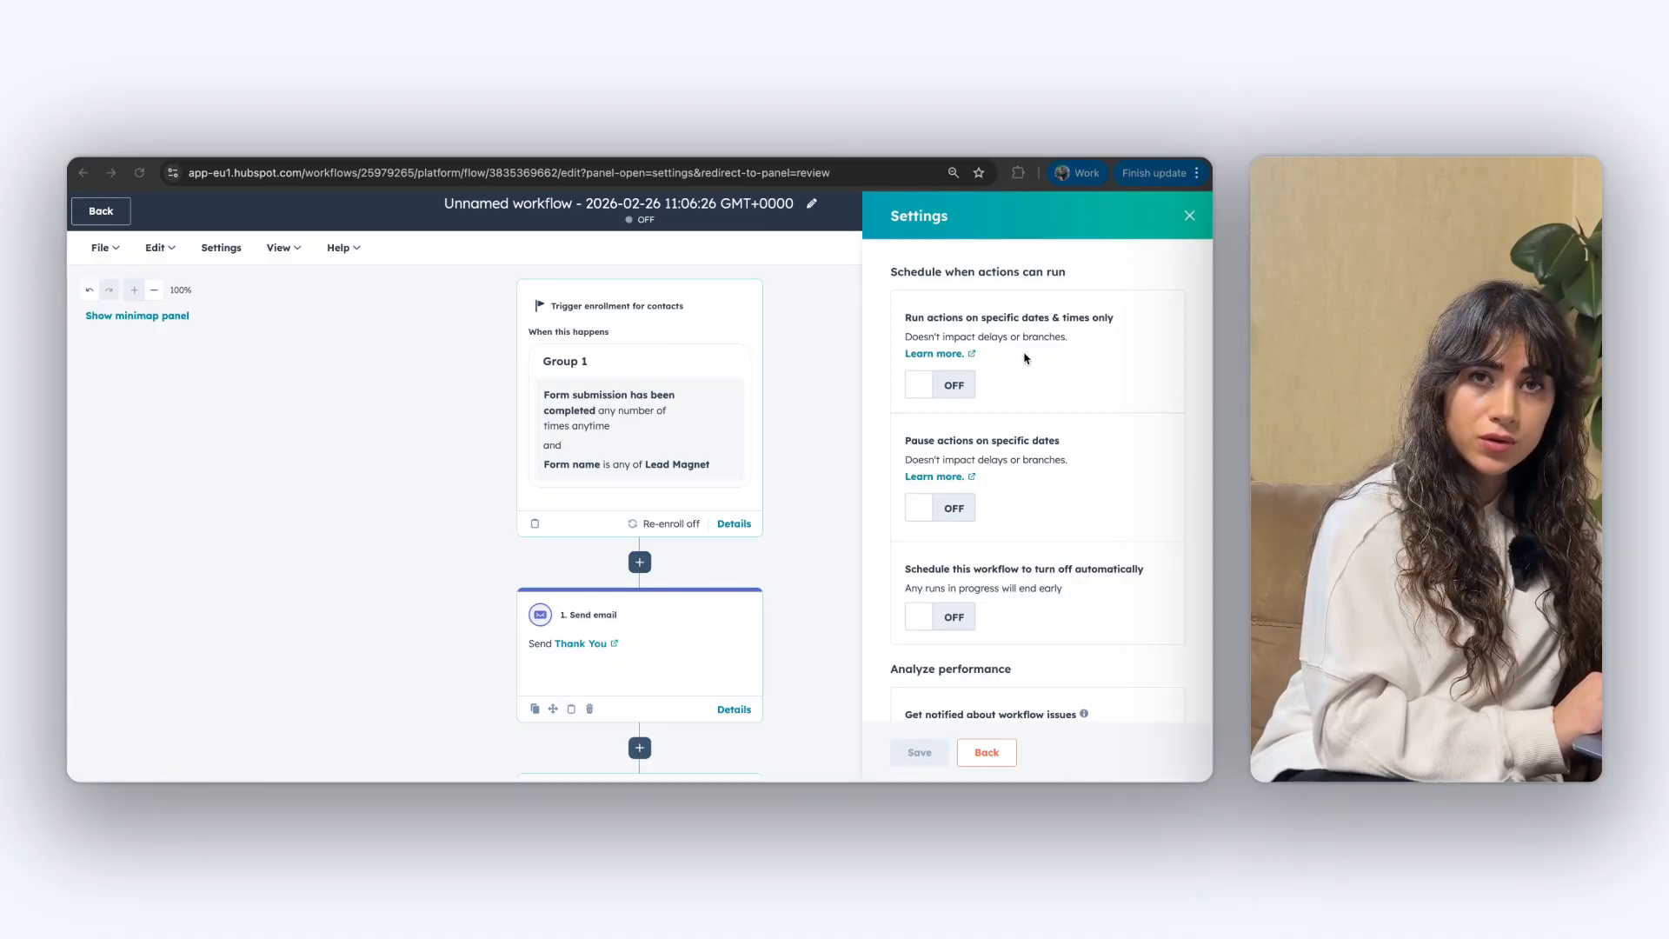
pyautogui.click(954, 384)
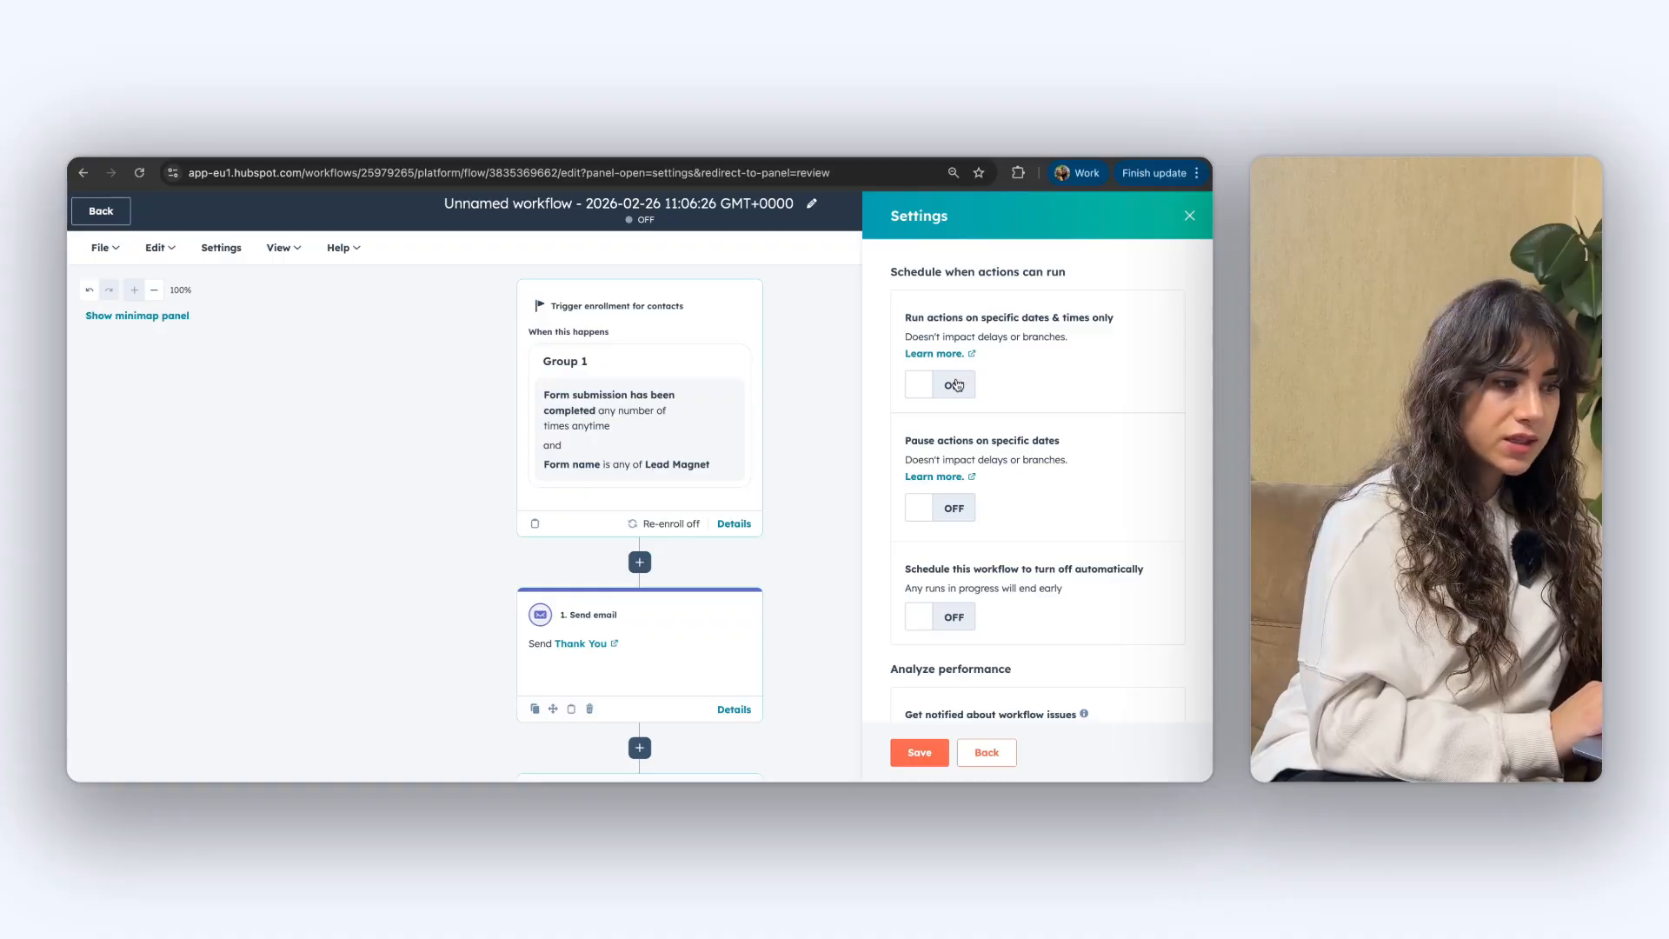
pyautogui.click(955, 384)
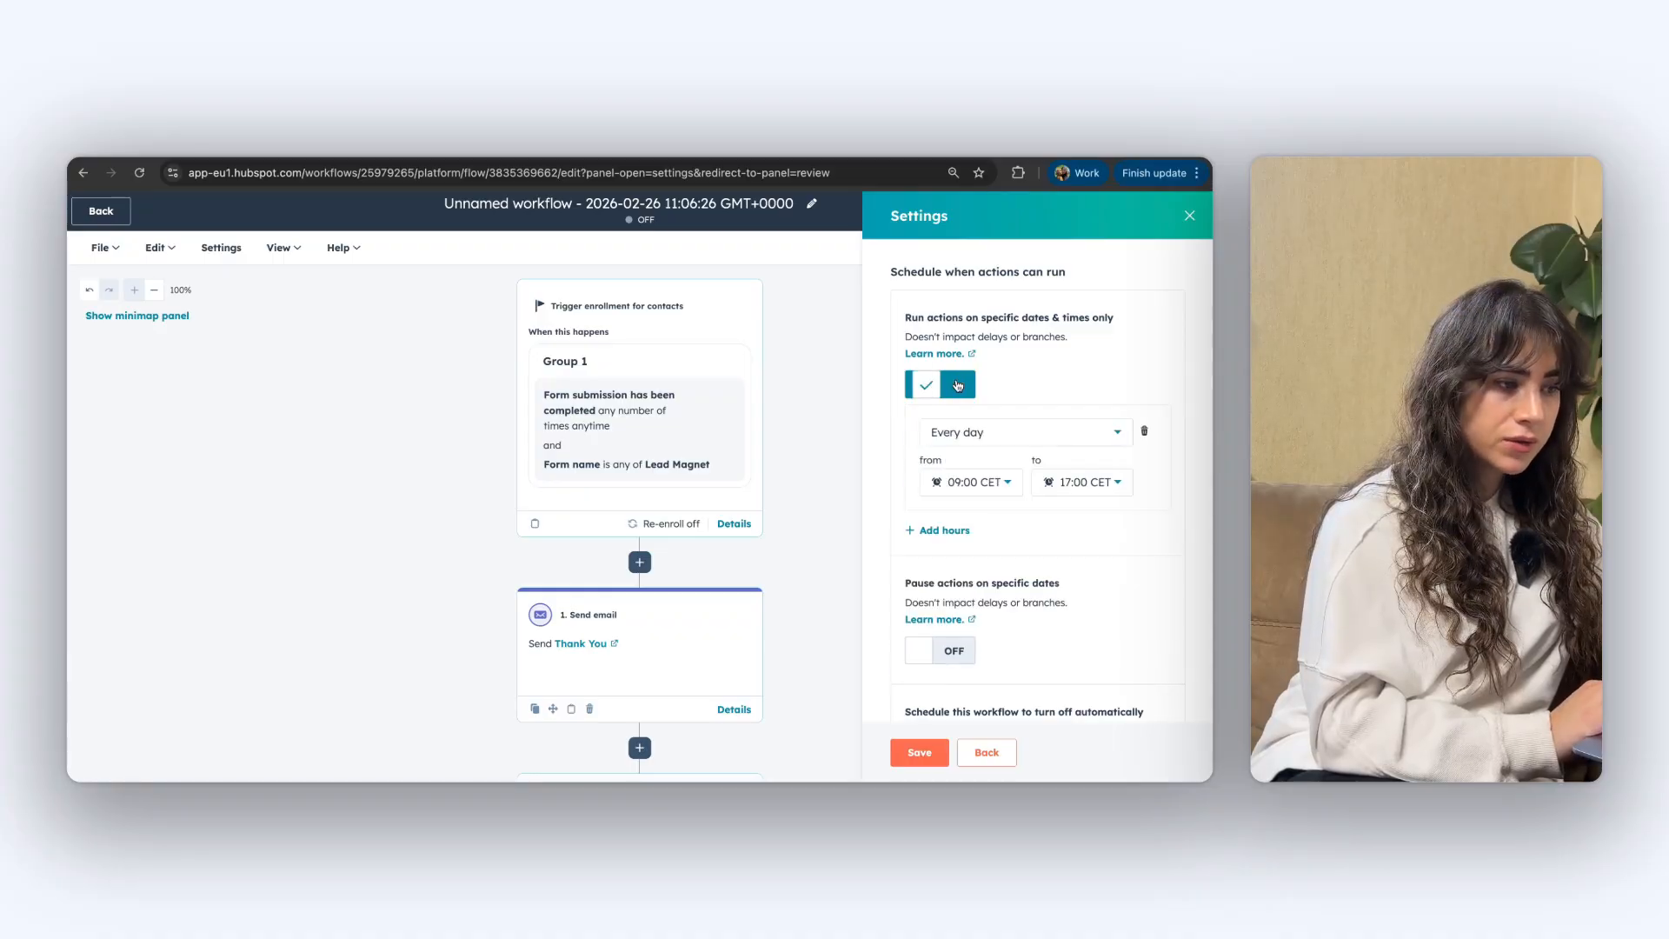
pyautogui.click(1008, 437)
pyautogui.click(971, 539)
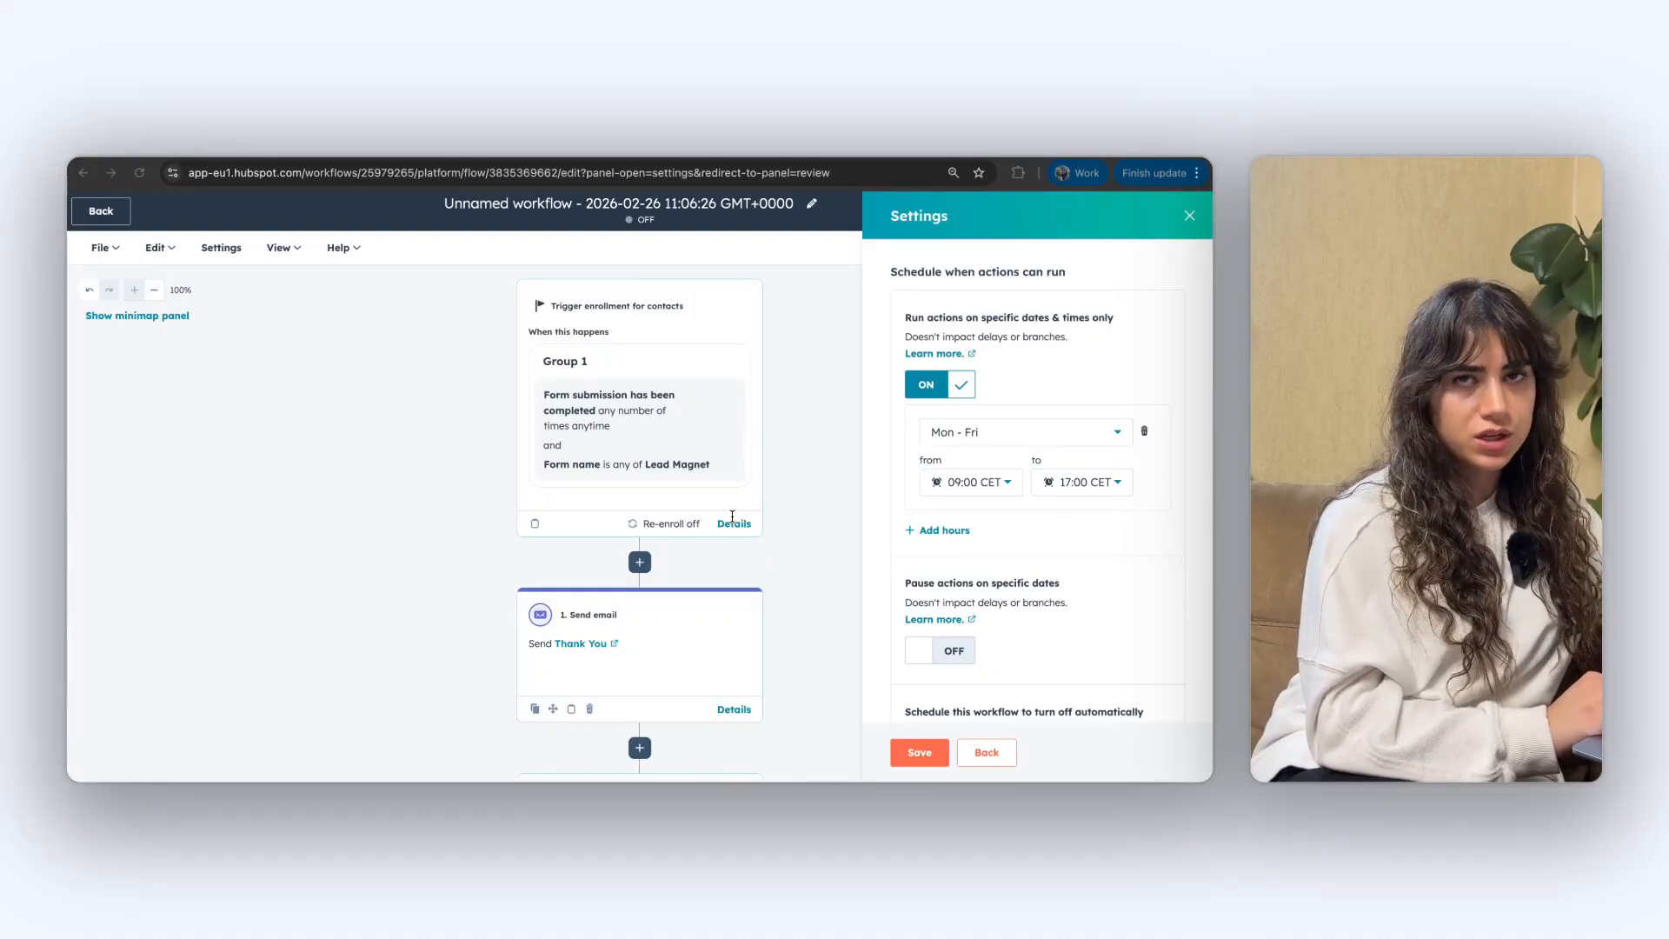
pyautogui.click(923, 760)
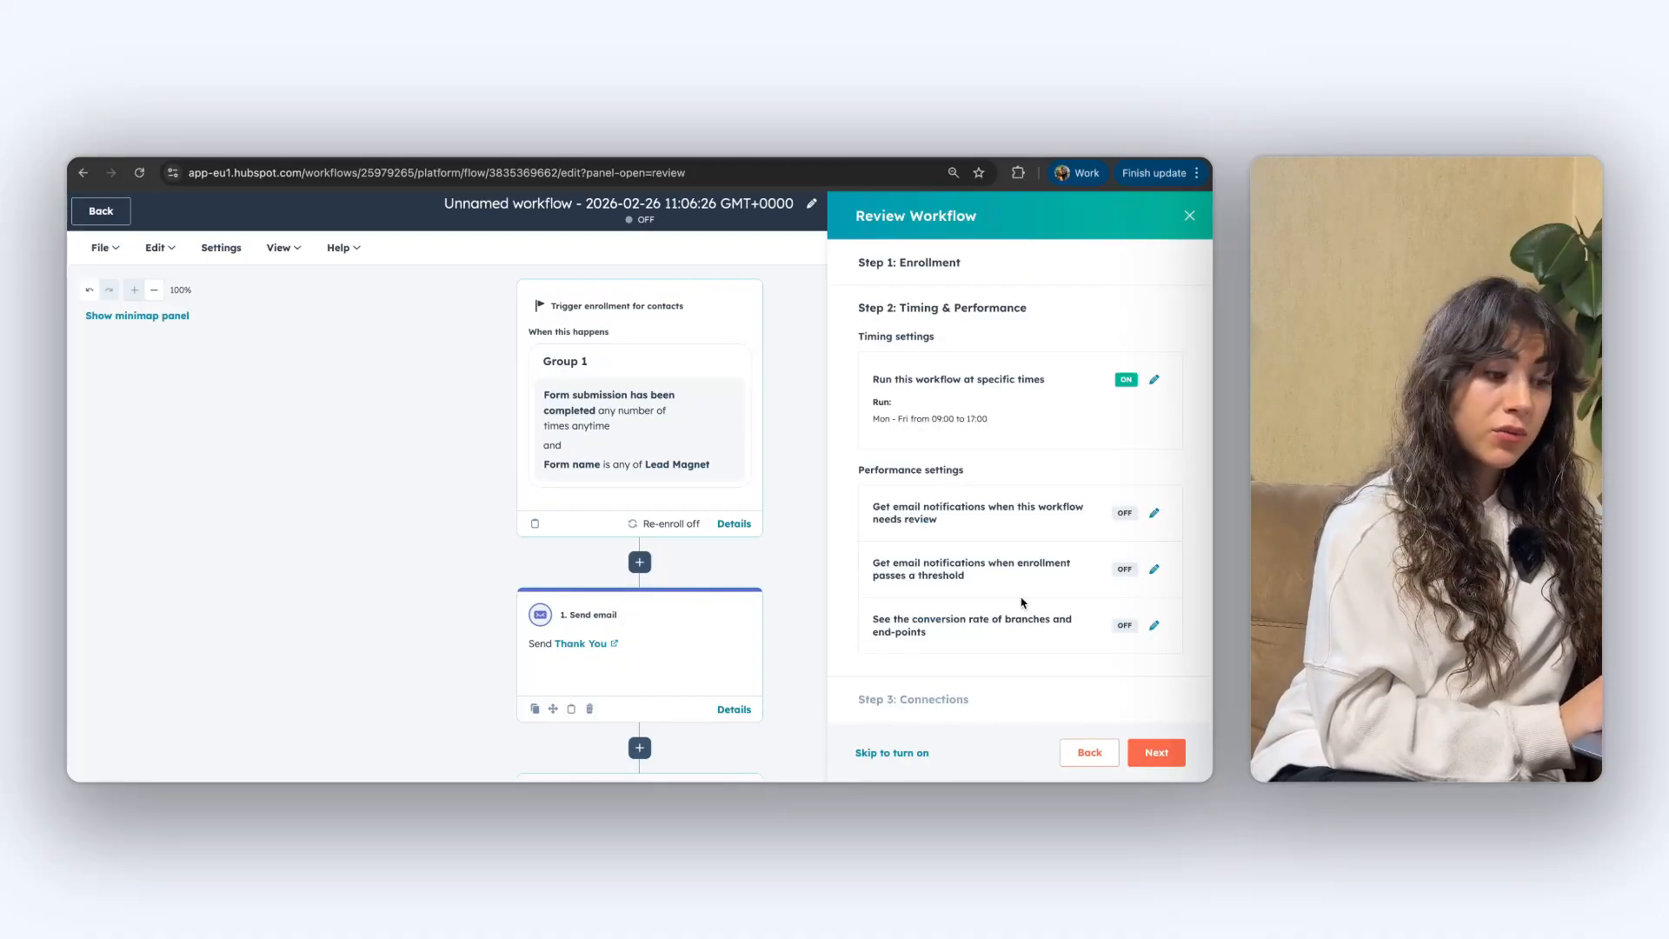
# Continue the review through Connections and Workflow details, keep the AI-suggested name and description, and turn on the workflow
pyautogui.click(1156, 752)
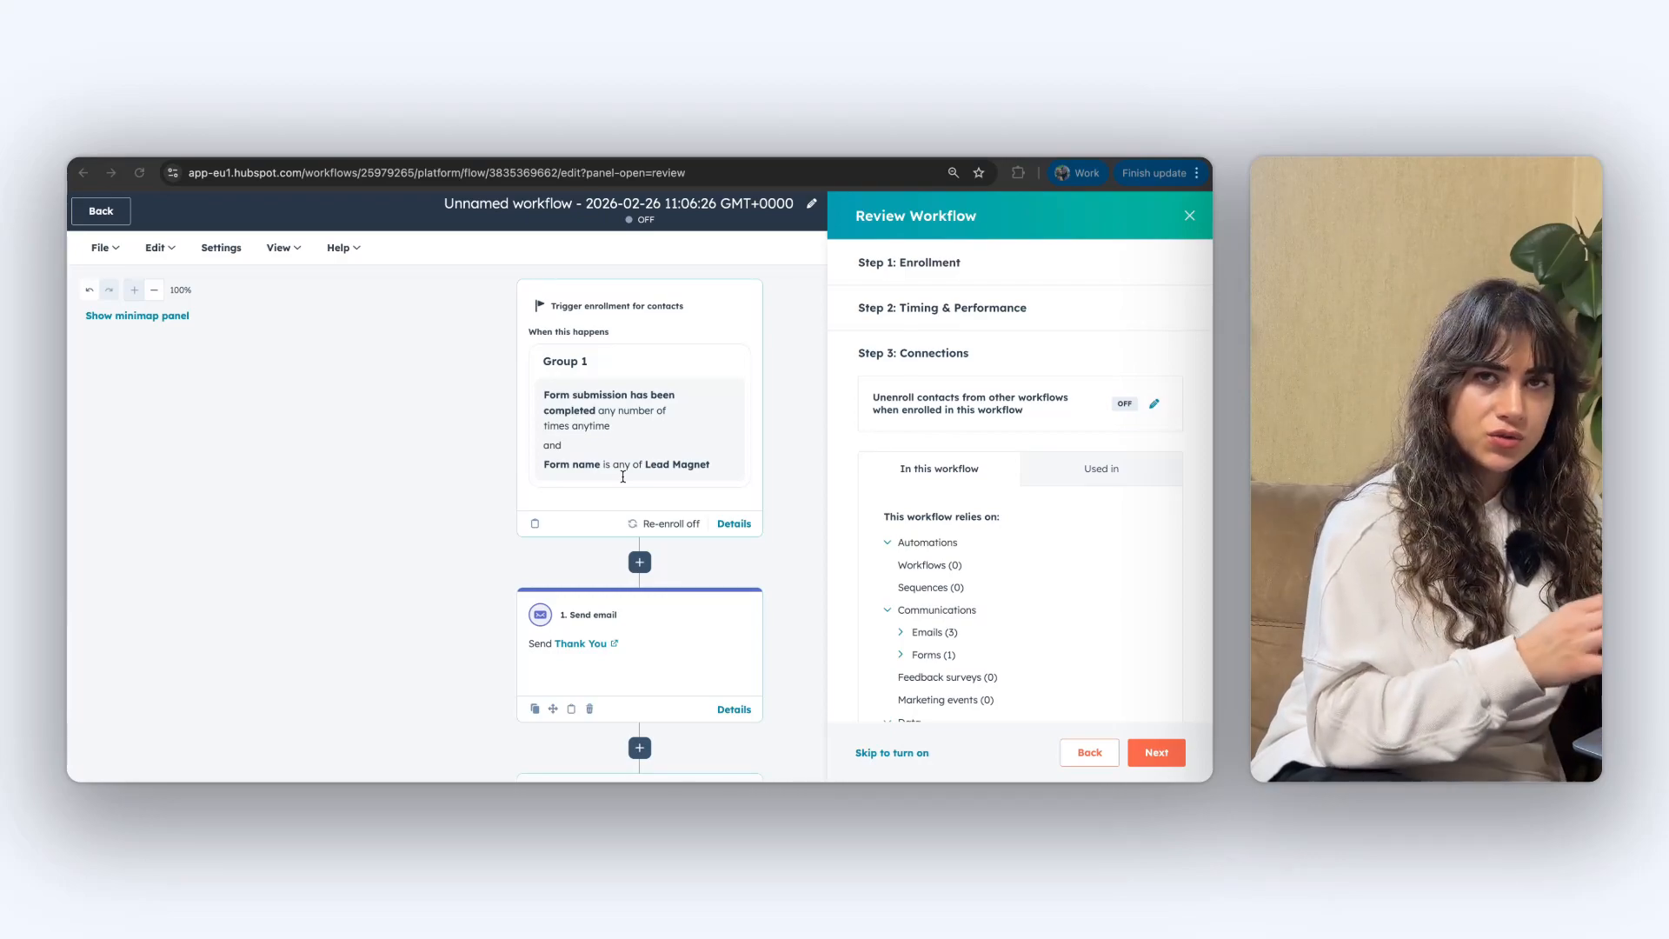
pyautogui.click(1164, 761)
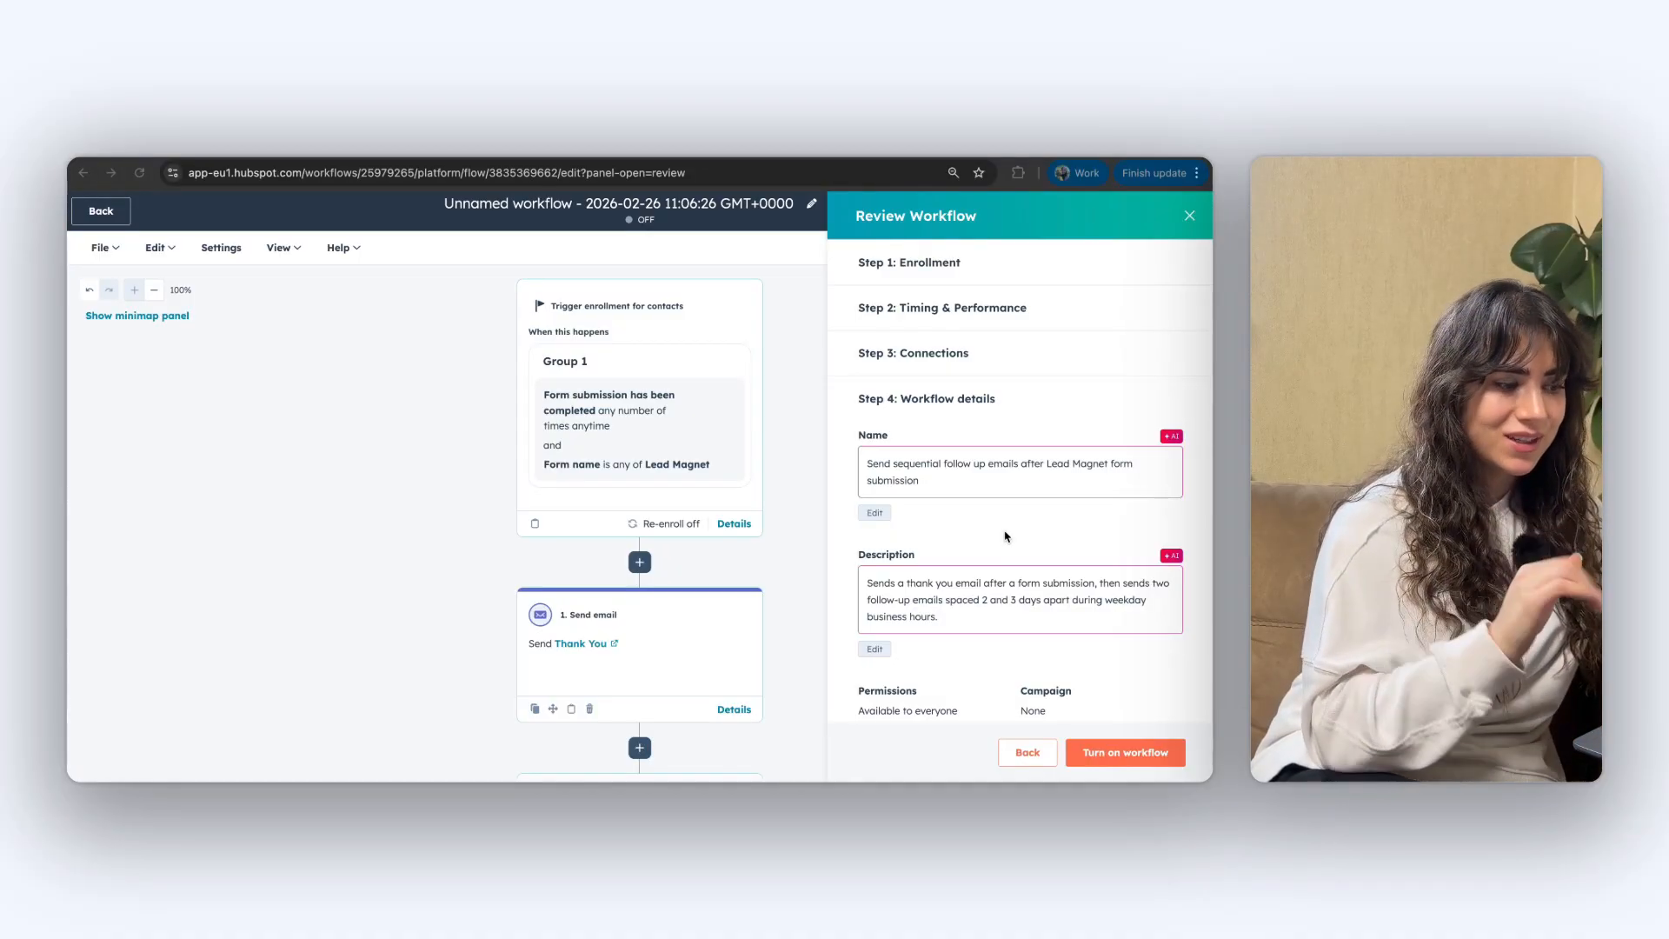
pyautogui.click(1120, 752)
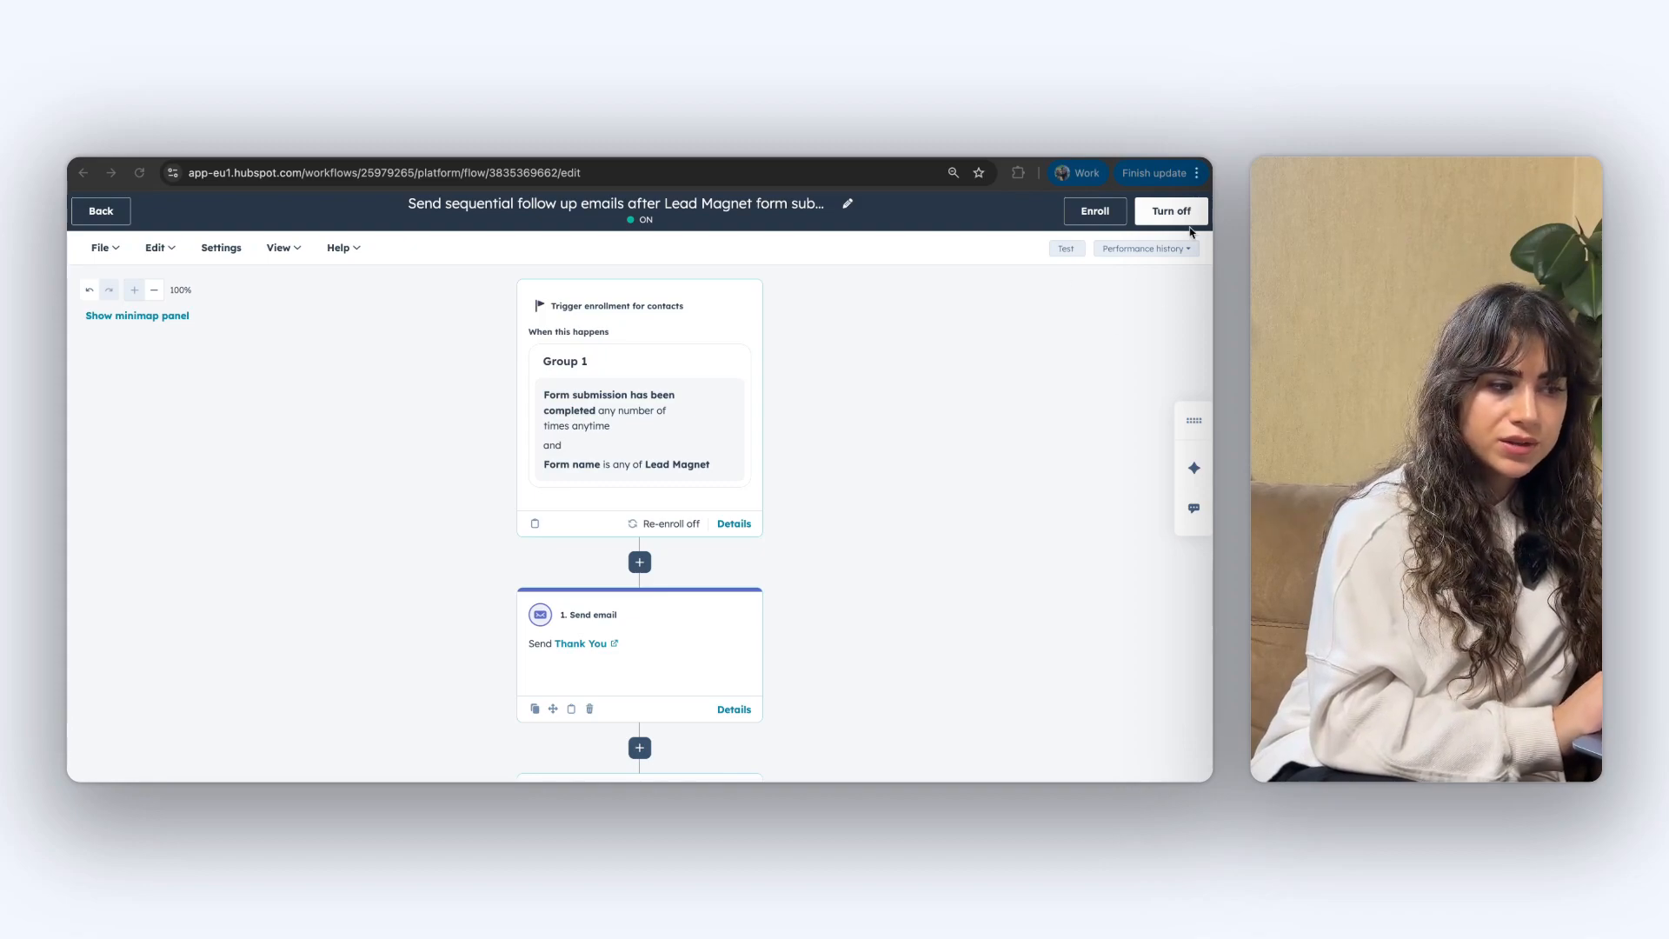
# Look at the workflow's enrollment history, including its date range and canvas view filters, and close it
pyautogui.click(1146, 249)
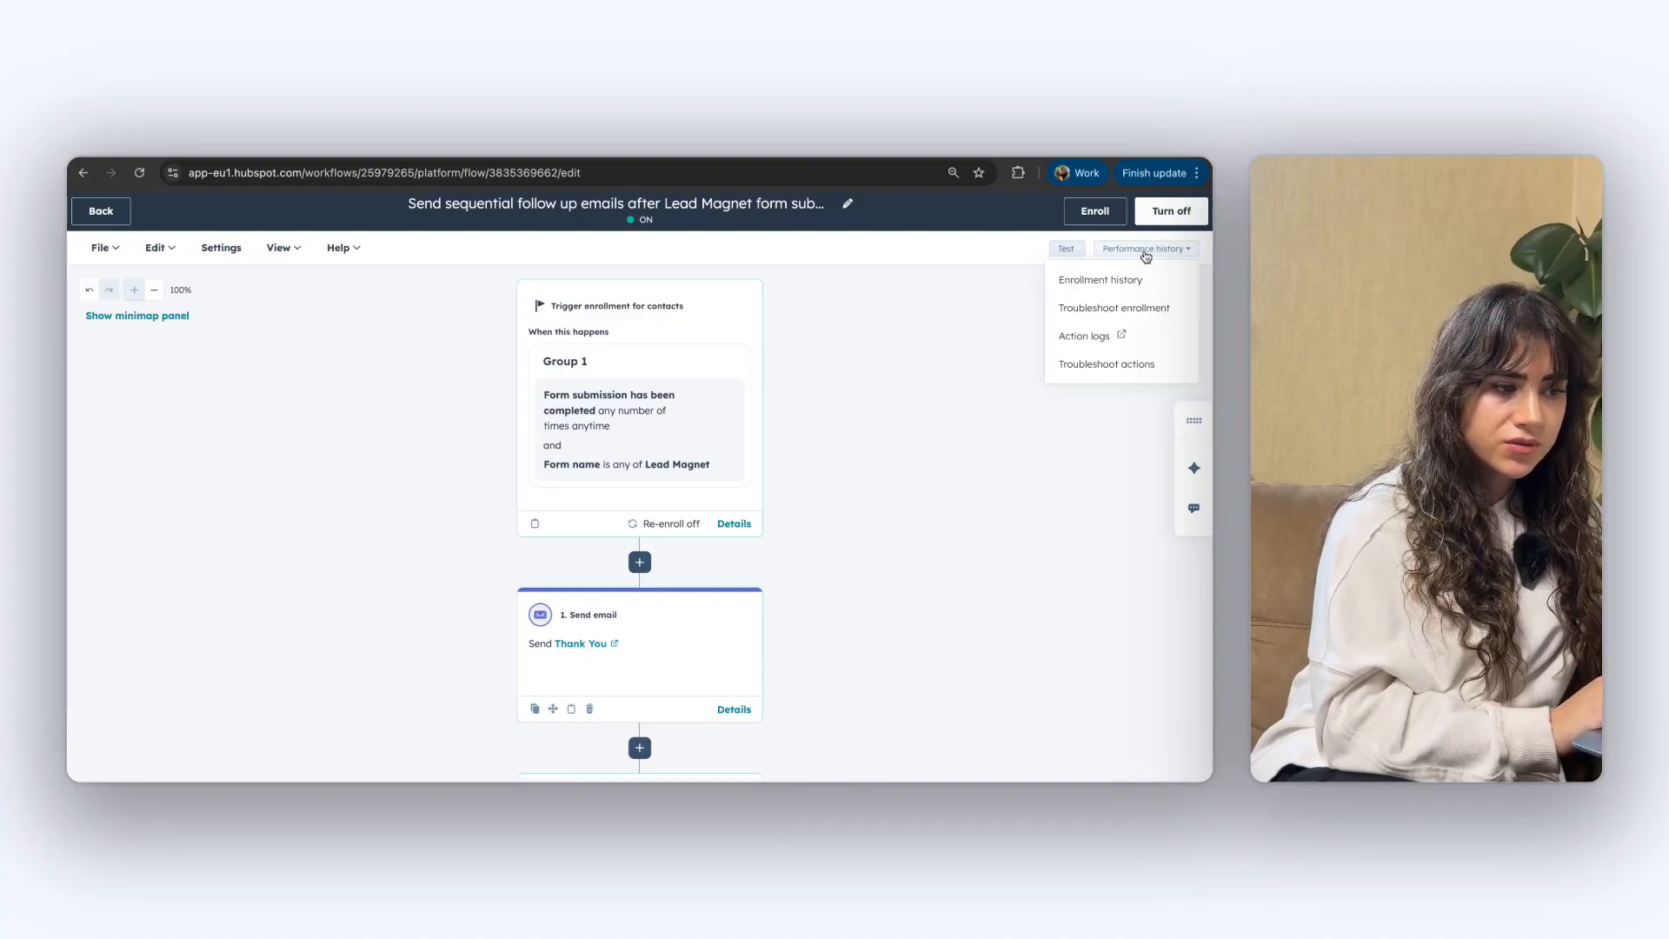
pyautogui.click(1094, 287)
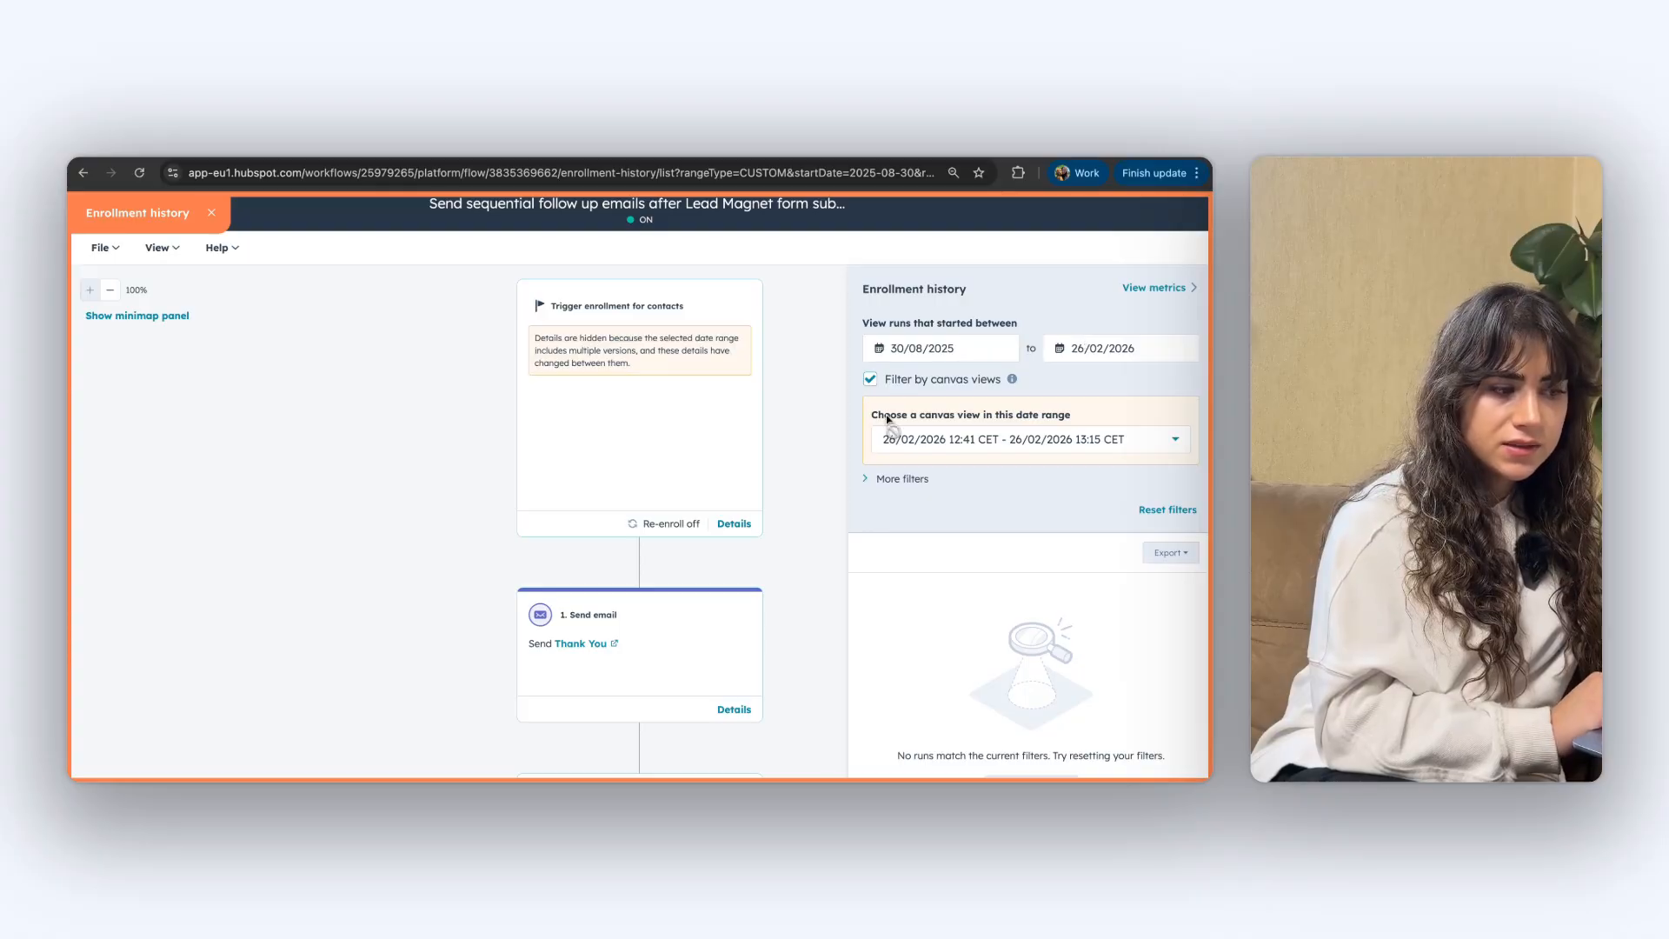
pyautogui.scroll(-1, 939, 608)
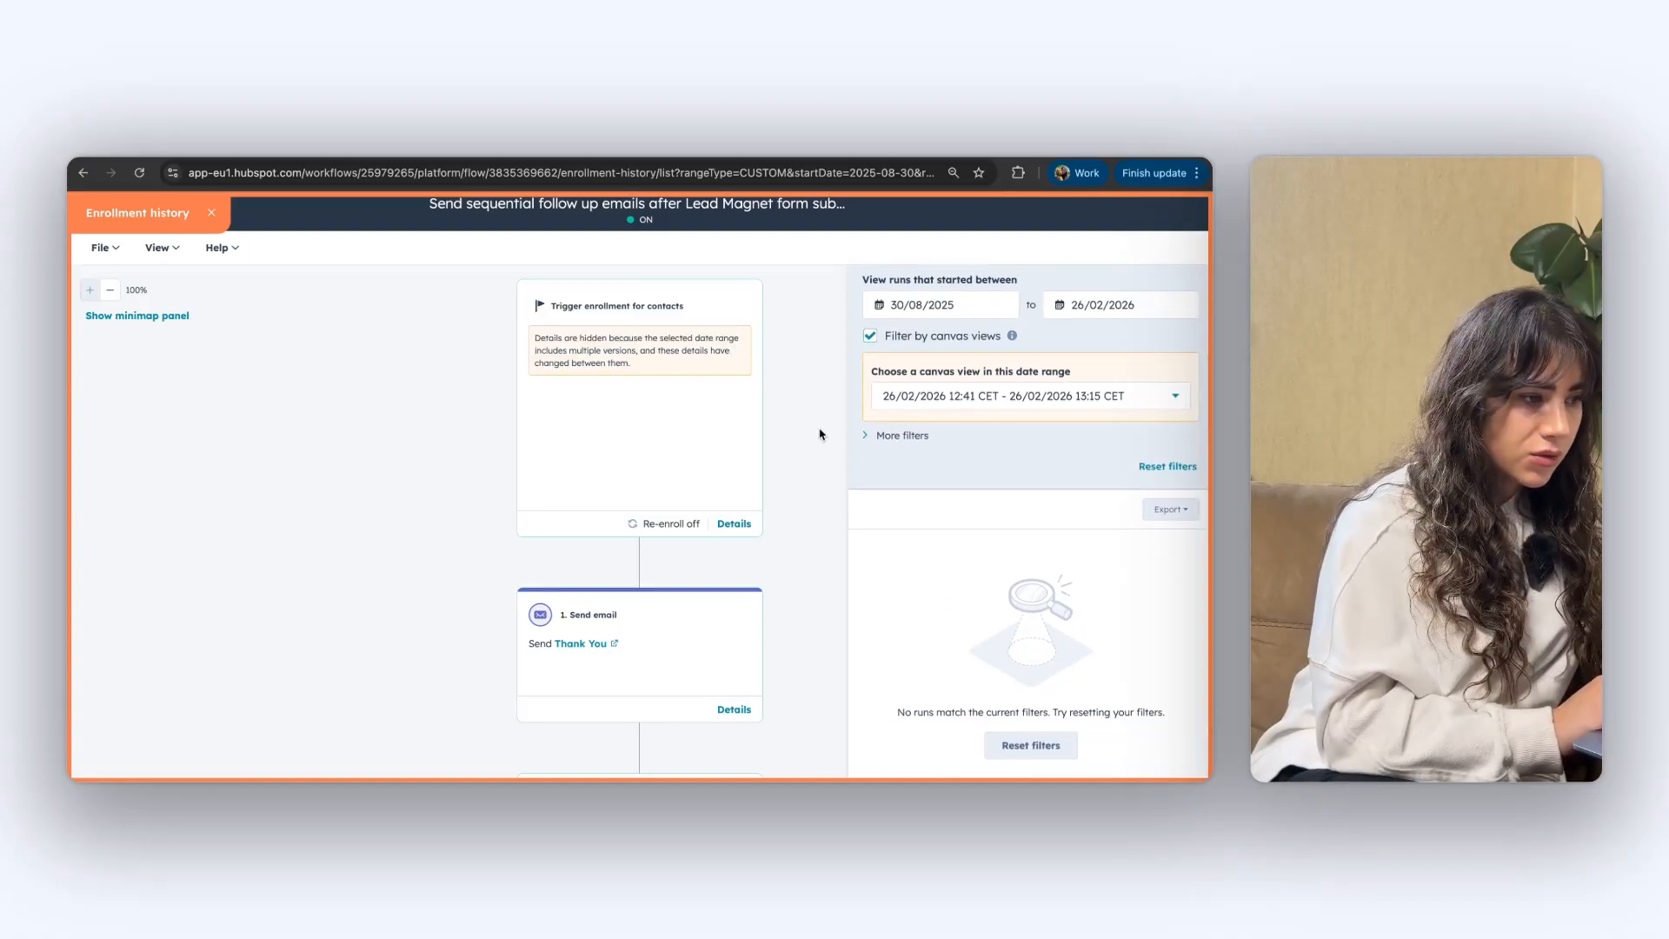
pyautogui.click(212, 213)
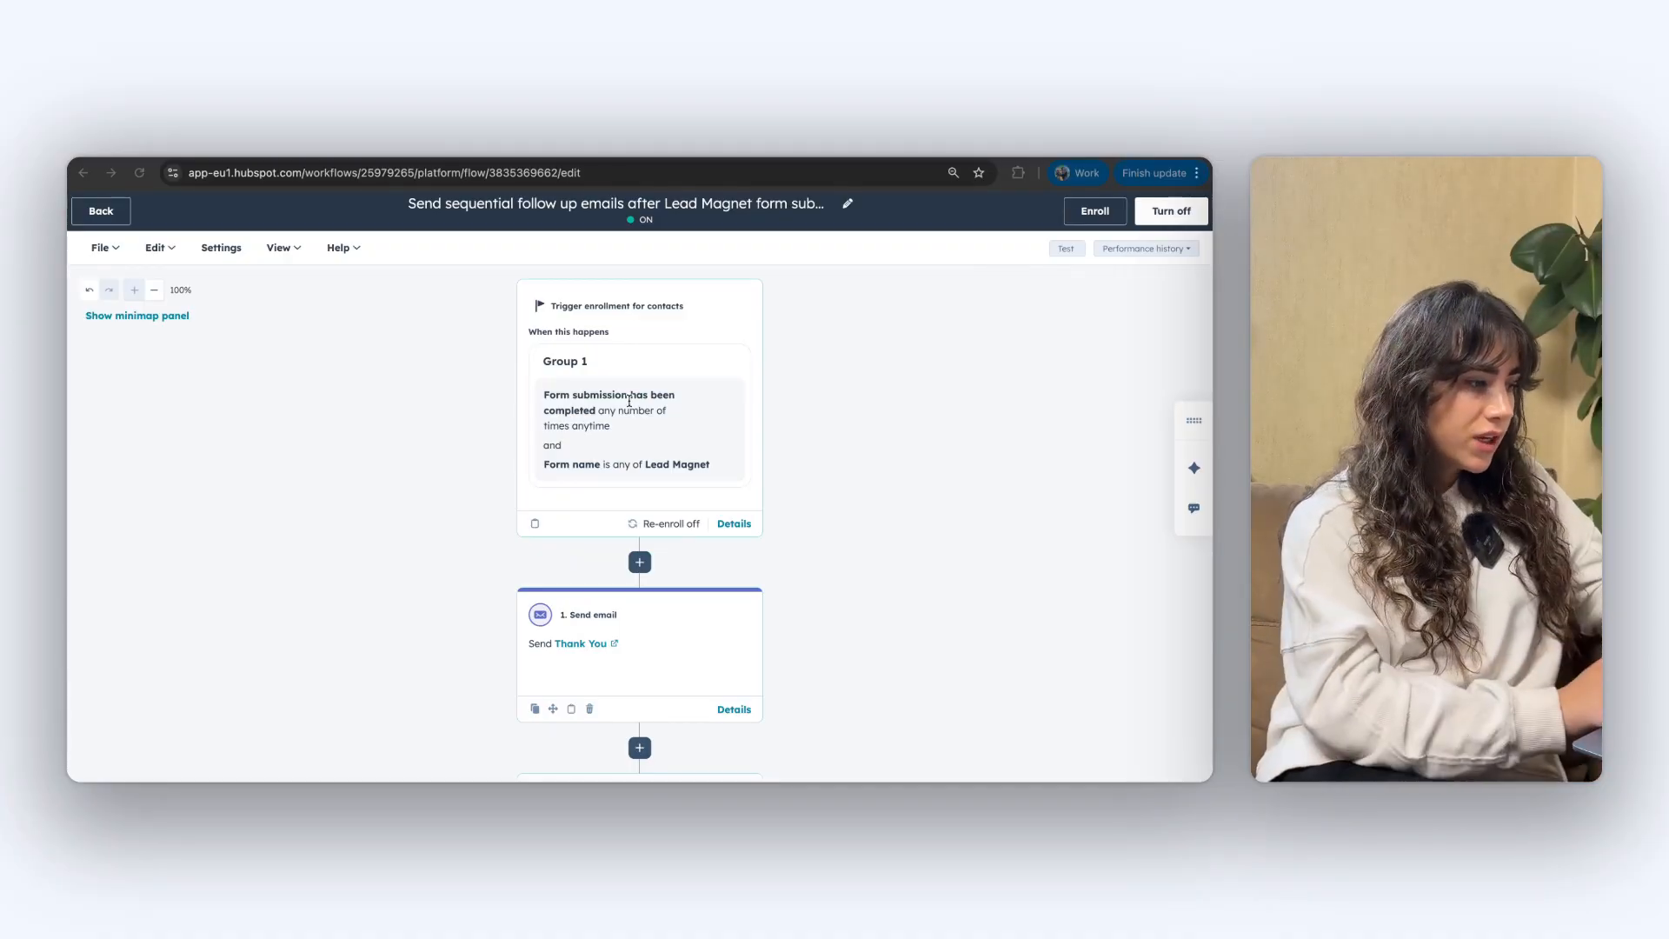
# From the workflow list, ask AI for a workflow that immediately emails the contact owner on any form submission and creates a 1-business-day follow-up task
pyautogui.click(101, 213)
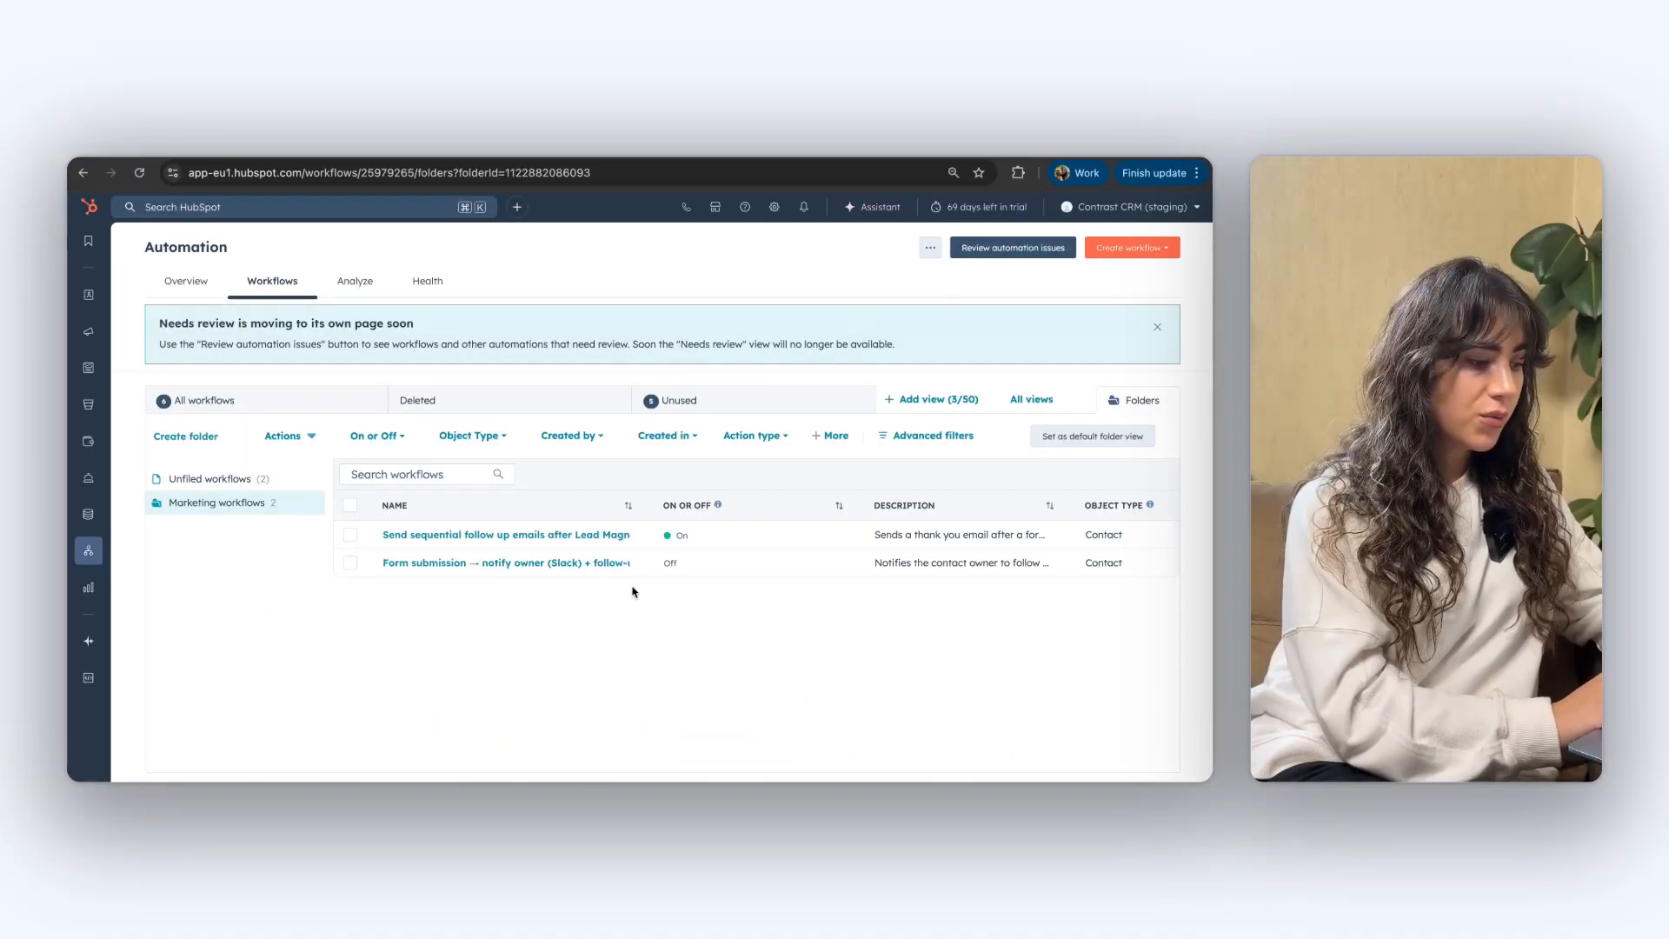
pyautogui.click(1132, 249)
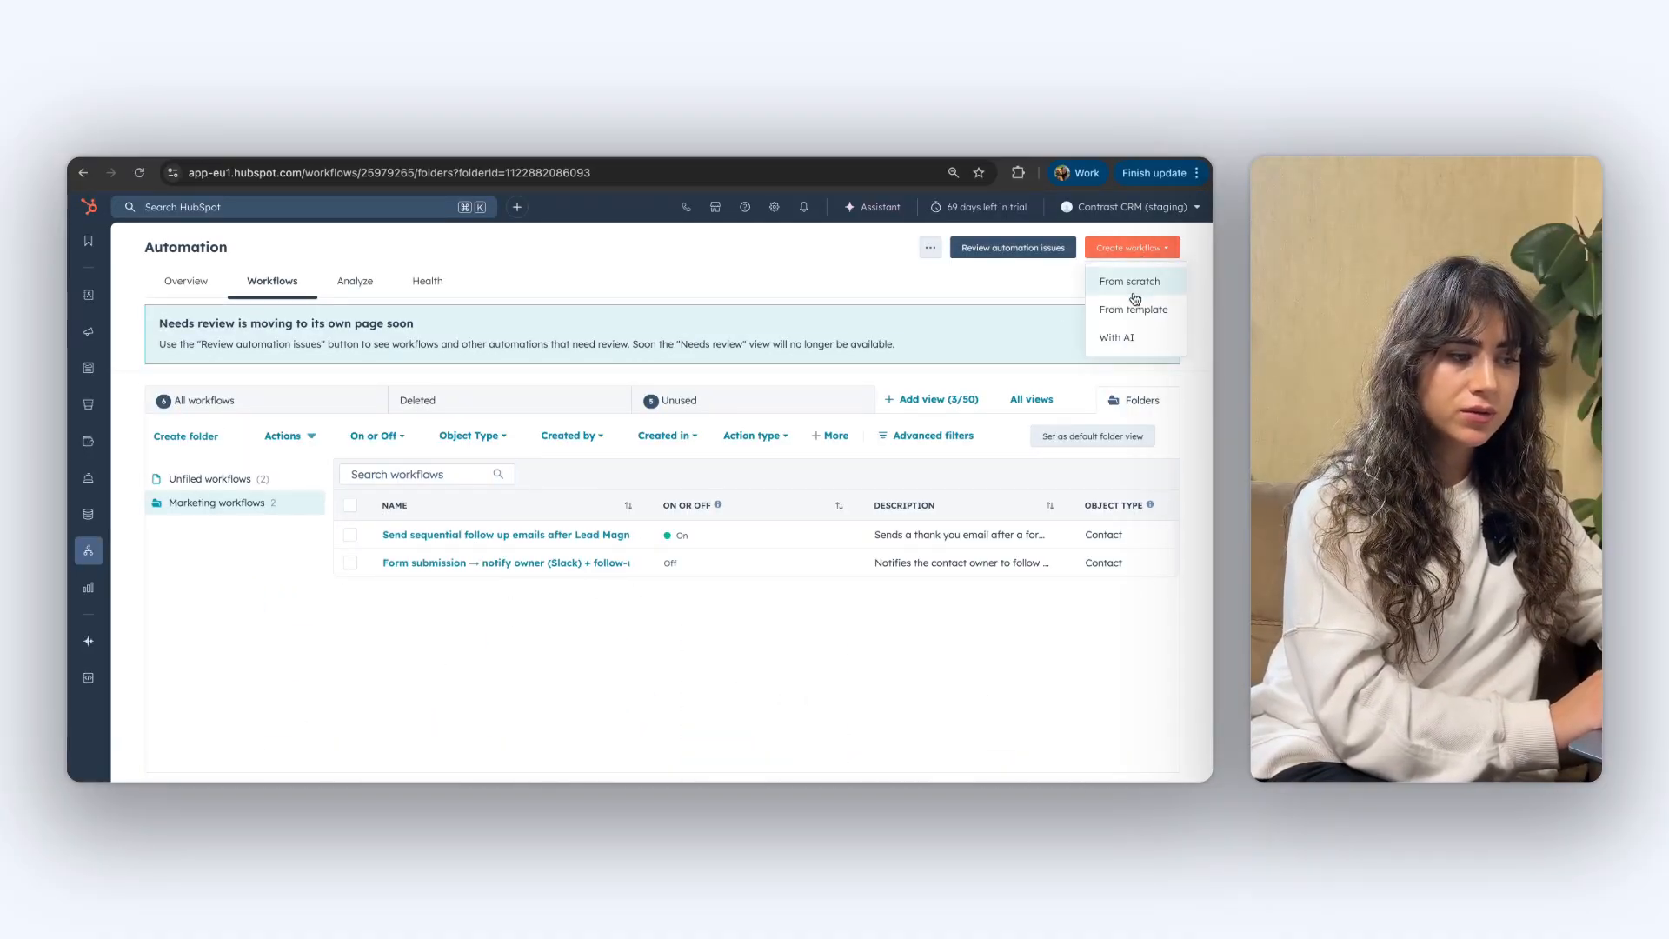
pyautogui.click(1132, 340)
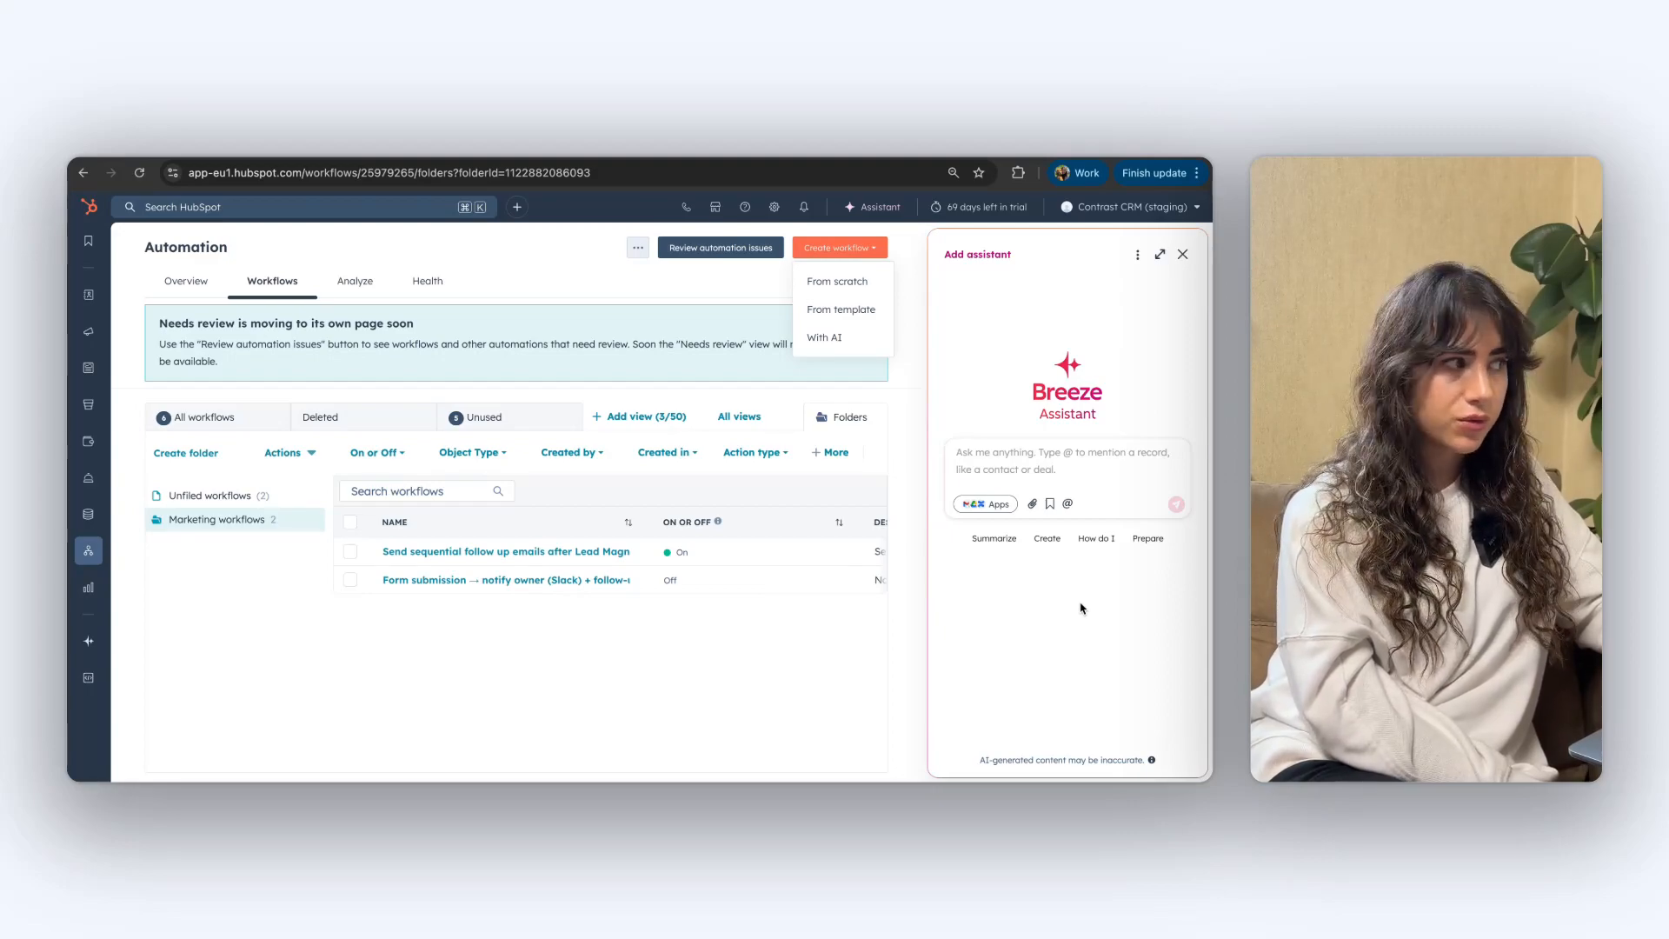
pyautogui.write('When a contact submits any form → send an internal email notification to the contact owner (sales rep) immediately and create a task to follow up within 1 business day.')
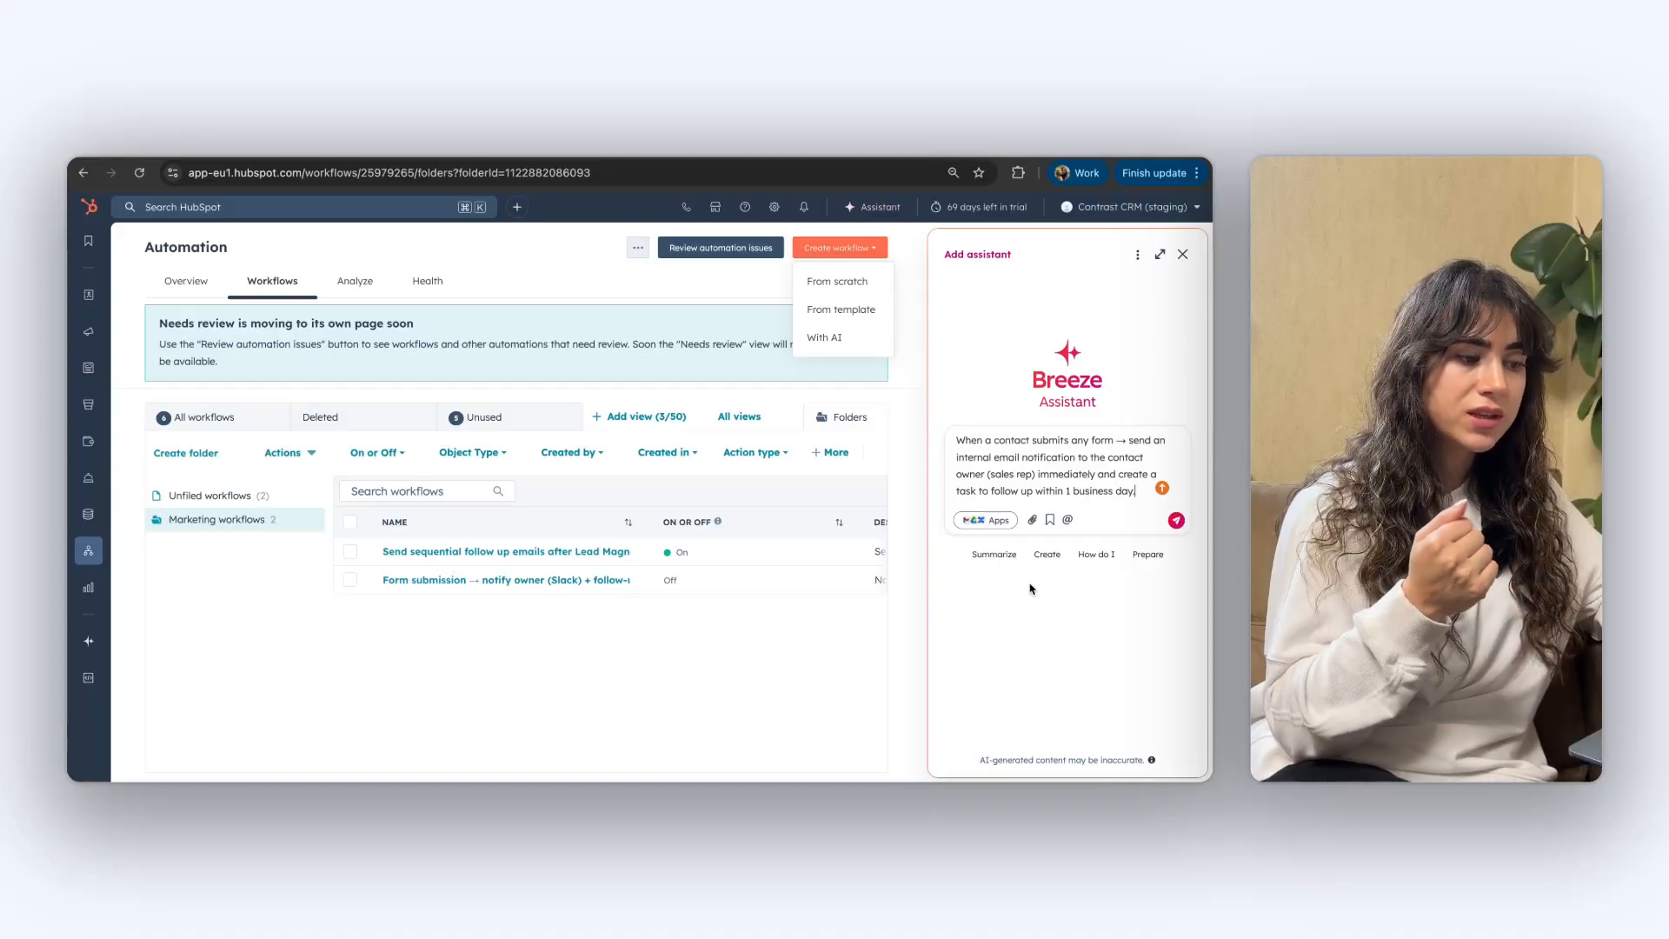
pyautogui.click(1176, 521)
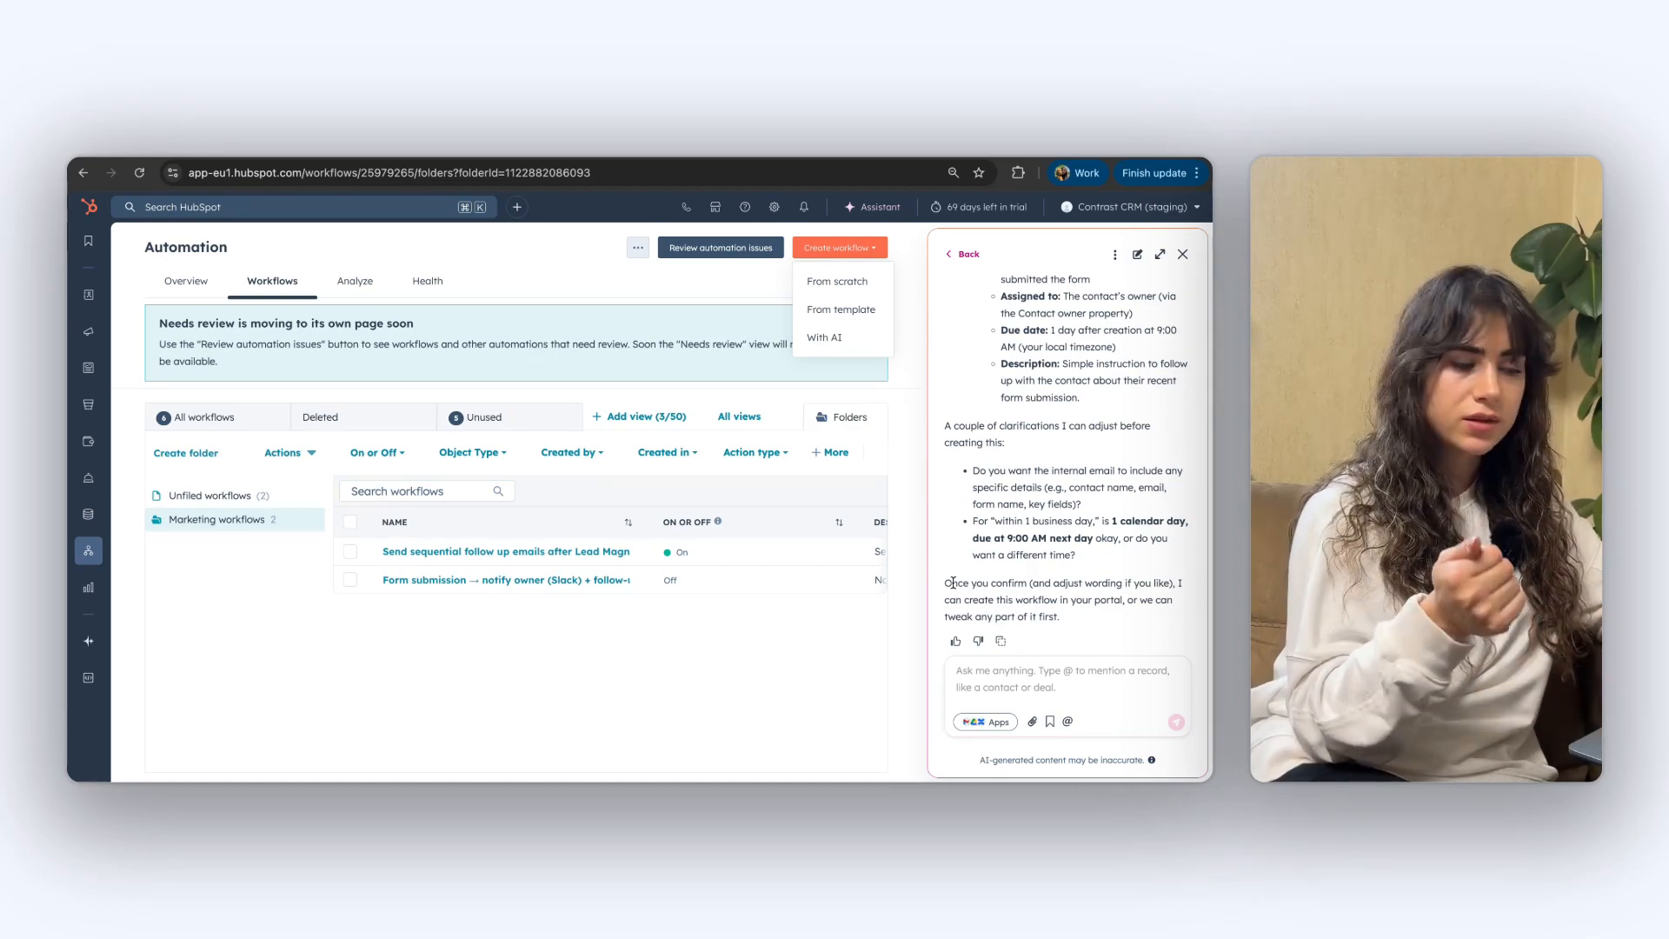
# Reply "I confirm" to the assistant's proposal and open the workflow it creates
pyautogui.write('I')
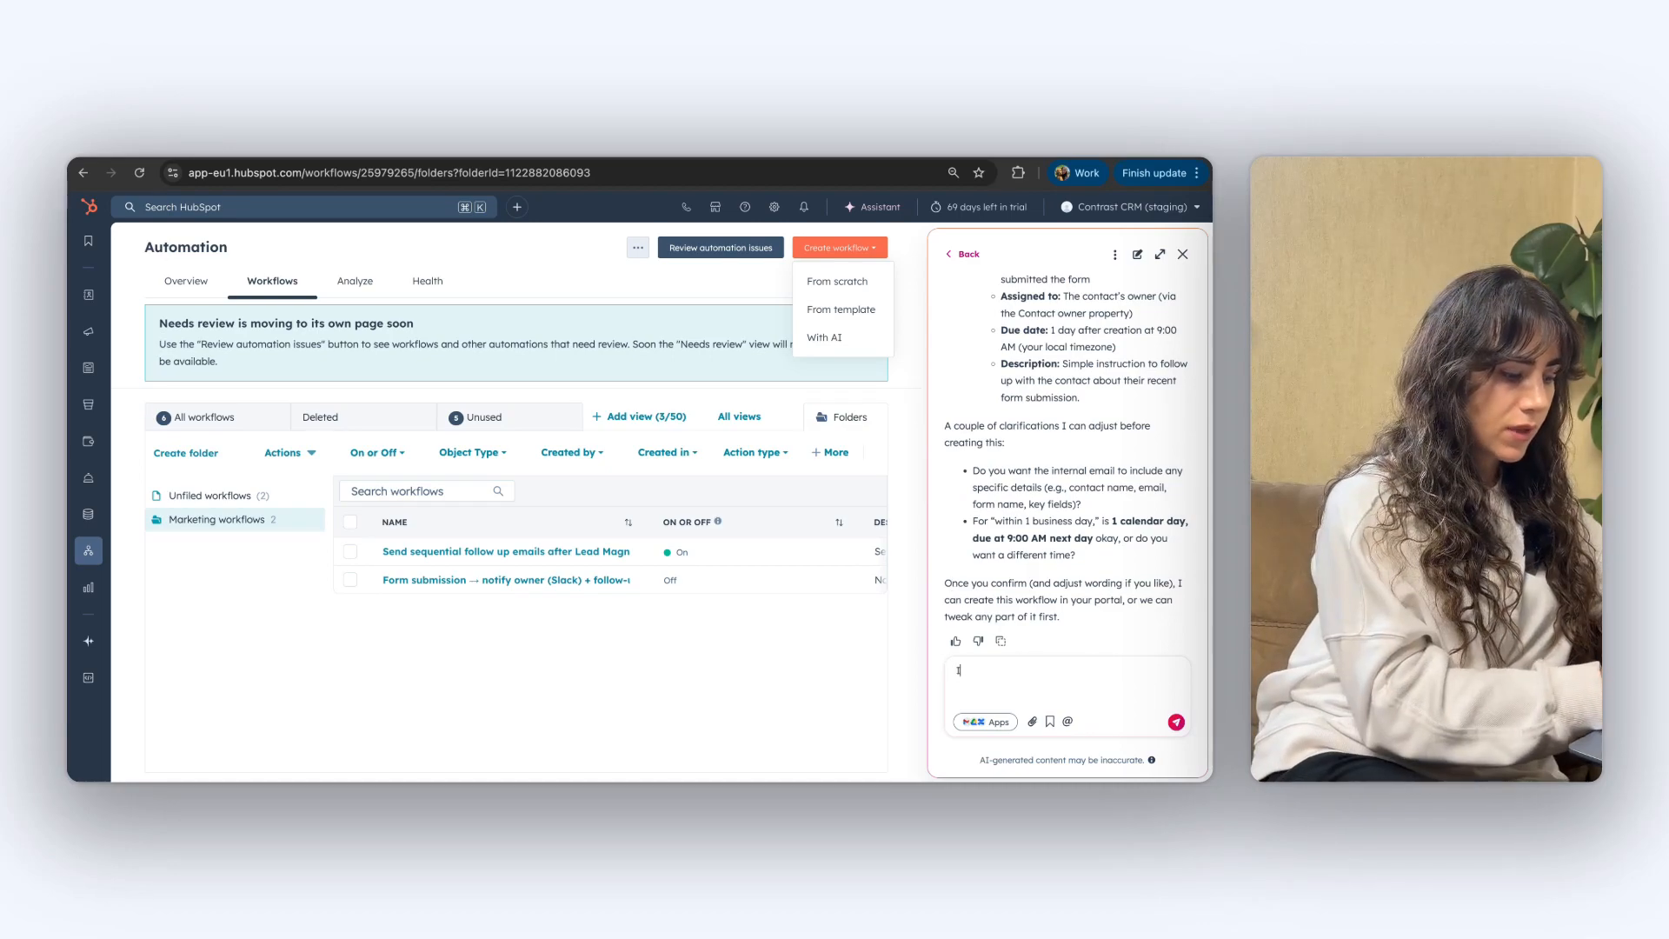
pyautogui.write(' confirm')
pyautogui.press('Return')
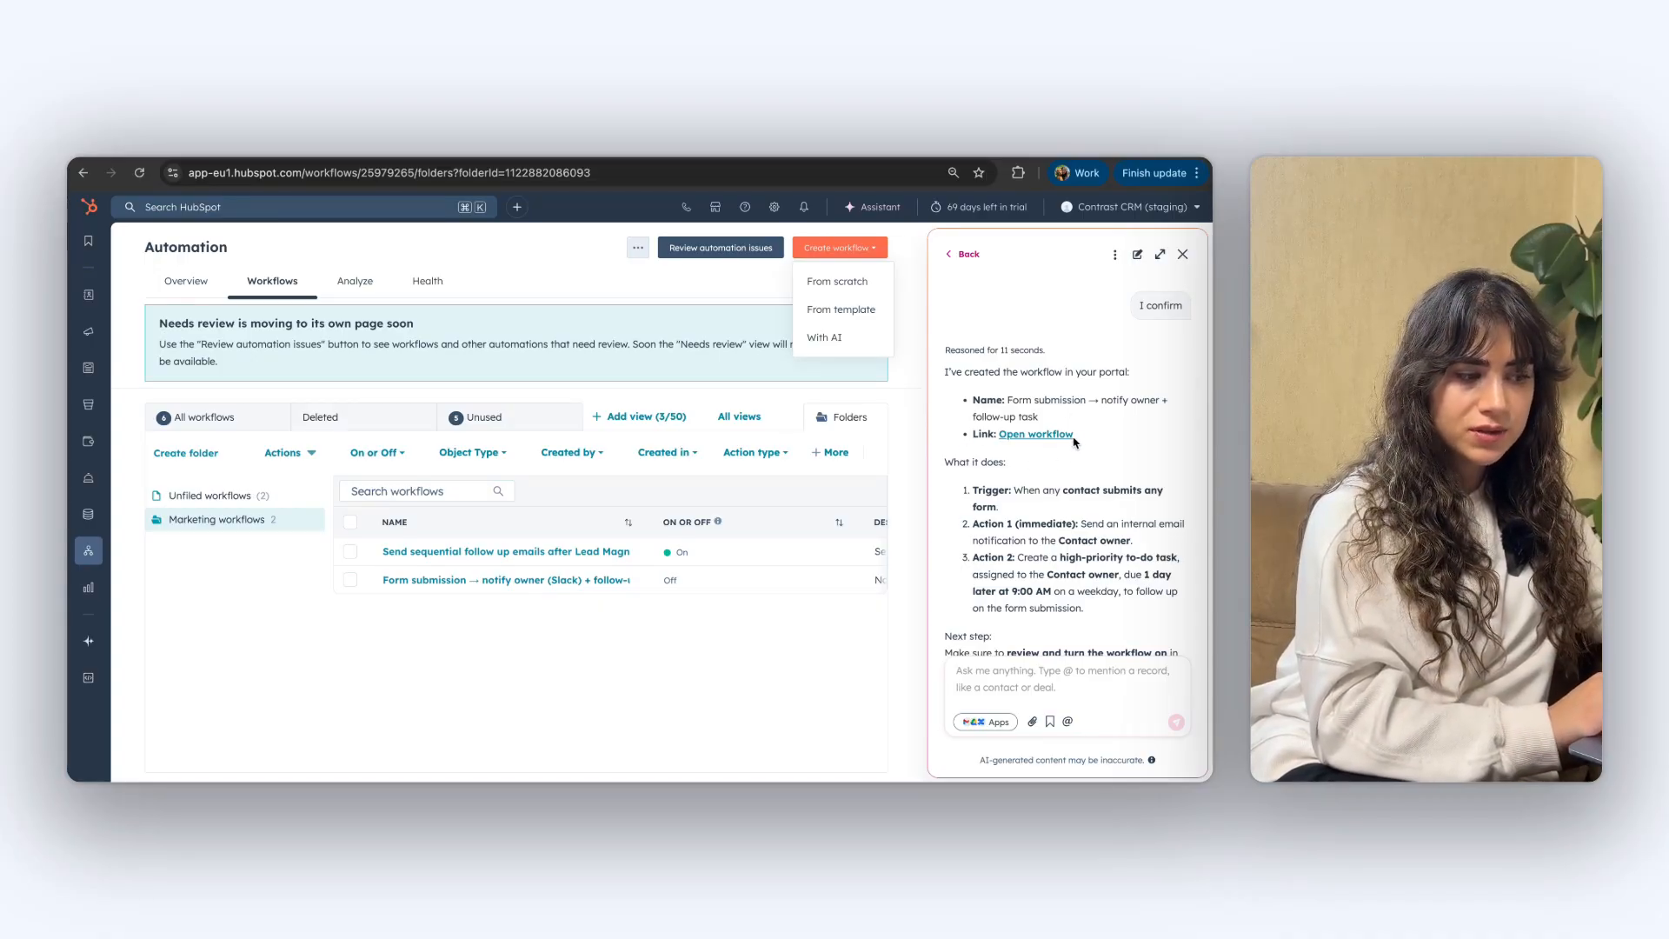
pyautogui.click(1015, 441)
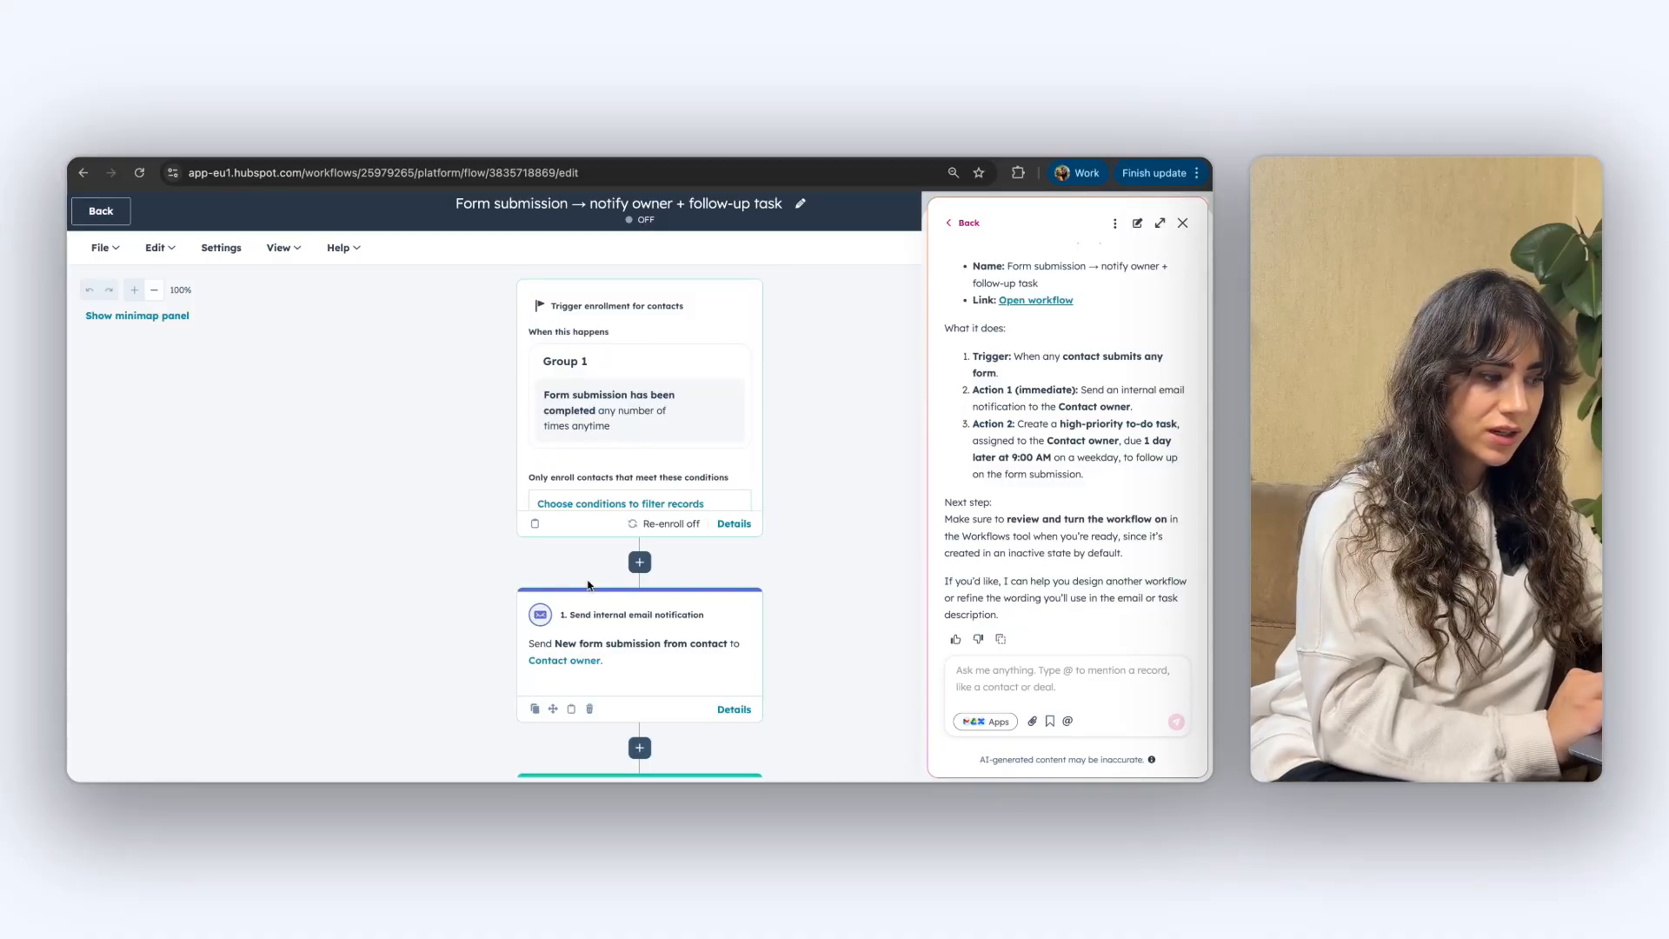
# Examine the AI-built workflow's internal email notification and task actions, close the assistant, and return to the workflow list
pyautogui.scroll(-5, 588, 584)
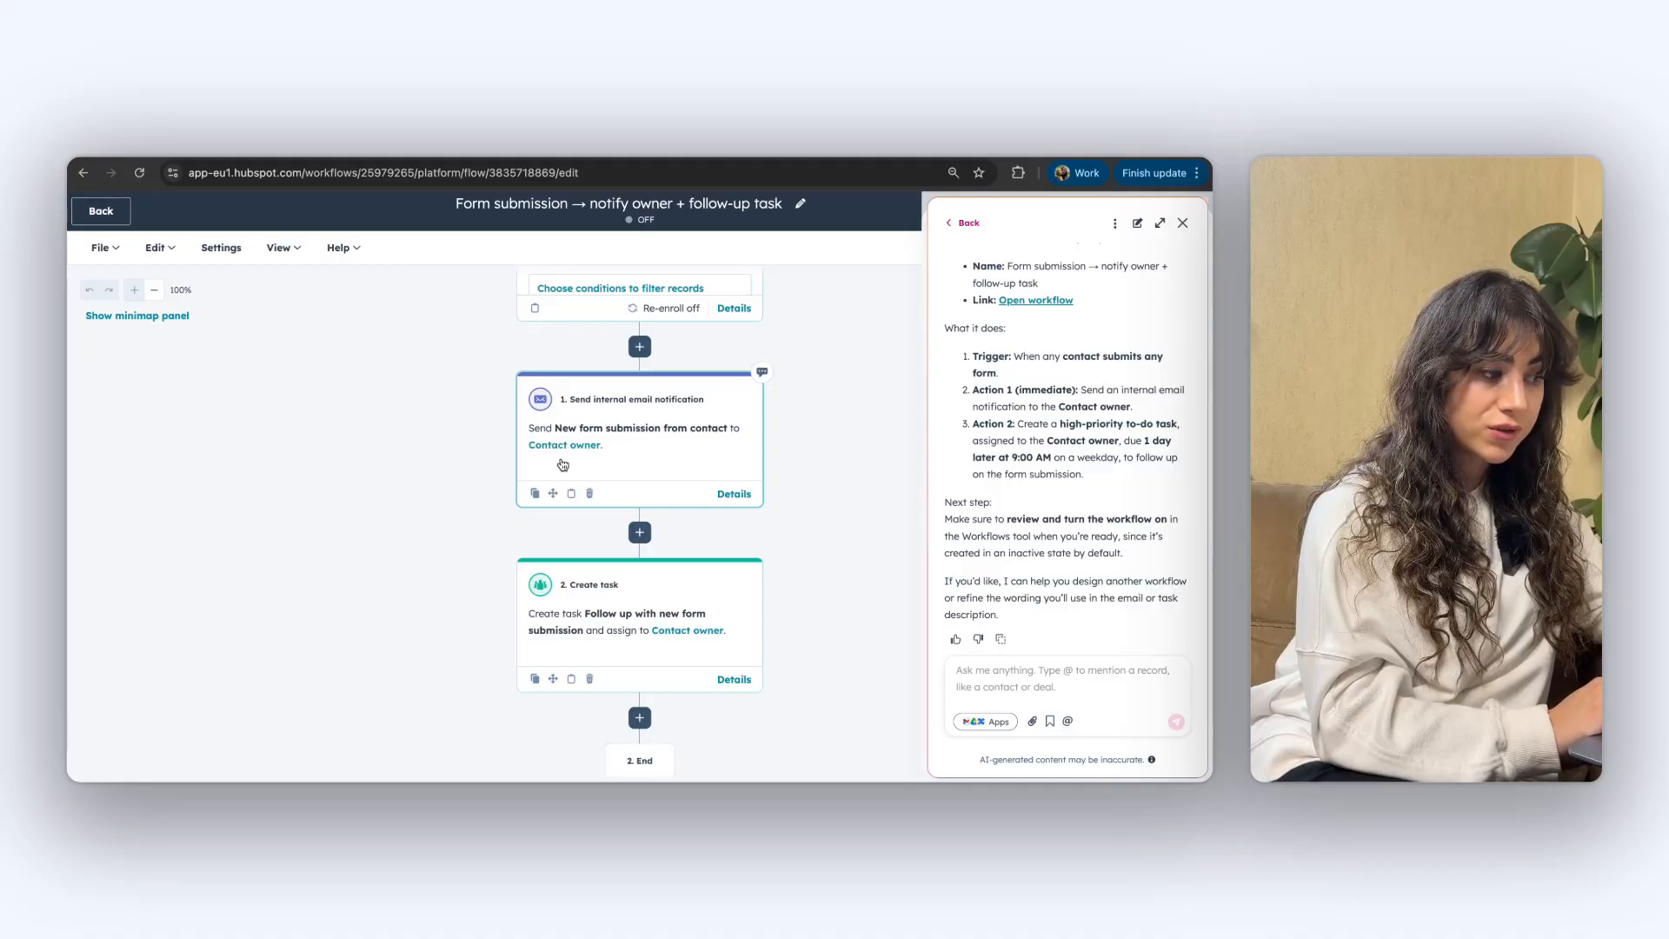
pyautogui.scroll(-4, 626, 470)
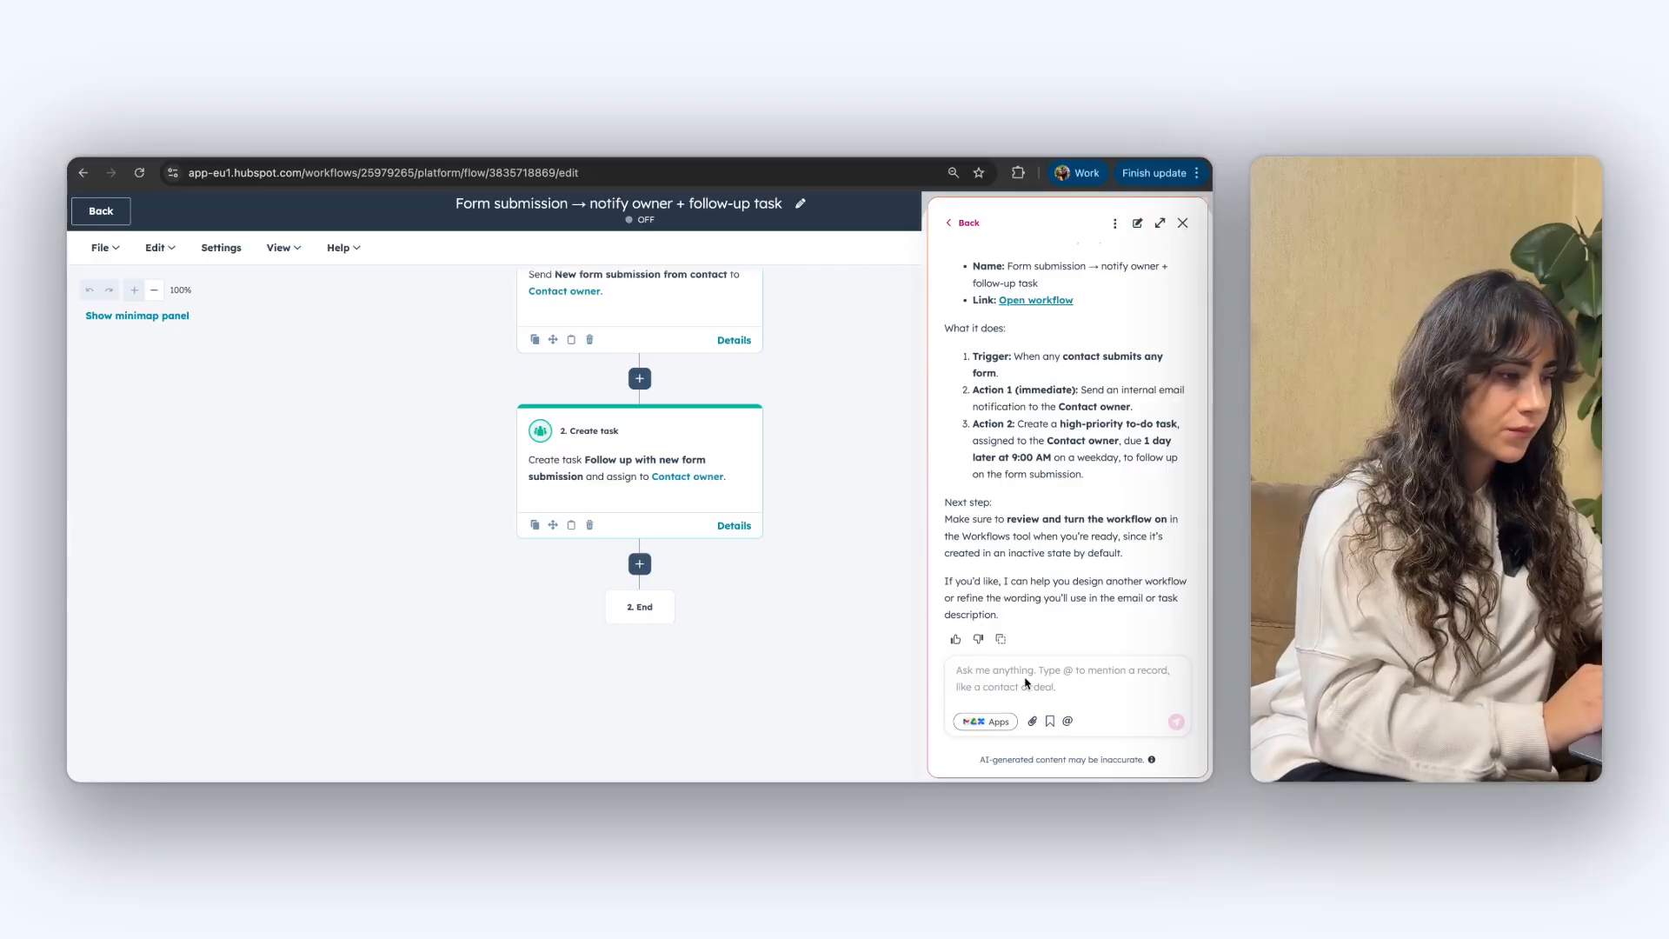
pyautogui.click(1182, 223)
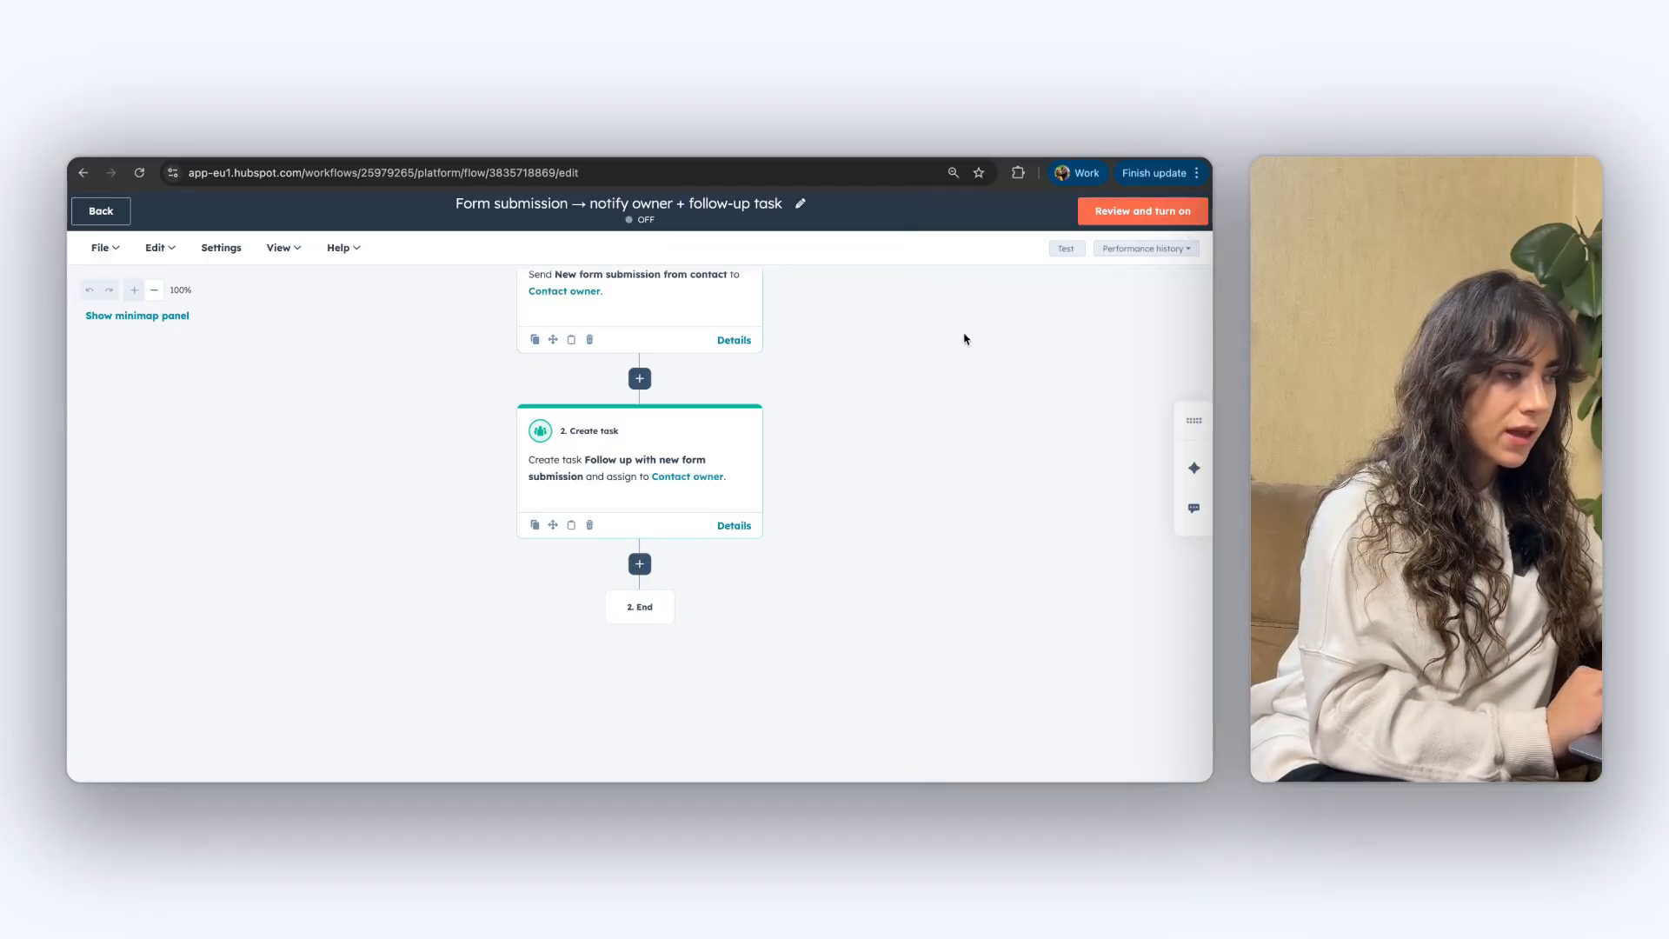
pyautogui.click(101, 210)
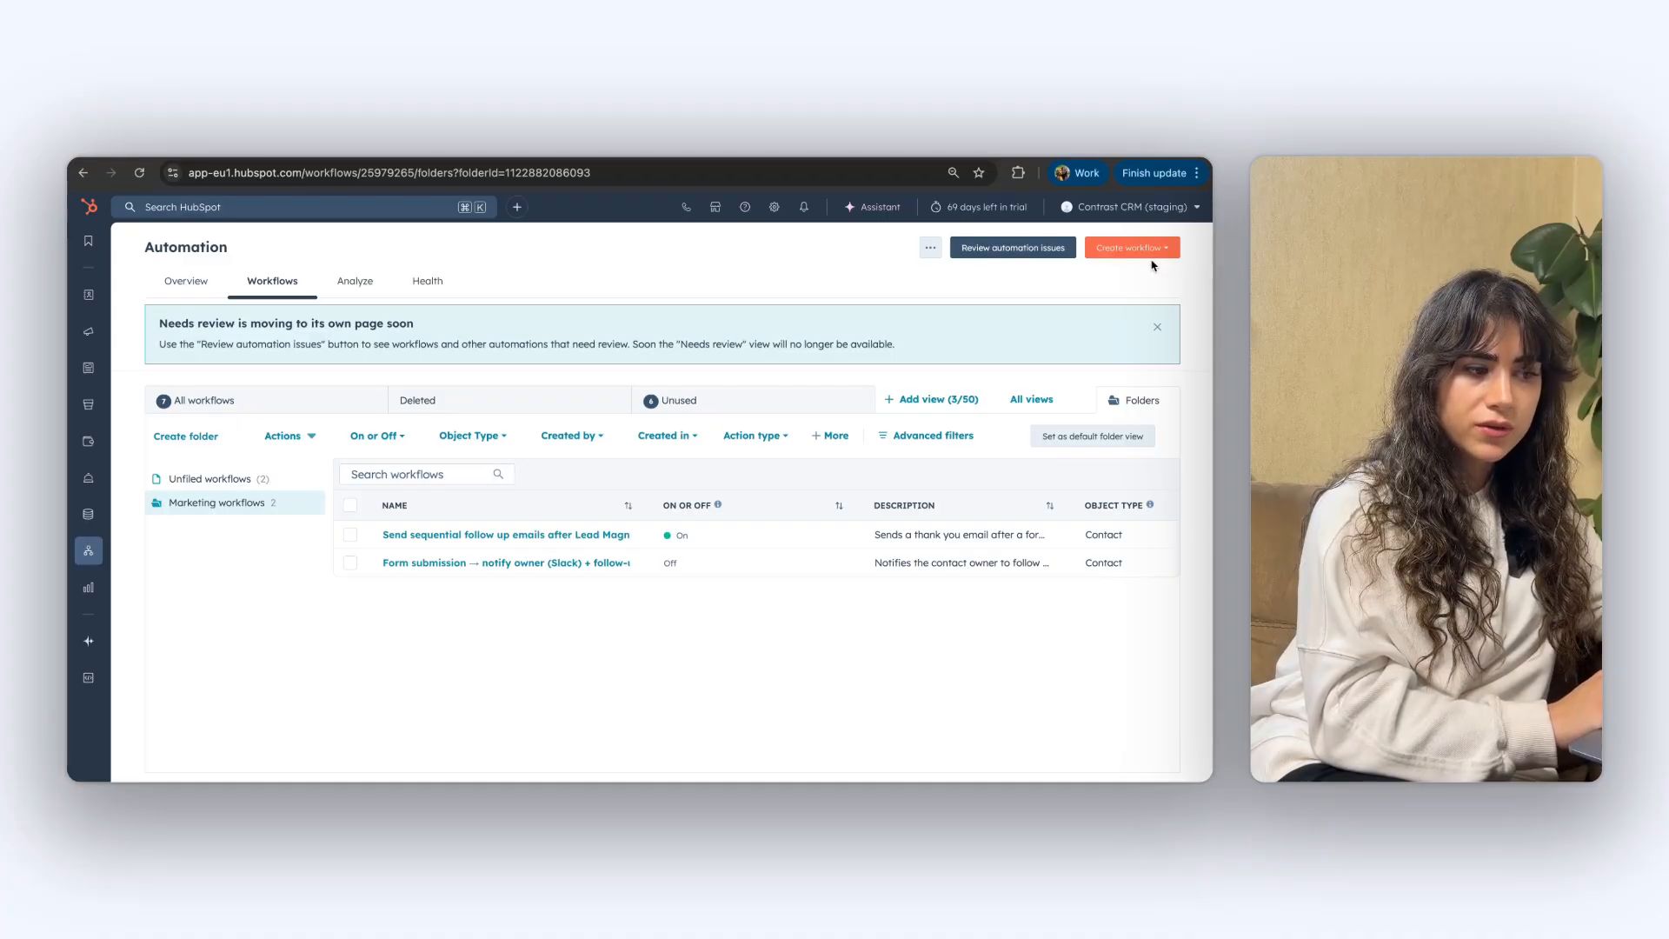
# Create a workflow from the "Create a support ticket and send a confirmation email" template available with the plan, and look over its actions
pyautogui.click(1151, 252)
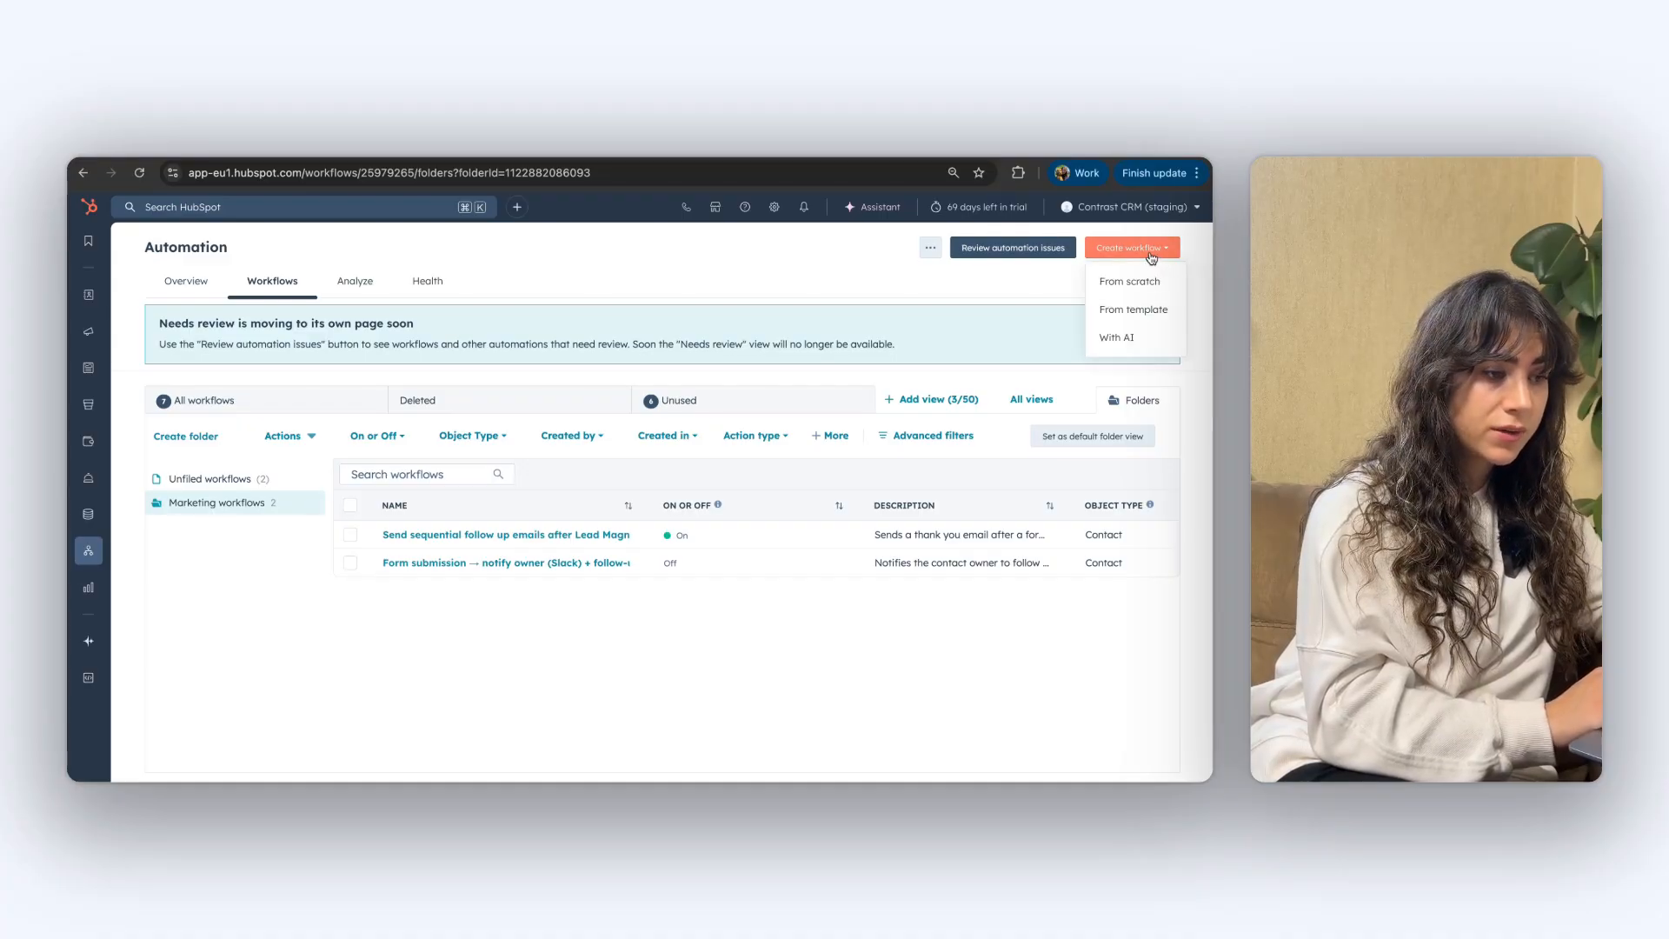
pyautogui.click(1134, 312)
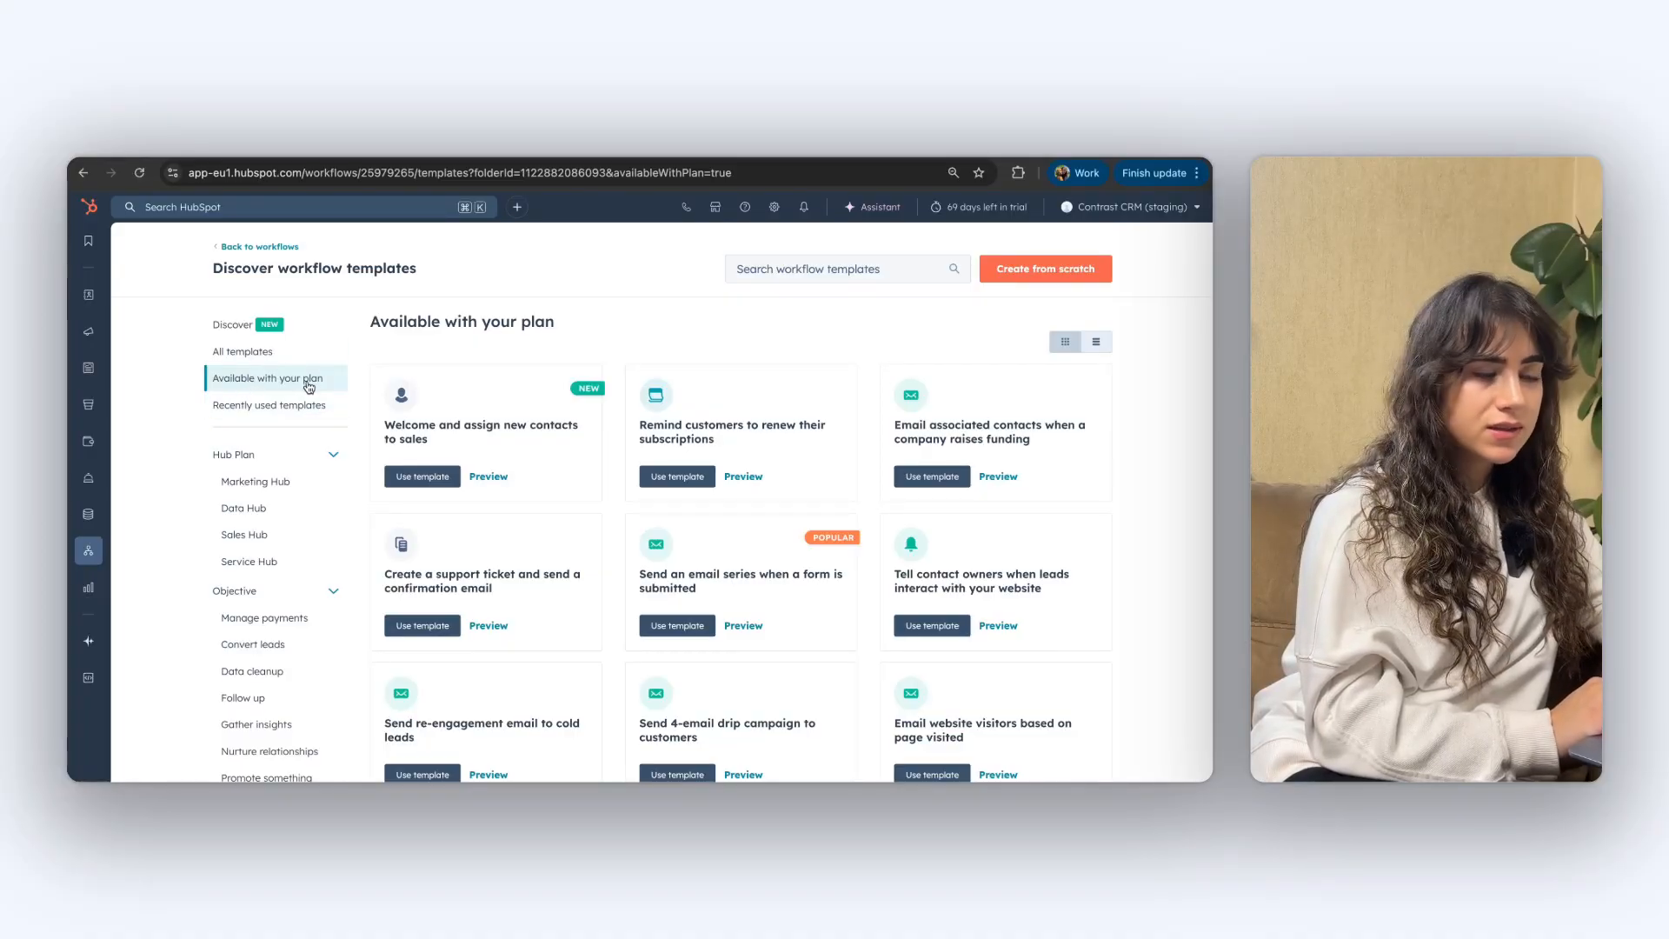
pyautogui.scroll(-2, 533, 483)
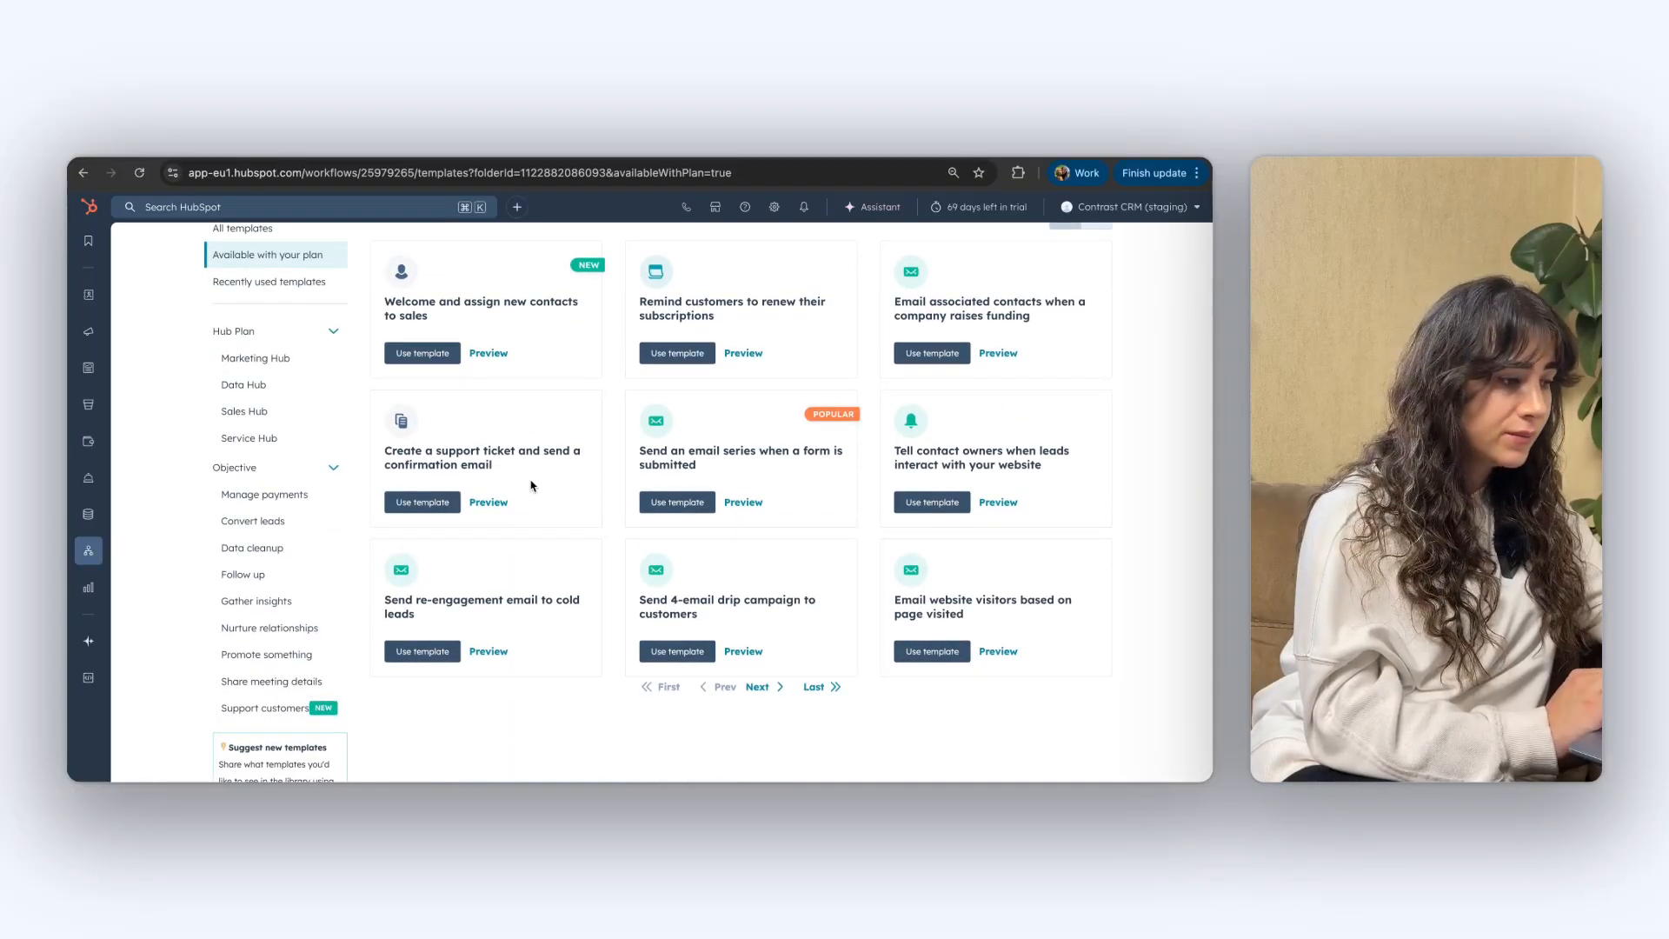
pyautogui.scroll(-2, 533, 485)
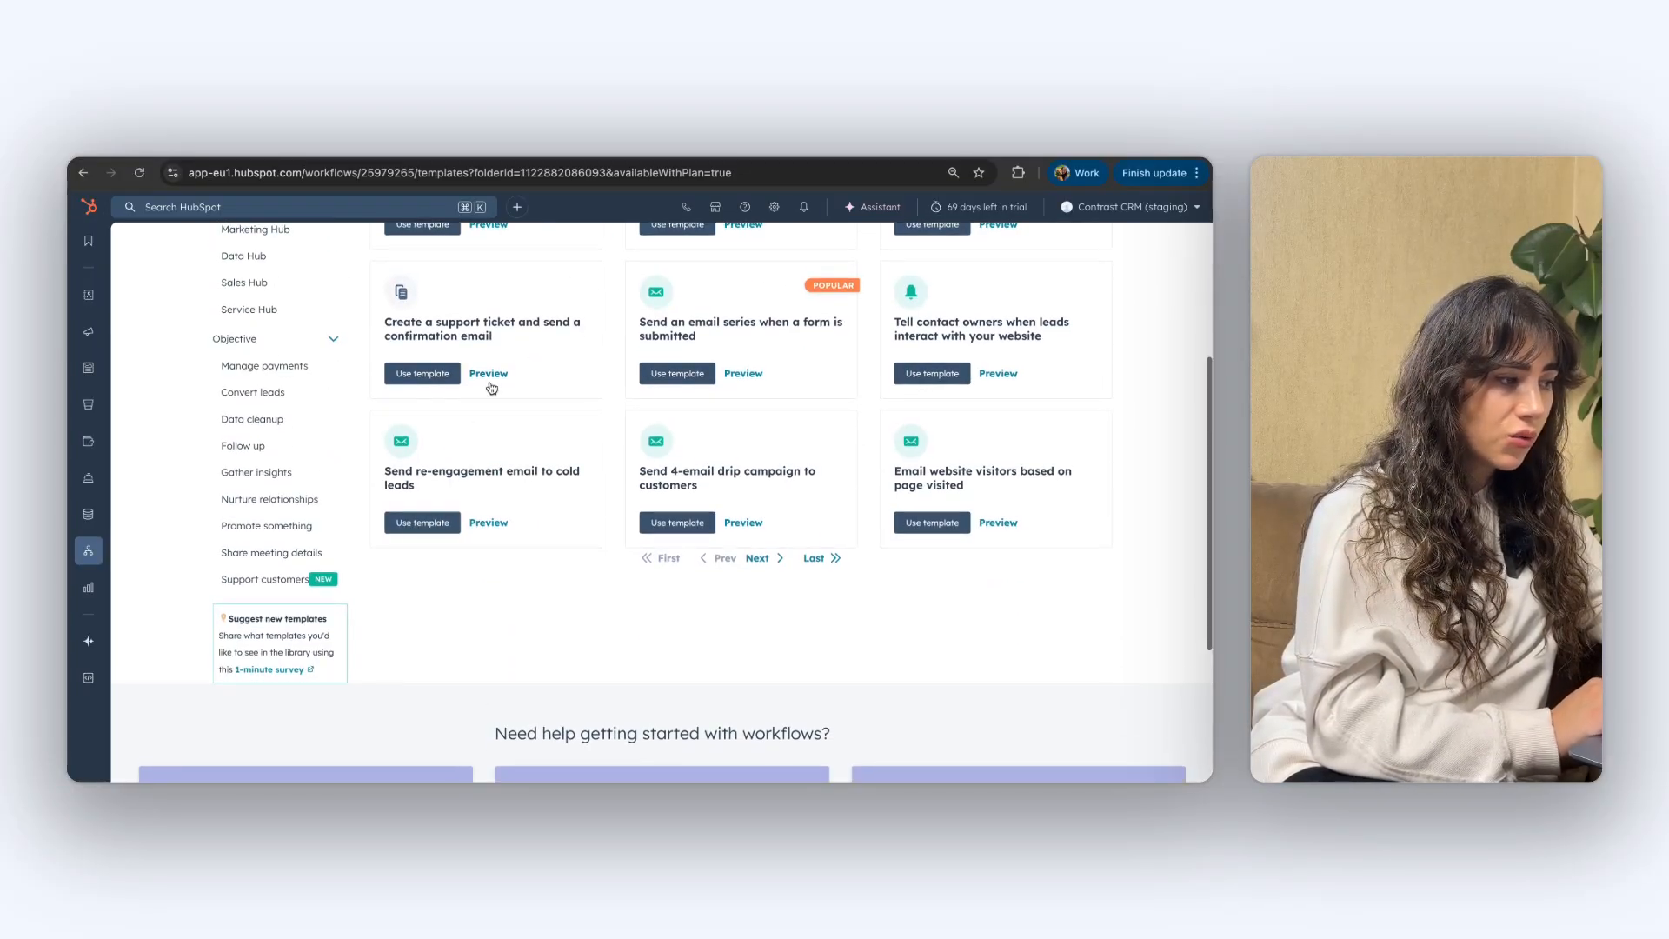
pyautogui.scroll(3, 491, 387)
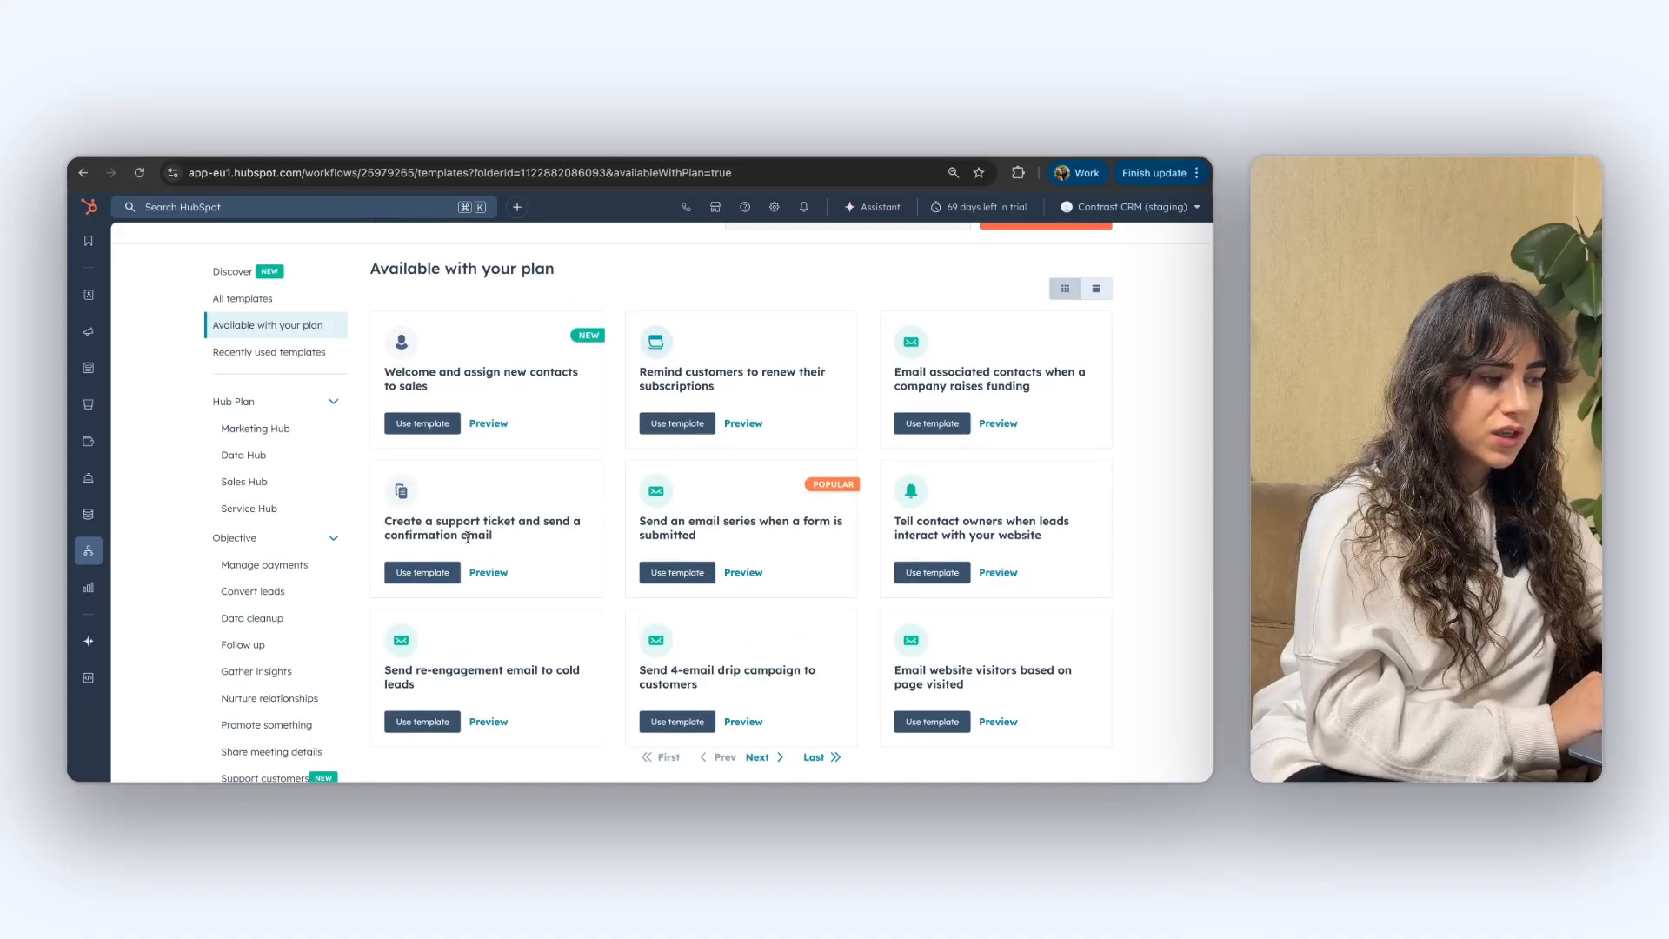
pyautogui.click(425, 574)
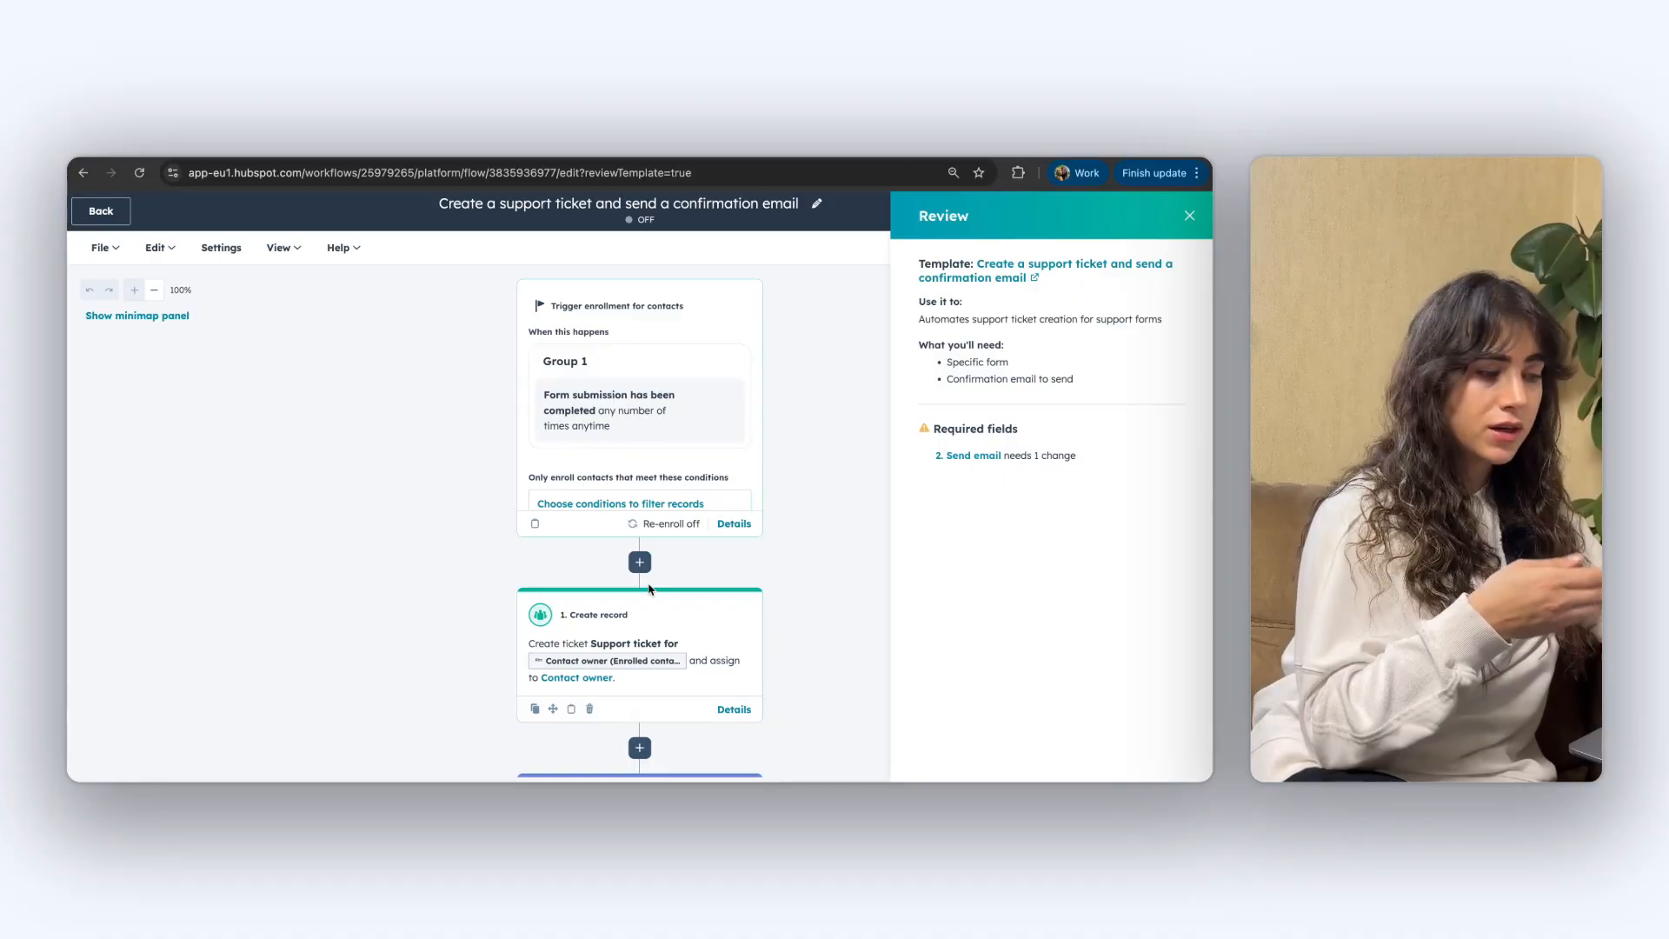
pyautogui.scroll(-5, 649, 589)
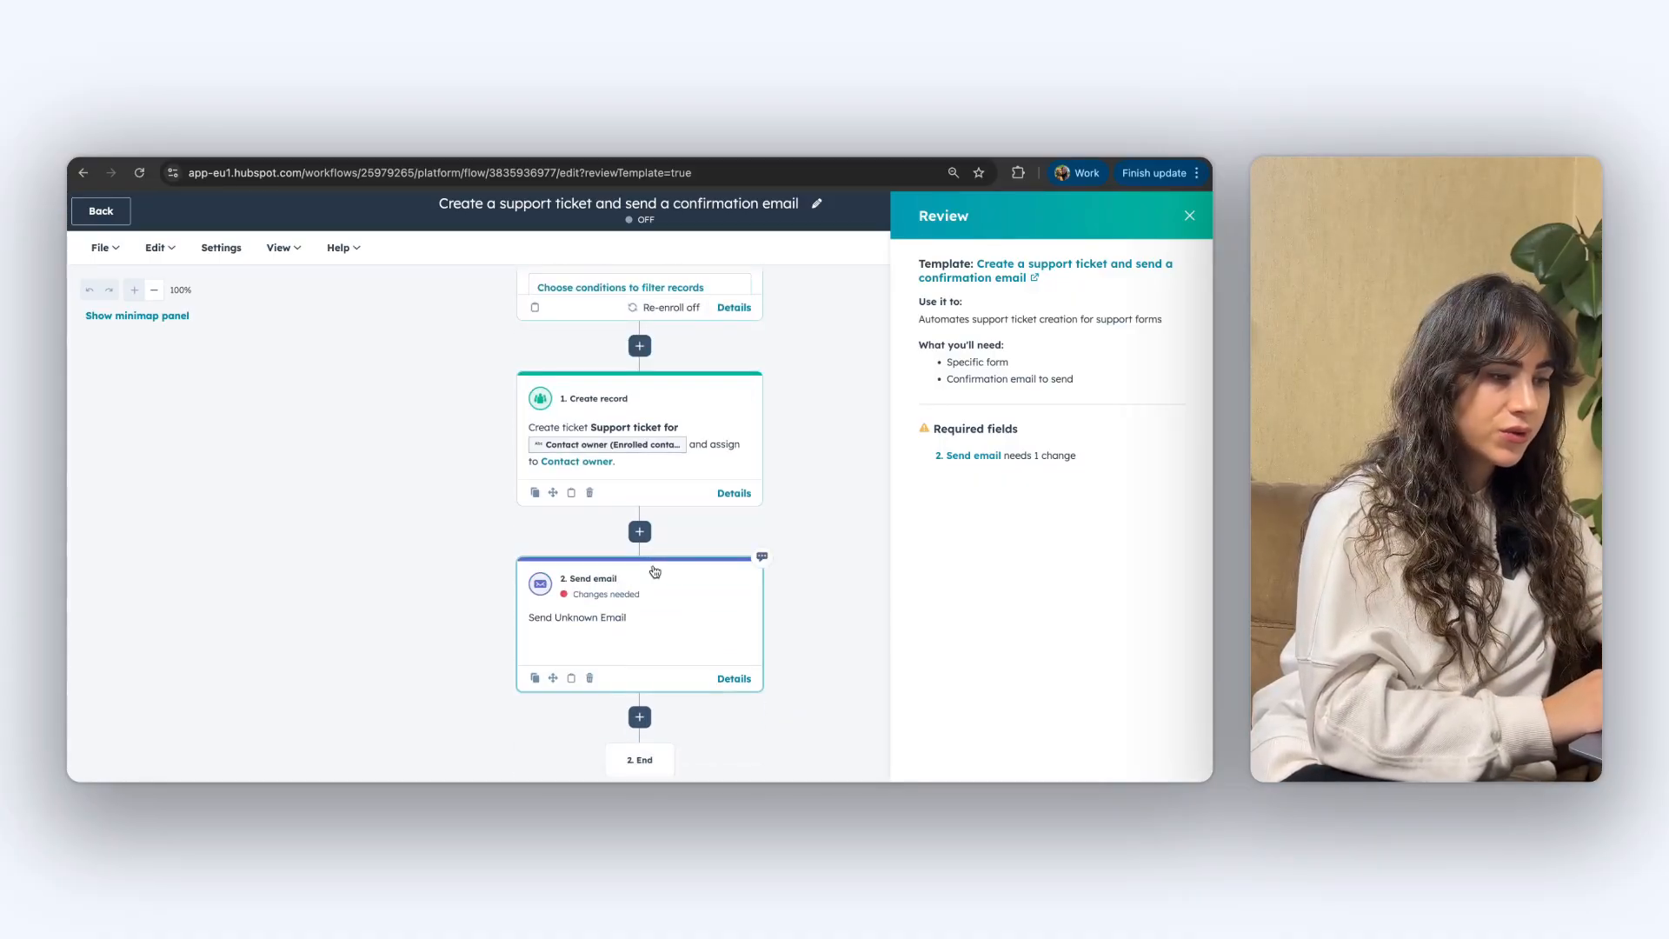
# Set the template's required Send email action to send the "Thank You" automated email to the enrolled contact, and save it
pyautogui.click(963, 458)
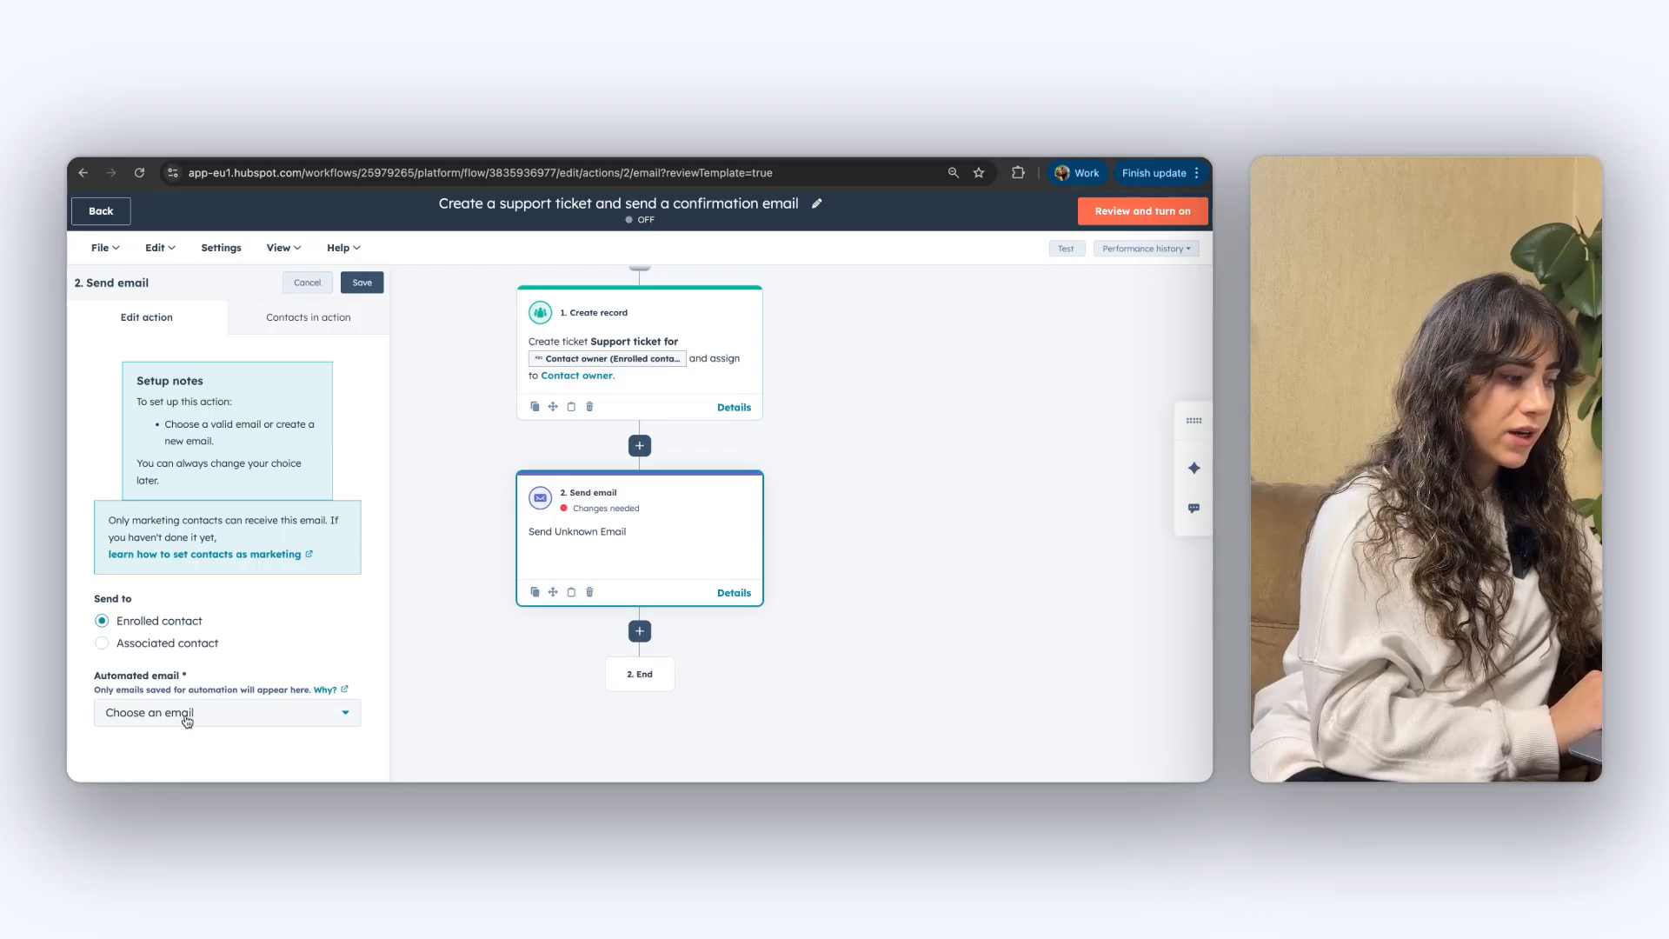
pyautogui.click(240, 718)
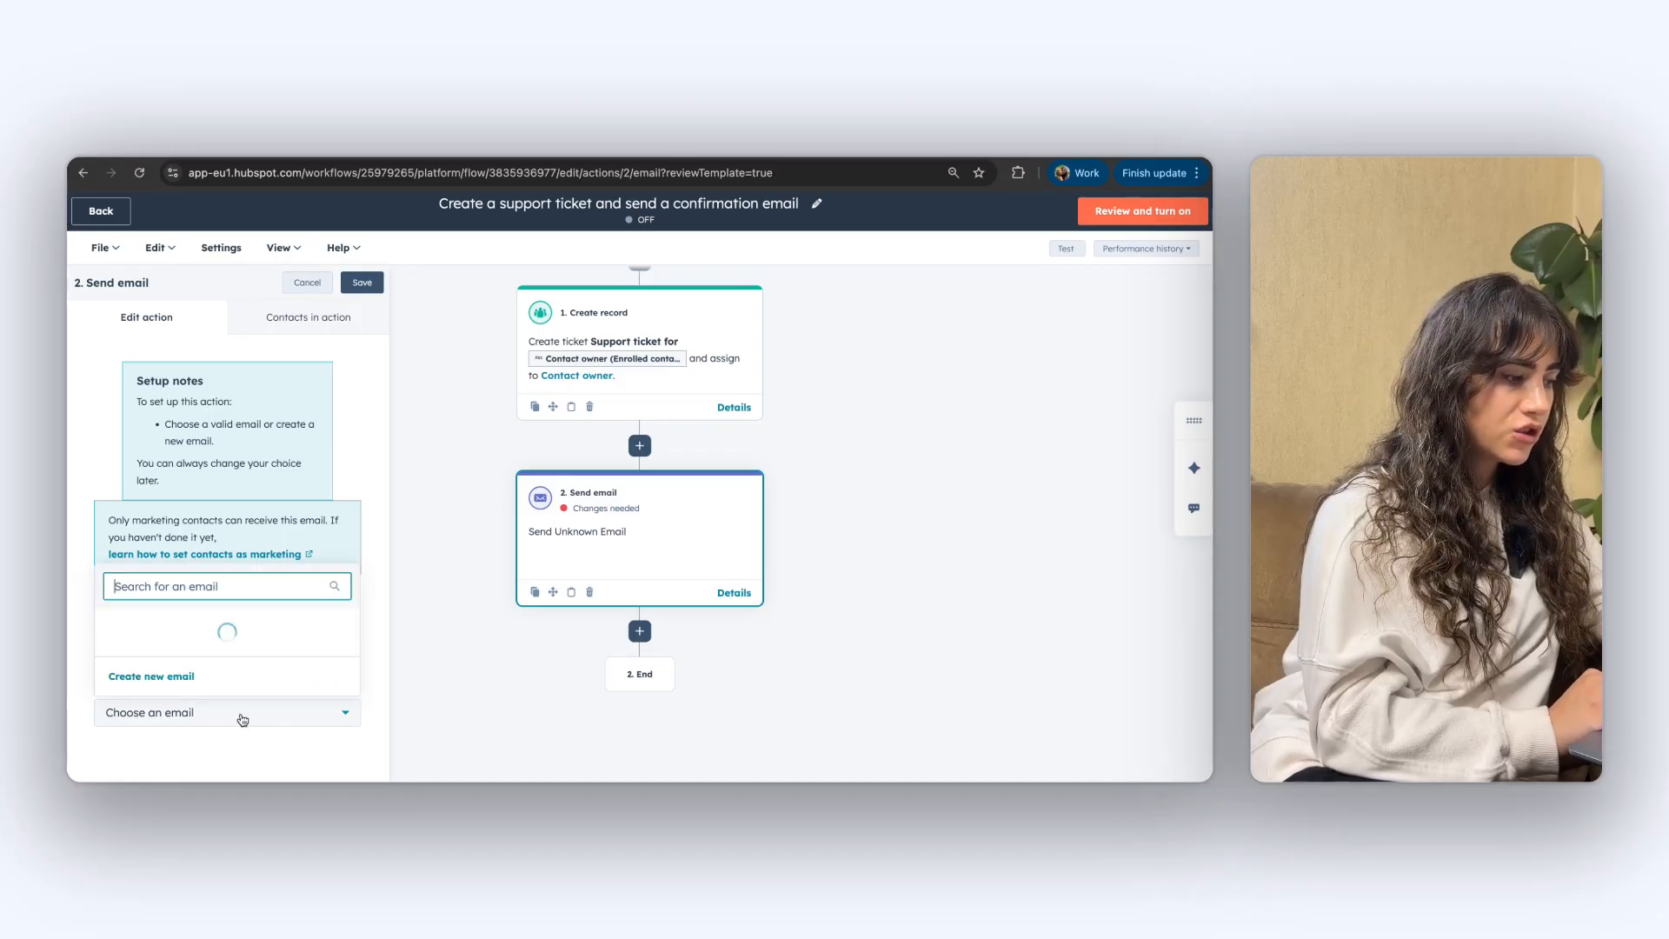
pyautogui.click(205, 626)
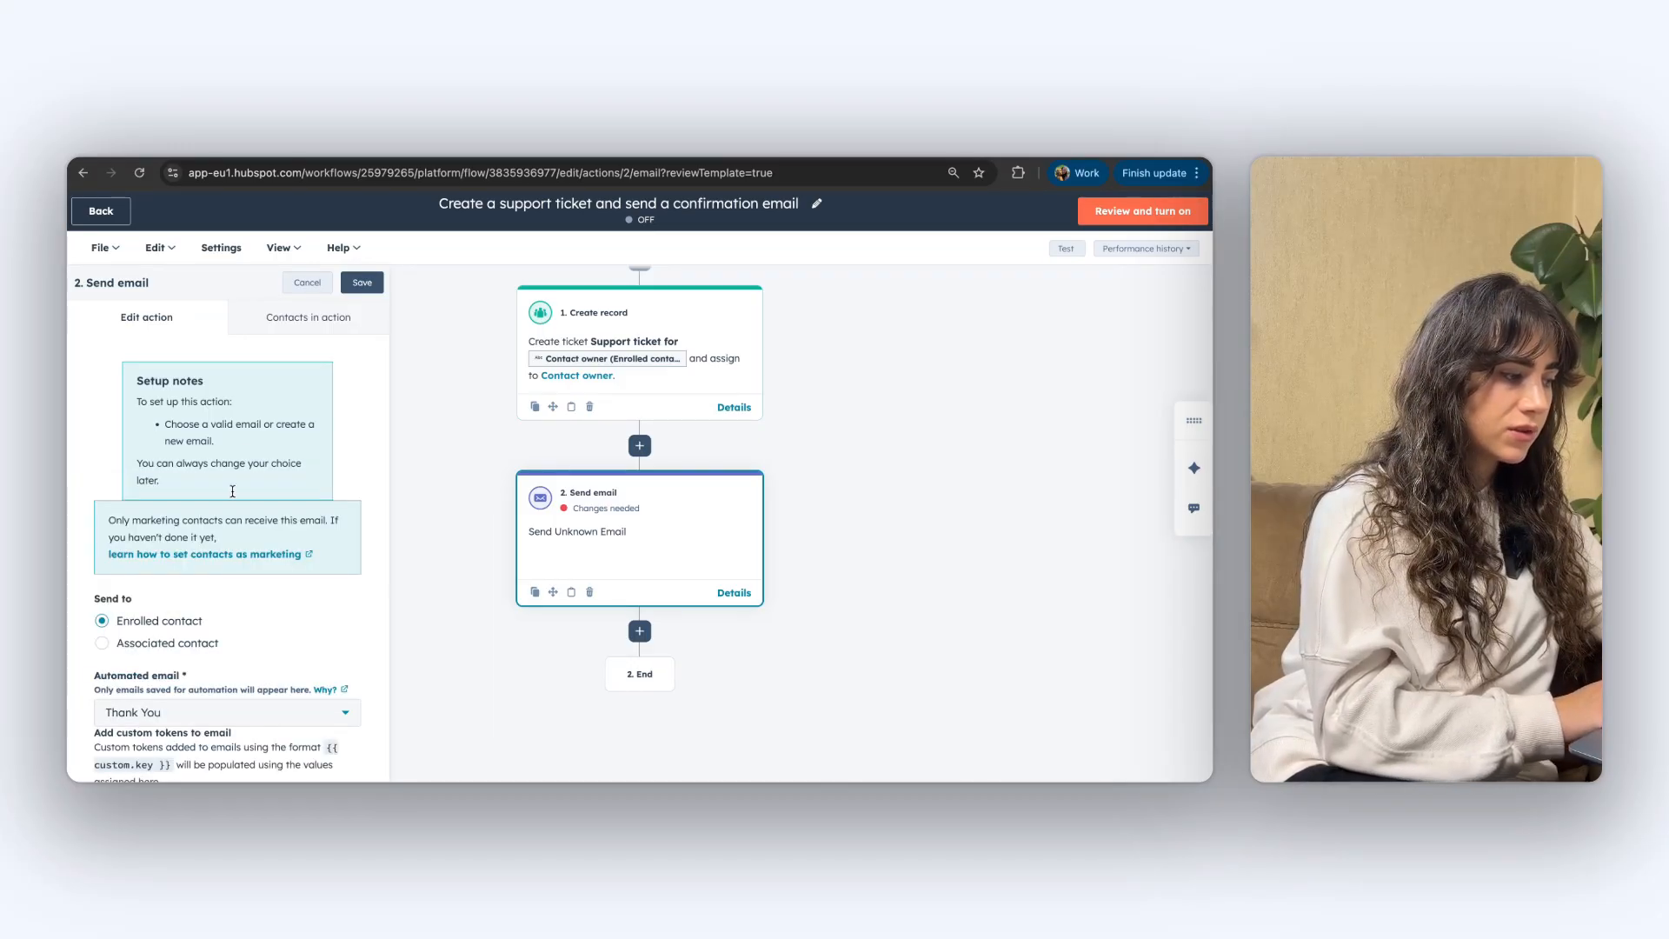
pyautogui.scroll(-2, 269, 575)
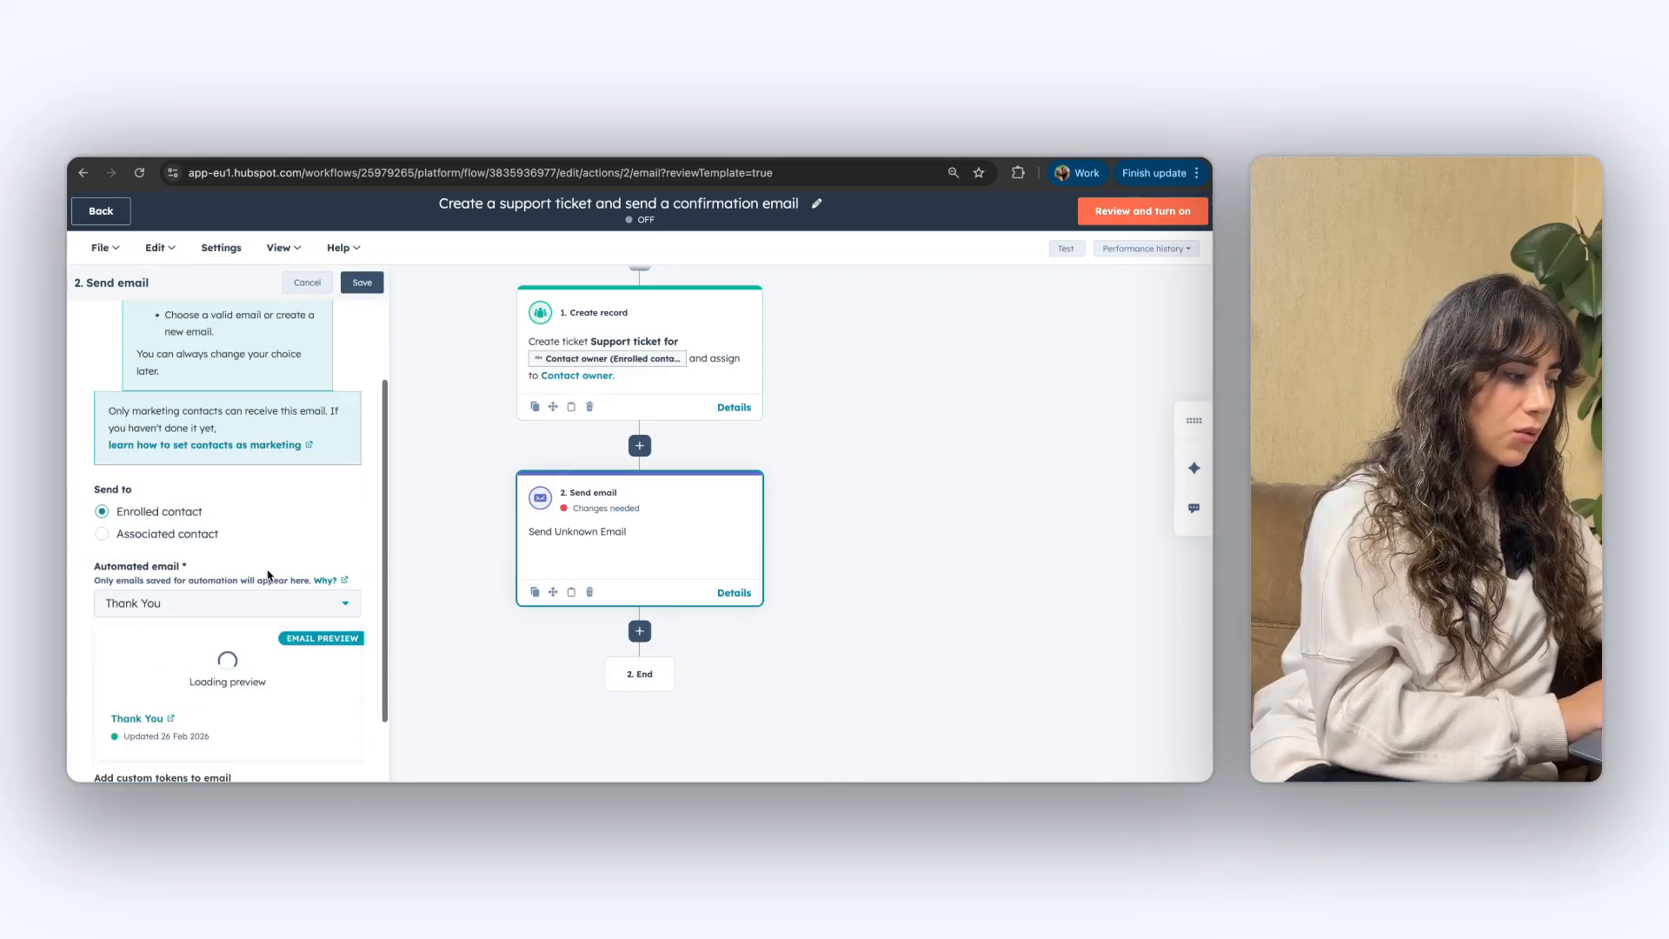
pyautogui.click(362, 282)
# Review the support ticket workflow's enrollment settings, skip ahead to the workflow details, and turn the workflow on
pyautogui.scroll(1, 618, 510)
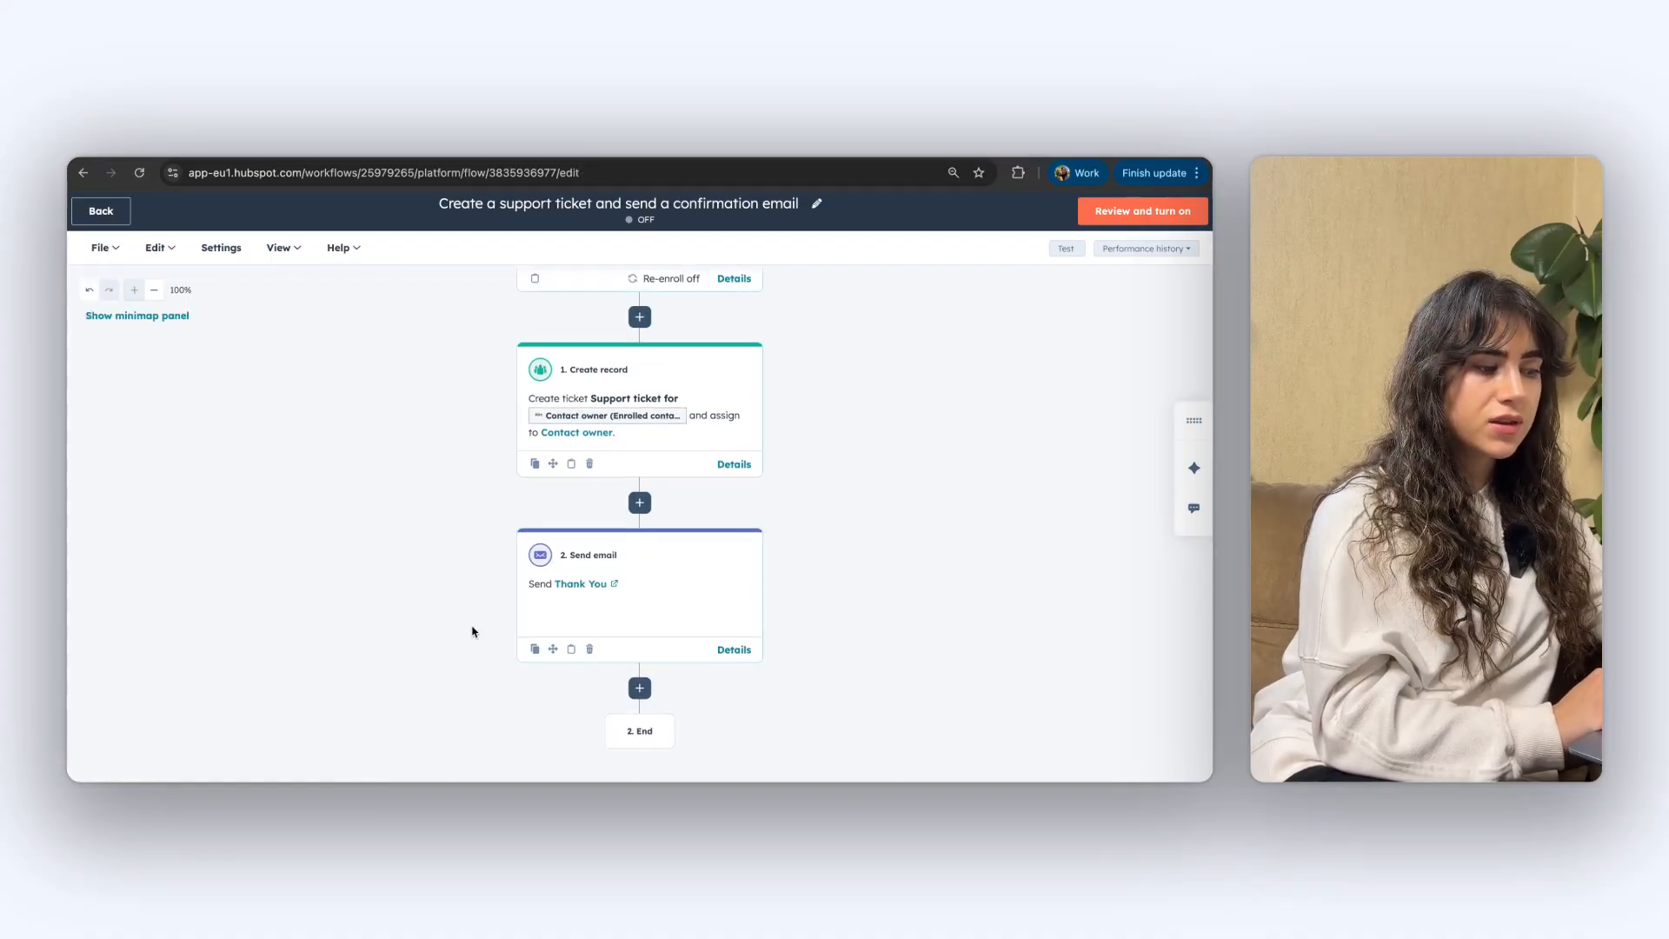
pyautogui.scroll(3, 907, 356)
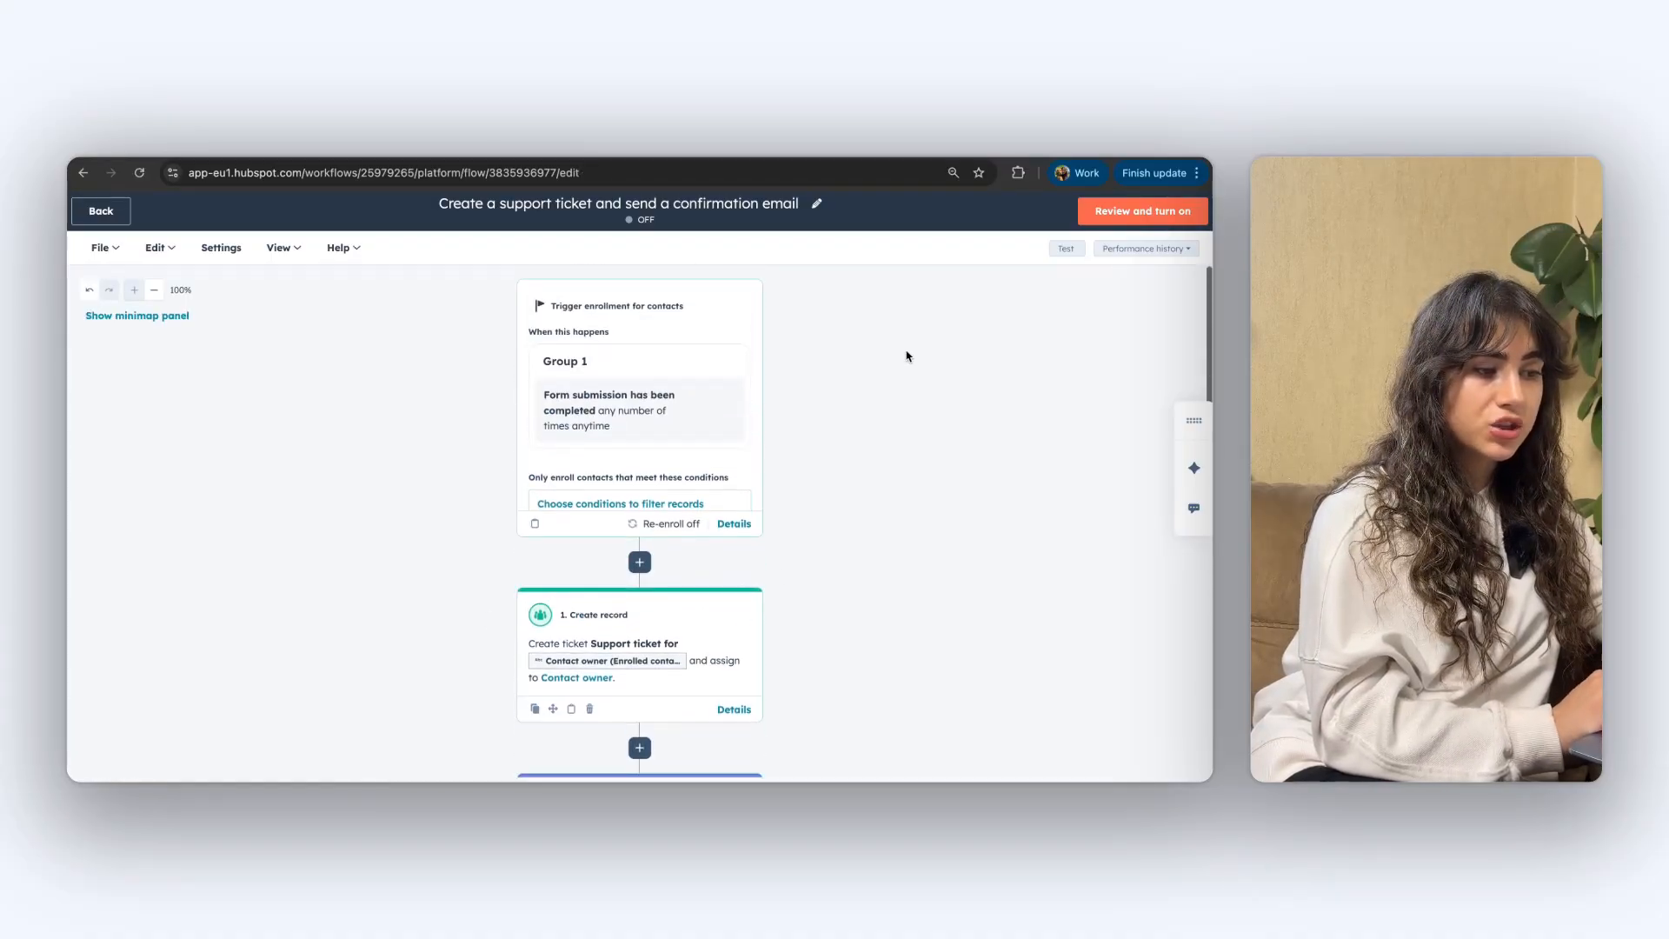
pyautogui.click(1128, 218)
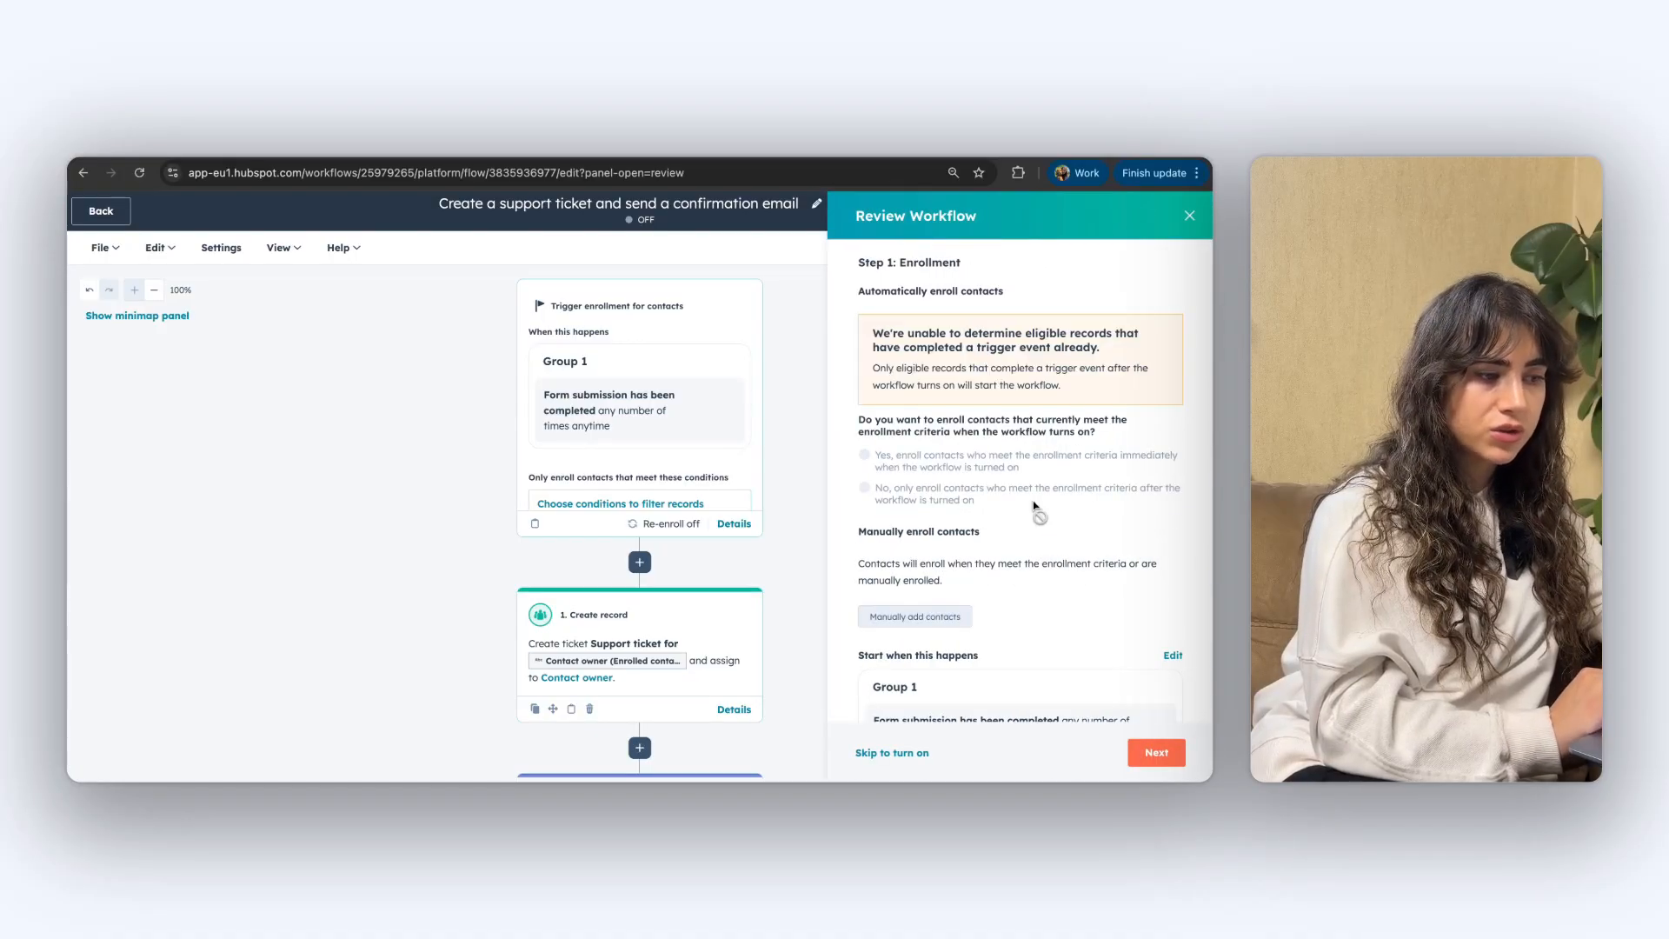
pyautogui.scroll(-10, 1036, 508)
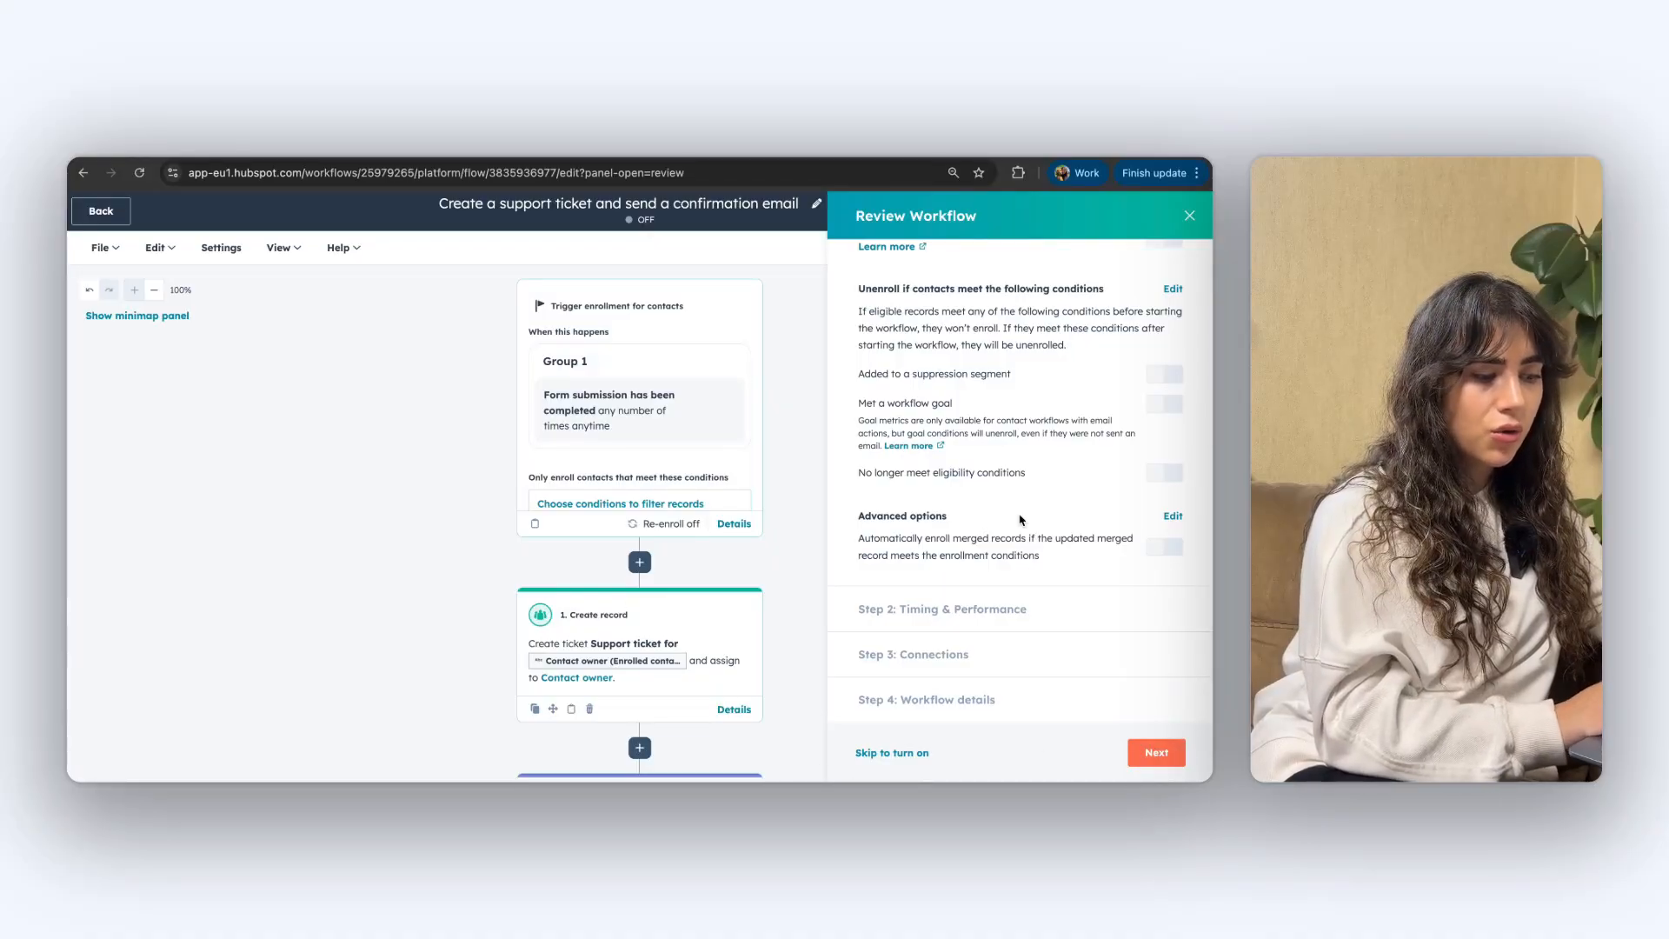
pyautogui.click(909, 755)
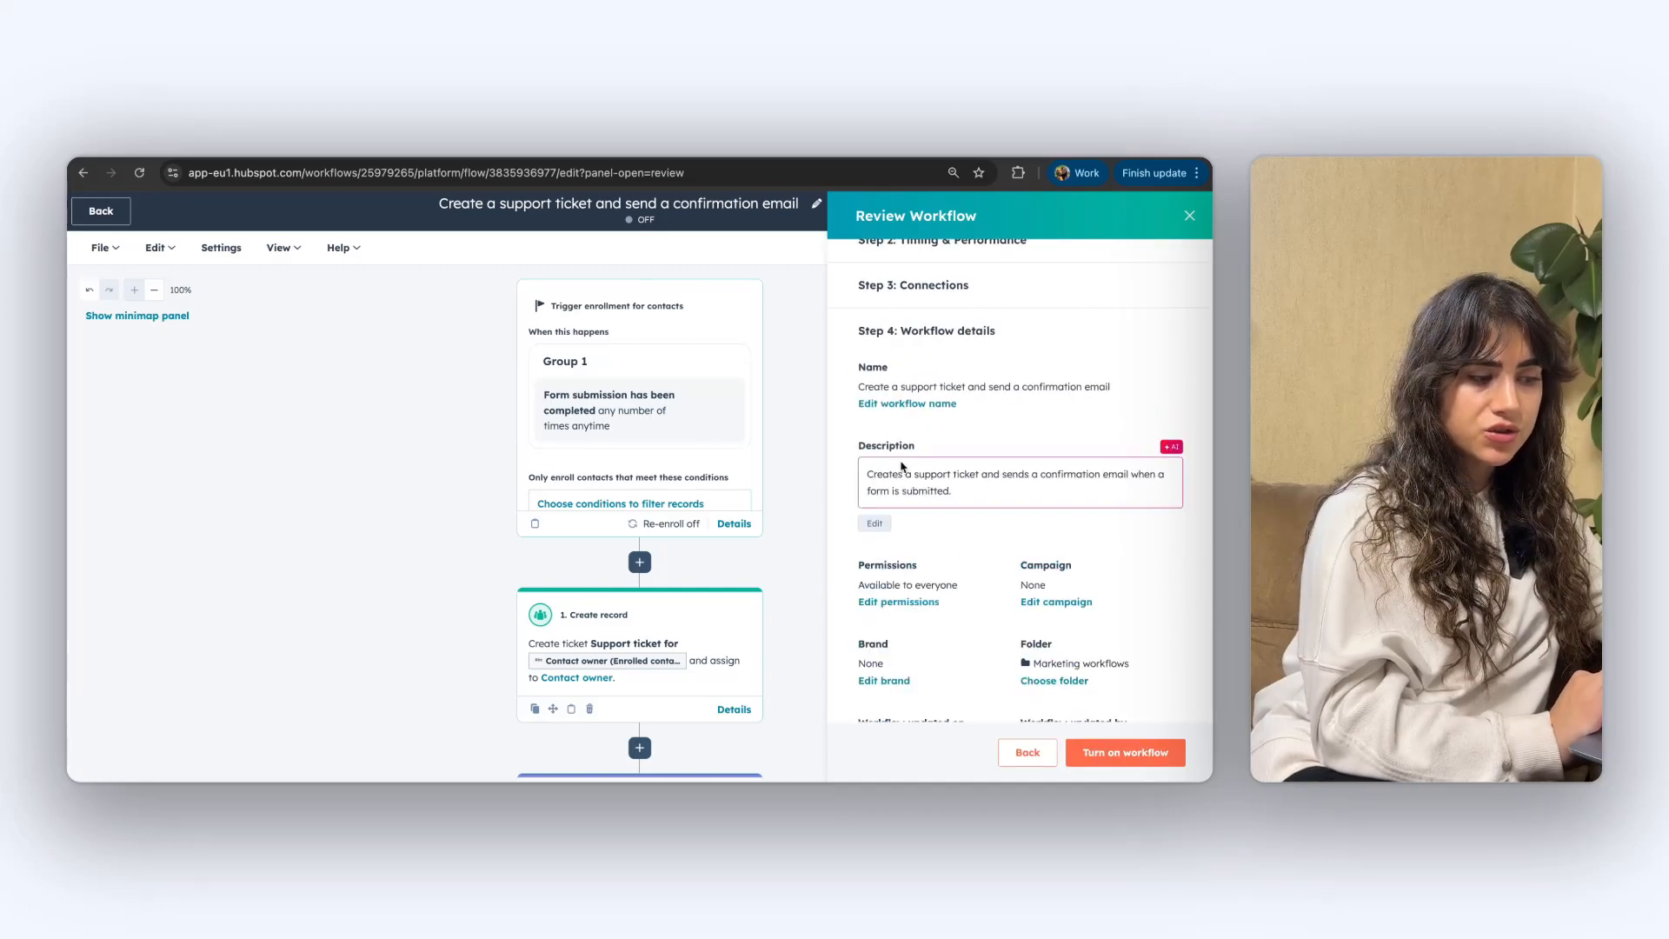
pyautogui.click(1132, 755)
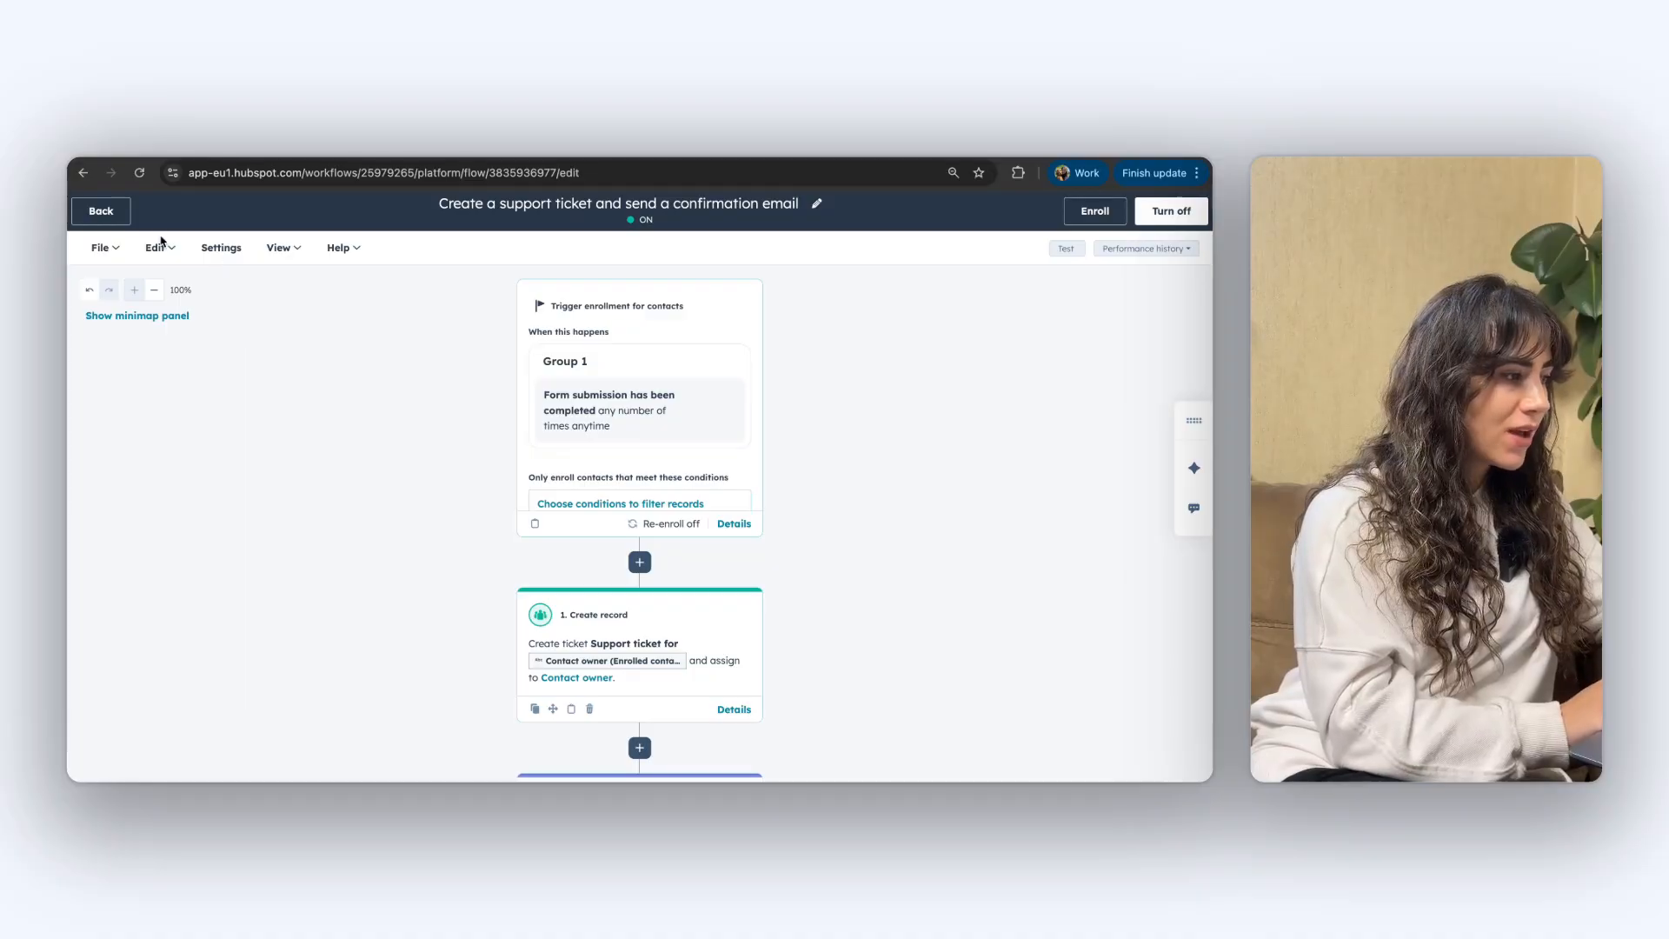
# Return to the Marketing workflows folder and look over the workflows' on/off status, description and enrollment columns
pyautogui.click(101, 212)
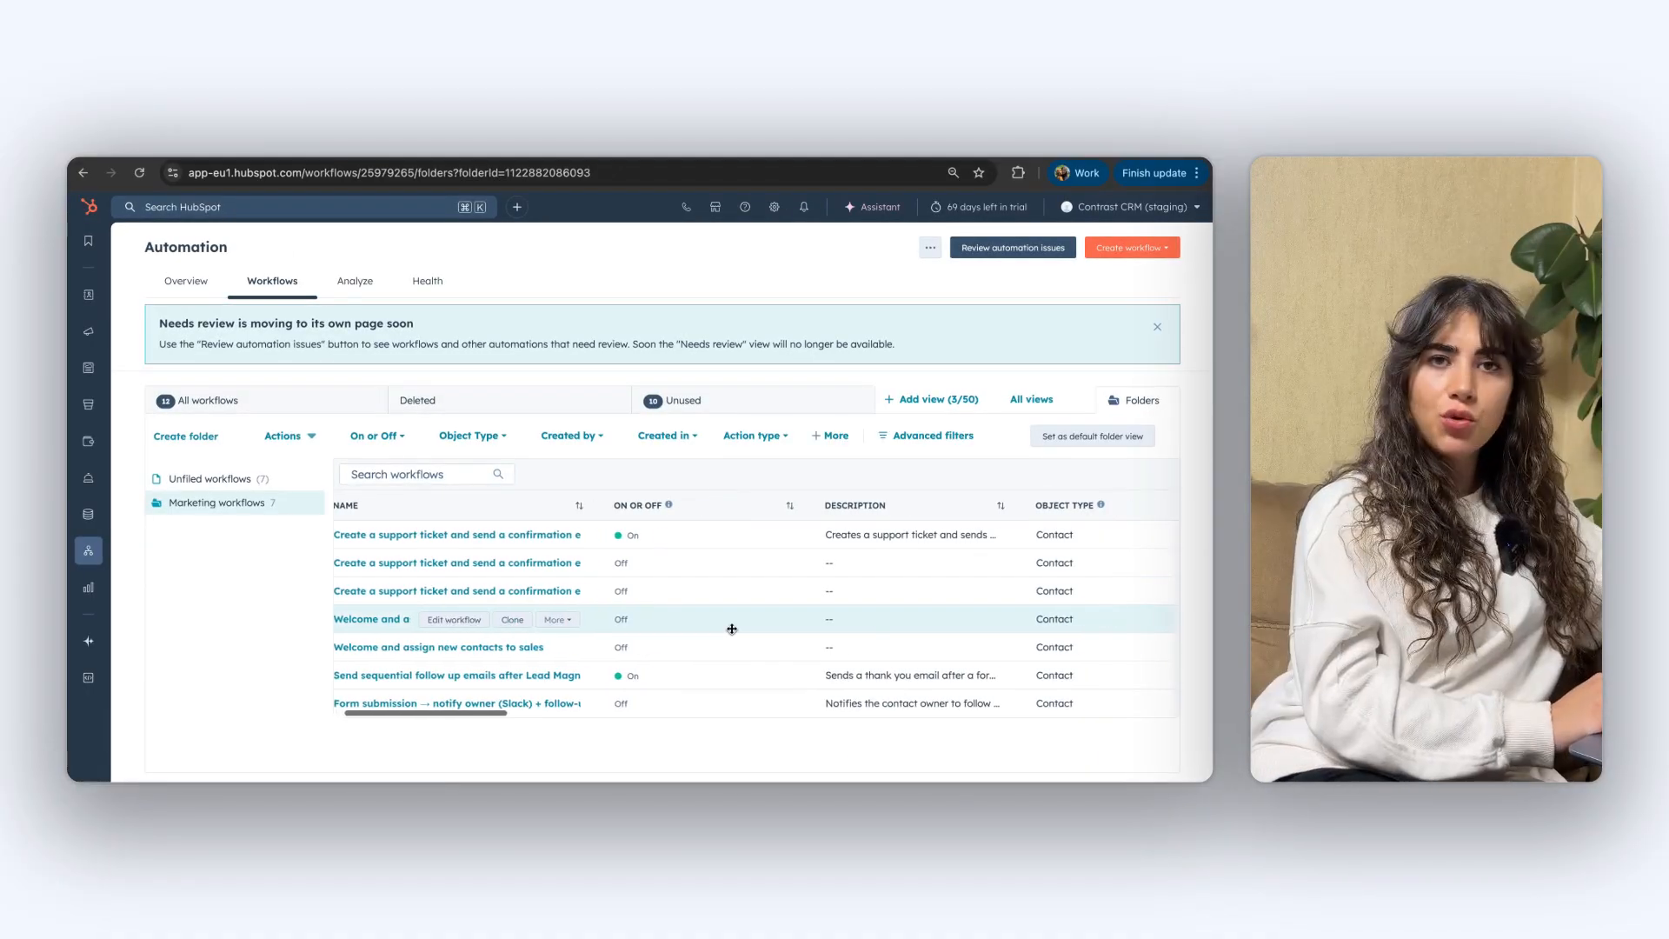
pyautogui.hscroll(5, 732, 629)
pyautogui.hscroll(3, 732, 629)
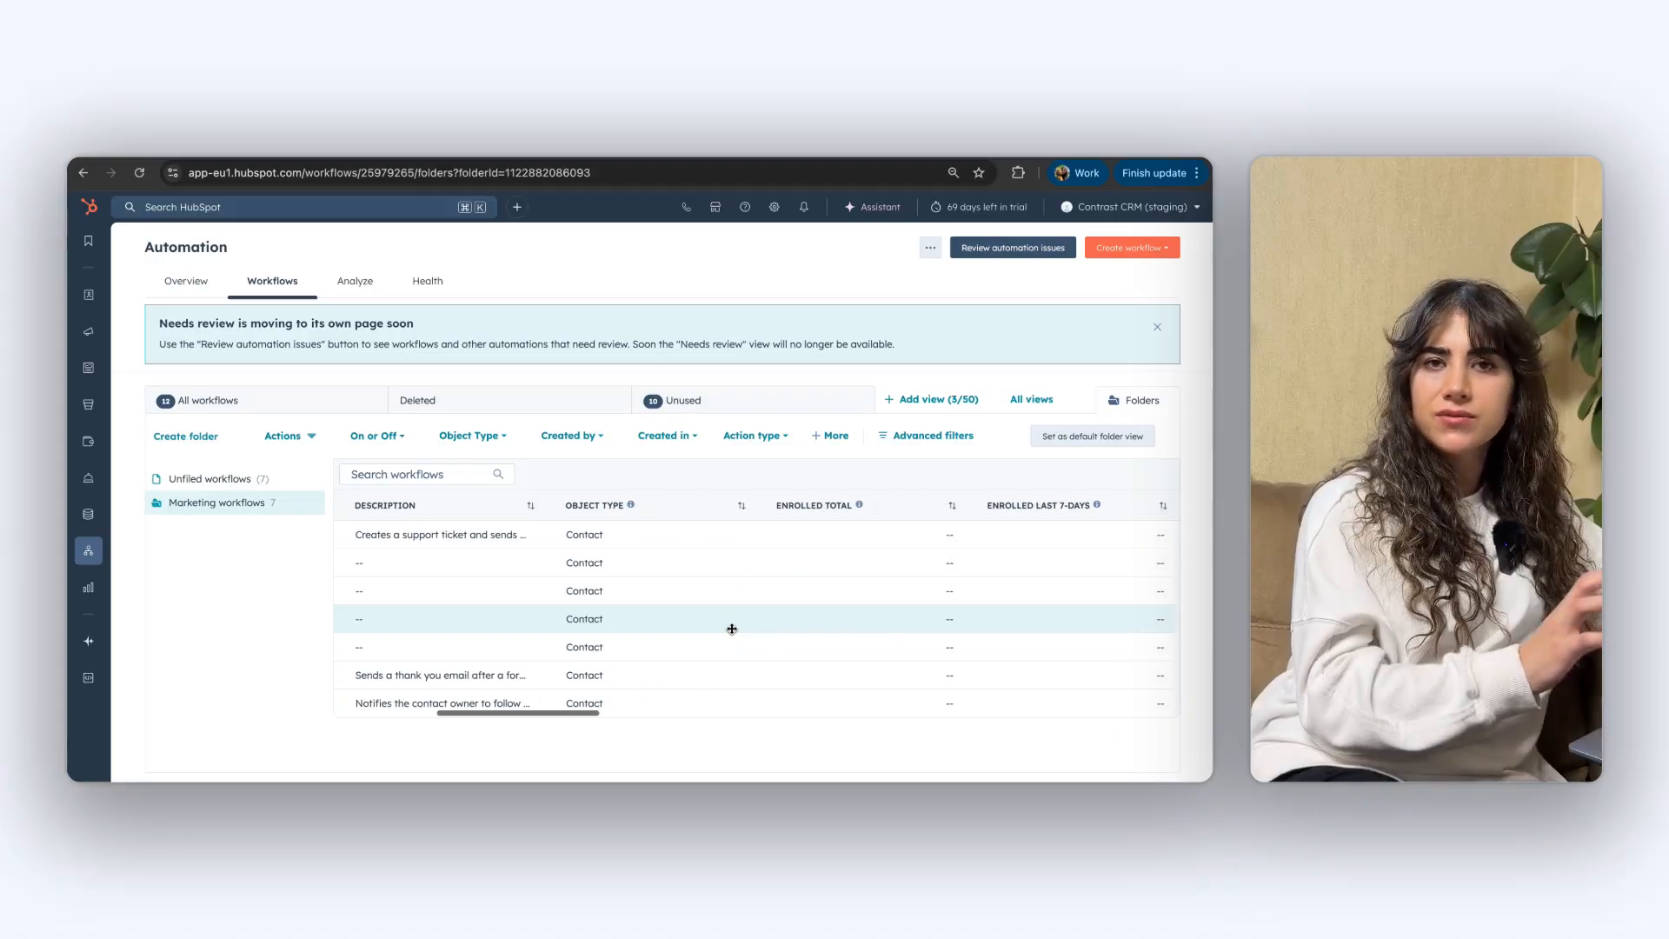
pyautogui.hscroll(-8, 731, 628)
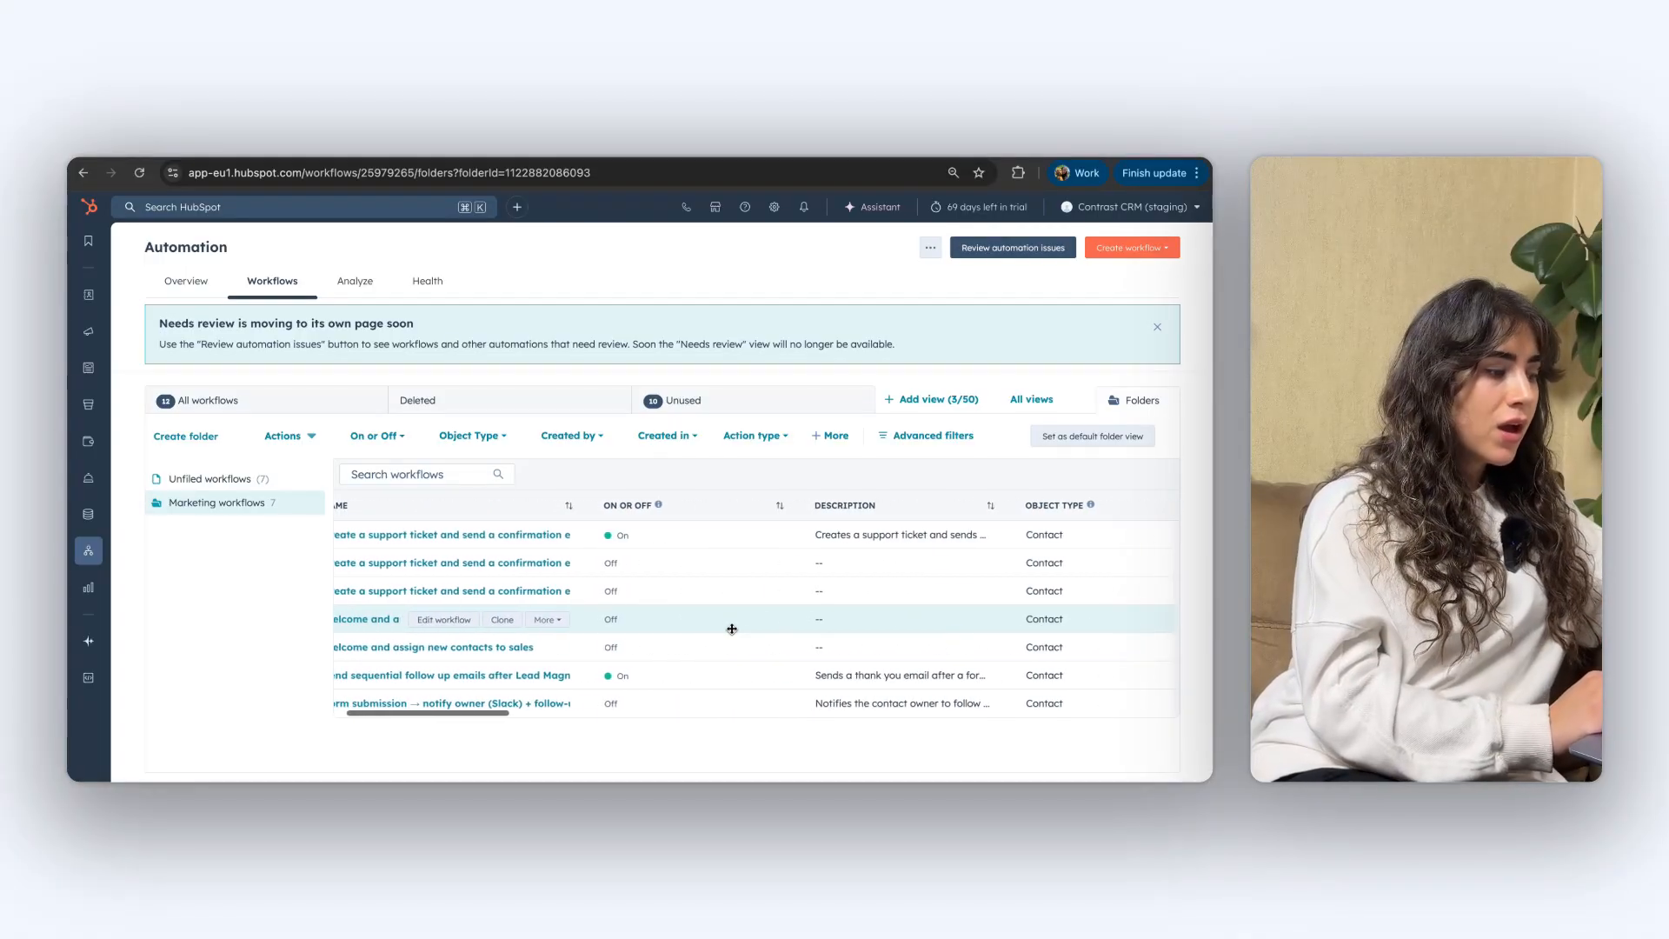